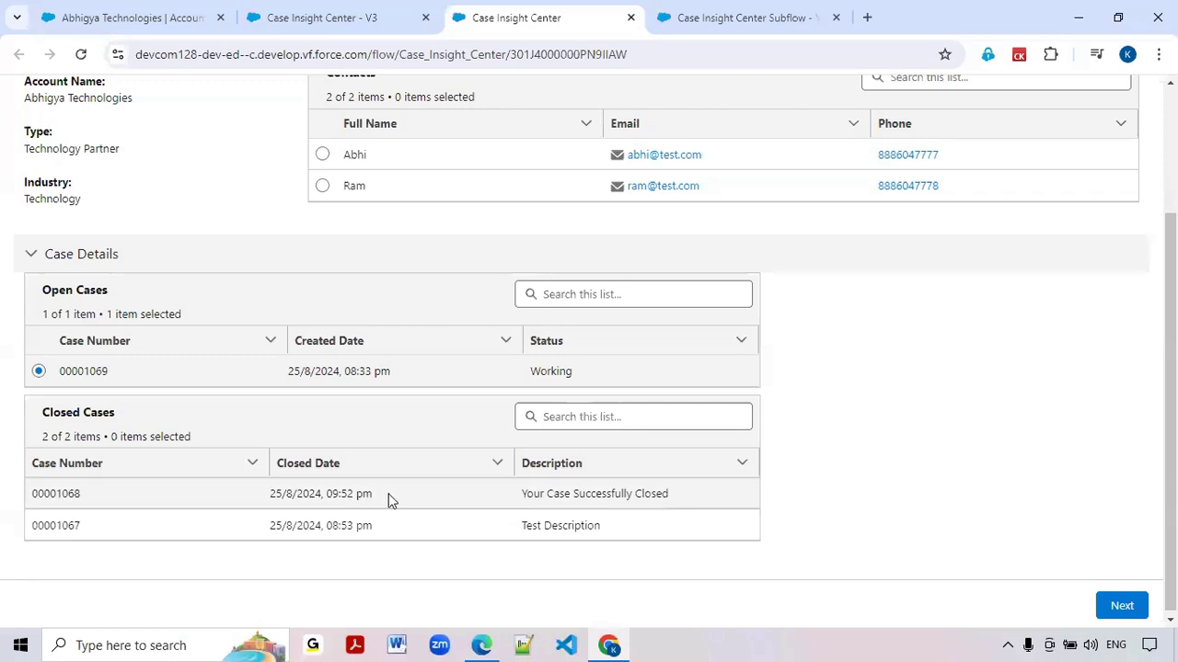
Open the Account Get Details Screen element of the Case Insight Center flow for editing
left_click(353, 27)
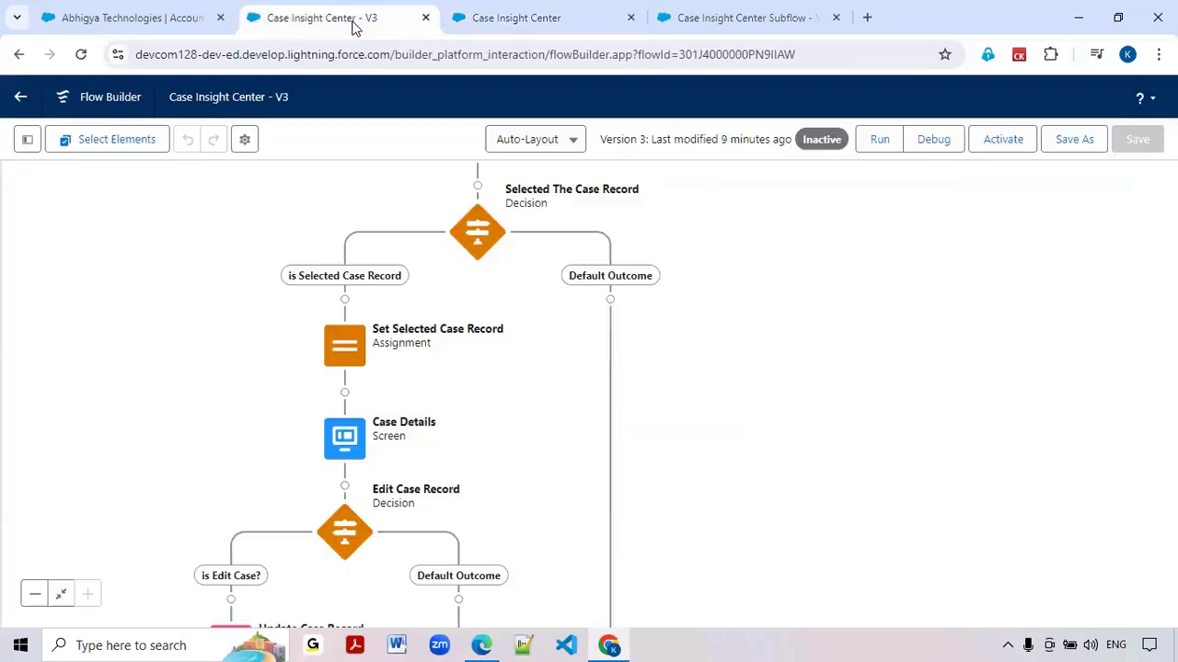
left_click_drag(749, 397, 704, 424)
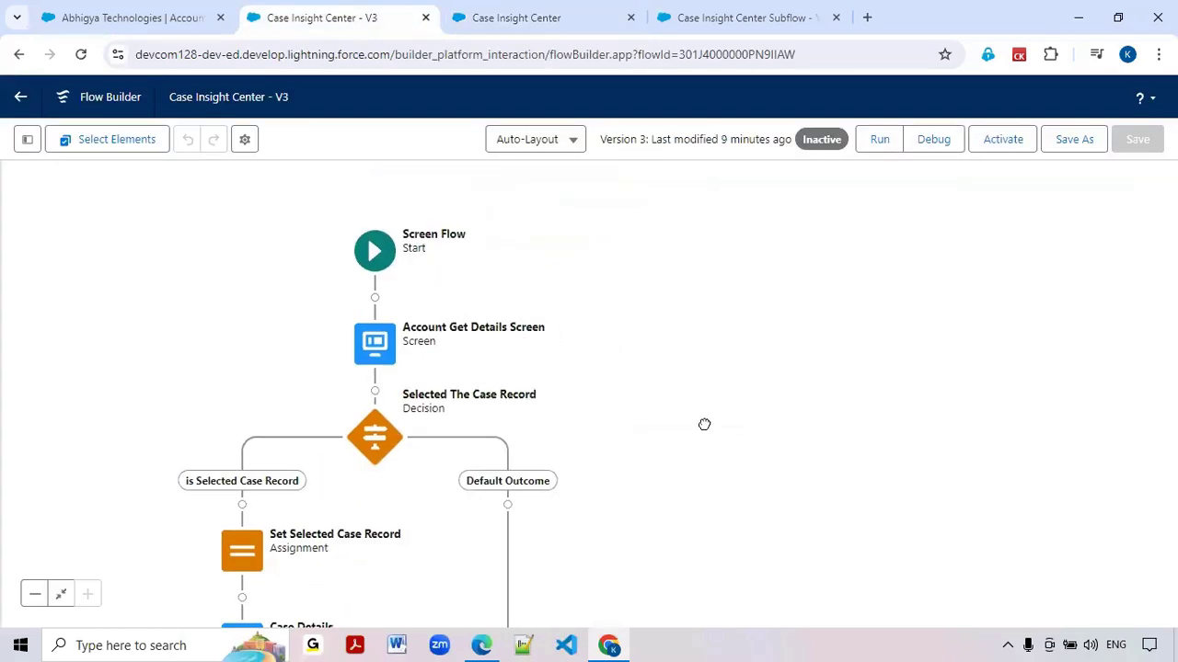
left_click(377, 345)
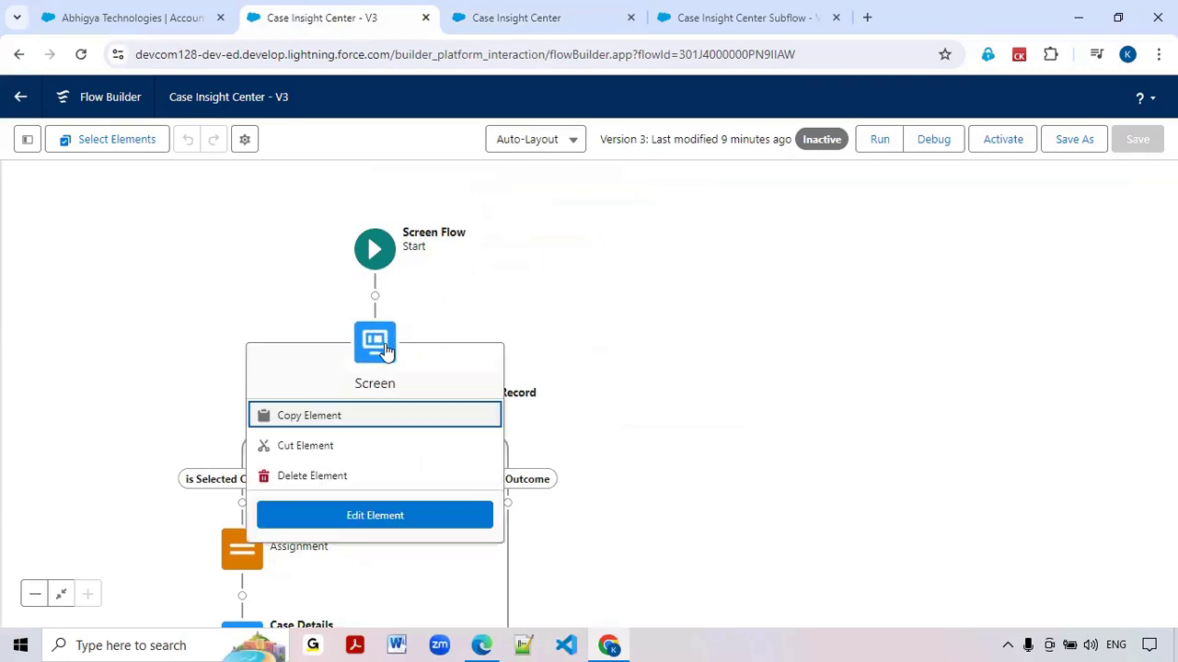
double_click(385, 348)
Add a Toggle component to the empty column of the Case Details section
scroll(612, 376, "down", 5)
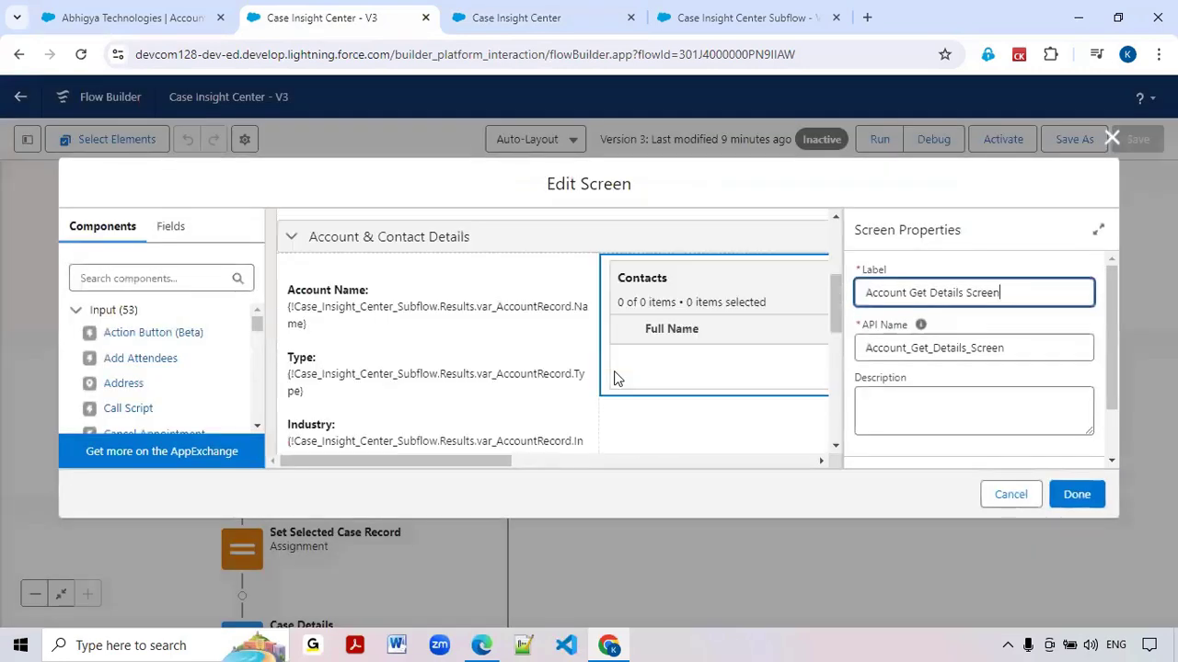
left_click_drag(452, 460, 715, 468)
scroll(602, 386, "down", 2)
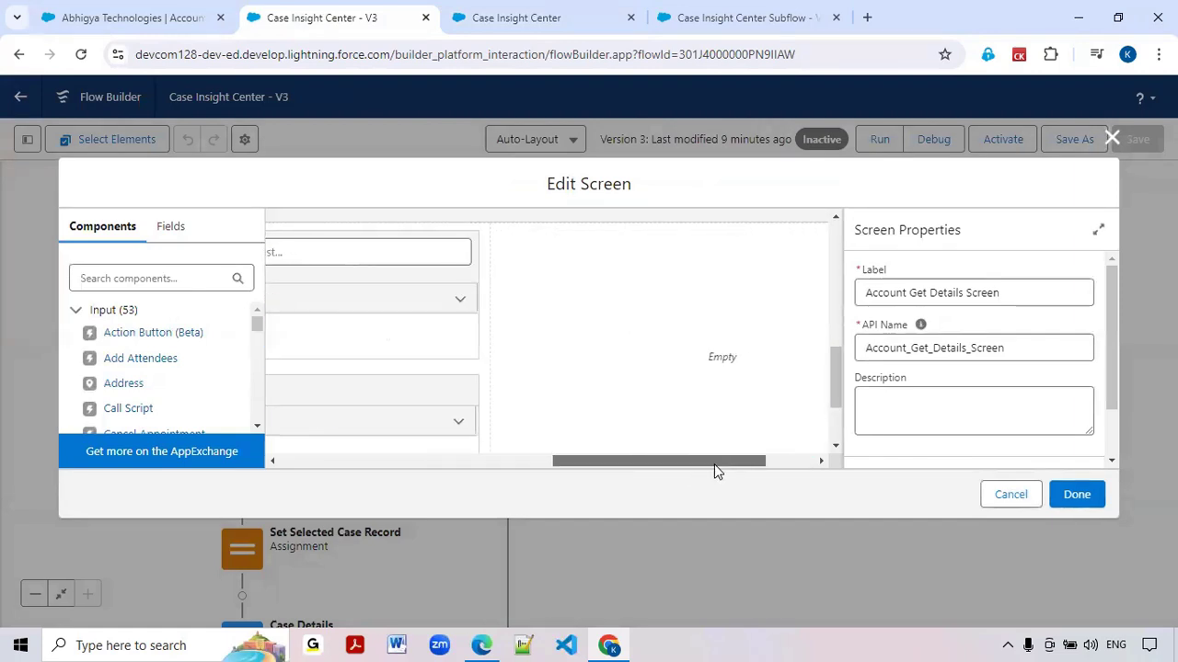
left_click(671, 344)
left_click(131, 280)
type("too")
key("BackSpace")
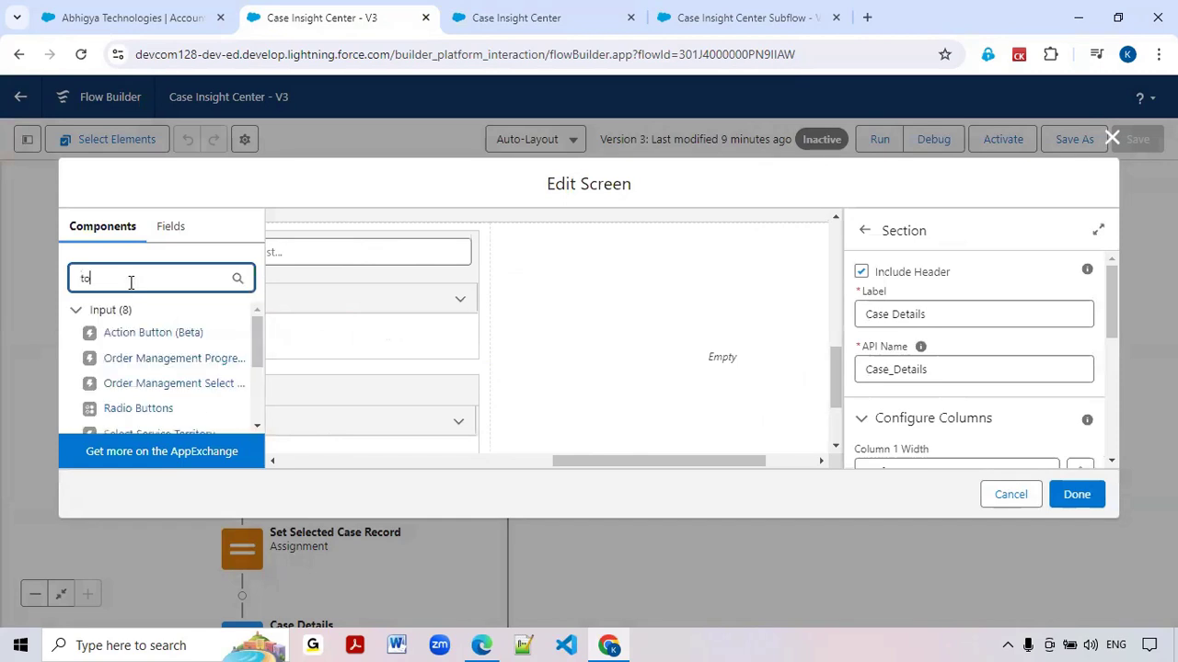
type("g")
left_click_drag(120, 332, 583, 331)
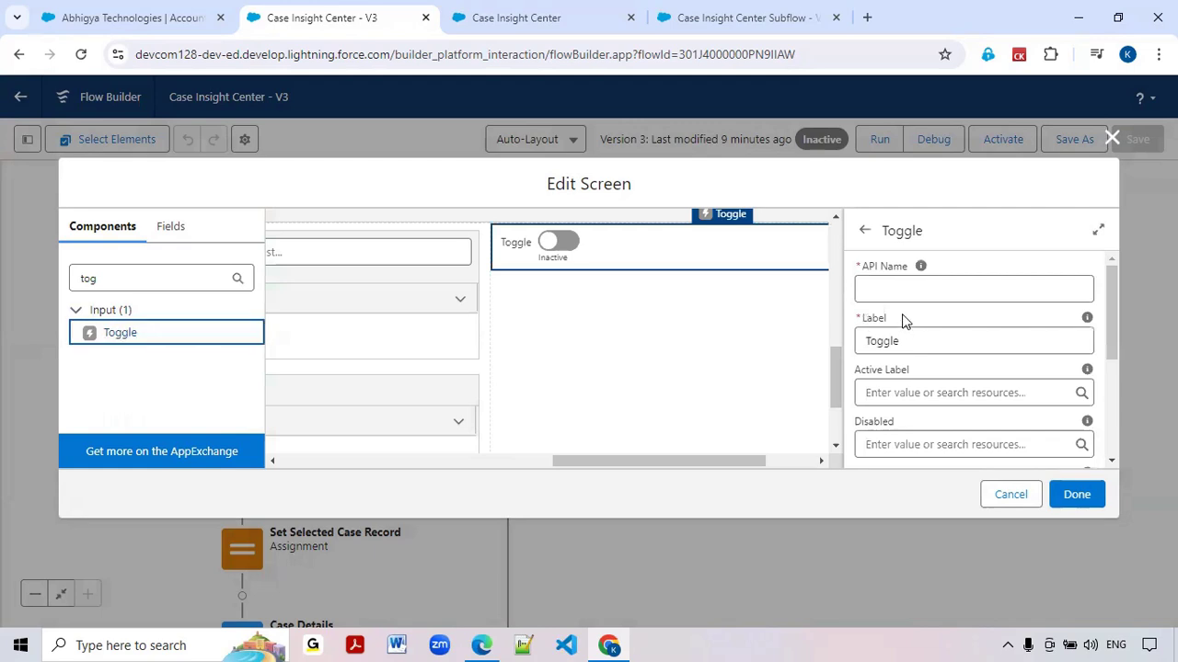
Set the new toggle's API name to CreateNewCase
left_click(898, 288)
type("Cre")
key("BackSpace")
key("BackSpace")
key("BackSpace")
type("Create New Case")
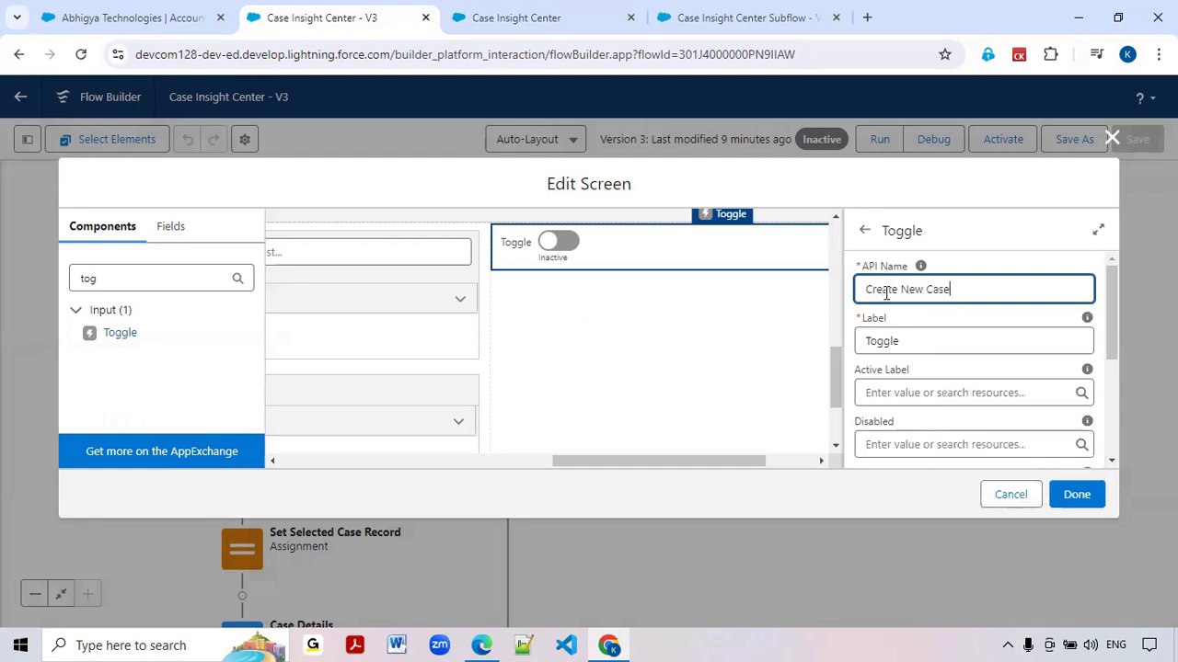
left_click(890, 341)
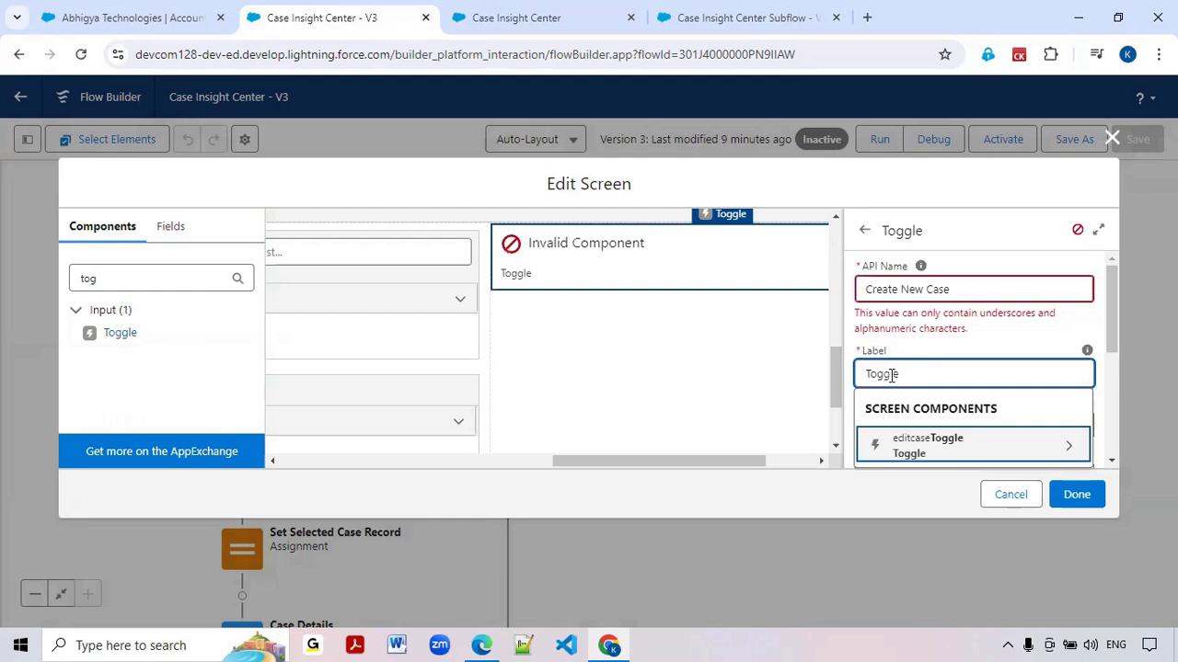
left_click(902, 289)
key("BackSpace")
left_click(924, 290)
key("BackSpace")
left_click(957, 425)
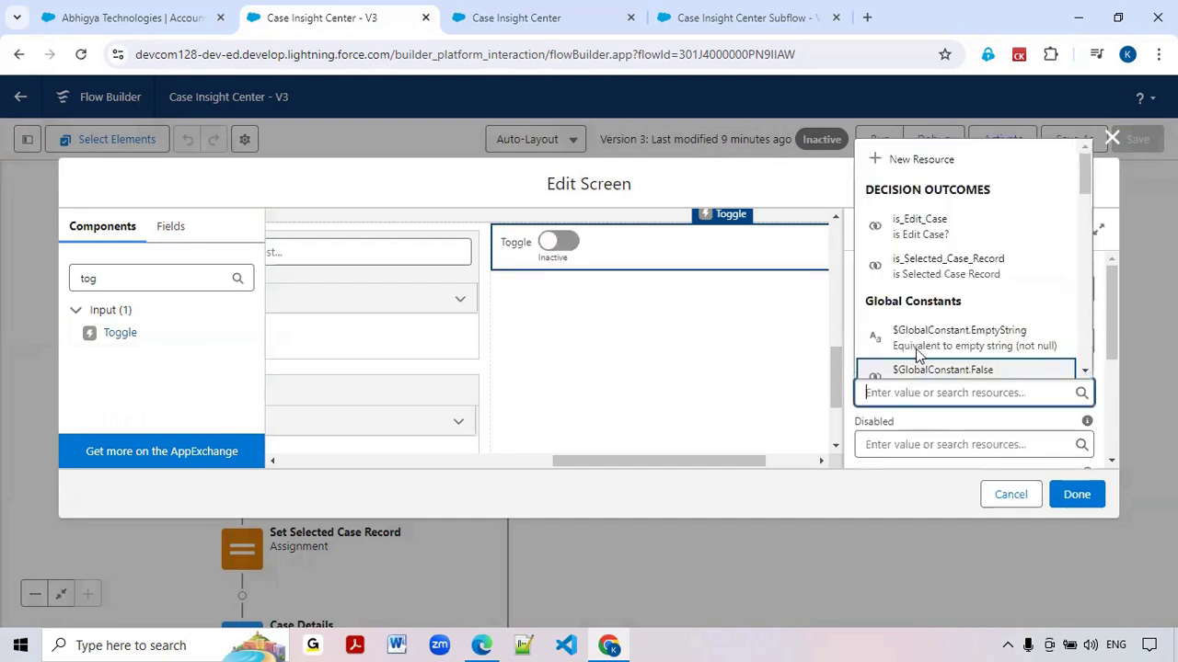
left_click(781, 363)
Label the toggle "Create New Case"
left_click(607, 253)
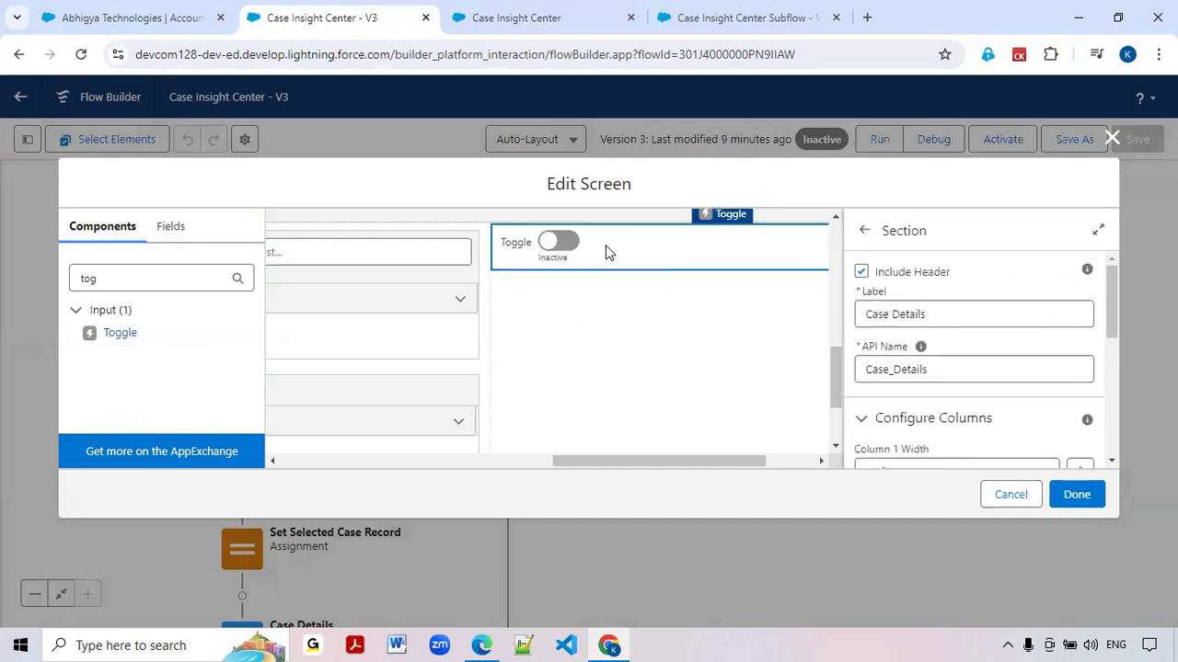
double_click(924, 342)
type("Cre")
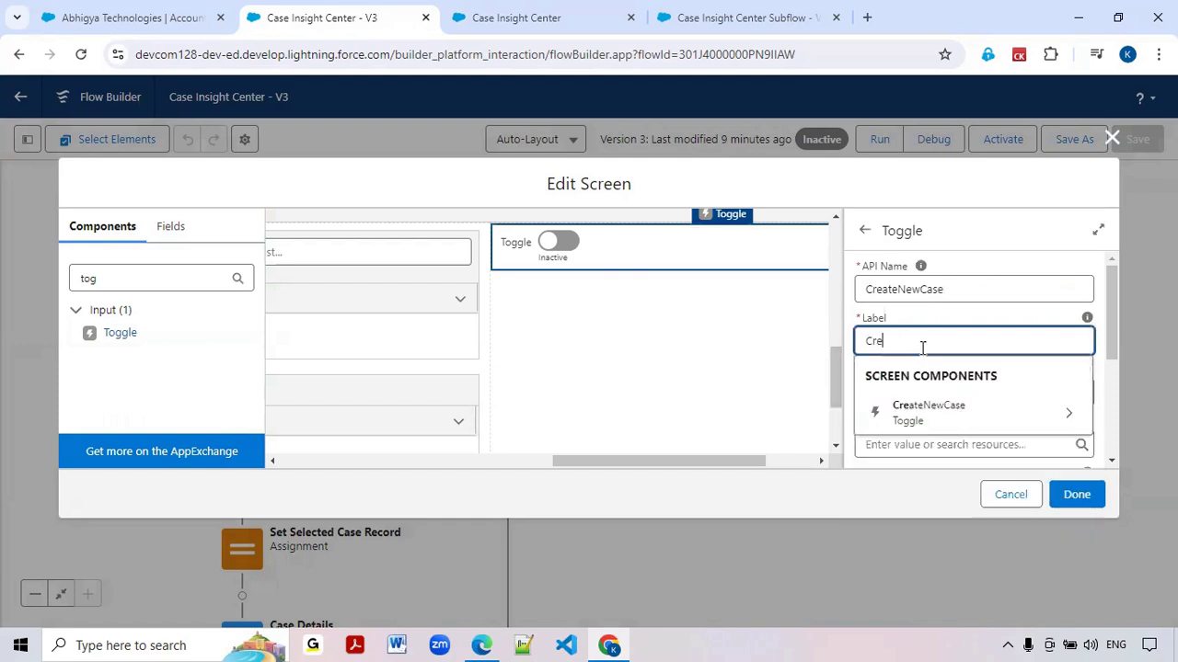
type("ate New")
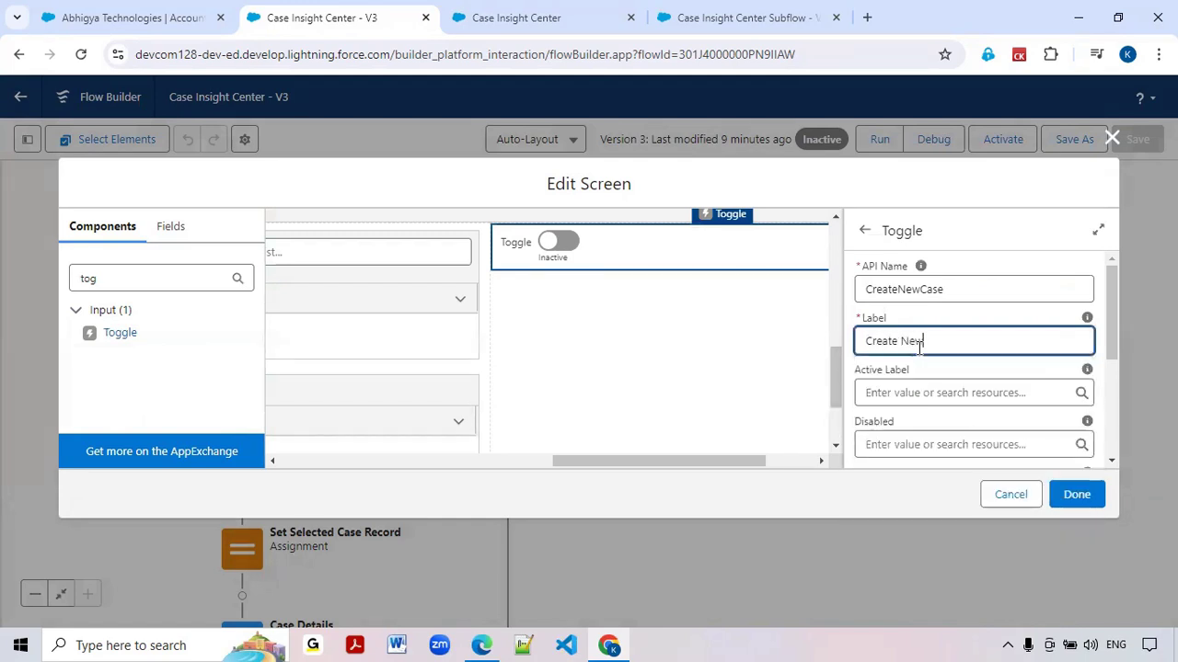
type(" Case")
Set the Create New Case toggle's default value to $GlobalConstant.False
scroll(919, 348, "down", 3)
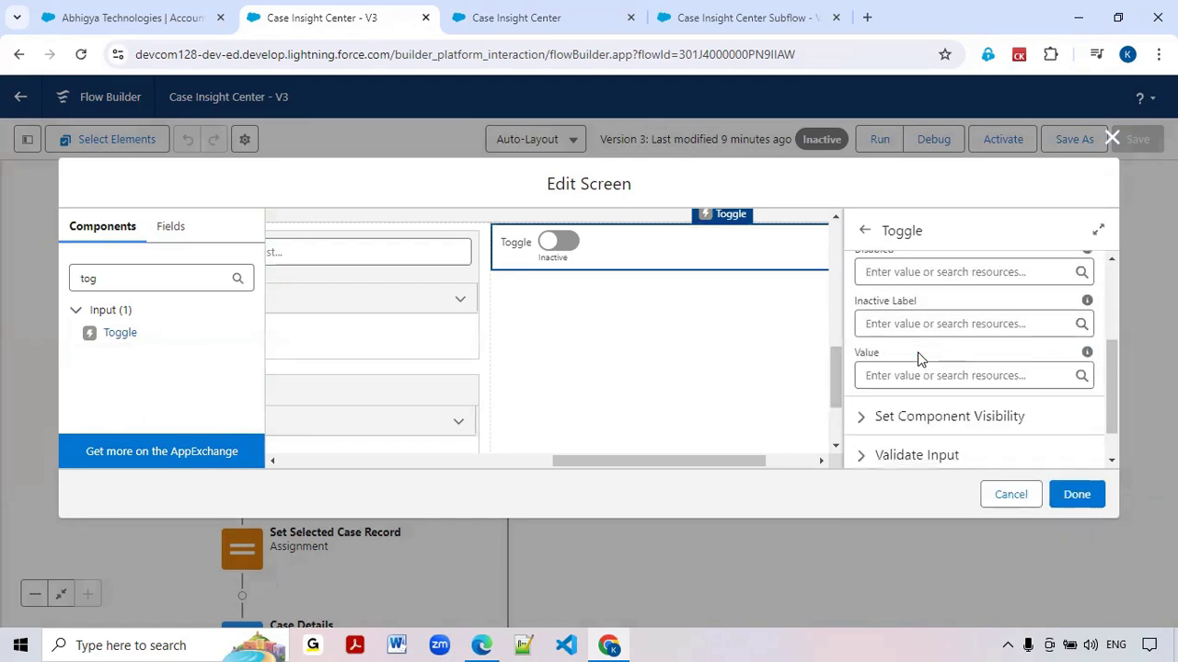
left_click(907, 376)
type("false")
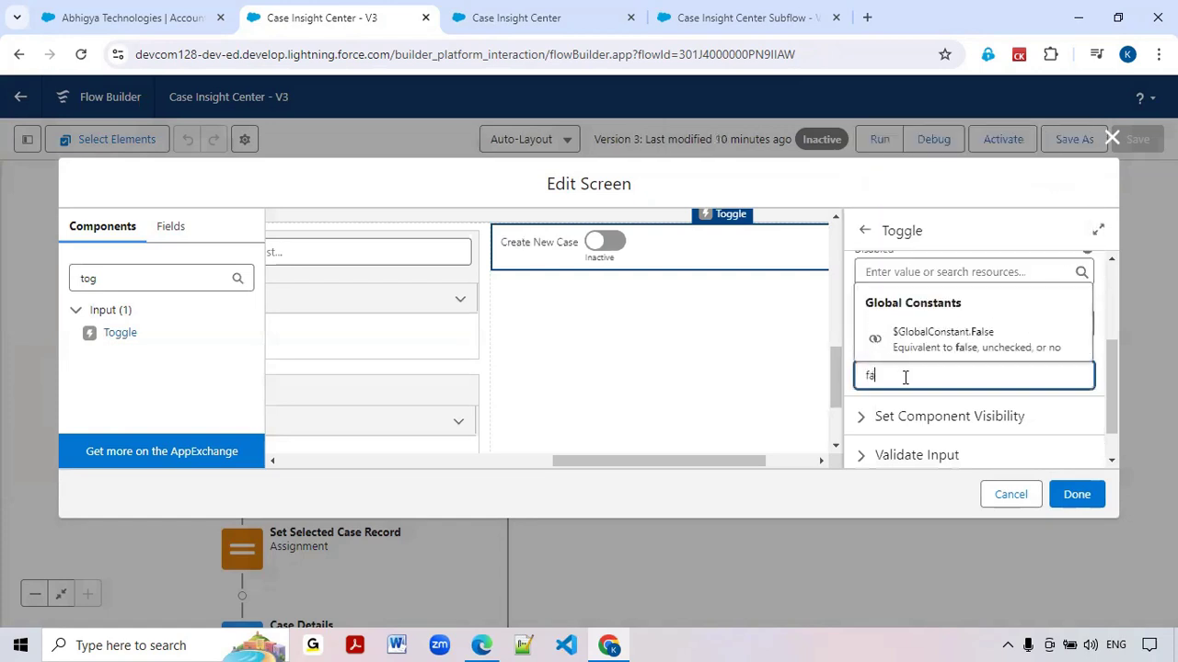
left_click(914, 339)
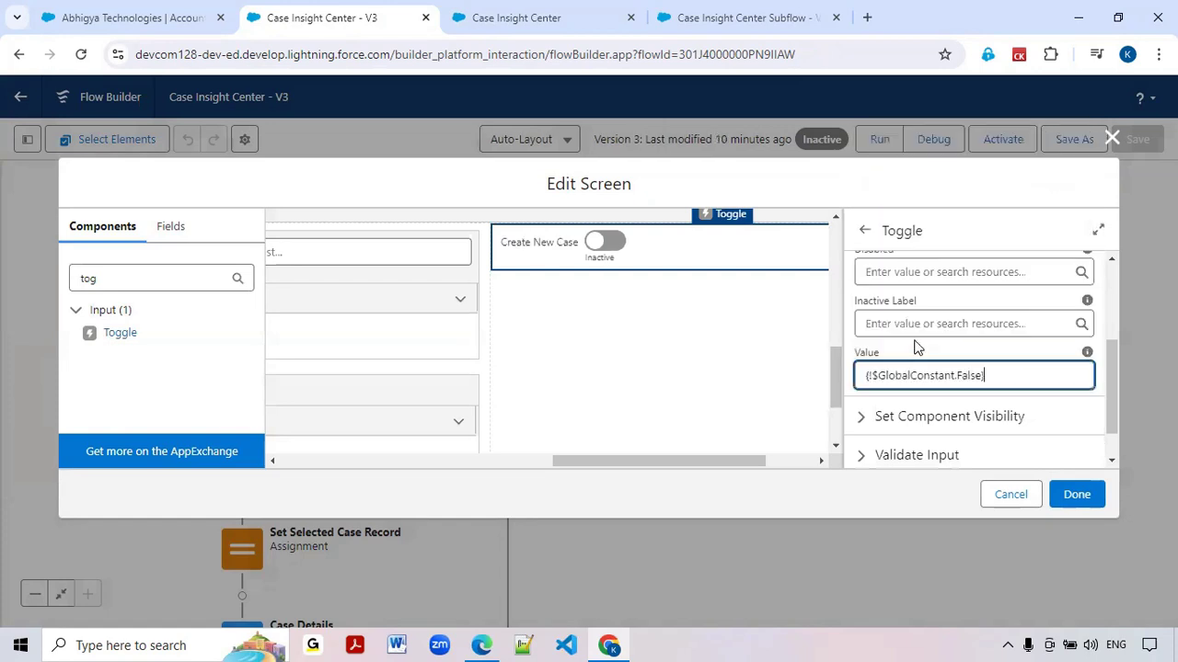
left_click(693, 346)
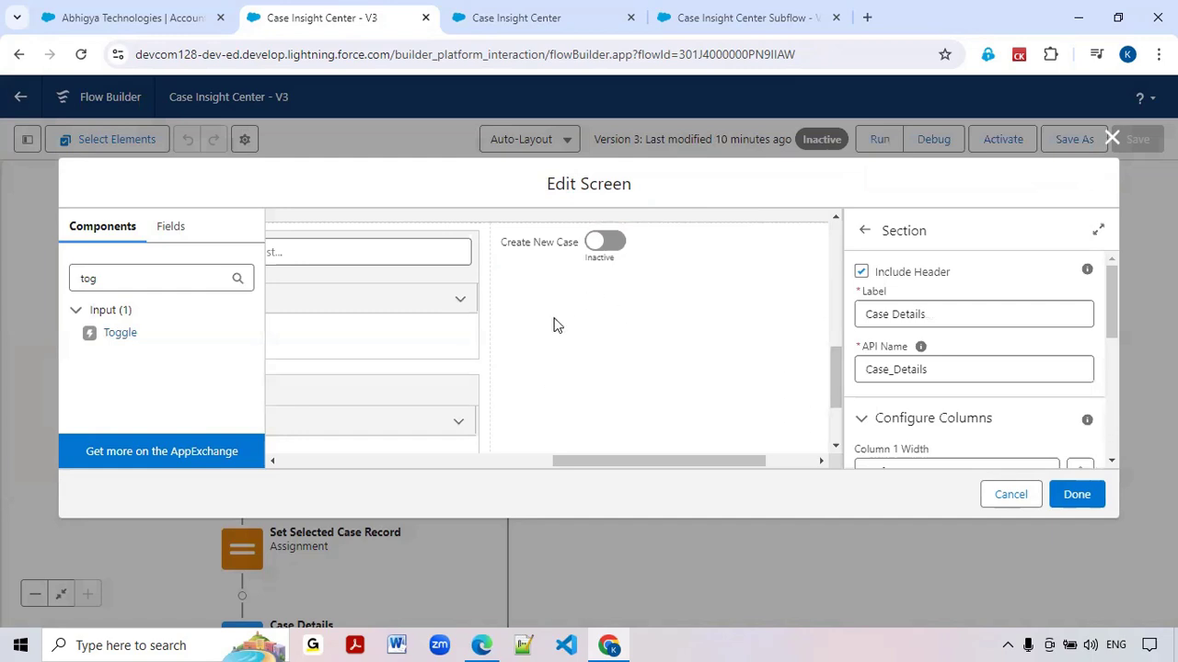
Start a new record variable resource for the screen's record fields, with the API name var_NewCaseRecord
left_click(178, 237)
scroll(205, 351, "down", 3)
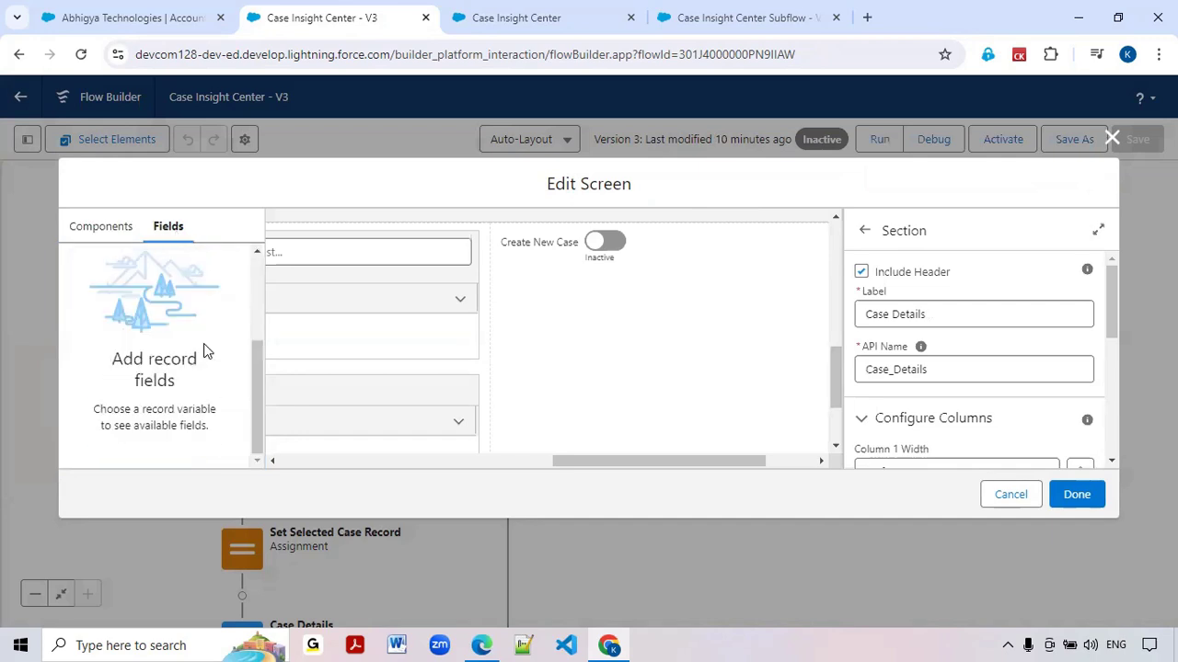
scroll(204, 351, "up", 3)
left_click(172, 352)
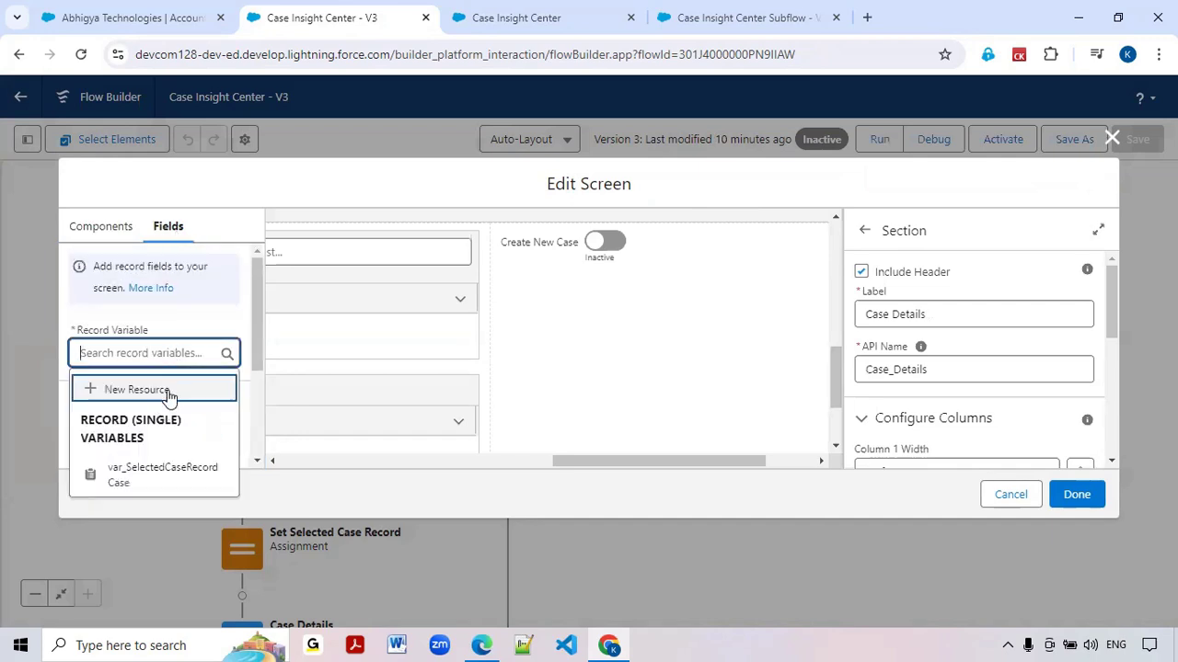
left_click(169, 390)
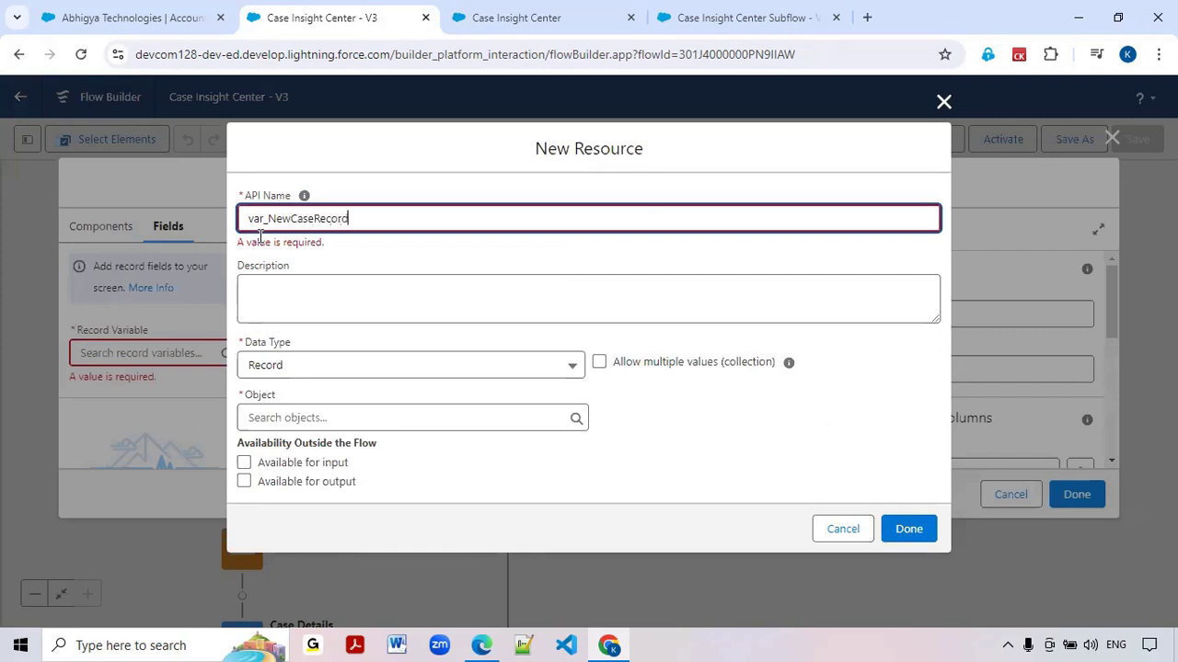
Set the new record variable's object to Case and create the variable
left_click(313, 427)
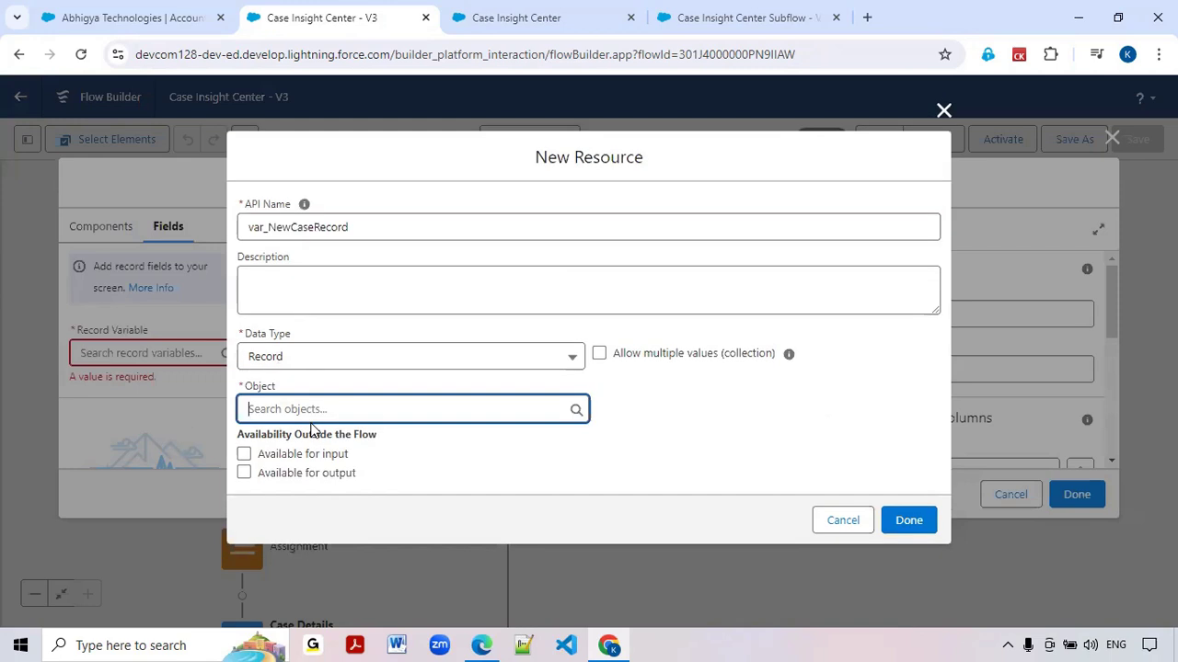
type("Case")
key("Down")
key("Down")
key("Down")
key("Down")
key("Down")
key("Down")
key("Down")
key("Down")
key("Down")
key("Down")
key("Down")
key("Down")
key("Down")
key("Down")
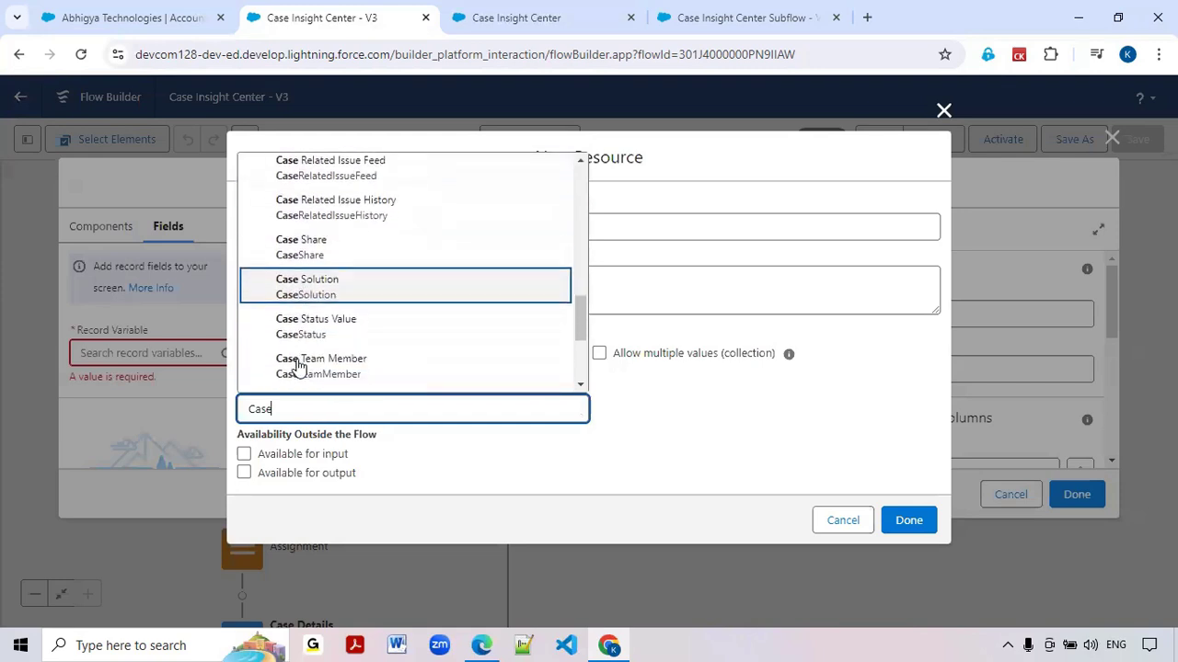
key("Down")
key("Down")
key("Down")
key("Down")
key("Down")
key("Down")
scroll(297, 366, "up", 10)
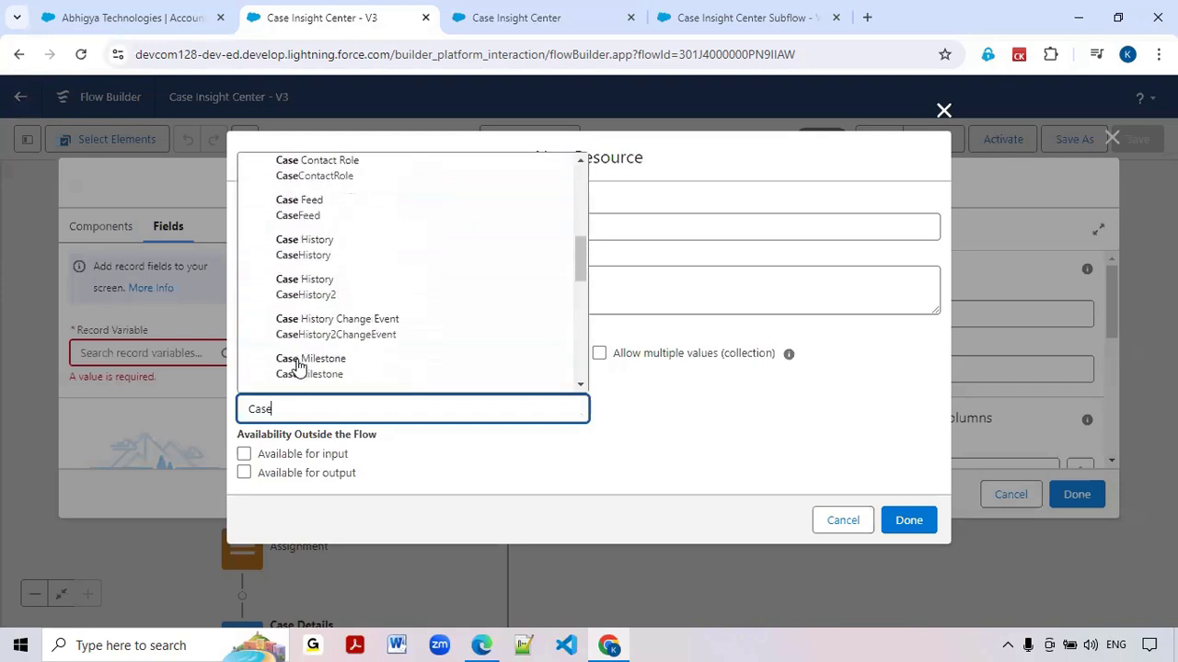
scroll(297, 367, "up", 3)
left_click(297, 308)
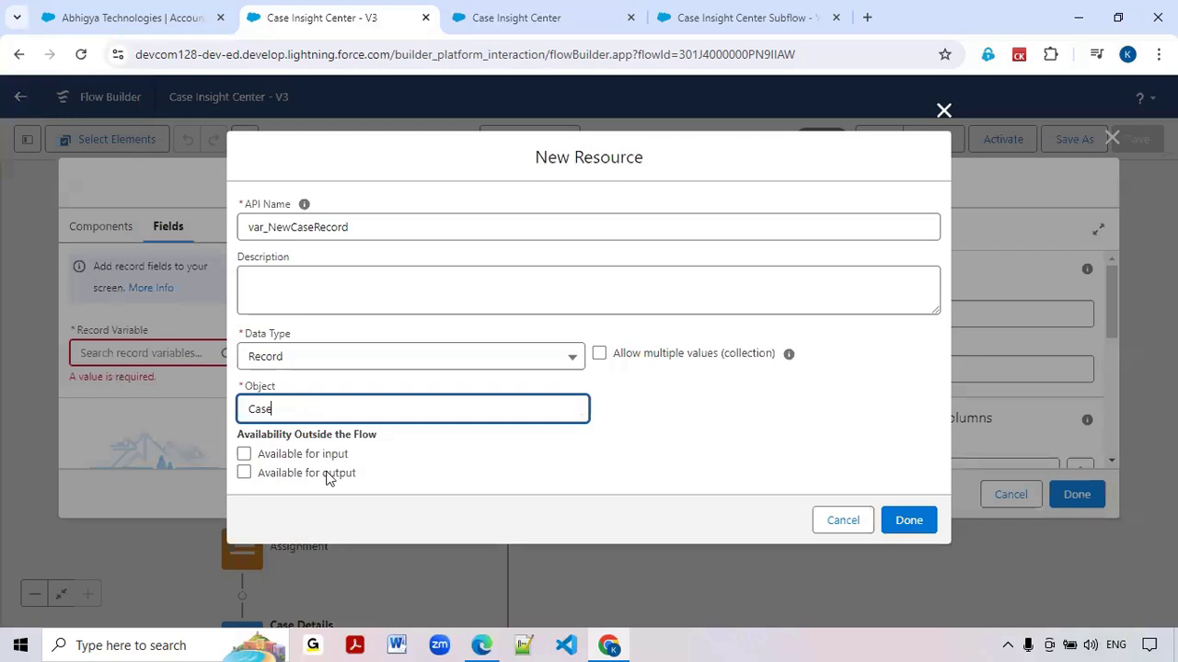
left_click(720, 458)
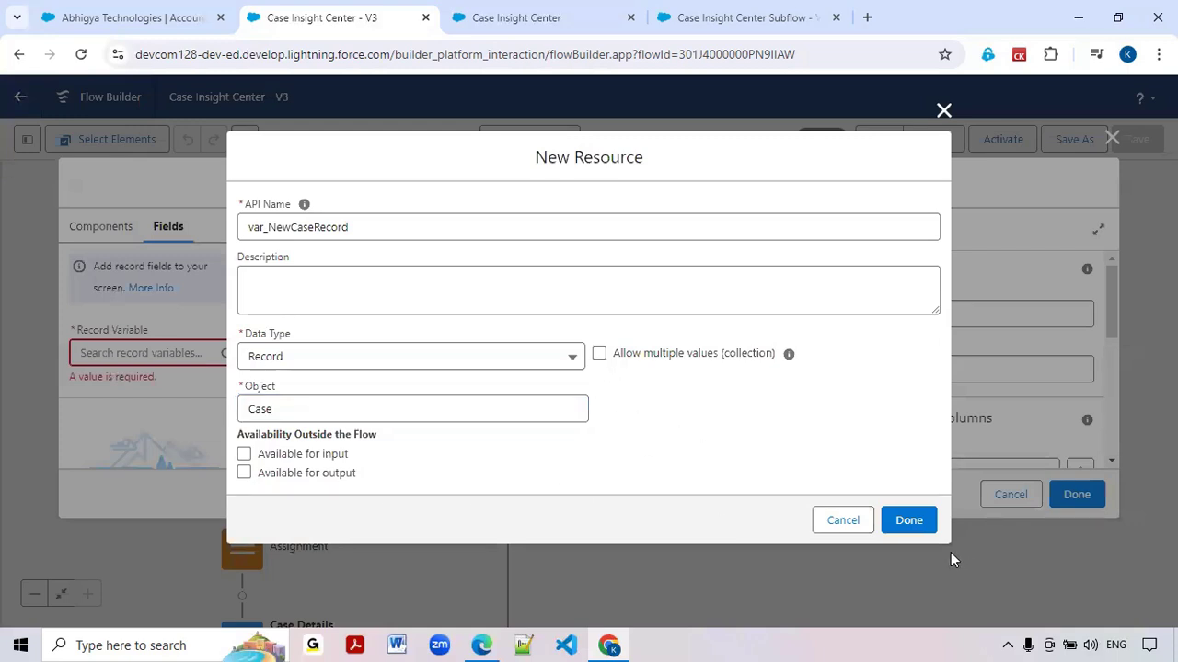
left_click(923, 532)
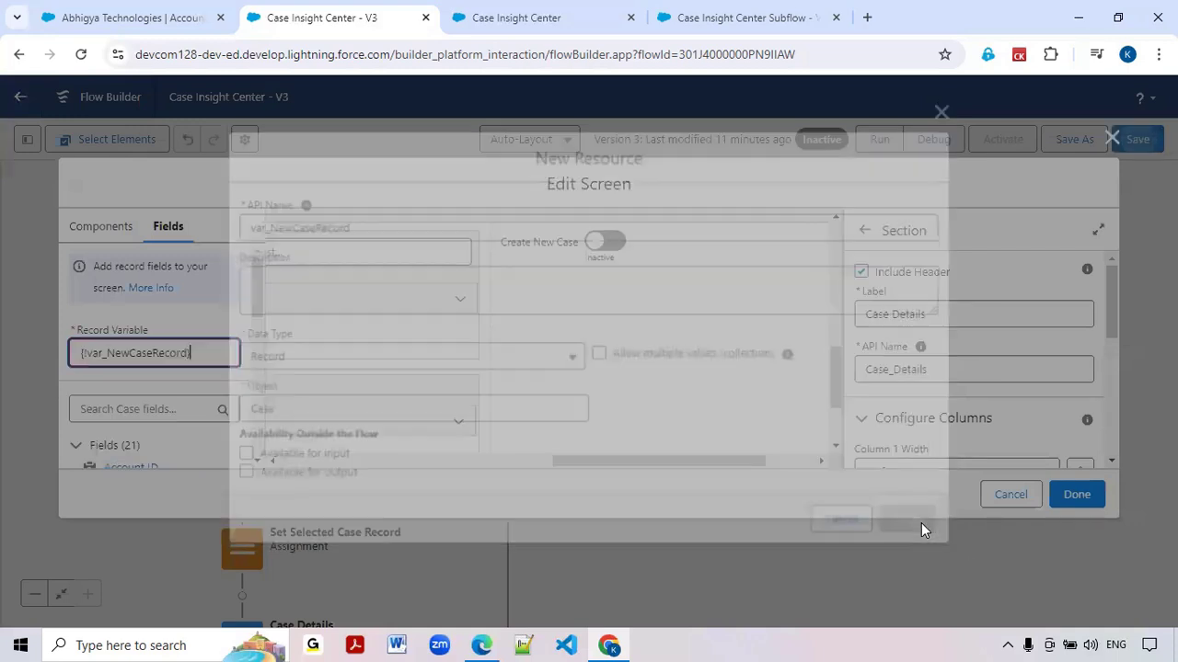
Add the Subject field of var_NewCaseRecord below the Create New Case toggle
scroll(181, 337, "down", 3)
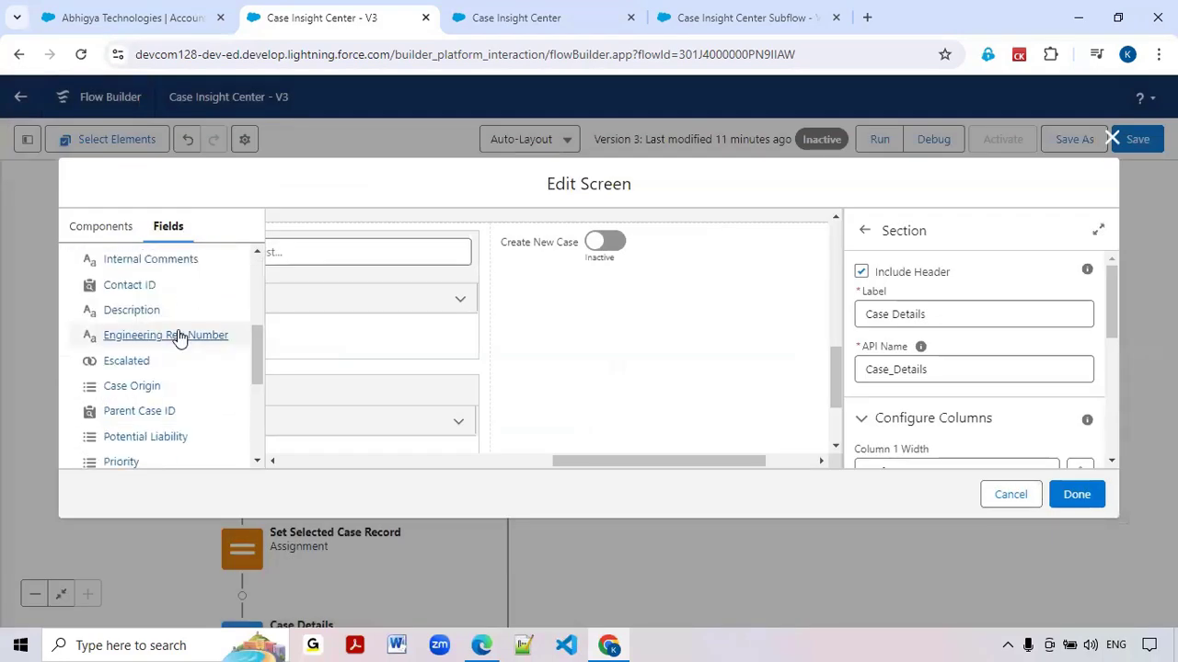
scroll(178, 338, "up", 3)
left_click(153, 323)
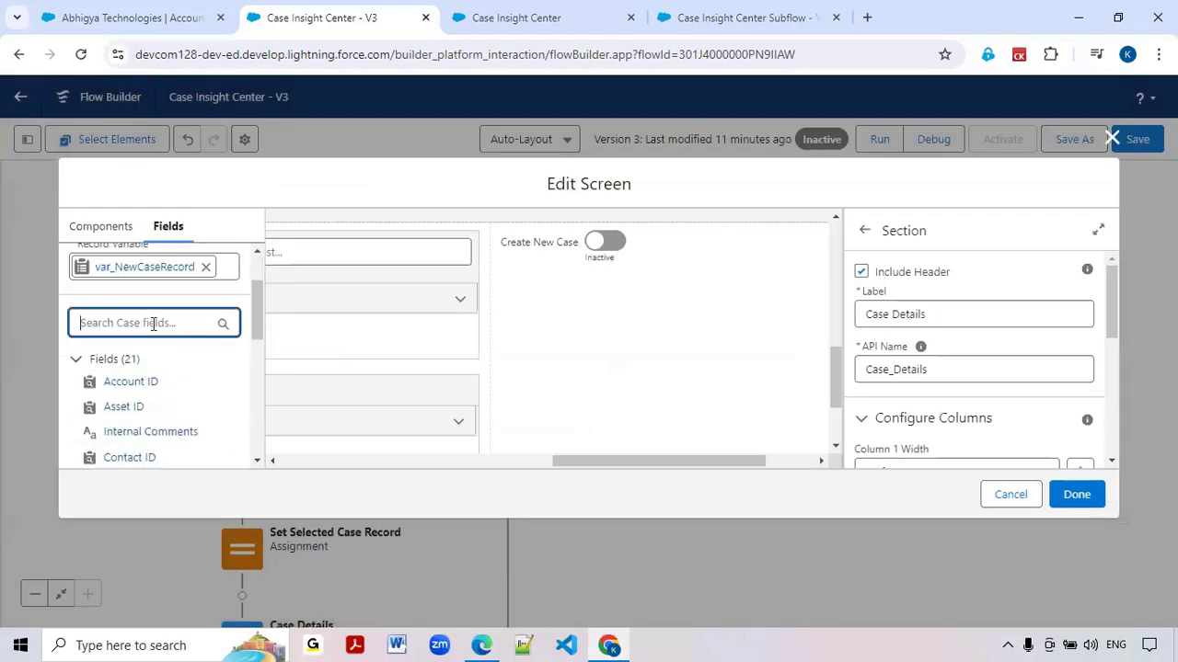
type("subj")
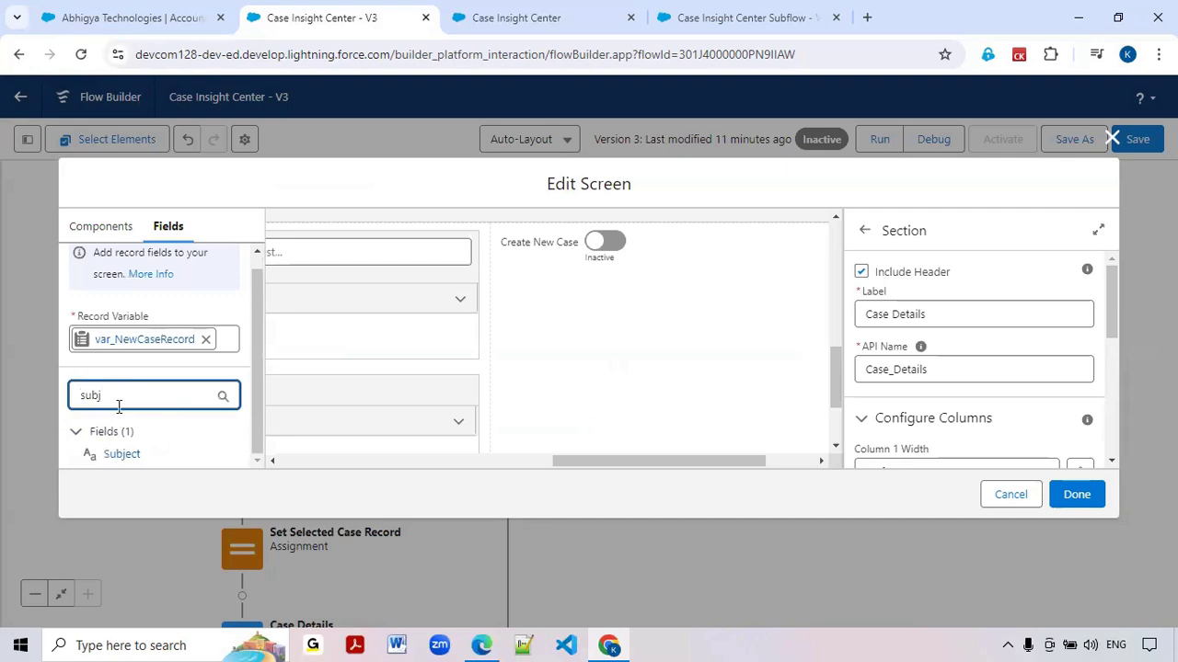
left_click_drag(122, 454, 596, 321)
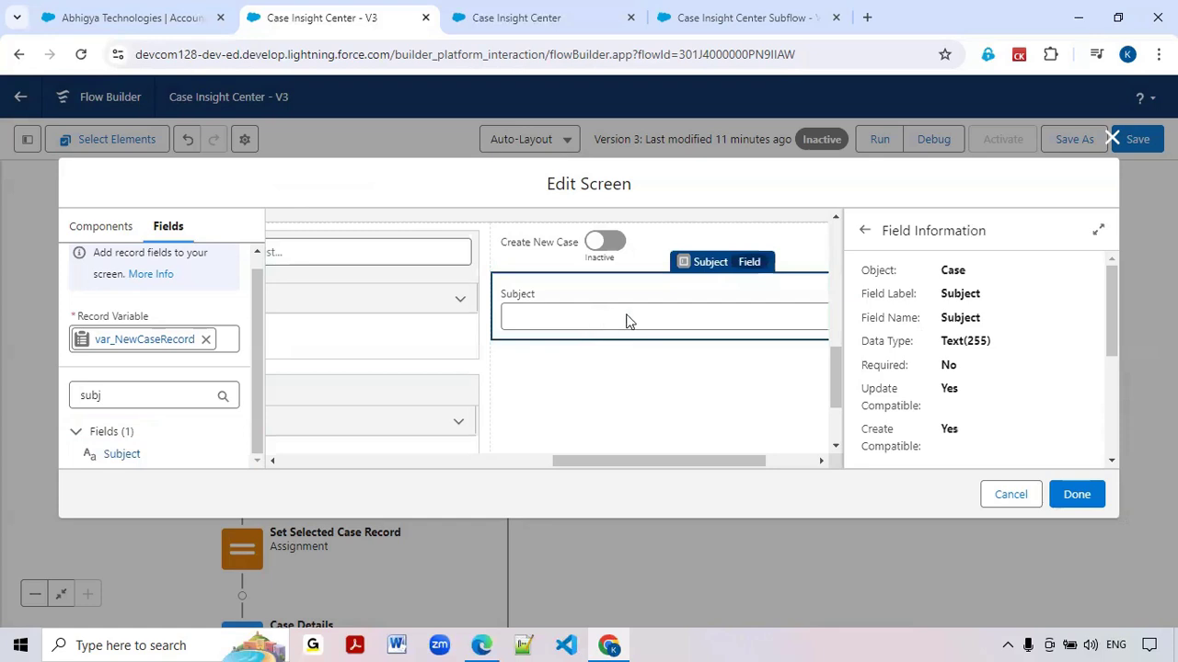
Add the Priority field of the new case record below Subject
double_click(172, 395)
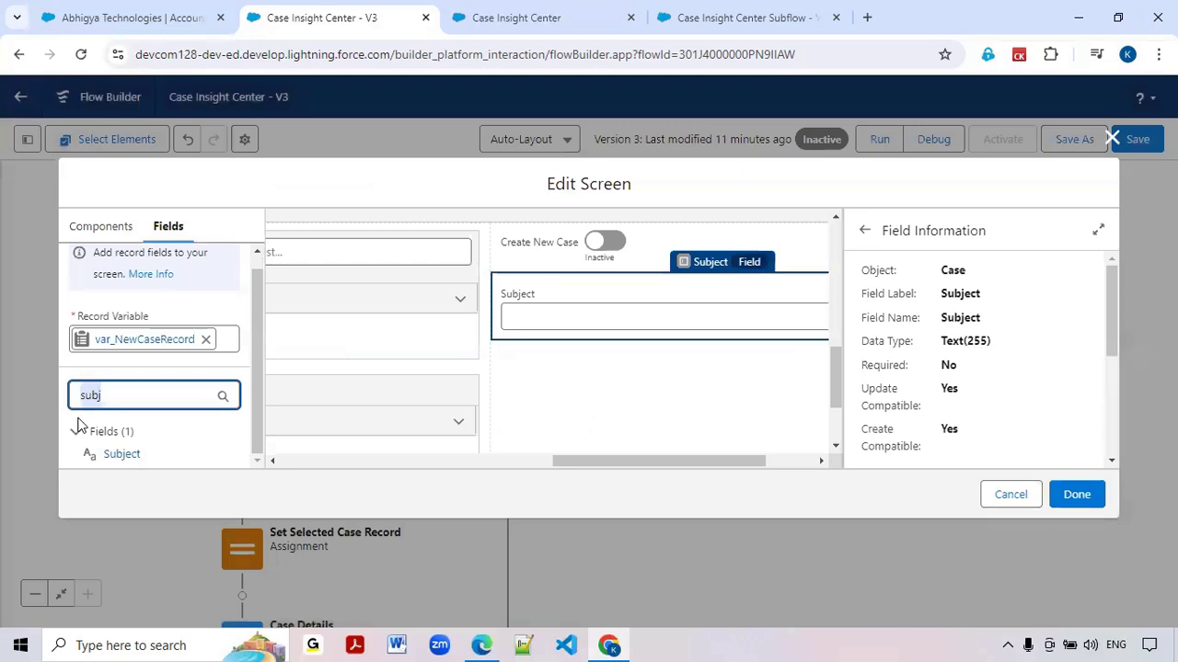
type("Pri")
left_click_drag(129, 455, 570, 405)
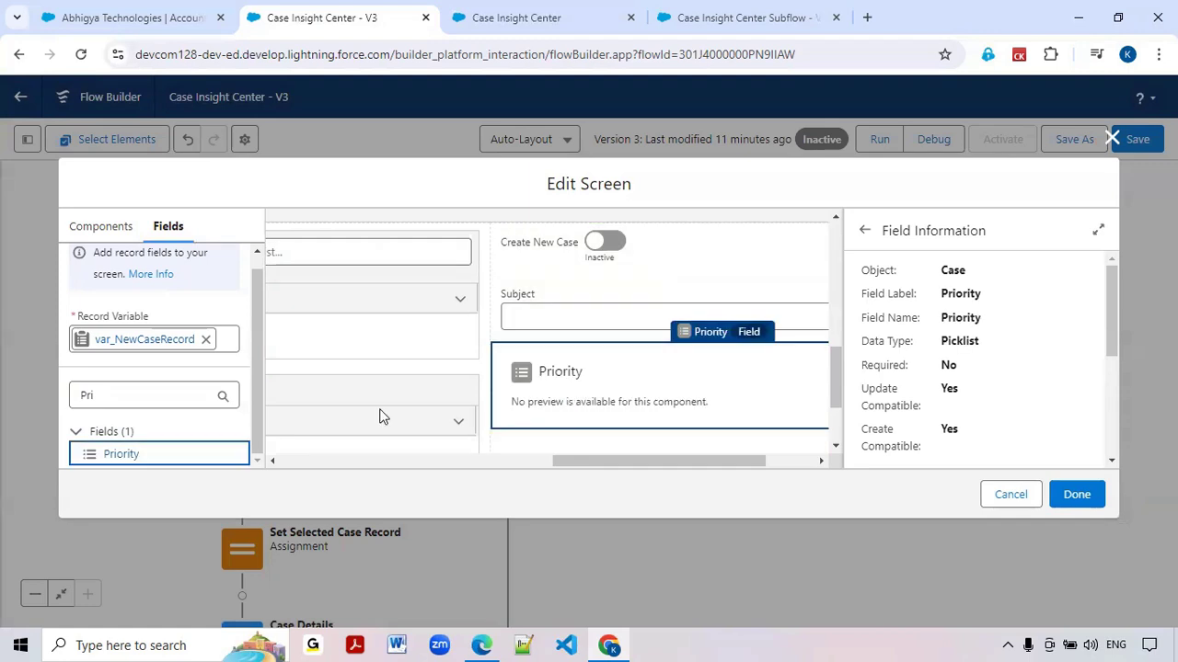
Add the Case Origin field of the new case record below Priority
double_click(166, 400)
type("Case")
left_click_drag(129, 455, 591, 315)
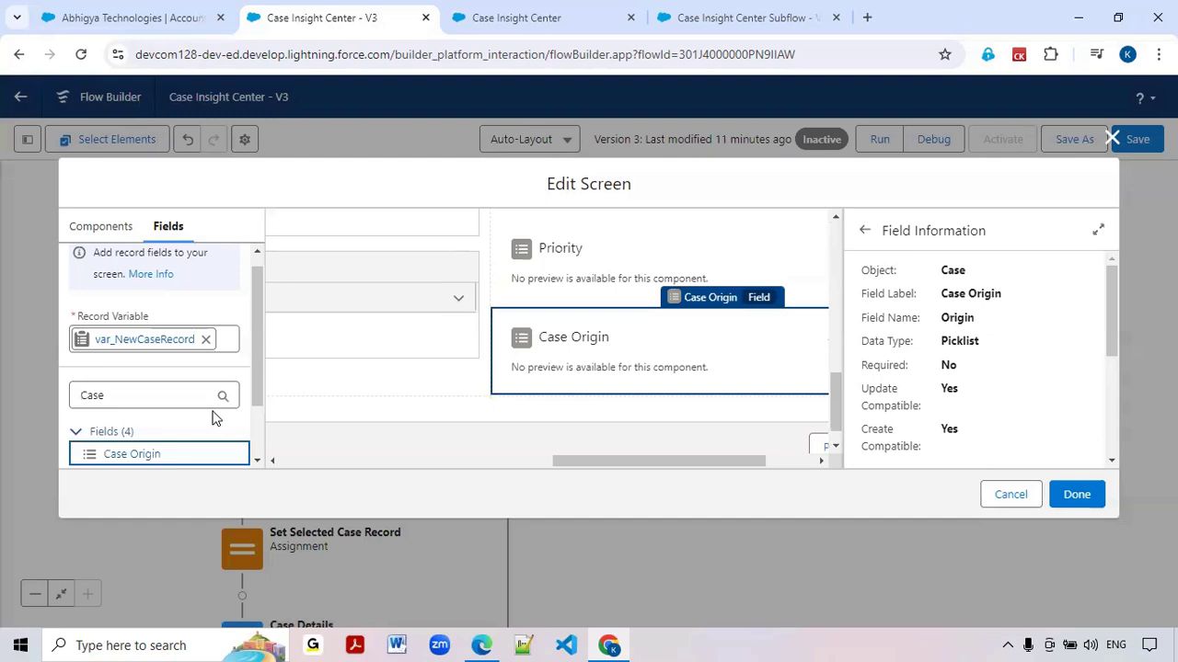
Add the Case Type field of the new case record below Case Origin
left_click(153, 398)
type("Ty")
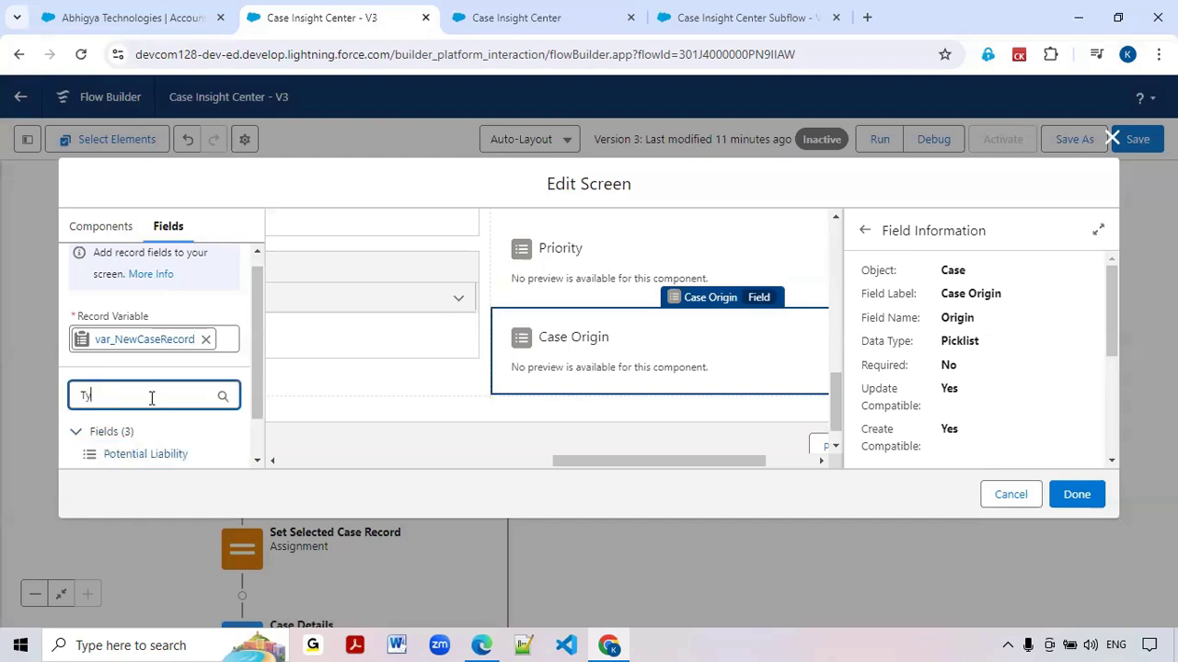
type("pe")
left_click_drag(138, 457, 535, 388)
Add the Description field of the new case record below Case Type
left_click(143, 395)
key("ctrl+a")
type("des")
left_click_drag(132, 456, 543, 355)
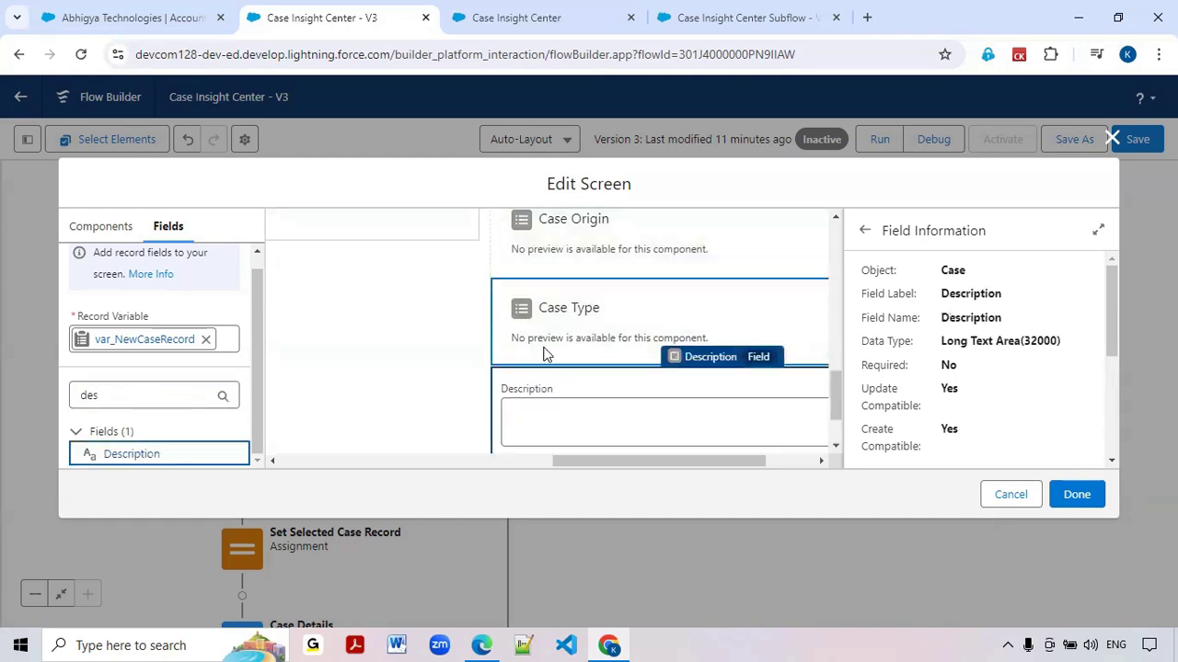
Review the Create New Case toggle and the Subject, Priority, Case Origin, Case Type and Description fields on the screen
scroll(539, 350, "up", 2)
scroll(546, 342, "up", 2)
scroll(546, 348, "down", 2)
scroll(546, 314, "up", 2)
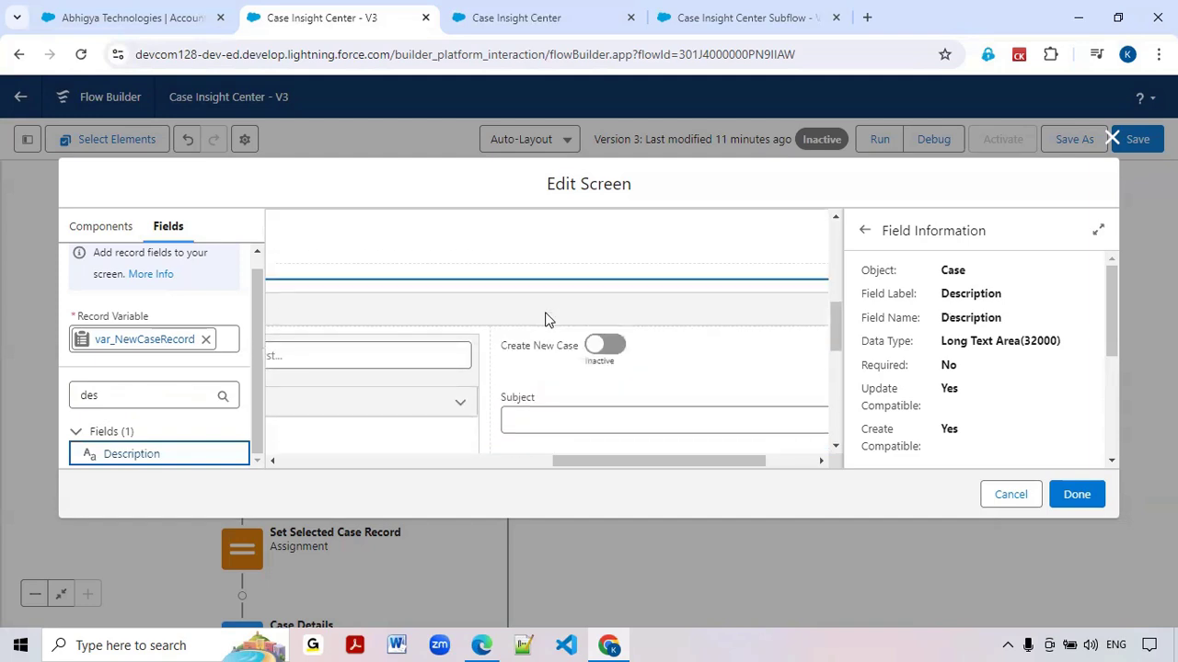
scroll(543, 422, "down", 1)
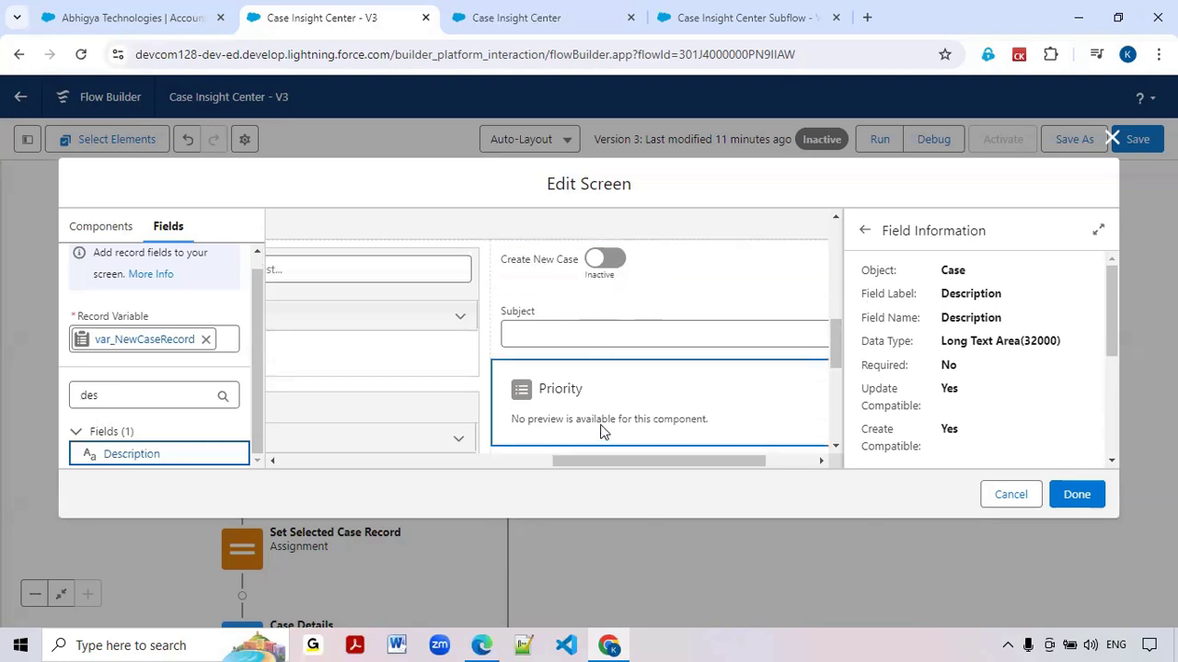
scroll(607, 412, "down", 5)
scroll(605, 406, "up", 3)
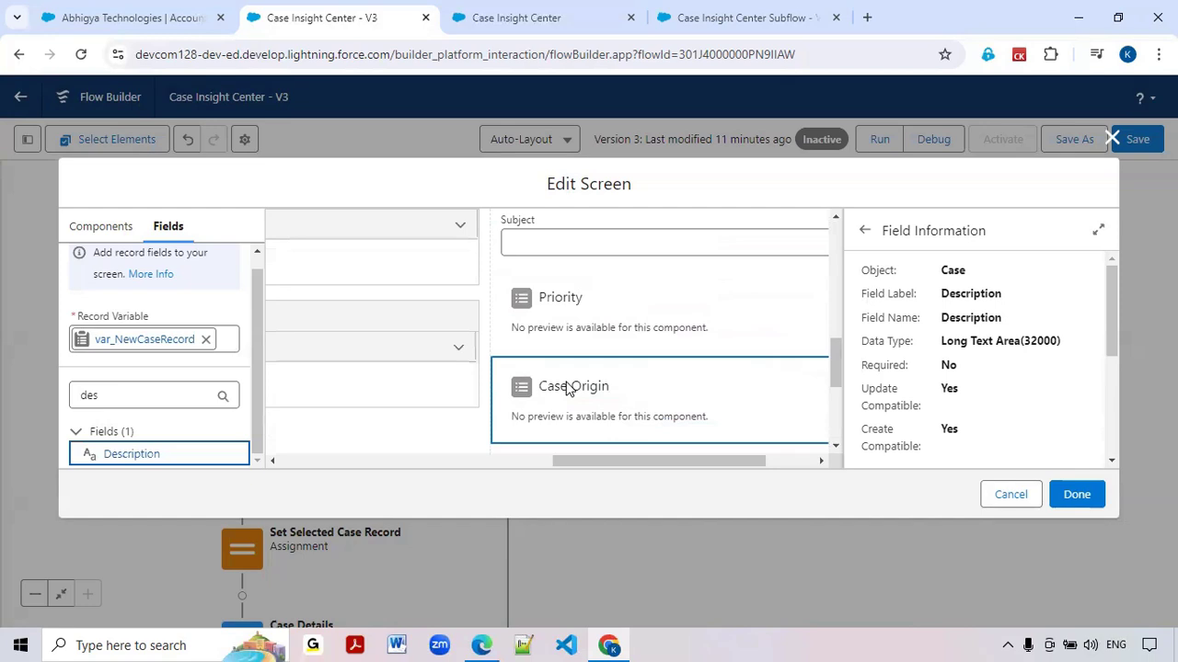
scroll(567, 391, "down", 2)
scroll(566, 392, "down", 1)
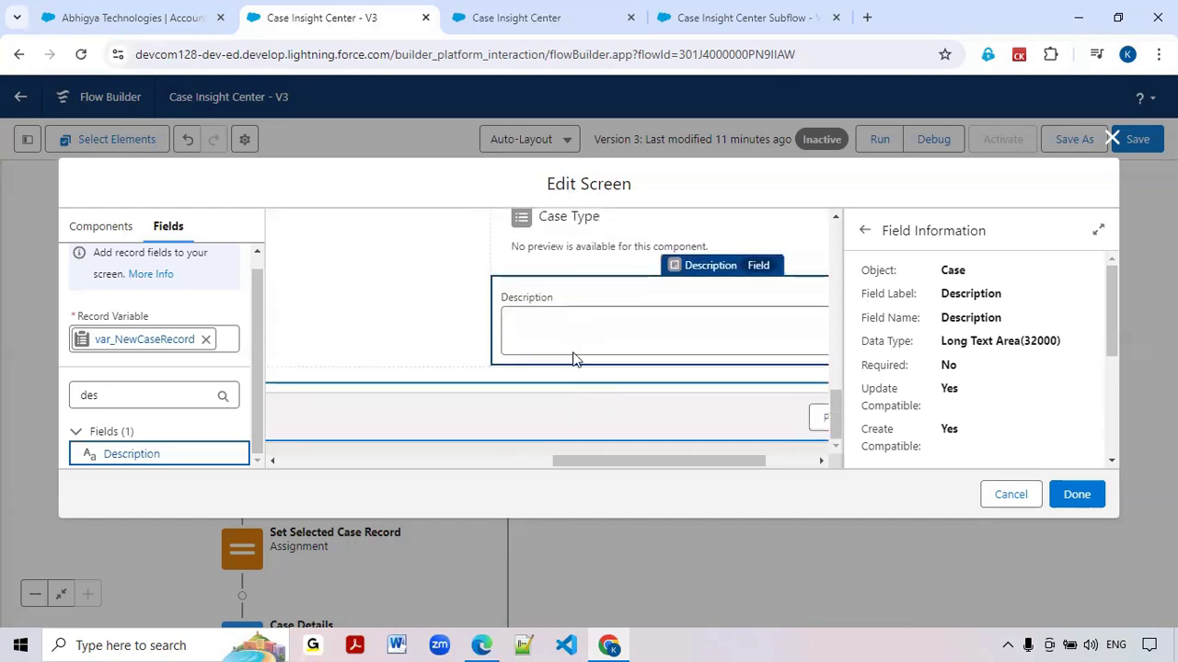
scroll(573, 339, "up", 5)
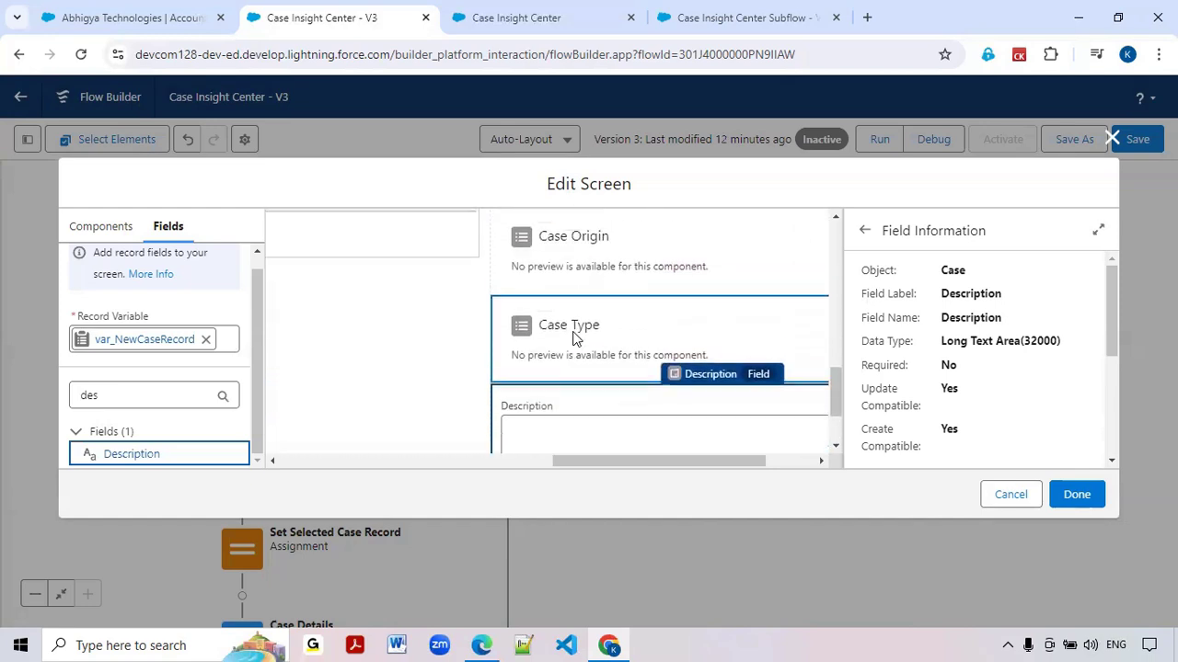
Set the Subject field's visibility to display when All Conditions Are Met (AND)
left_click(572, 338)
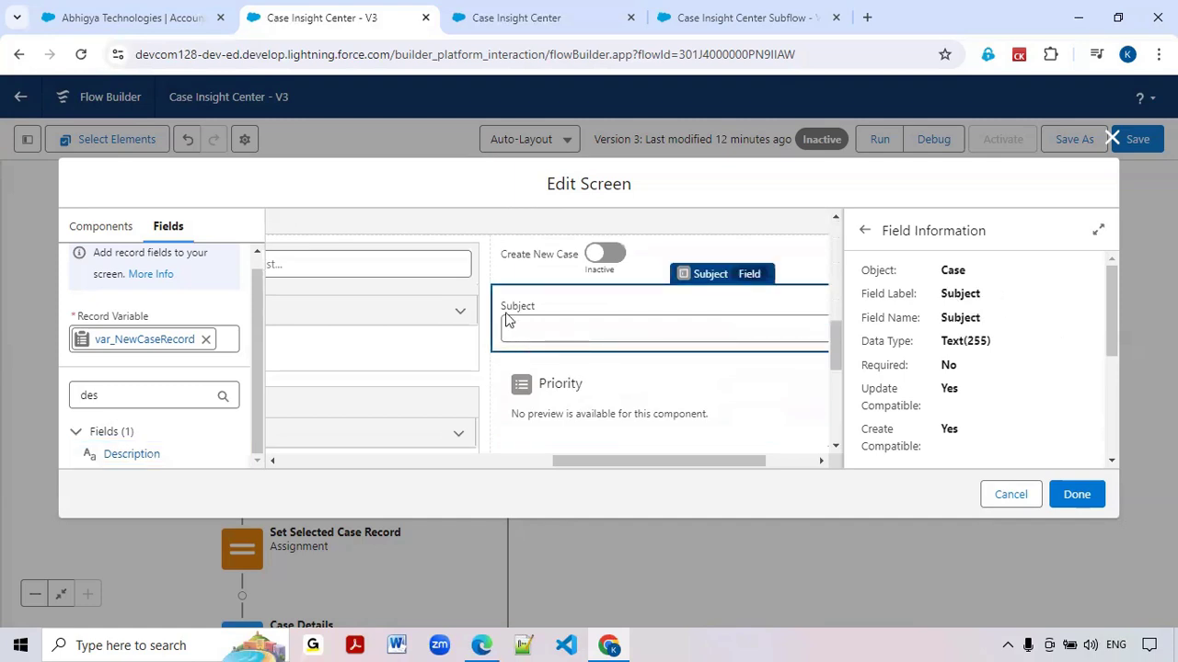
scroll(990, 368, "down", 2)
scroll(990, 362, "down", 2)
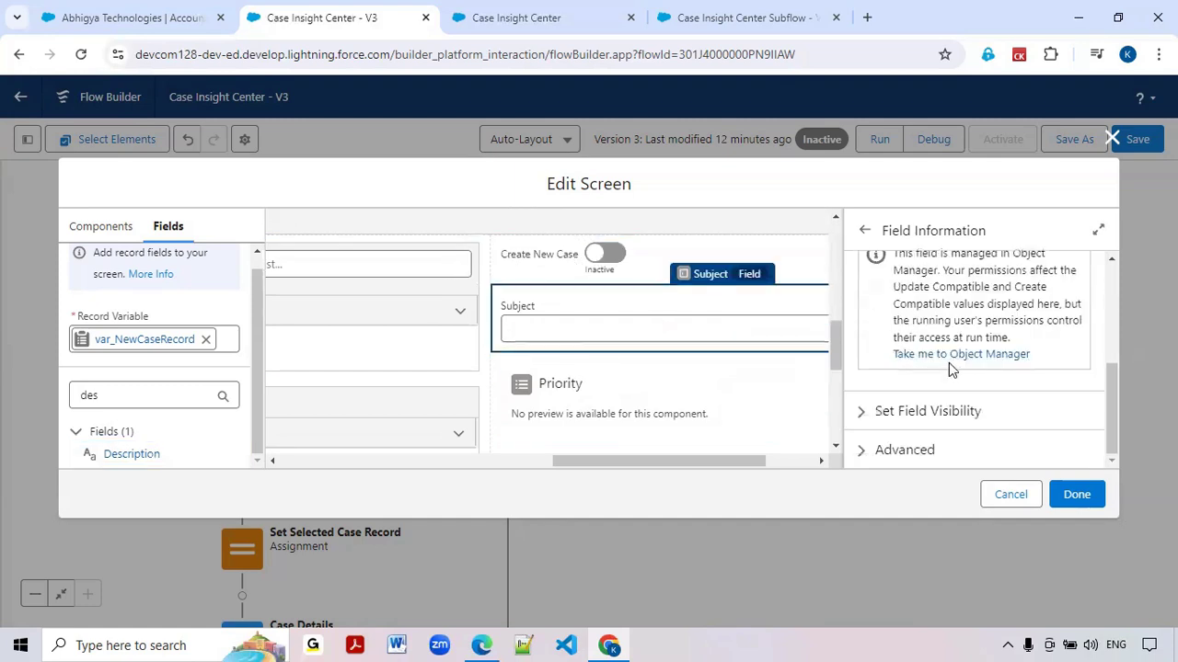
left_click(862, 414)
scroll(914, 373, "down", 1)
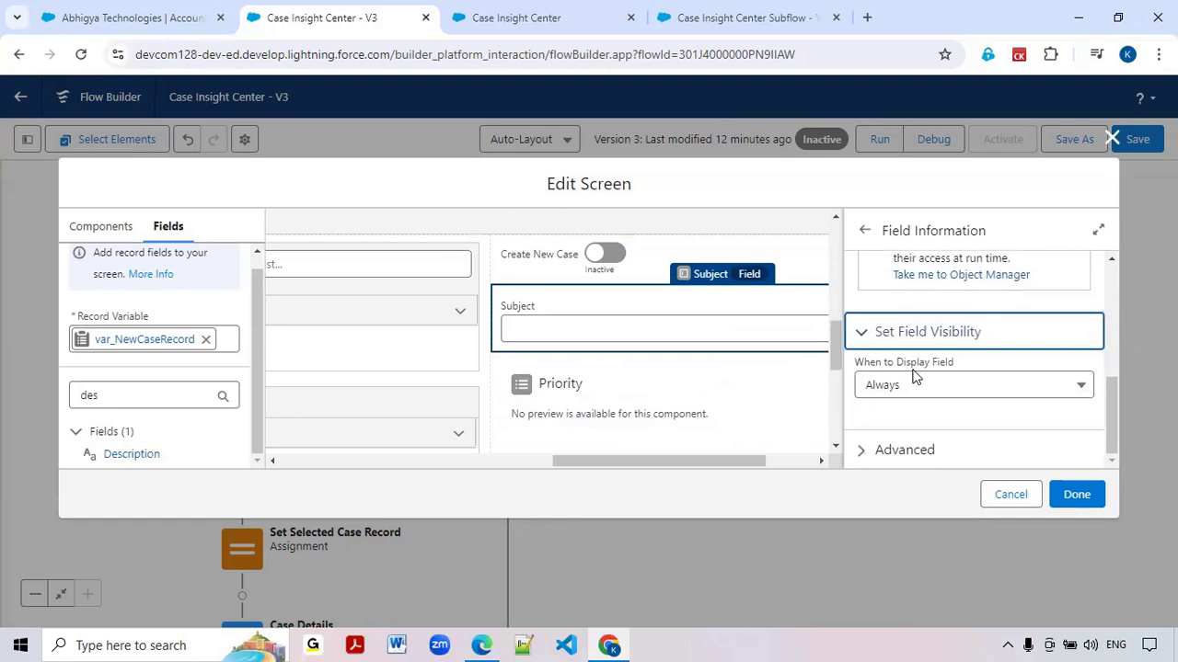
left_click(918, 384)
left_click(920, 447)
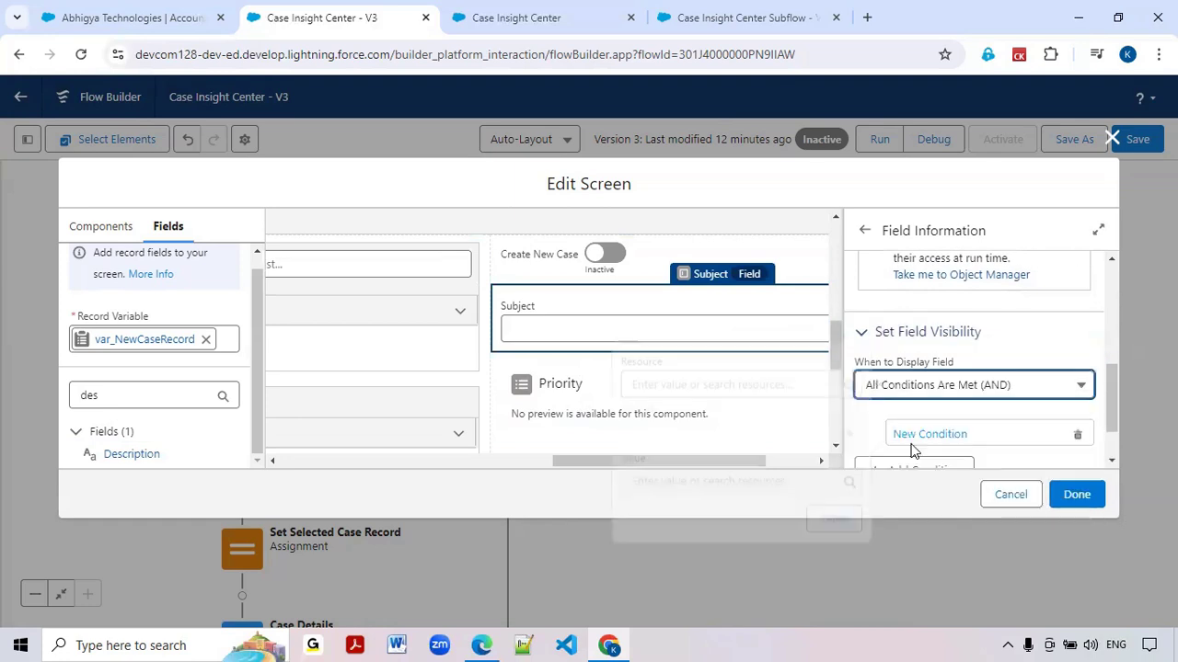
Define the Subject field's visibility condition as CreateNewCase > Value Equals $GlobalConstant.True
type("creae")
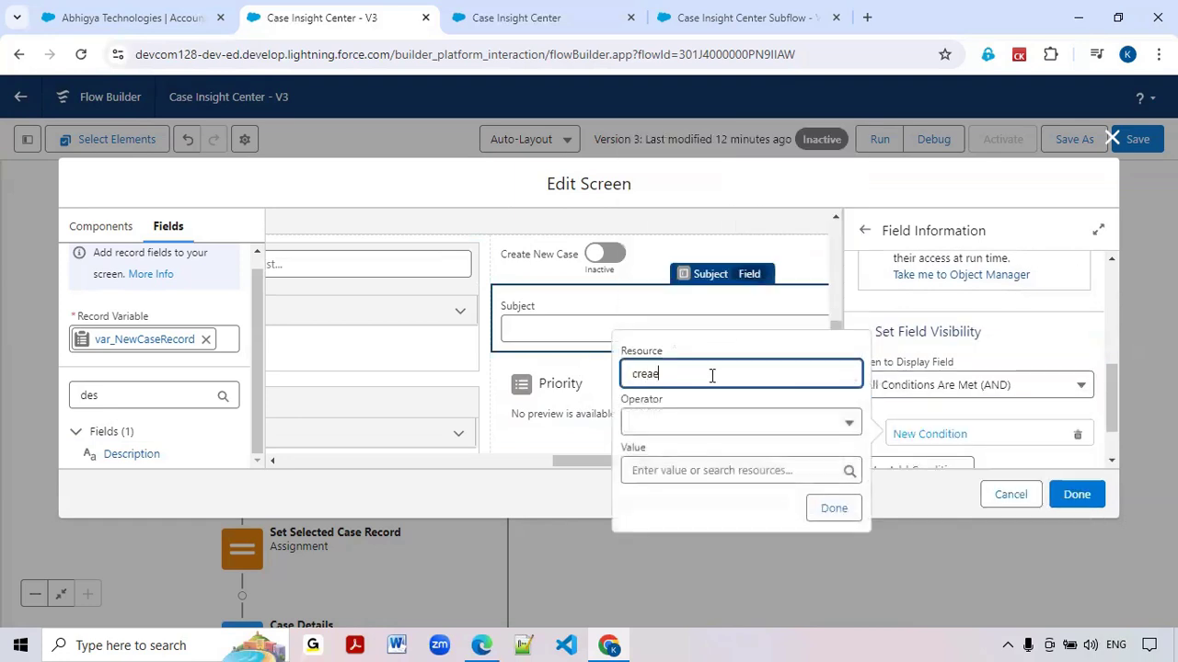
key("BackSpace")
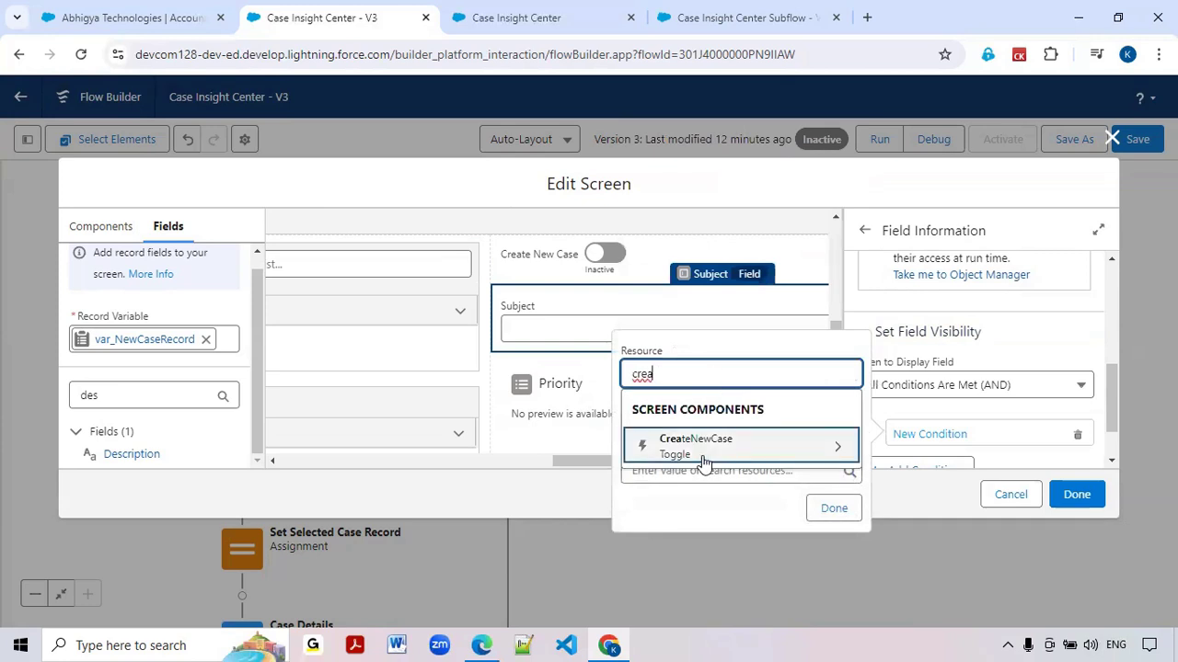
left_click(704, 447)
left_click(710, 419)
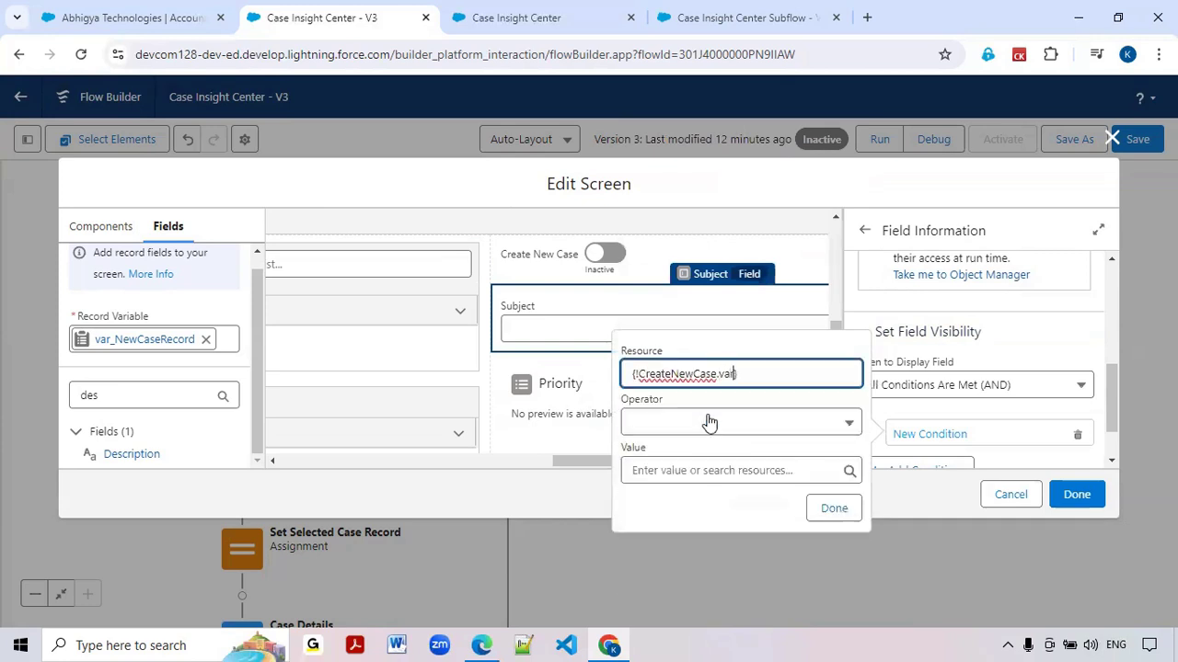
left_click(722, 420)
left_click(713, 414)
left_click(697, 470)
type("t.True")
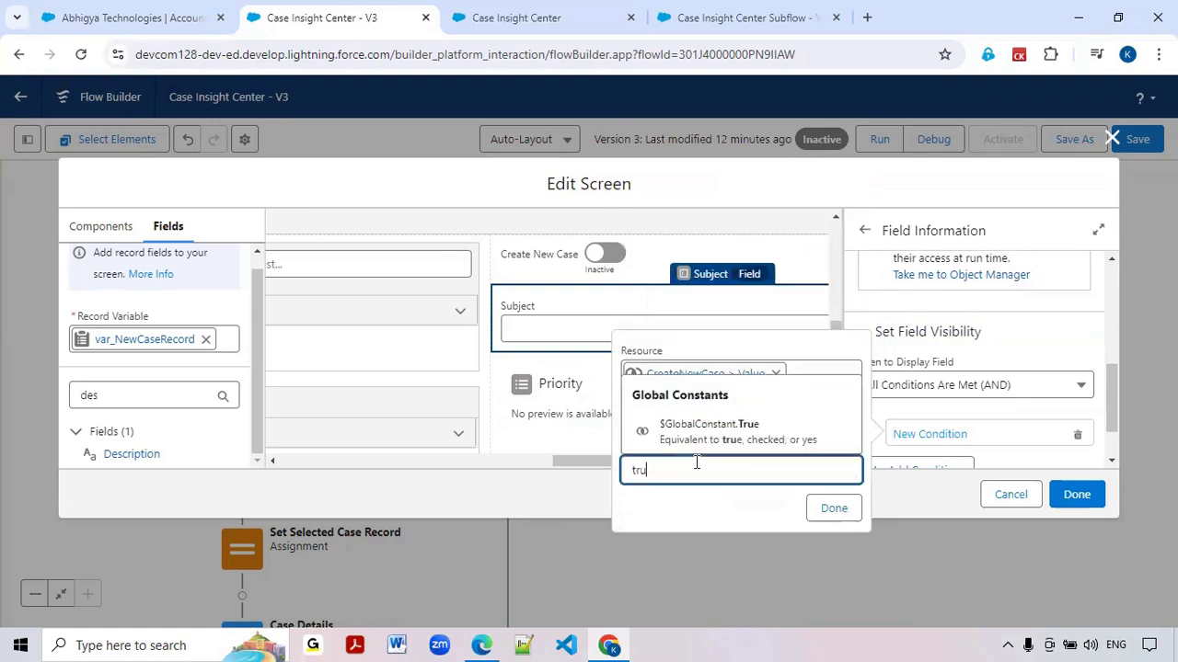
left_click(713, 431)
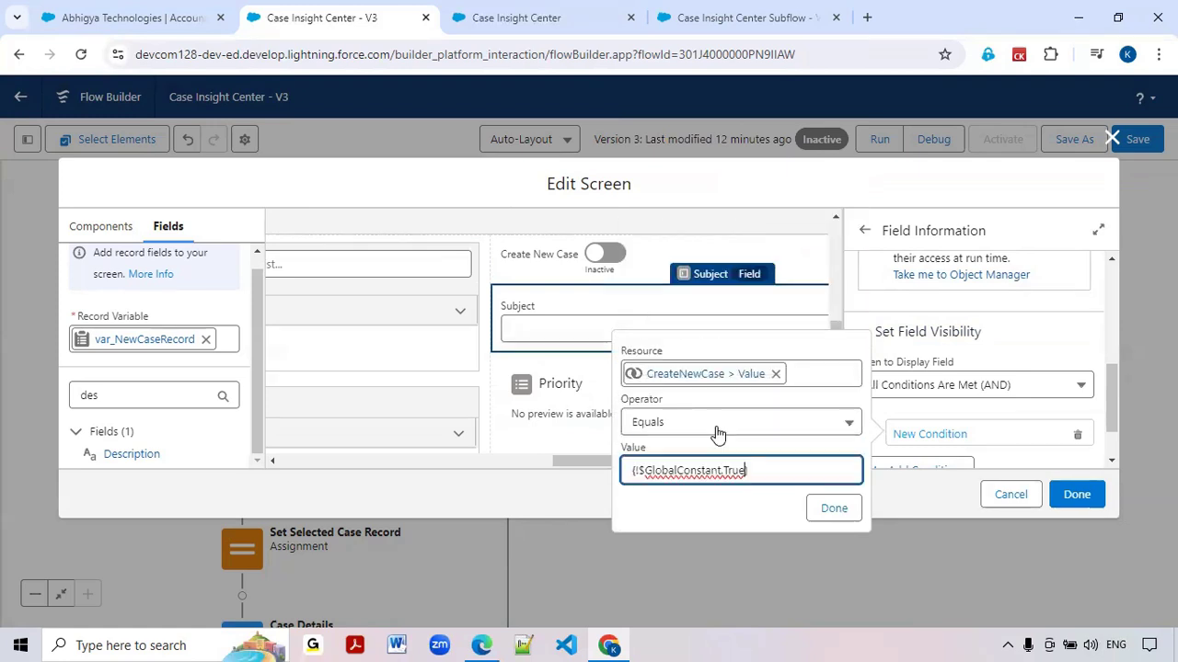
left_click(834, 511)
Set the Priority field's visibility to display when All Conditions Are Met (AND)
left_click(599, 402)
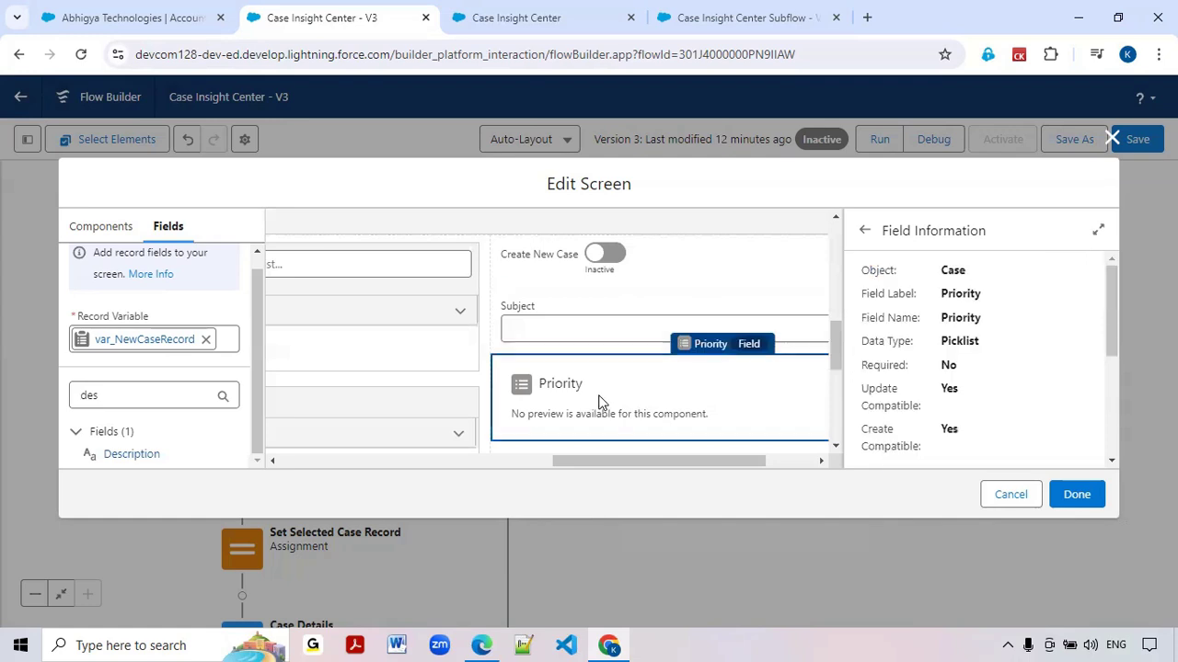
scroll(931, 372, "down", 5)
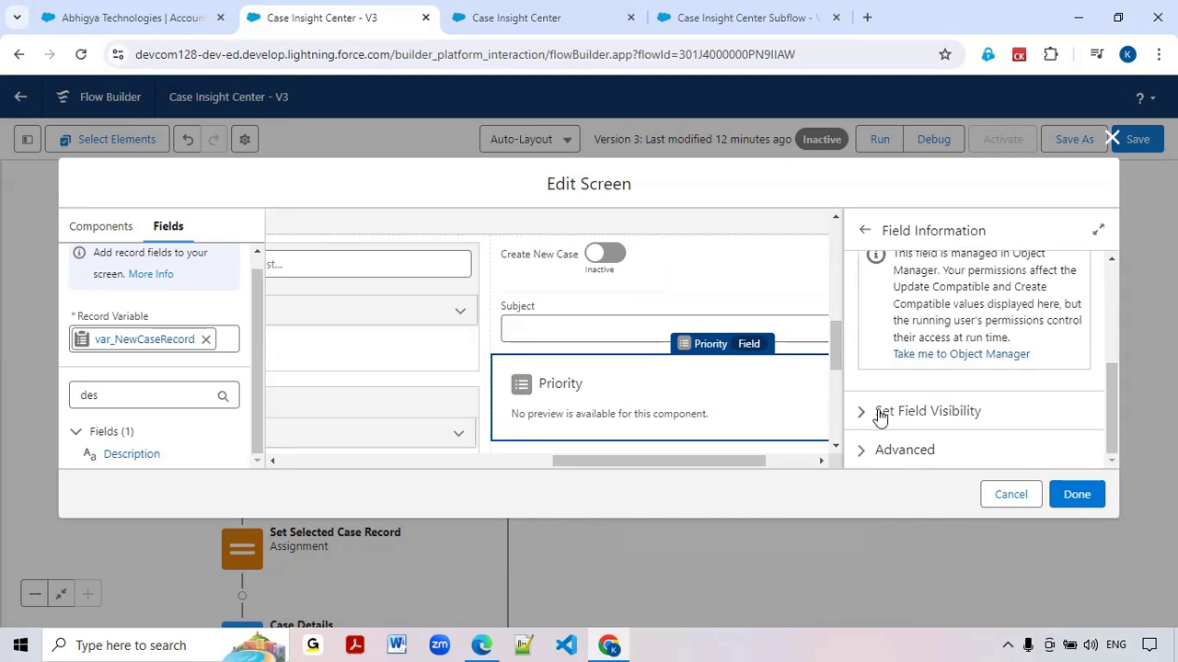
left_click(871, 415)
scroll(870, 418, "down", 1)
left_click(900, 386)
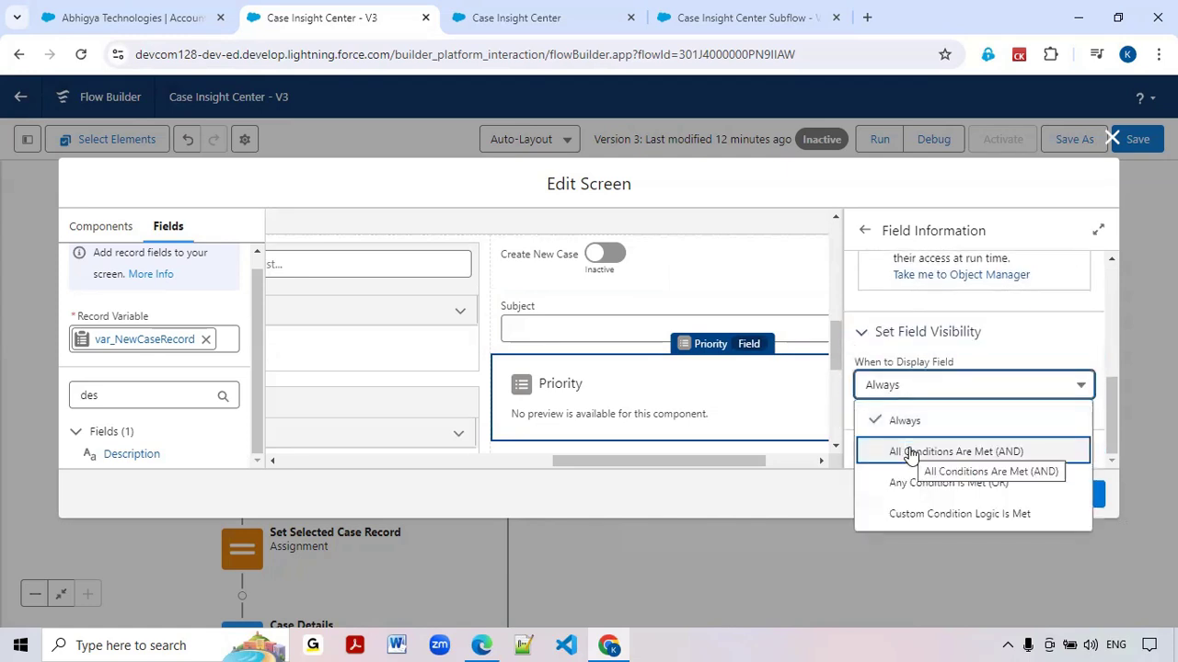
left_click(910, 451)
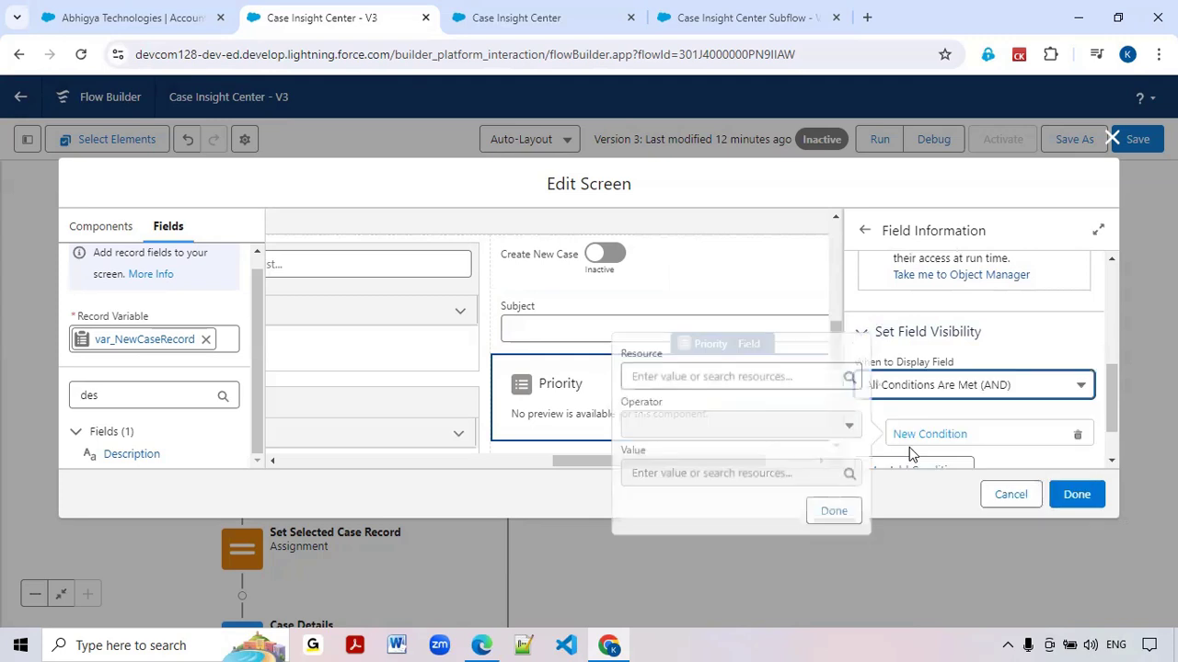
Define the Priority field's visibility condition as CreateNewCase > Value Equals $GlobalConstant.True
left_click(730, 371)
type("create")
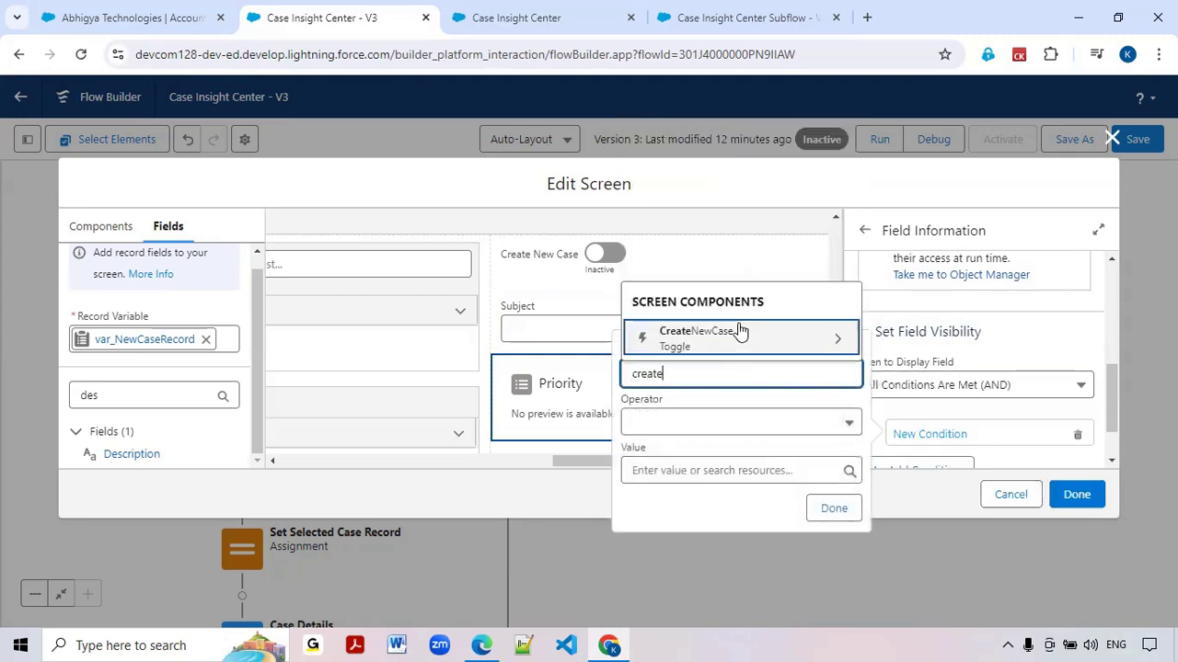
left_click(741, 333)
left_click(670, 571)
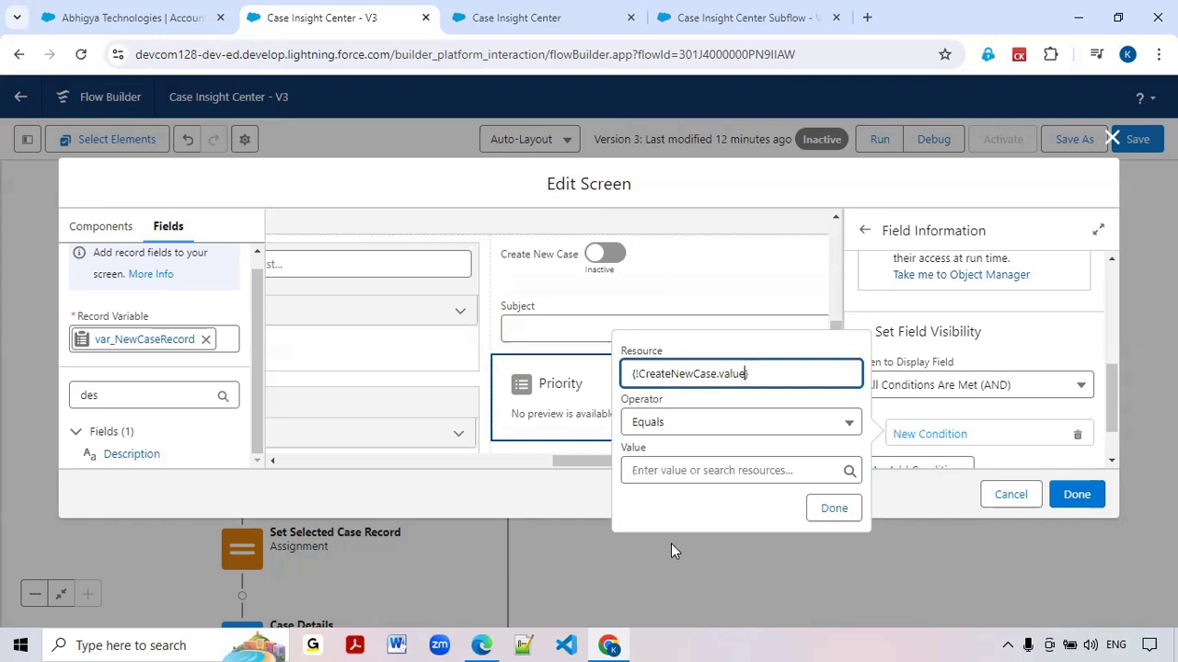
left_click(685, 479)
type("tr")
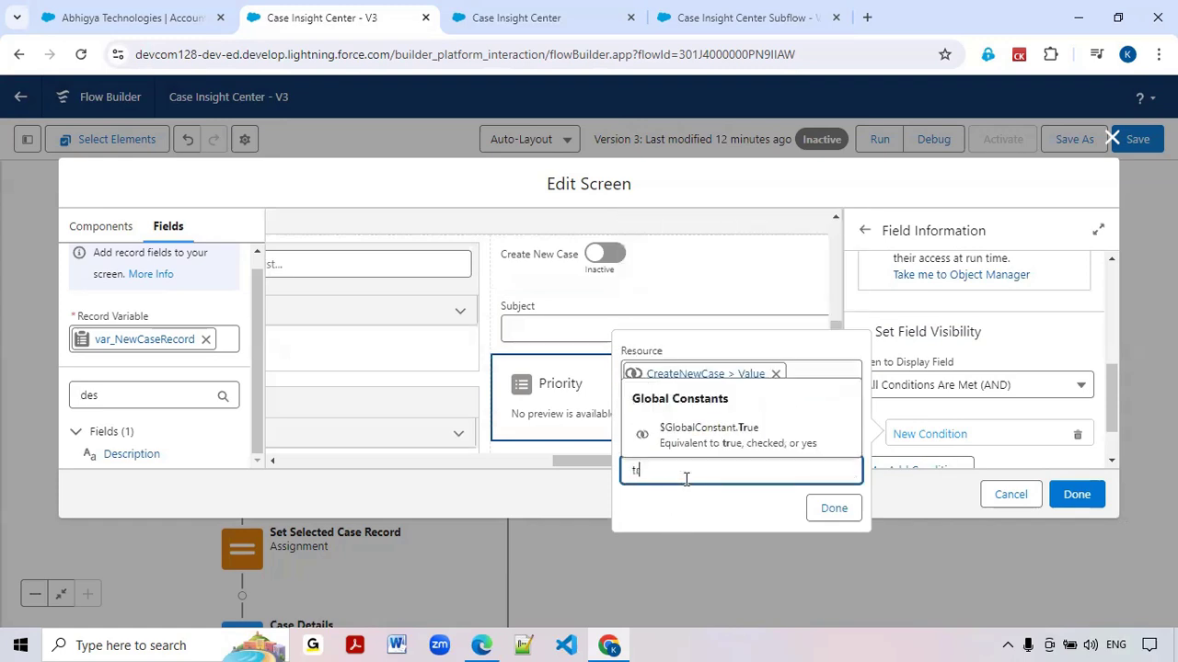
left_click(702, 446)
left_click(831, 508)
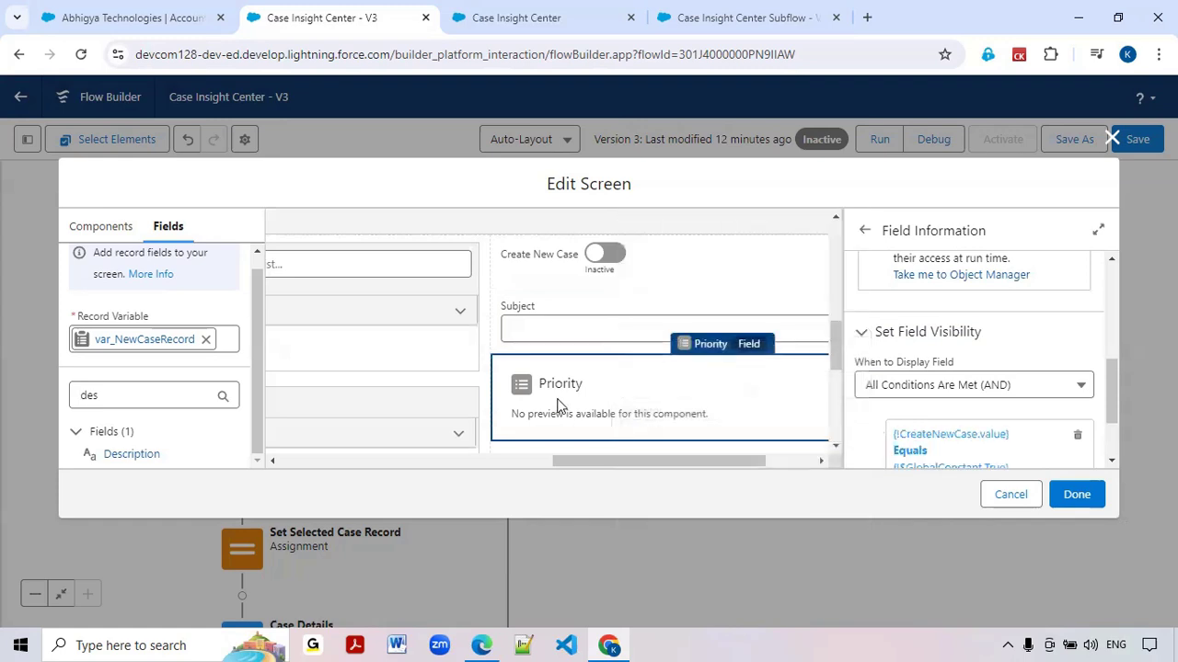
Set the Case Origin field's visibility to display when All Conditions Are Met (AND)
scroll(533, 405, "down", 2)
left_click(586, 333)
scroll(915, 396, "down", 3)
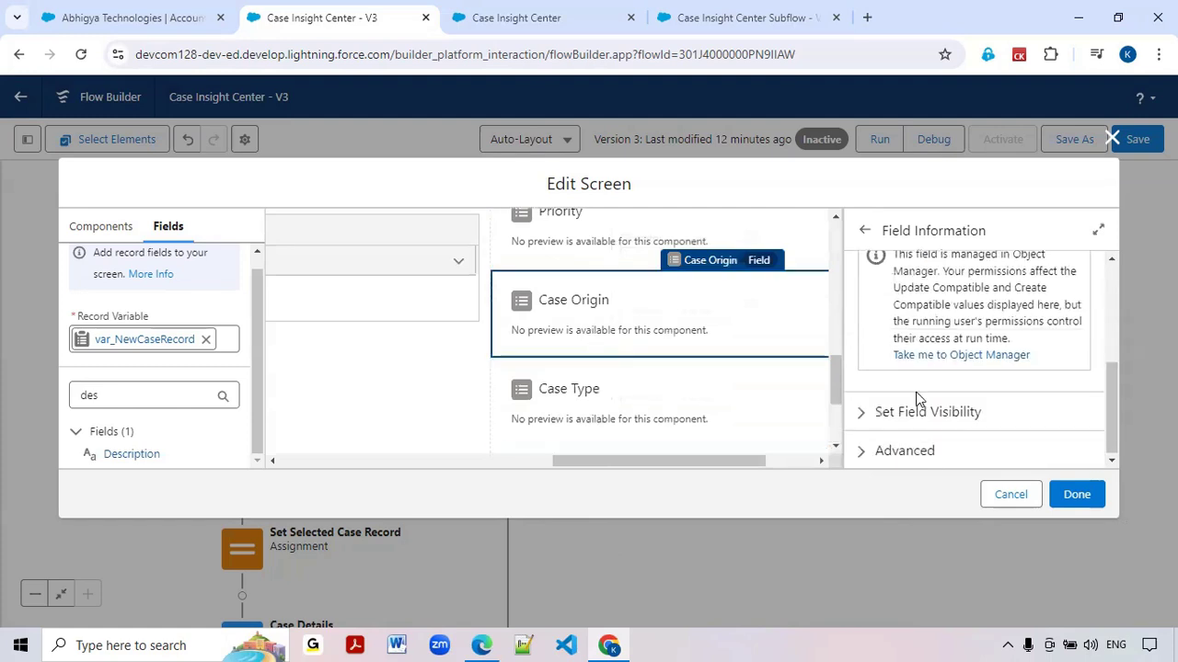
left_click(877, 414)
scroll(874, 413, "down", 1)
left_click(894, 395)
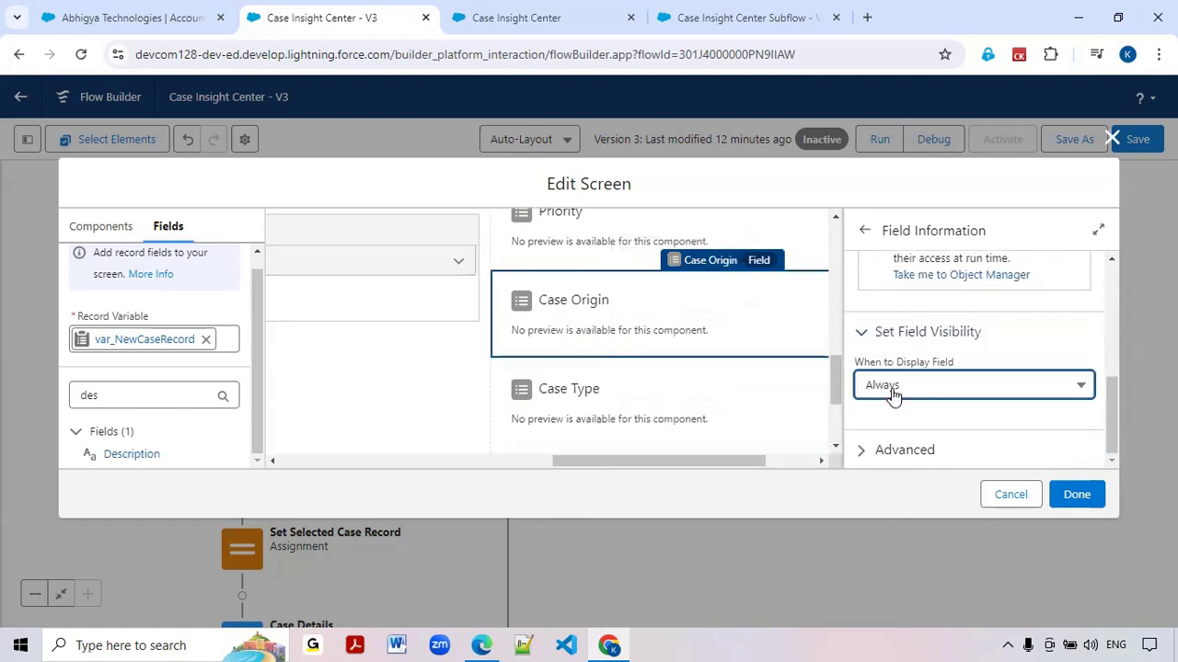
left_click(899, 451)
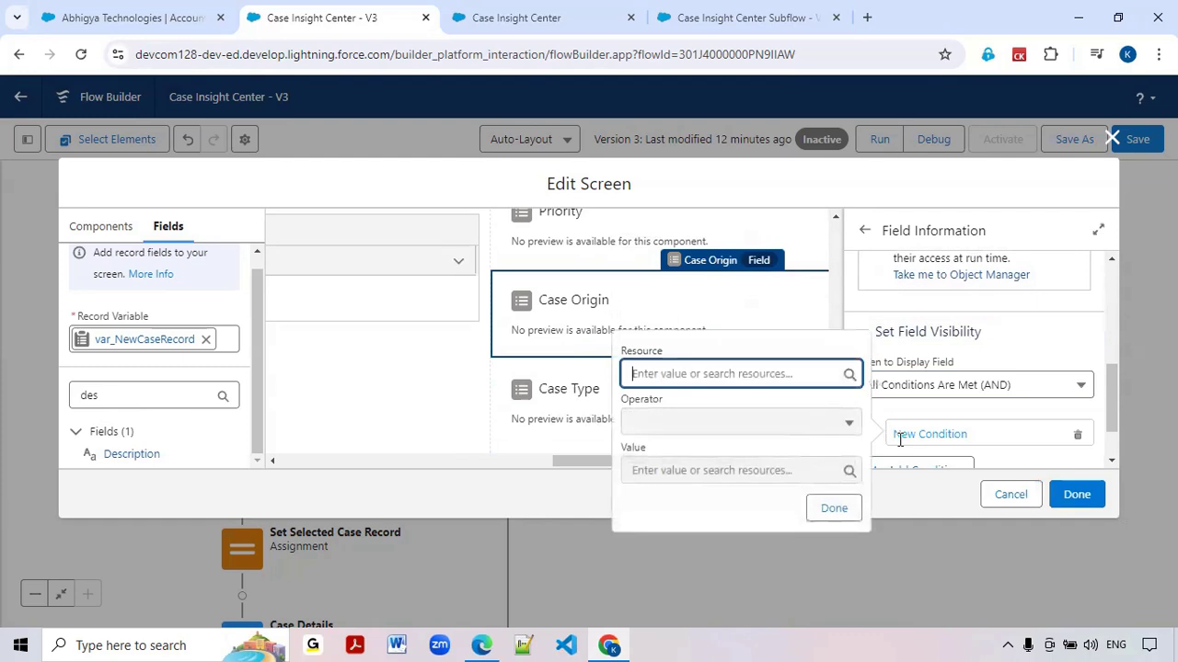
Define the Case Origin field's visibility condition as CreateNewCase > Value Equals $GlobalConstant.True
left_click(754, 373)
type("cr")
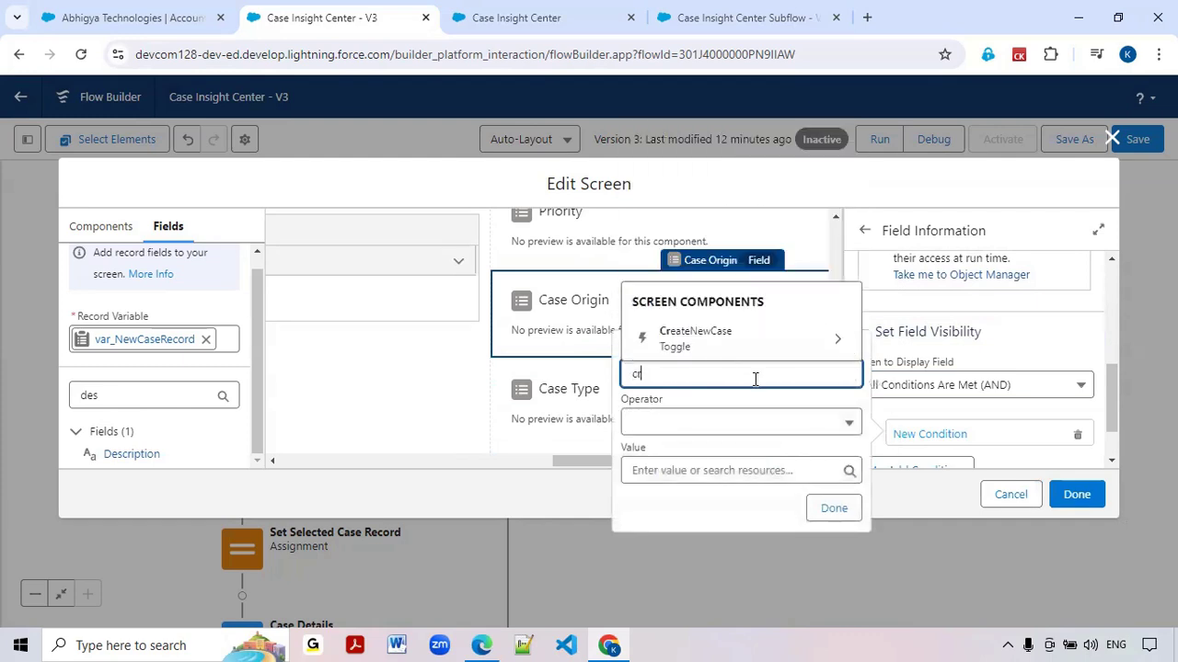
left_click(734, 348)
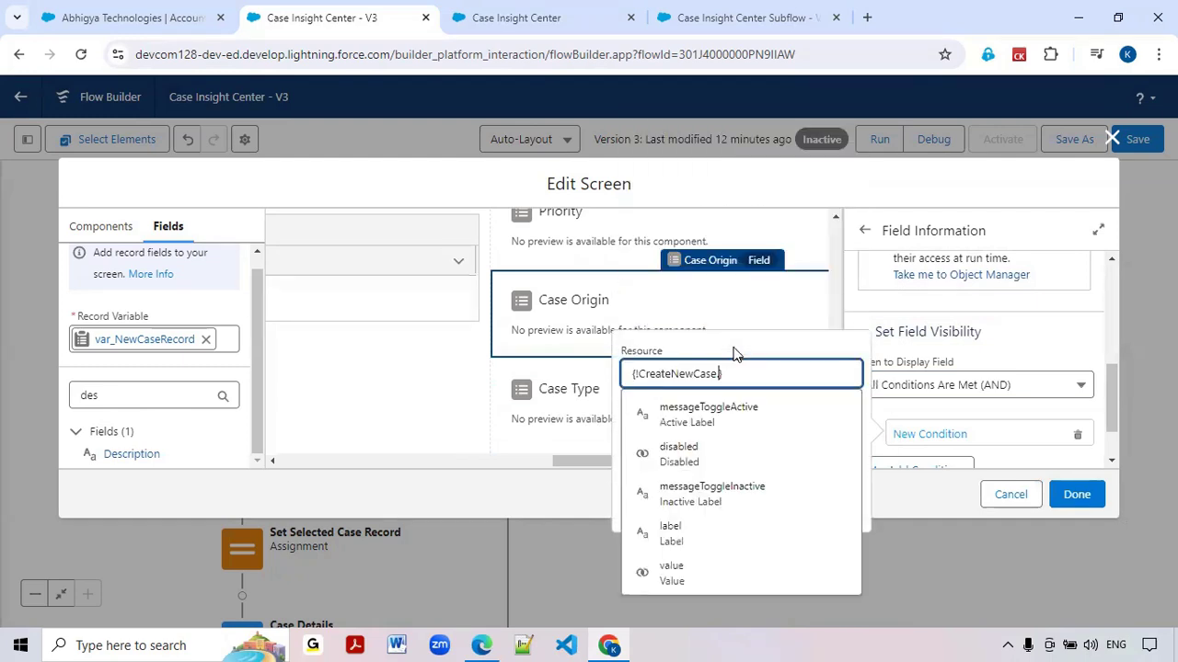
left_click(677, 573)
left_click(680, 471)
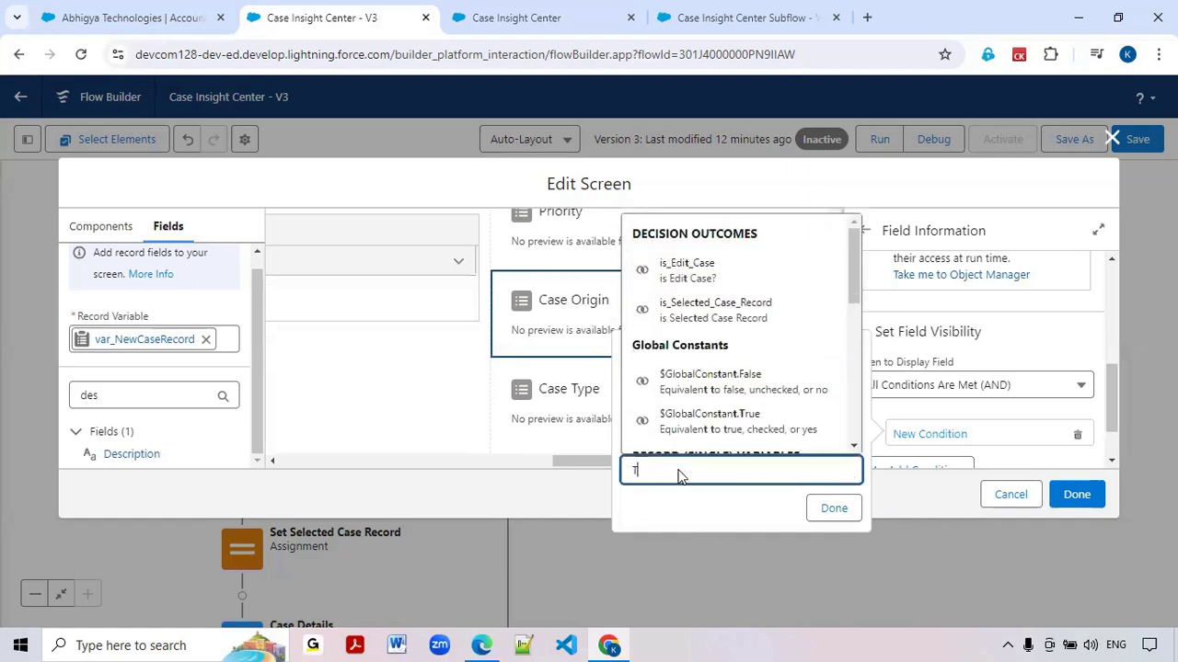
type("tr")
left_click(681, 435)
left_click(836, 509)
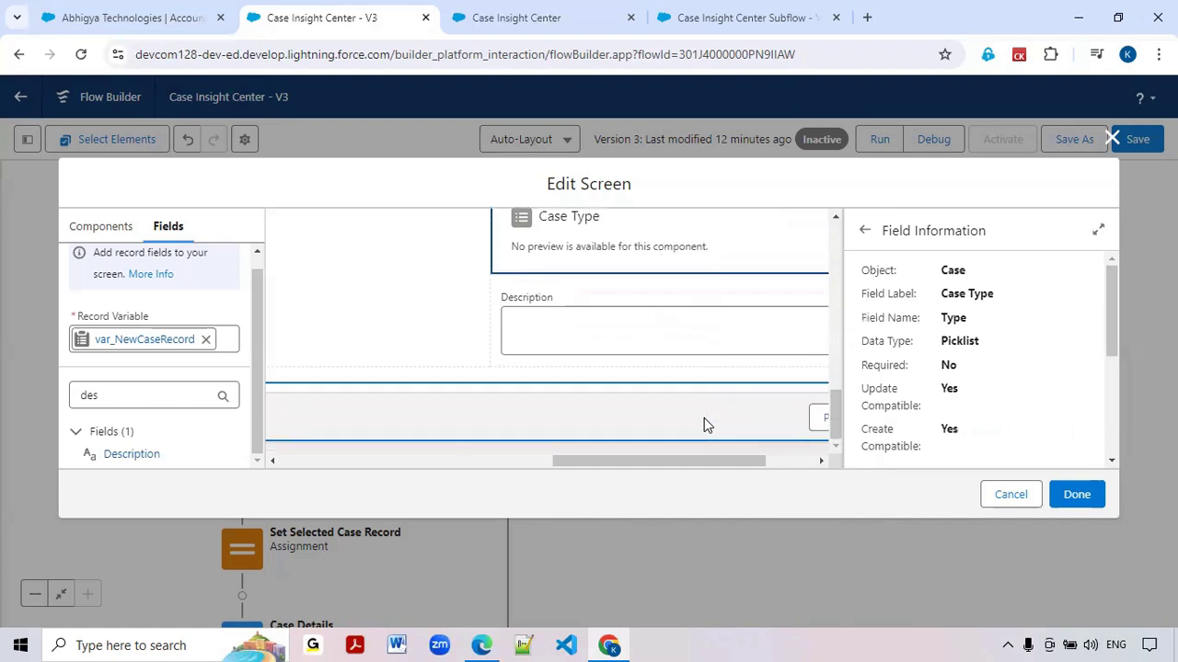
Set the Case Type field's visibility to display when All Conditions Are Met (AND)
scroll(895, 419, "down", 5)
left_click(867, 416)
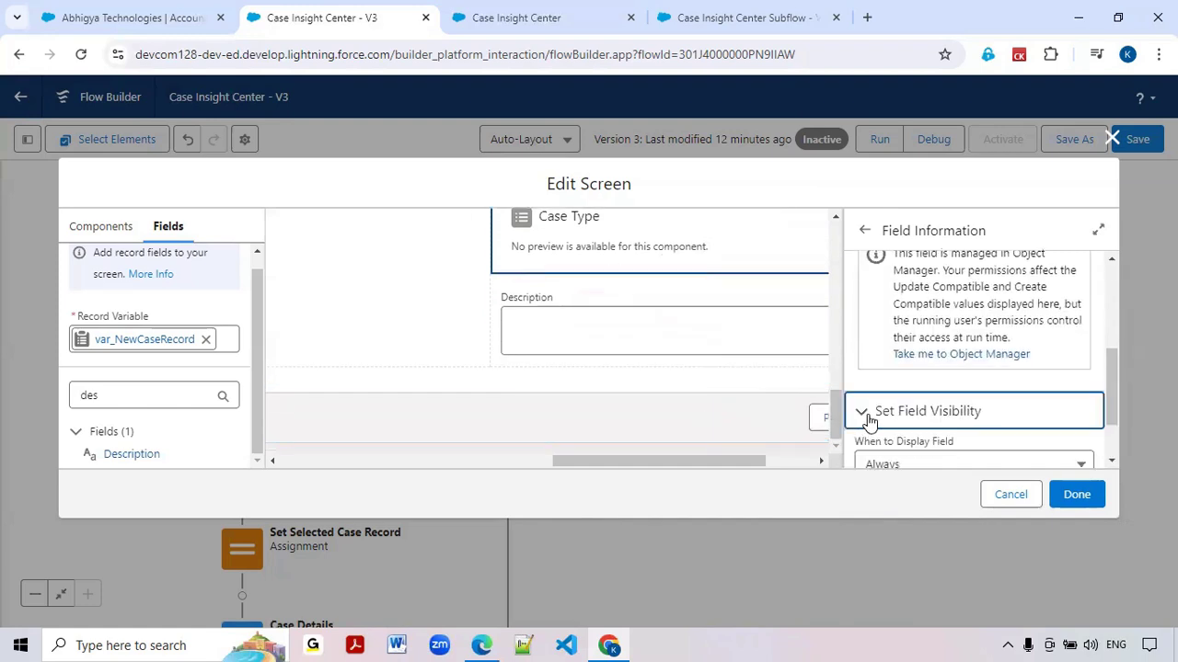
scroll(889, 408, "down", 1)
left_click(889, 391)
left_click(901, 451)
Define the Case Type field's visibility condition as CreateNewCase > Value Equals $GlobalConstant.True
left_click(738, 377)
type("case")
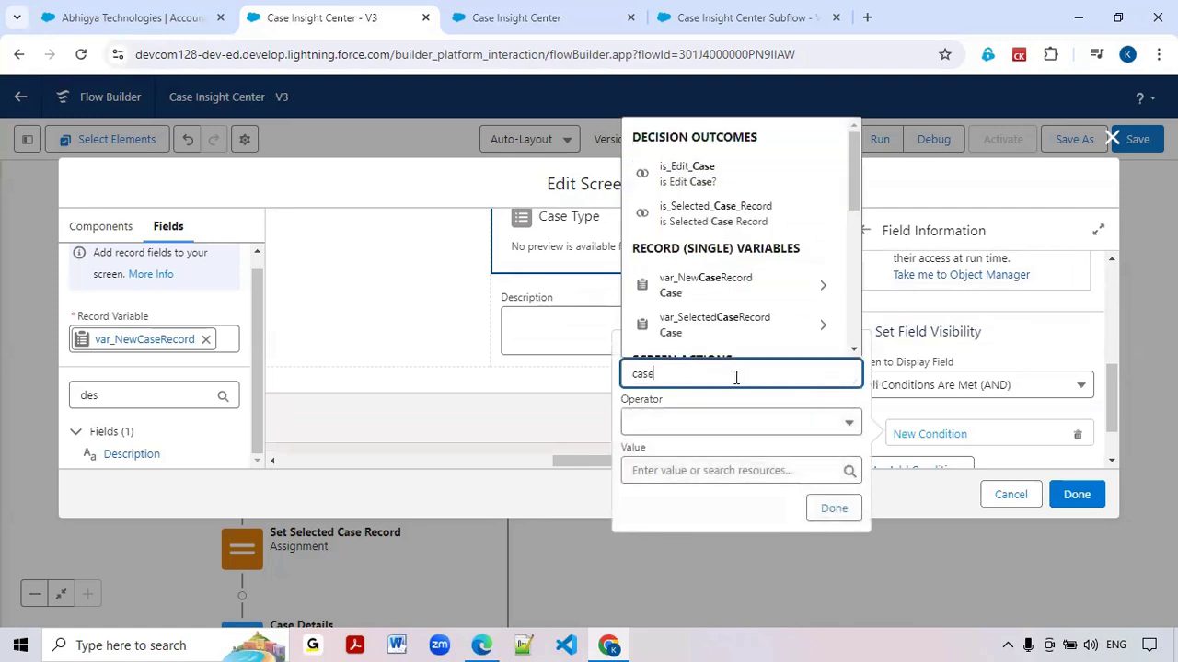
key("BackSpace")
key("BackSpace")
key("BackSpace")
key("BackSpace")
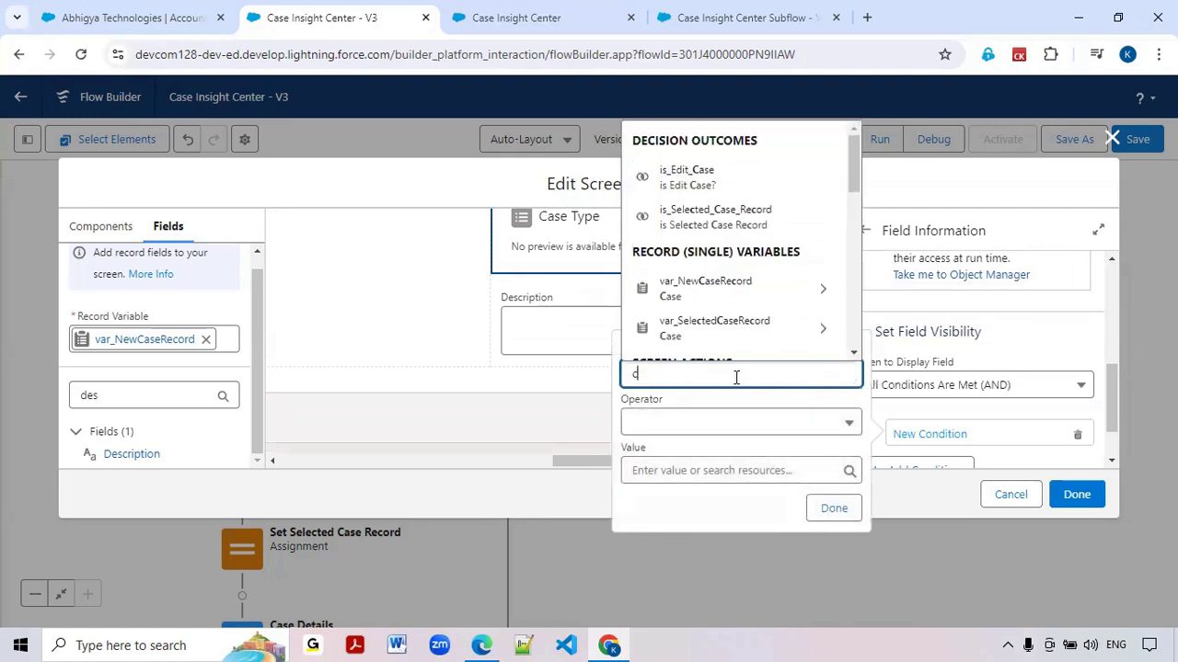
type("reate")
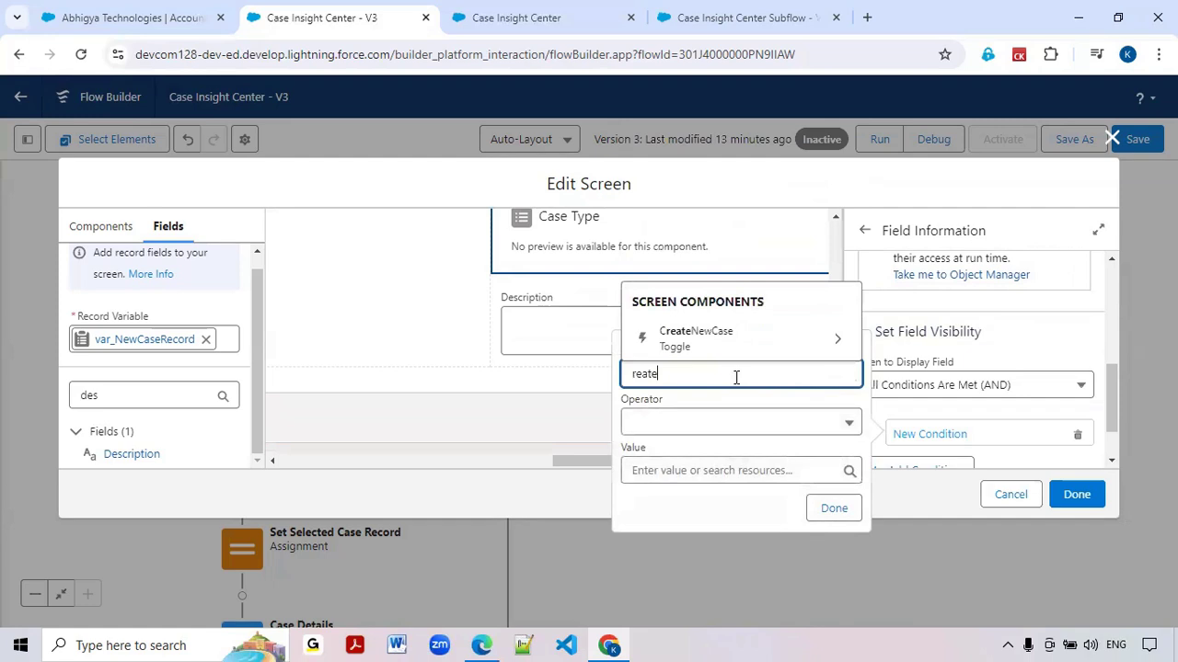
left_click(678, 342)
left_click(678, 575)
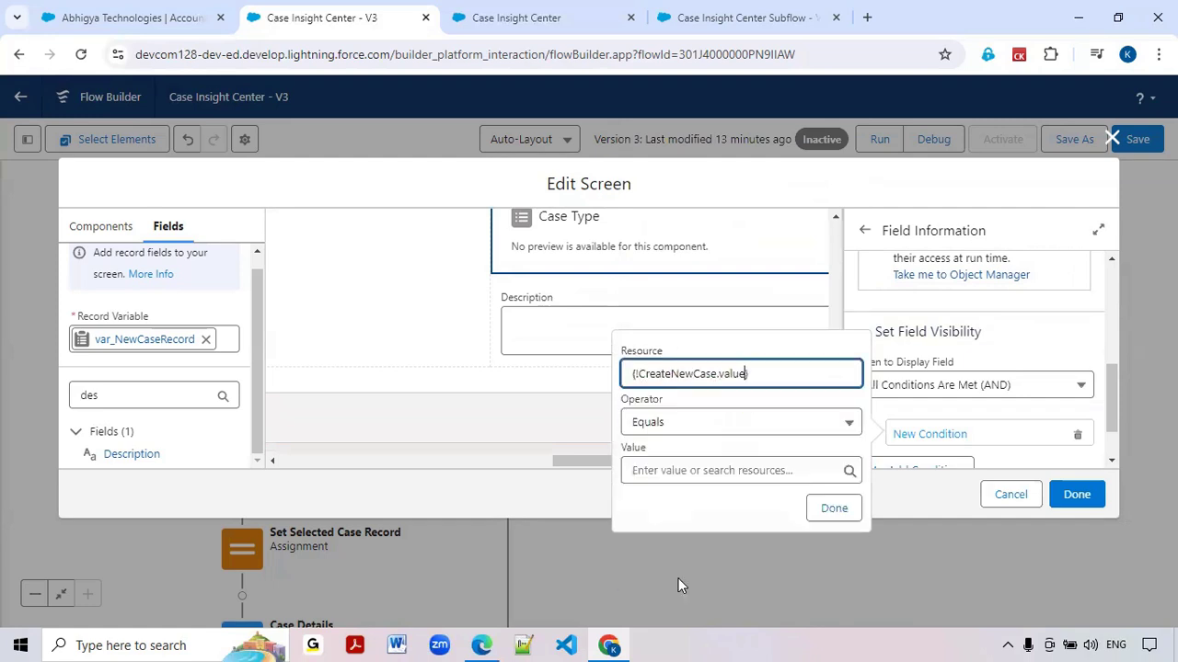
left_click(665, 467)
type("tr")
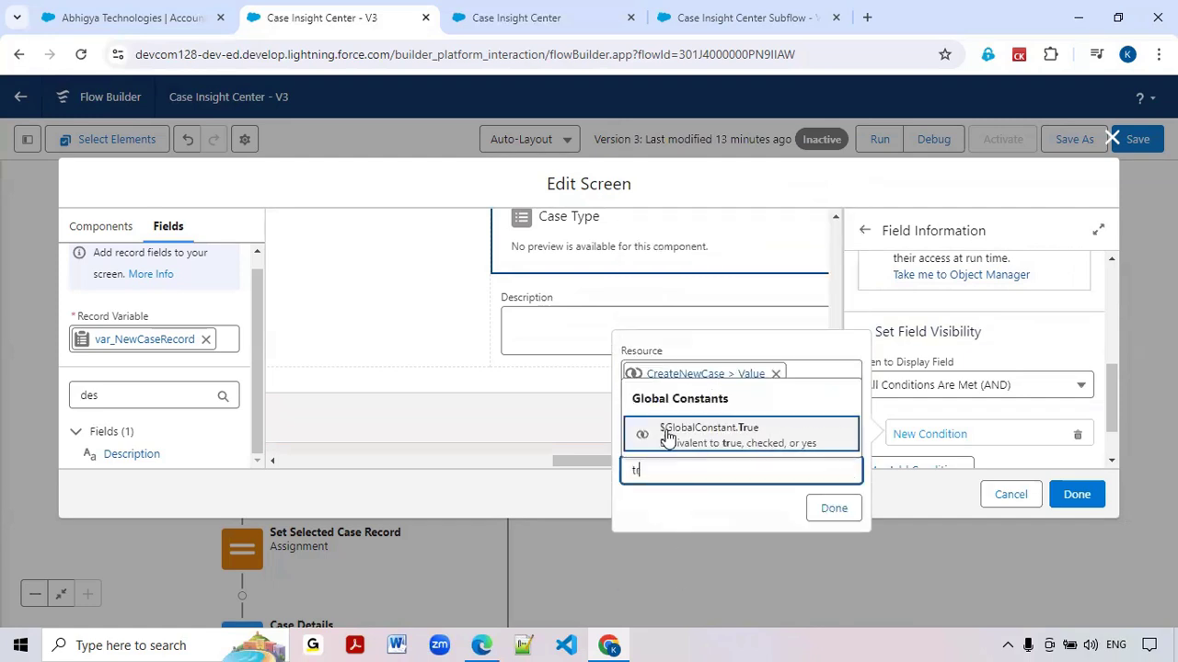
left_click(668, 437)
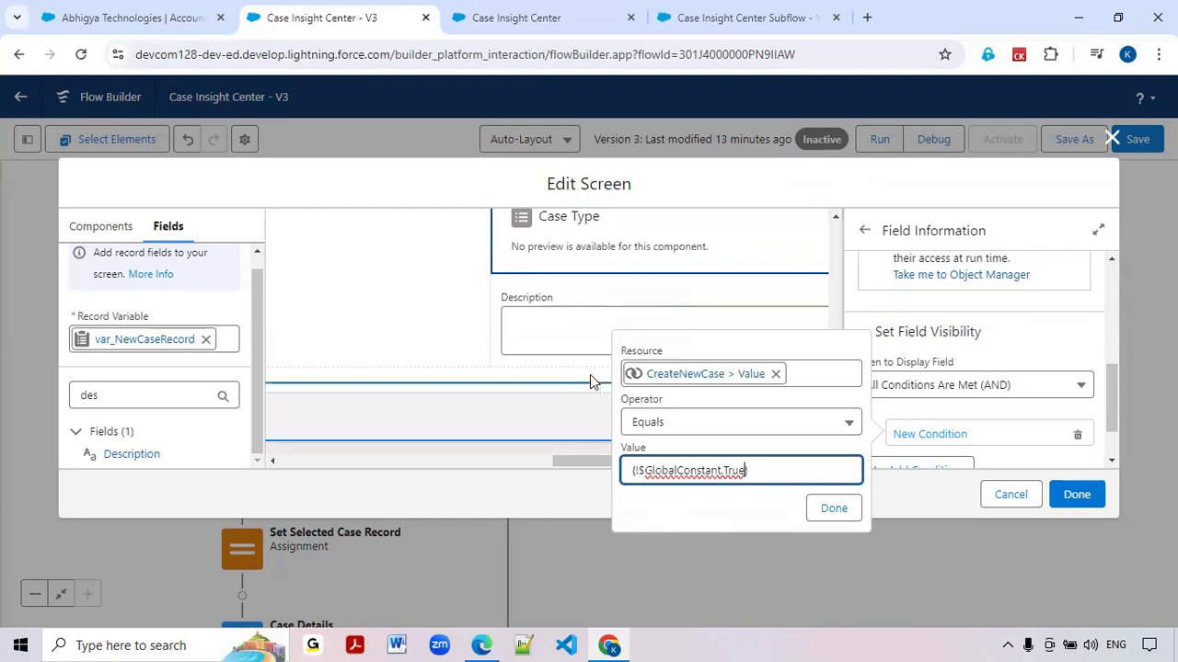
left_click(834, 512)
Set the Description field's visibility to display when All Conditions Are Met (AND)
scroll(911, 378, "down", 1)
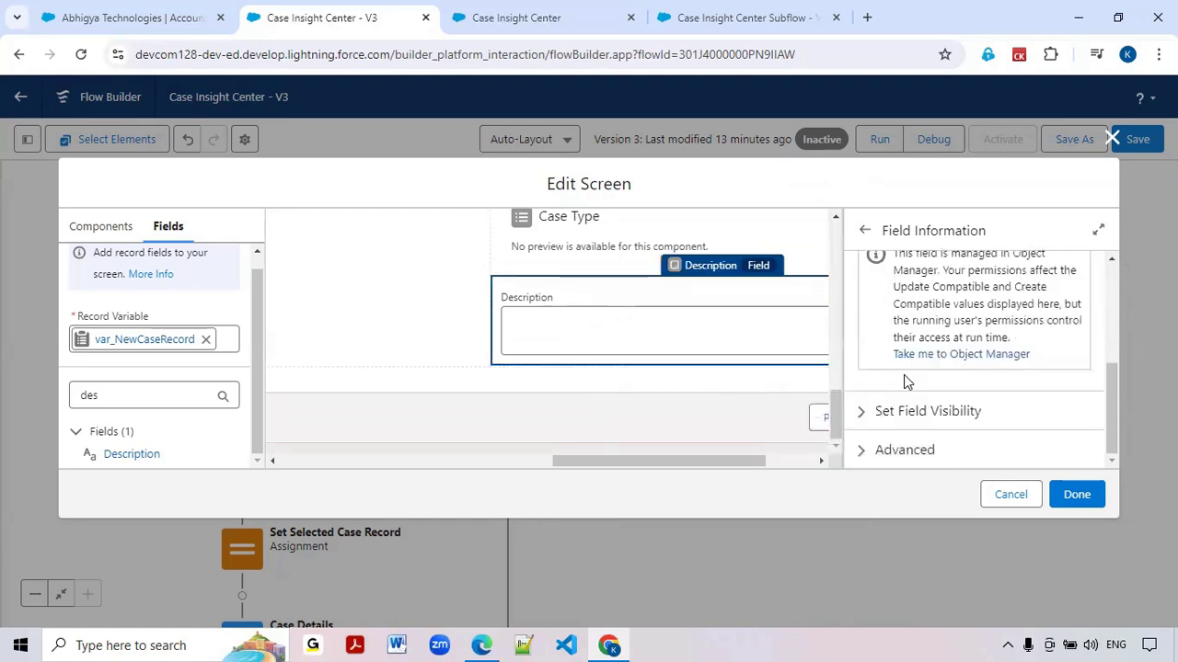
left_click(856, 411)
left_click(884, 387)
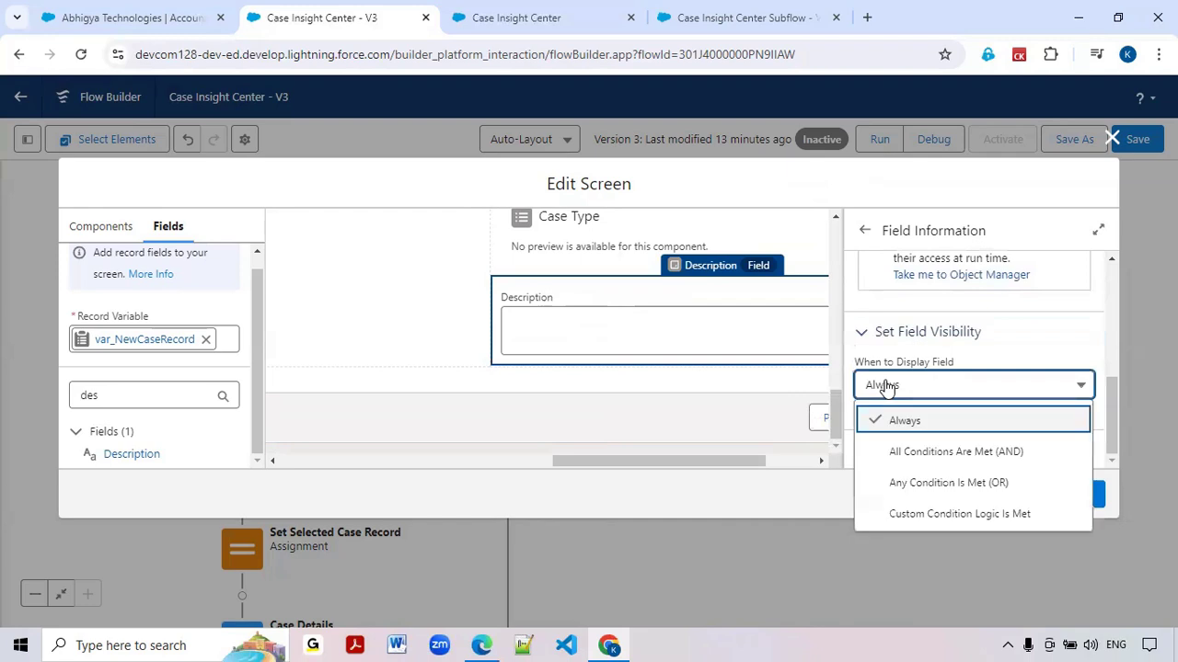
left_click(918, 452)
Define the Description field's visibility condition as CreateNewCase > Value Equals $GlobalConstant.True
left_click(709, 375)
type("crea")
left_click(708, 339)
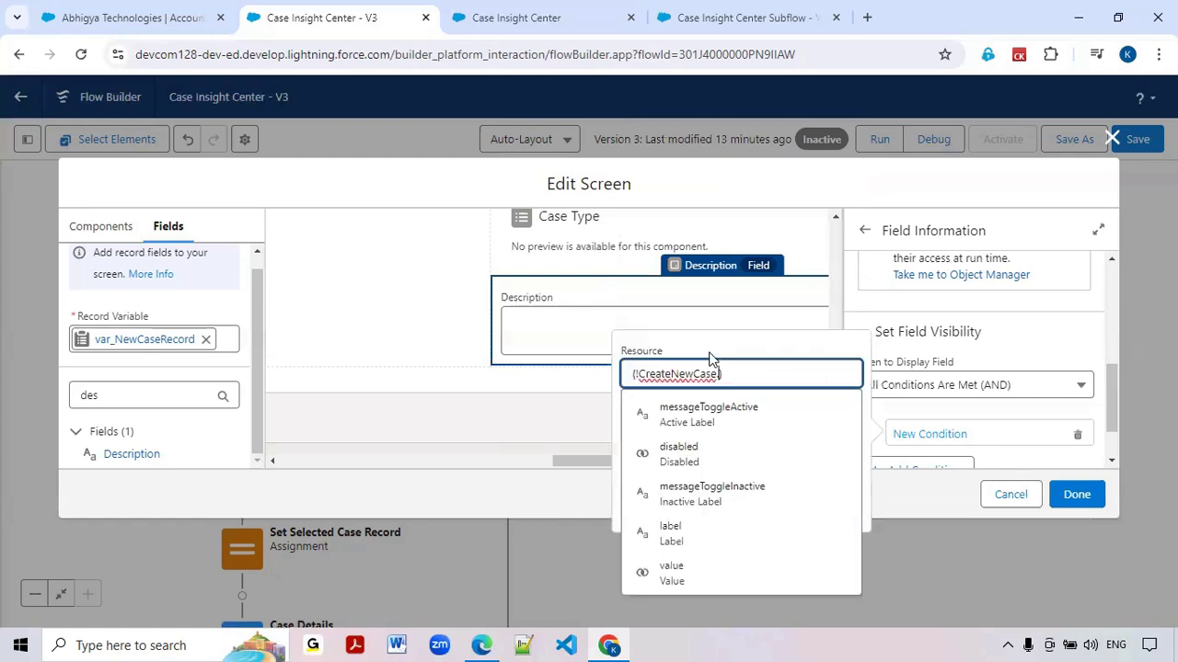
left_click(701, 571)
left_click(681, 468)
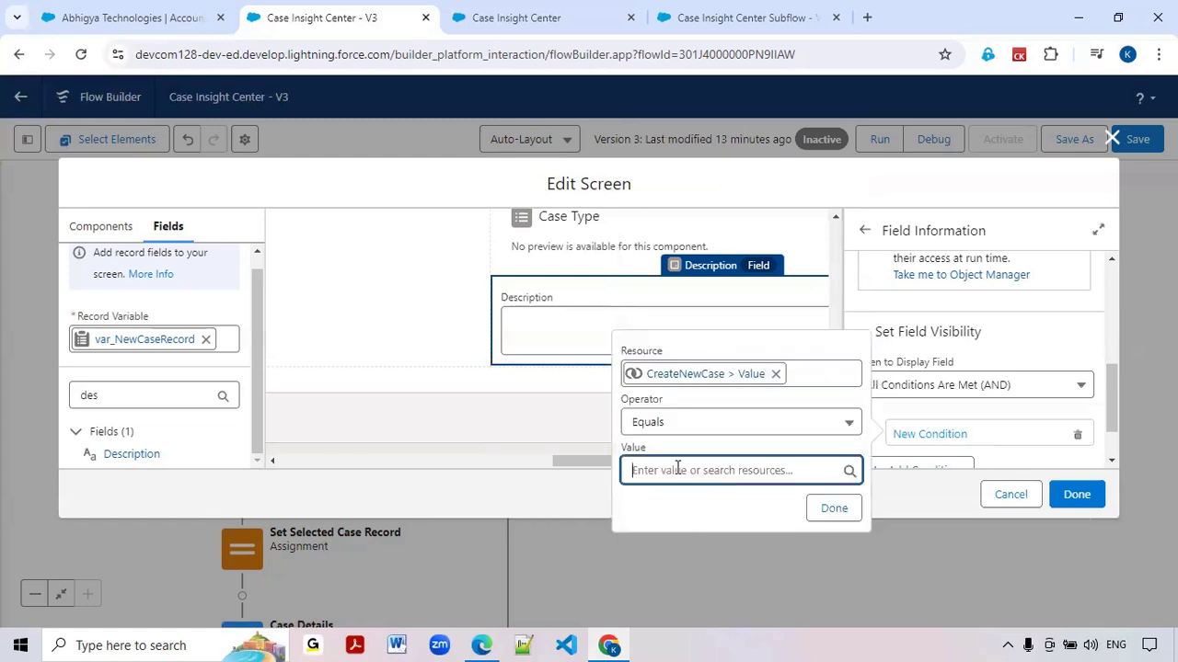
type("v")
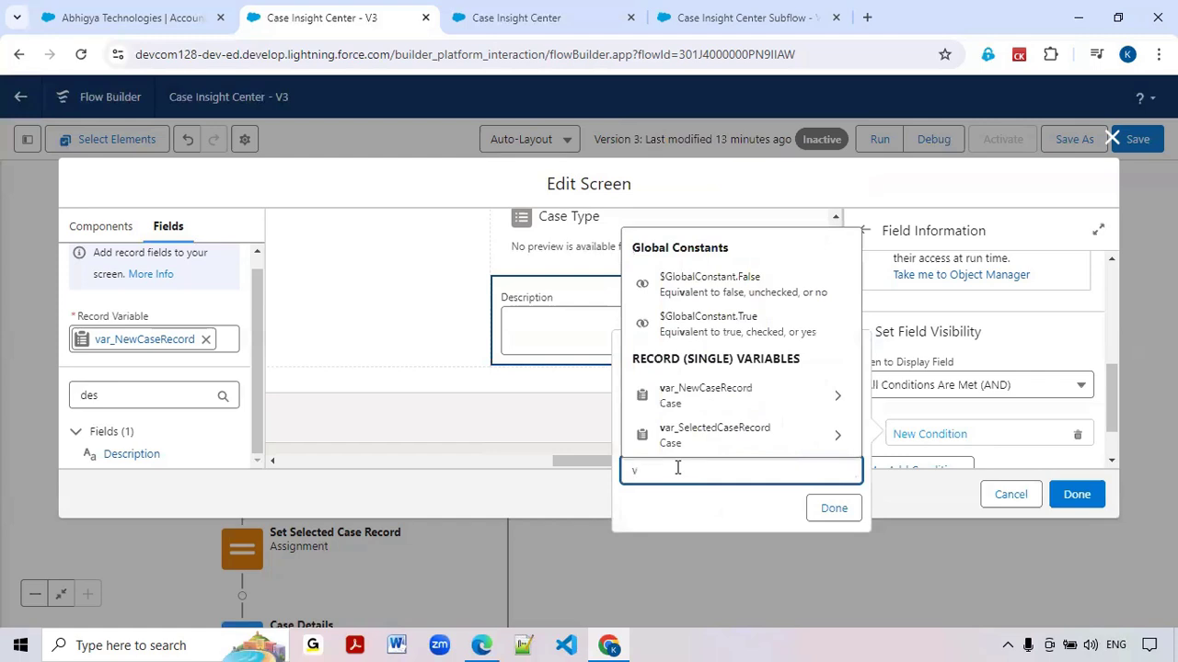
key("BackSpace")
type("tru")
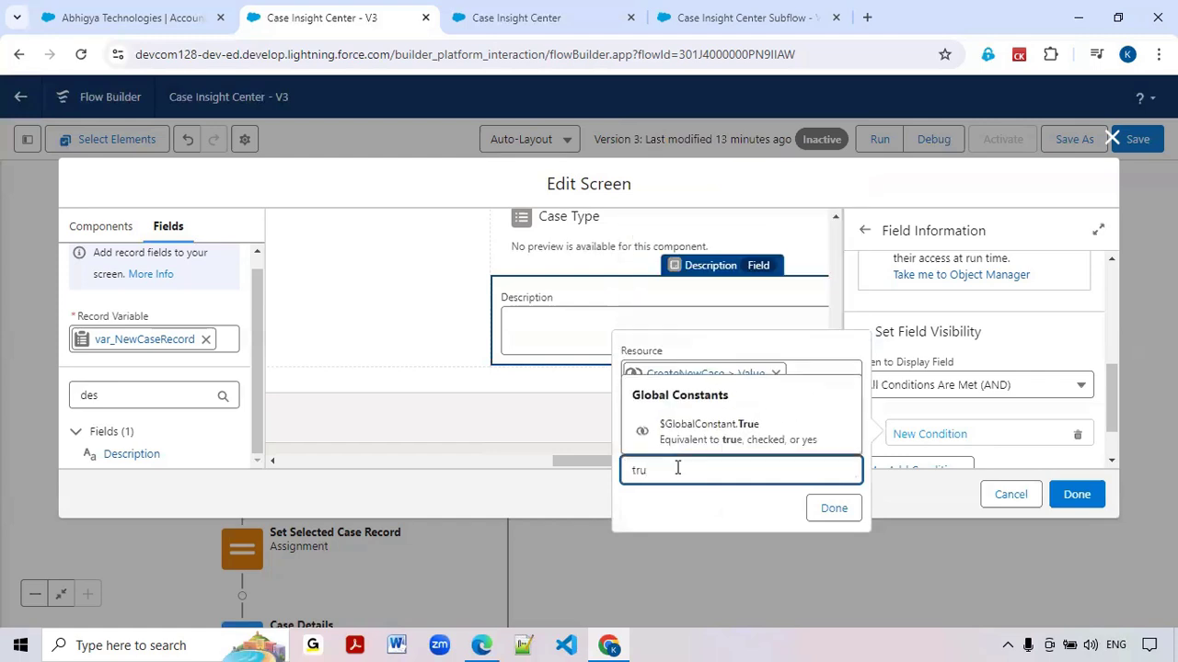
left_click(723, 432)
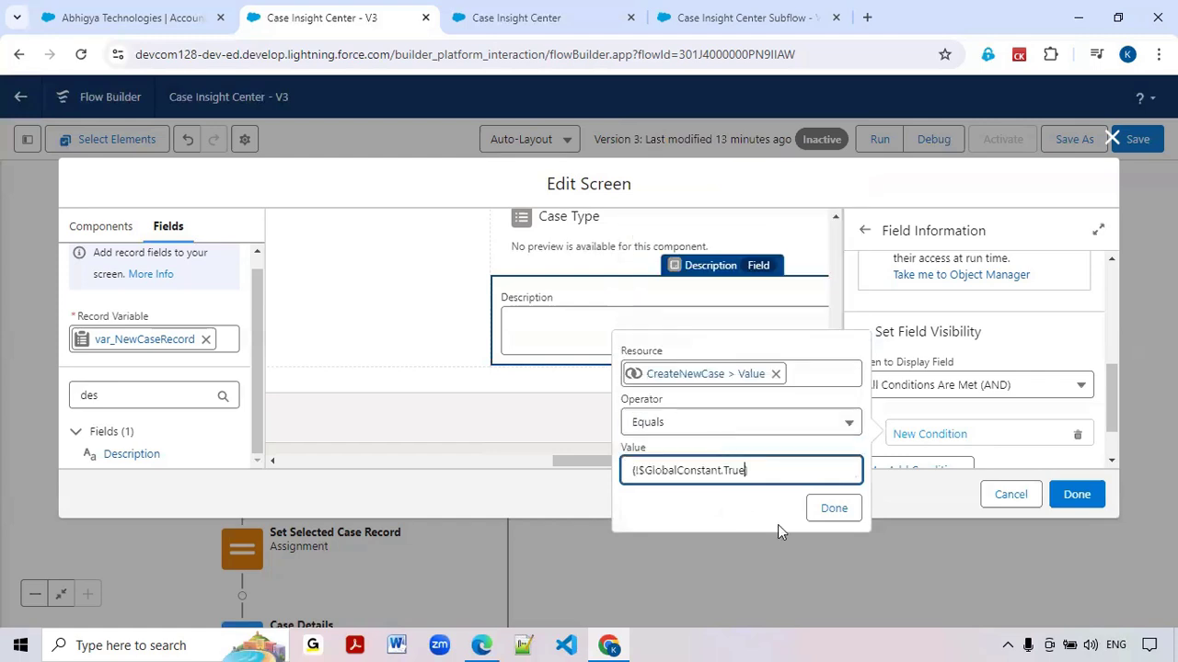
left_click(839, 511)
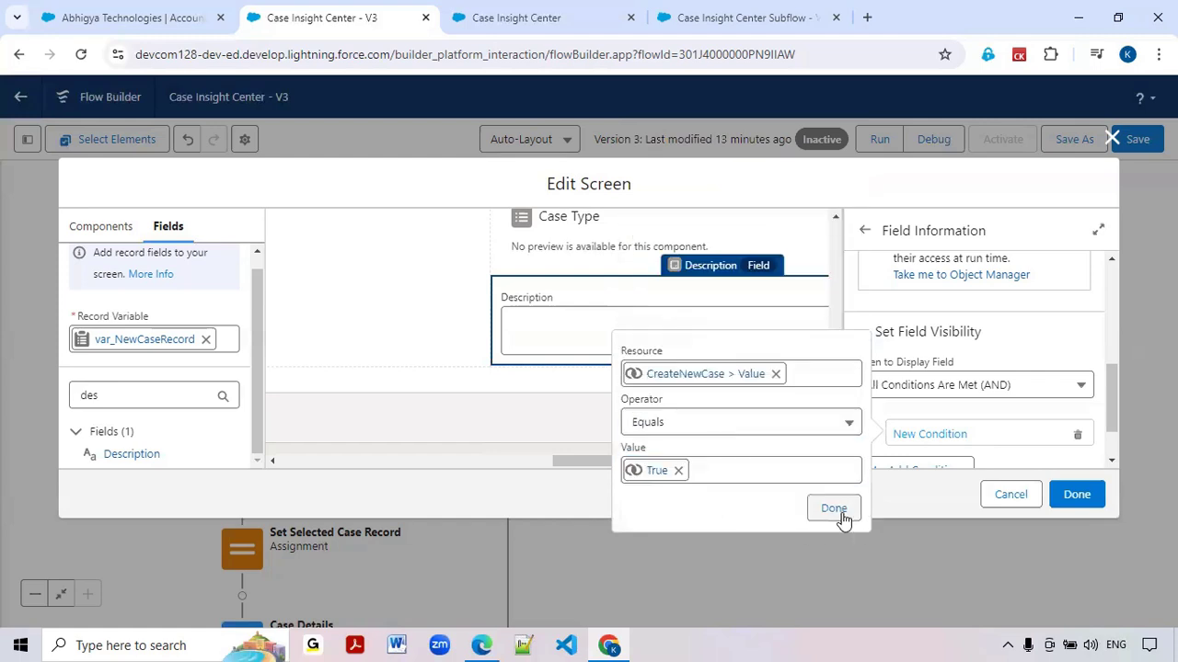
Apply the edits to the Account Get Details Screen and save the flow
left_click(1086, 501)
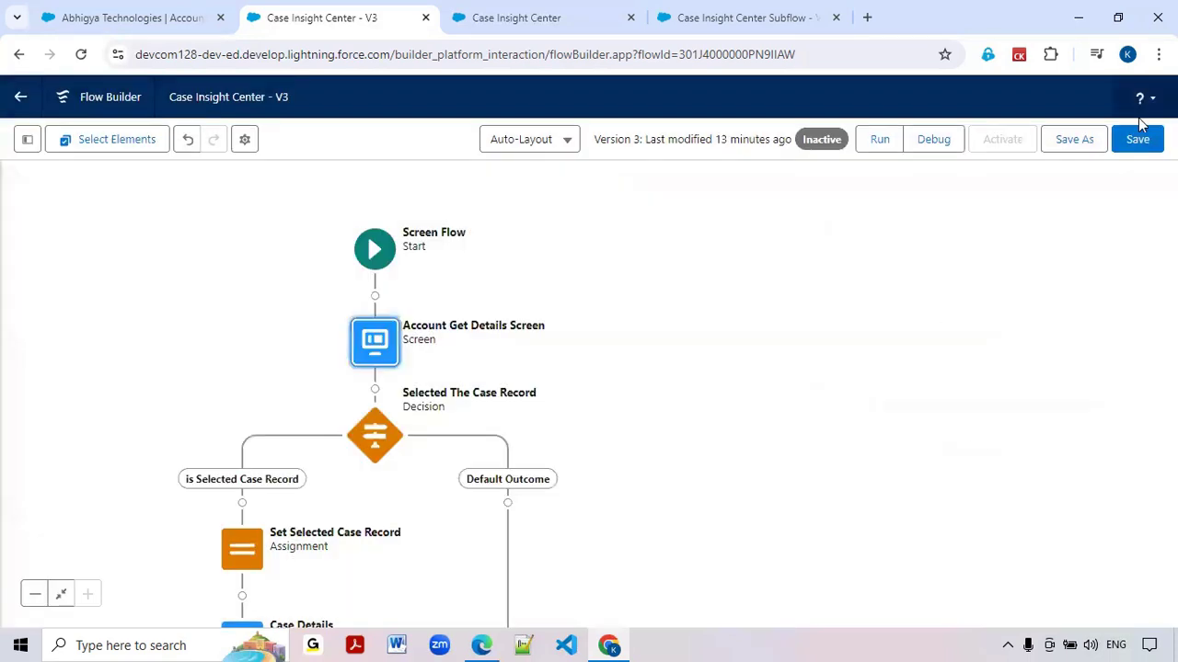
left_click(1141, 140)
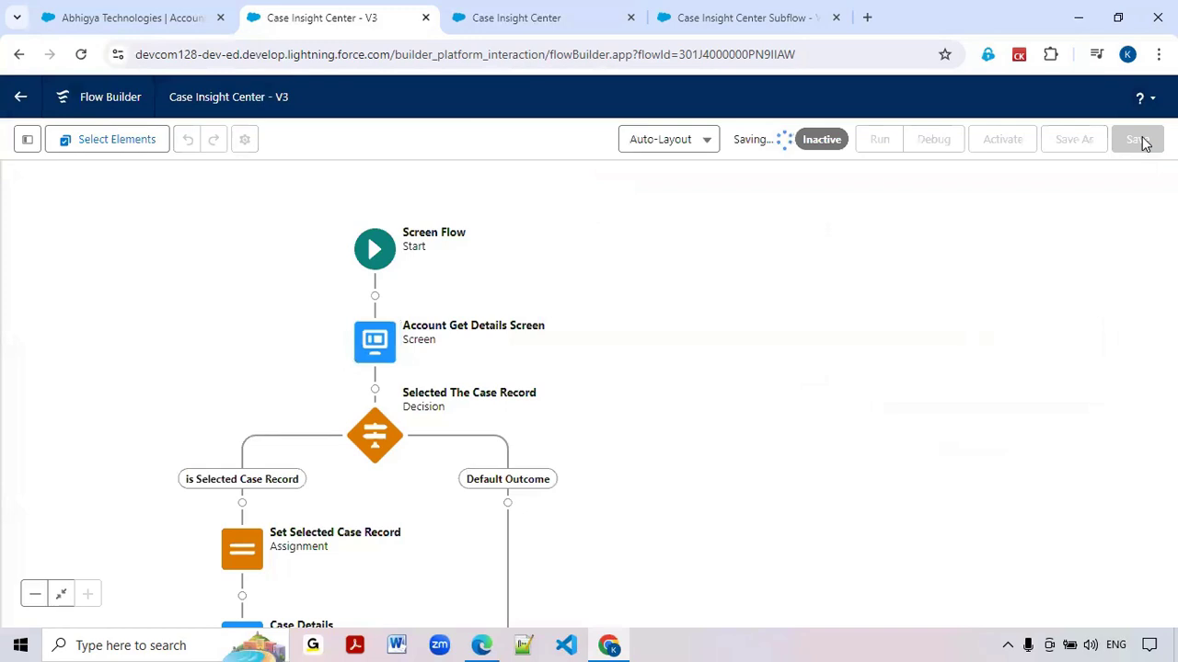
Run the flow and get the account details by entering the account's phone number
left_click(877, 142)
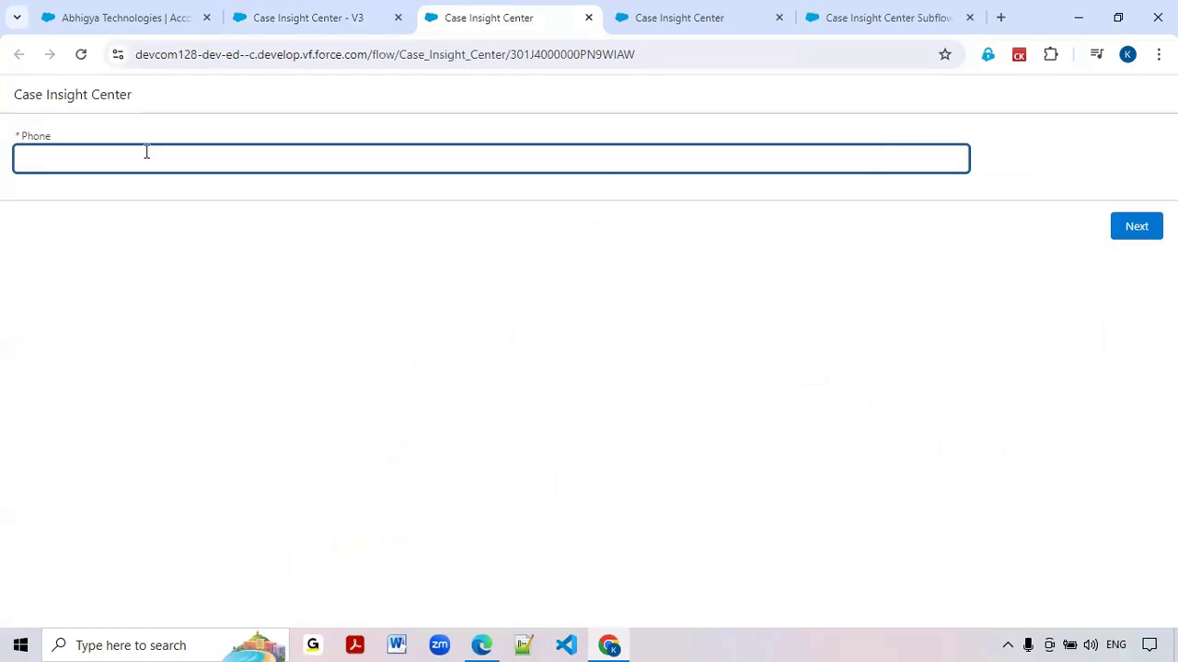
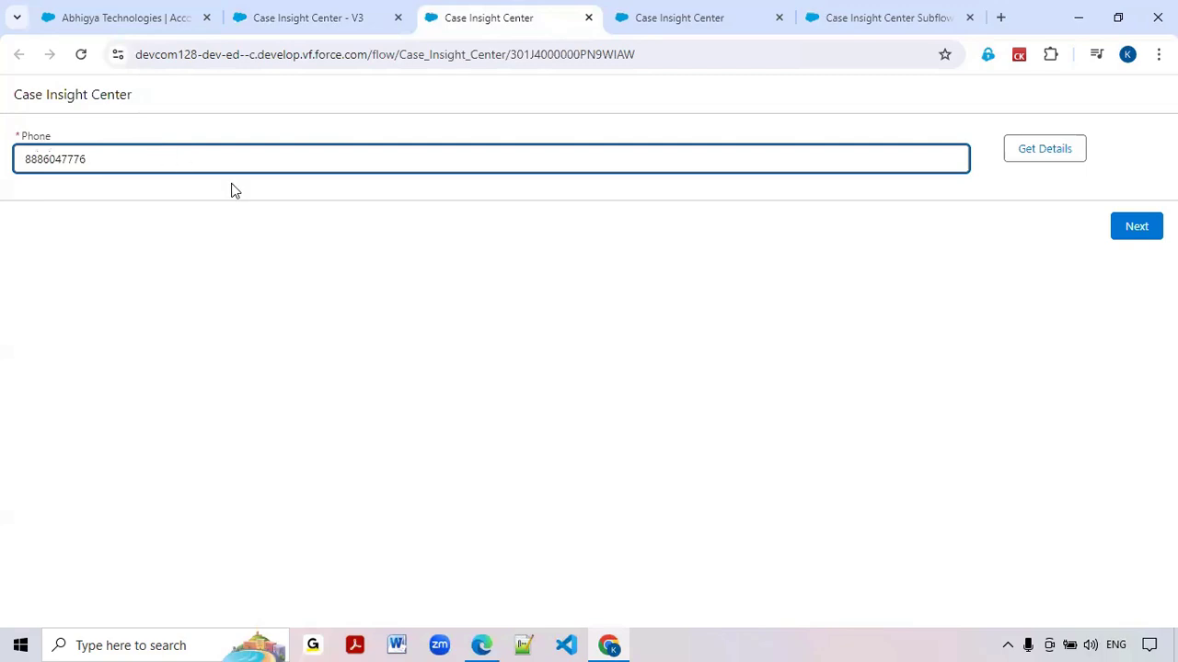
left_click(1041, 150)
Test the Create New Case toggle by switching it on, off and on again, checking the case fields each time
scroll(147, 345, "down", 3)
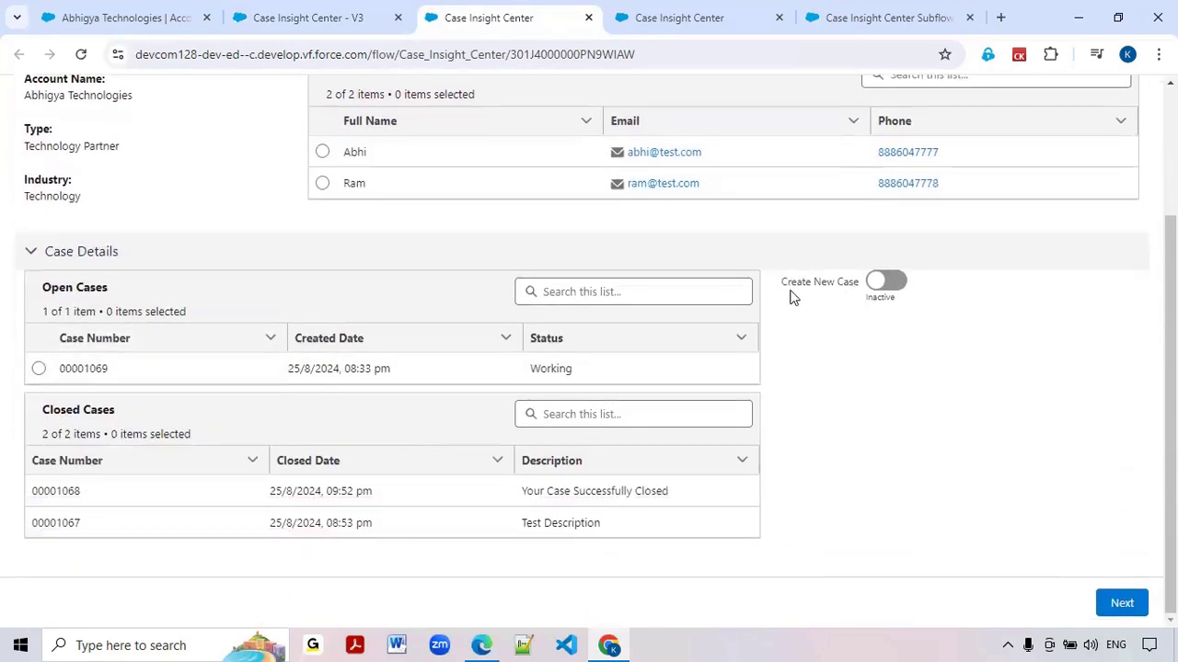
left_click(886, 282)
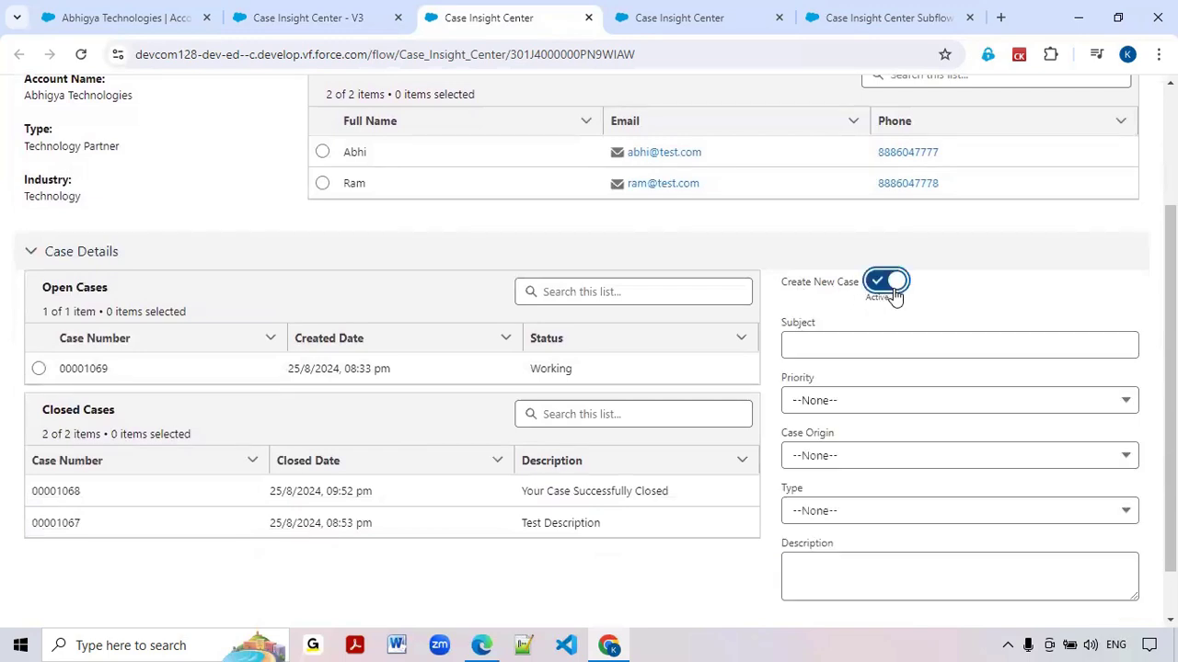
scroll(898, 376, "down", 1)
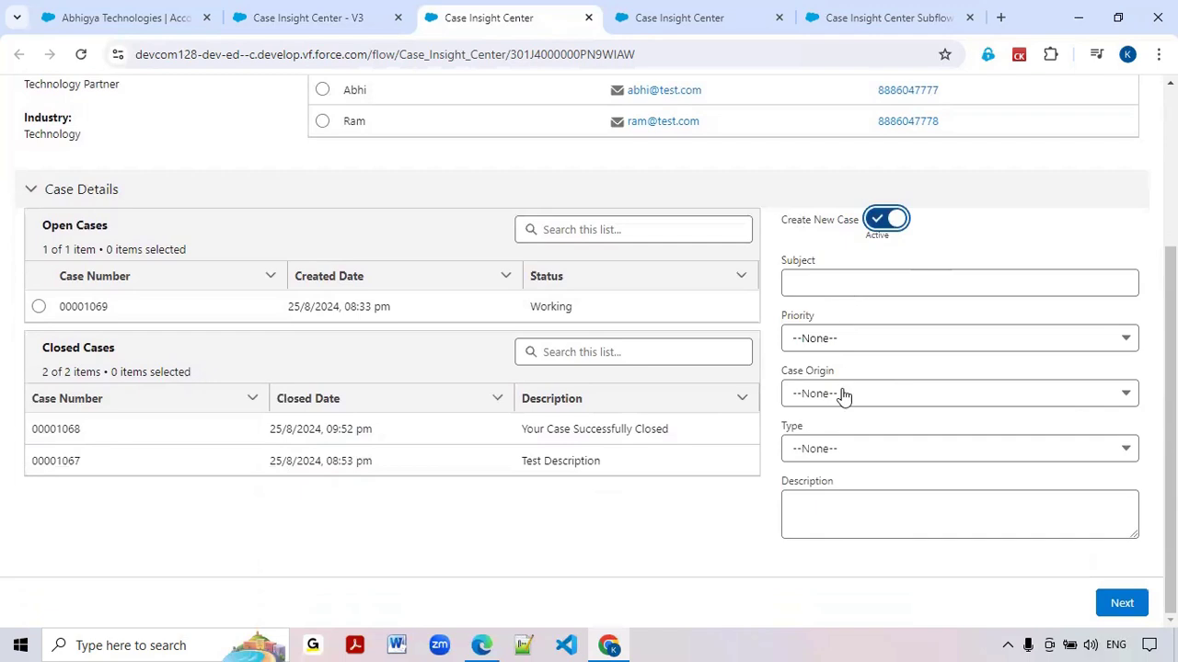
left_click(881, 220)
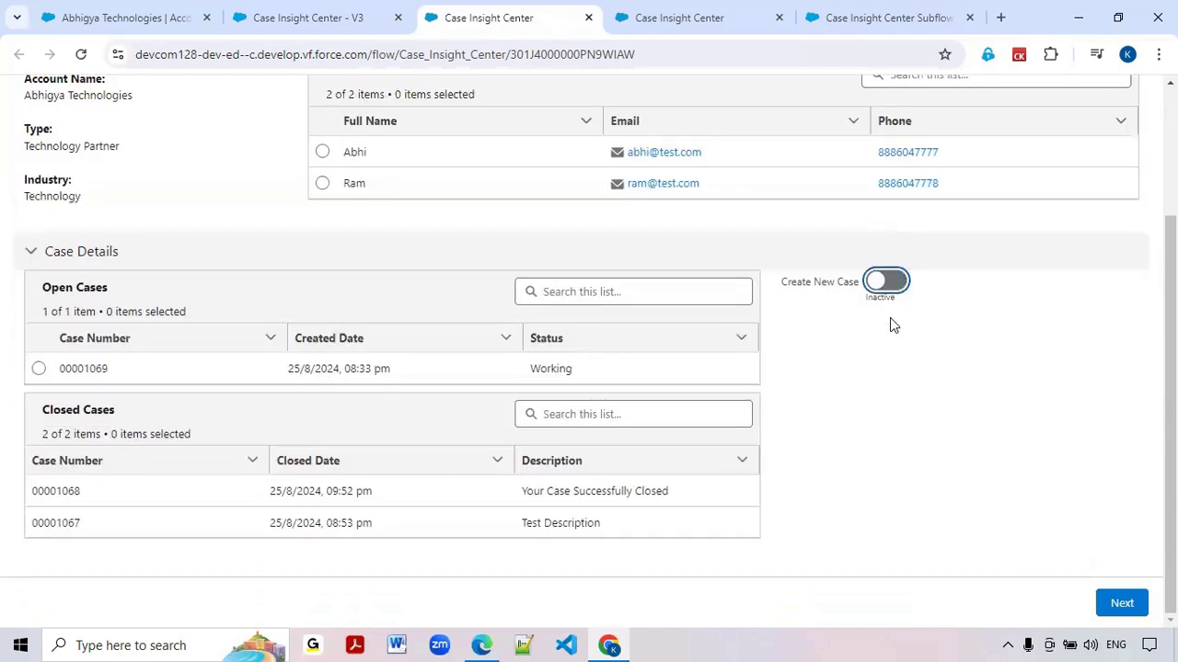
left_click(886, 283)
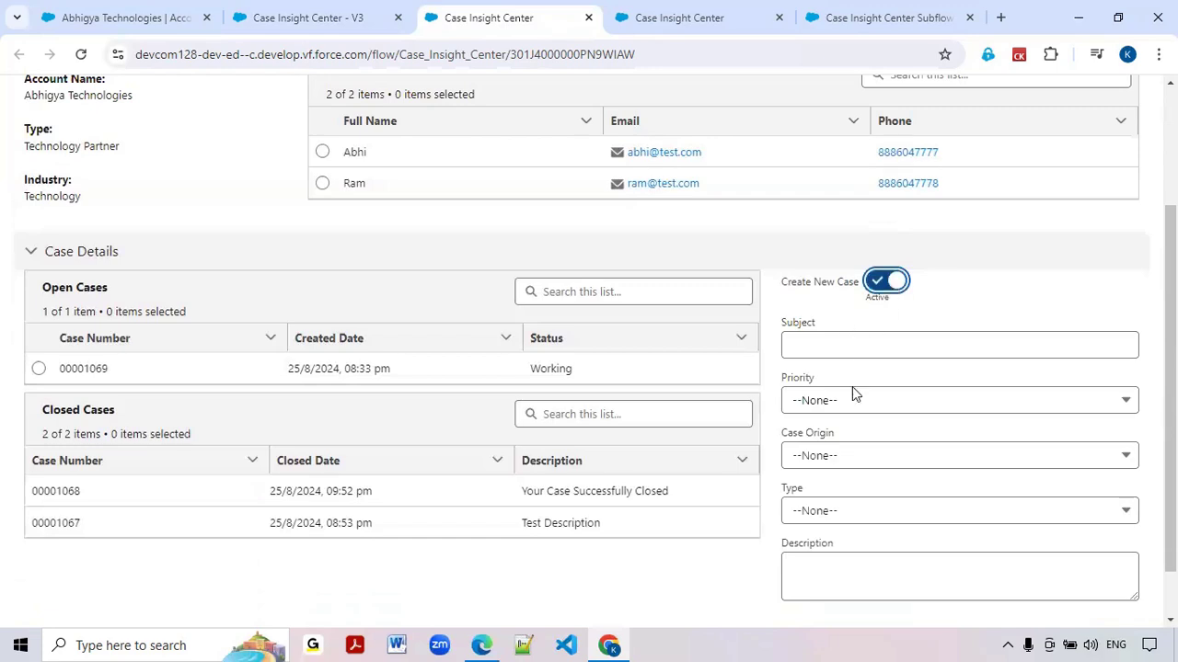
scroll(855, 402, "down", 2)
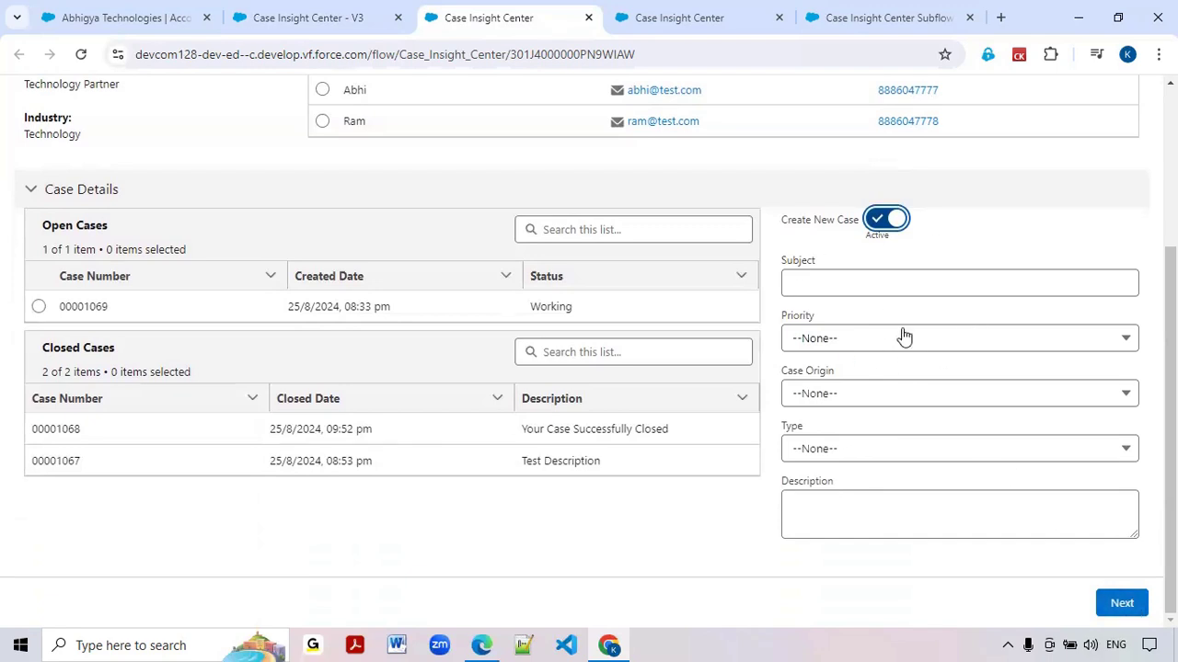
Check the user story's acceptance criteria for creating a new case, and return to the running flow
left_click(609, 642)
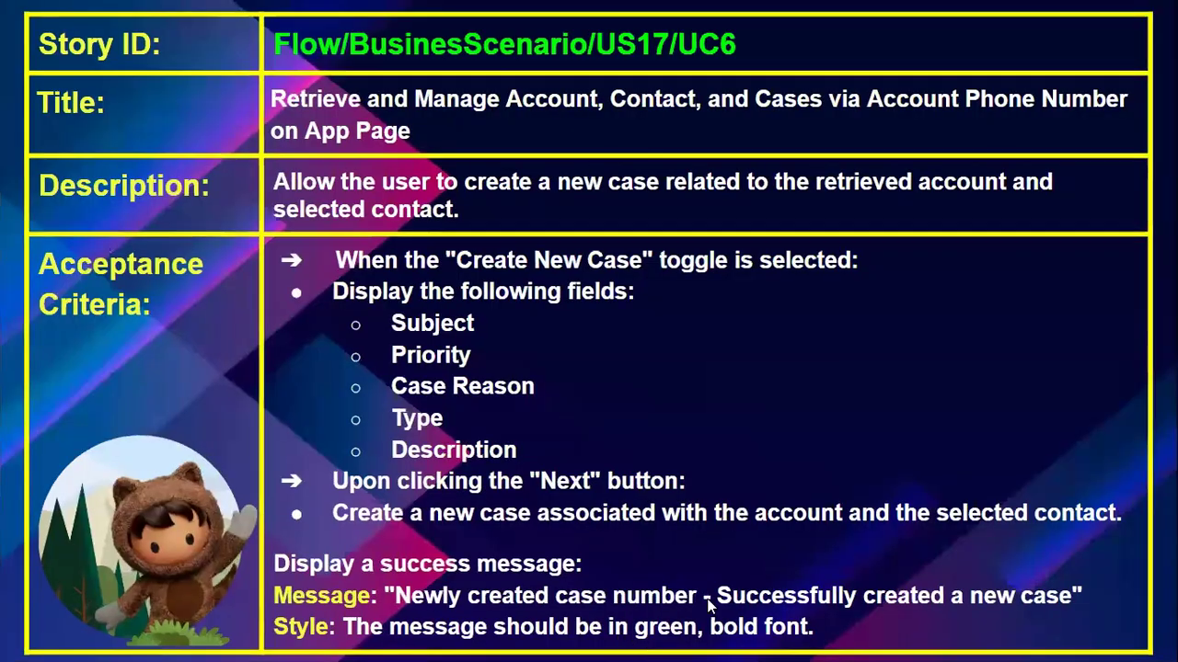
key("alt+Tab")
Return to the Case Insight Center - V3 flow in Flow Builder and close both Case Insight Center run pages
left_click(681, 19)
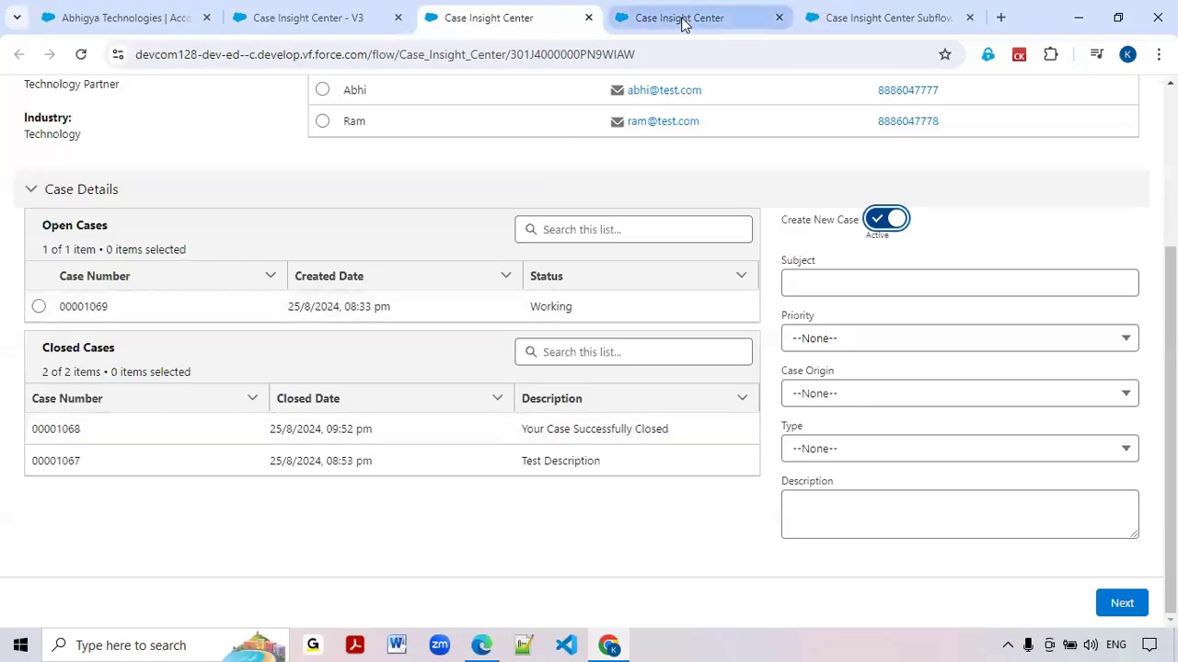
left_click(348, 19)
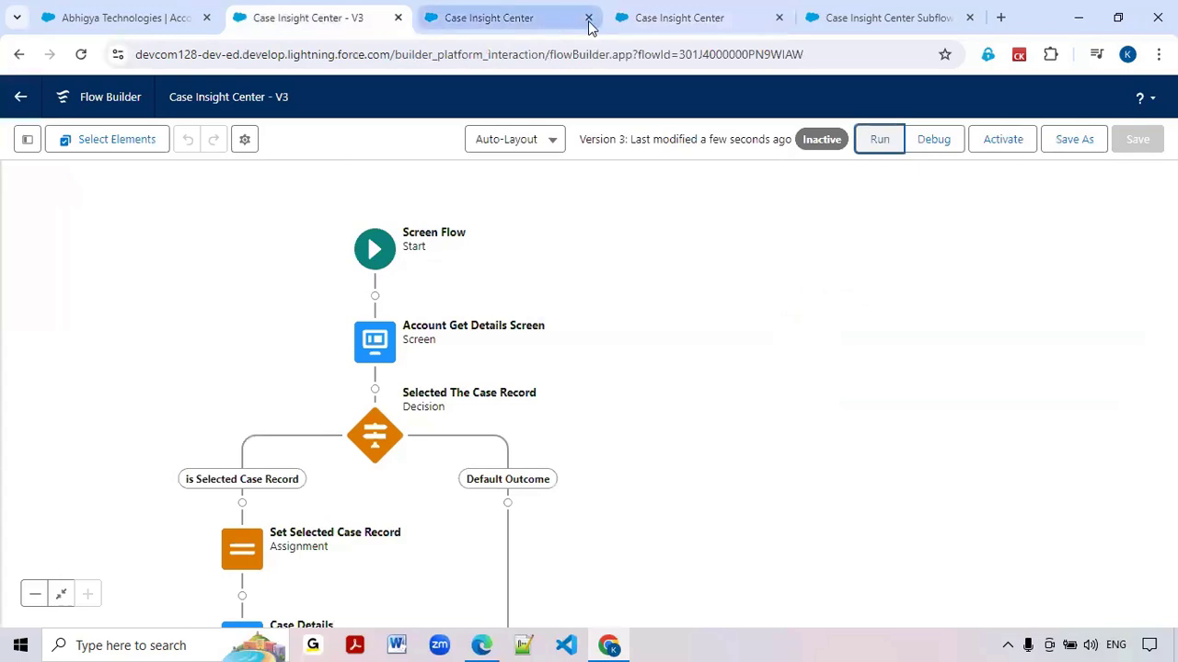
left_click(589, 18)
left_click(589, 18)
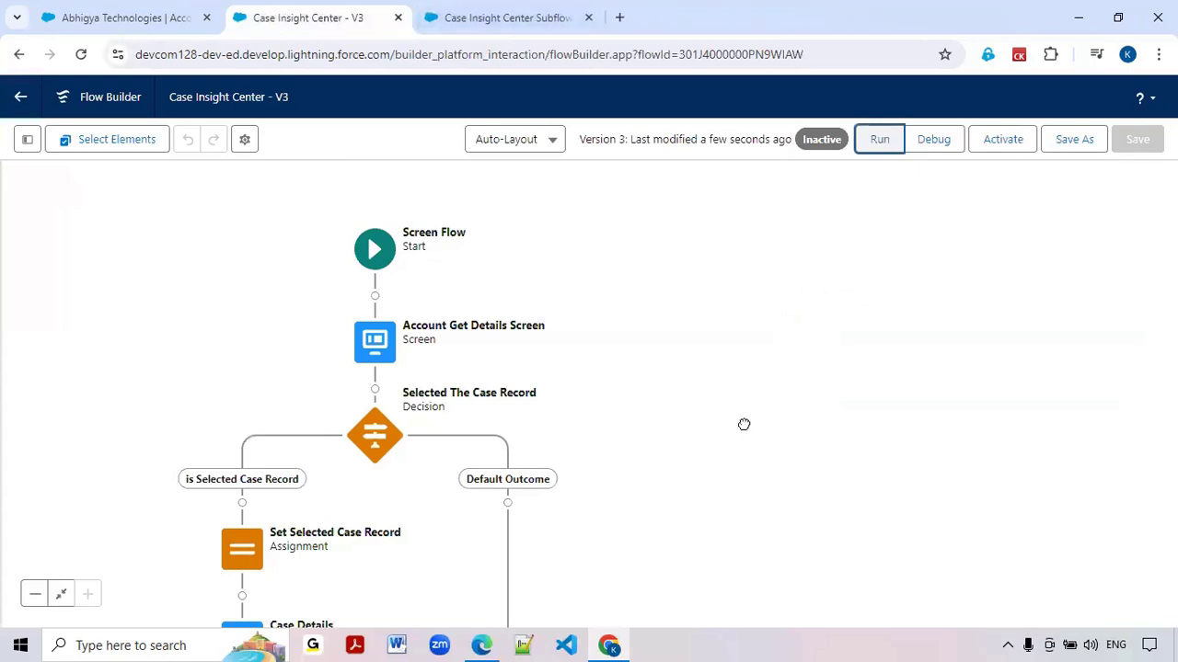
Add an outcome labelled Create New Case to the Selected The Case Record decision
left_click_drag(742, 424, 783, 255)
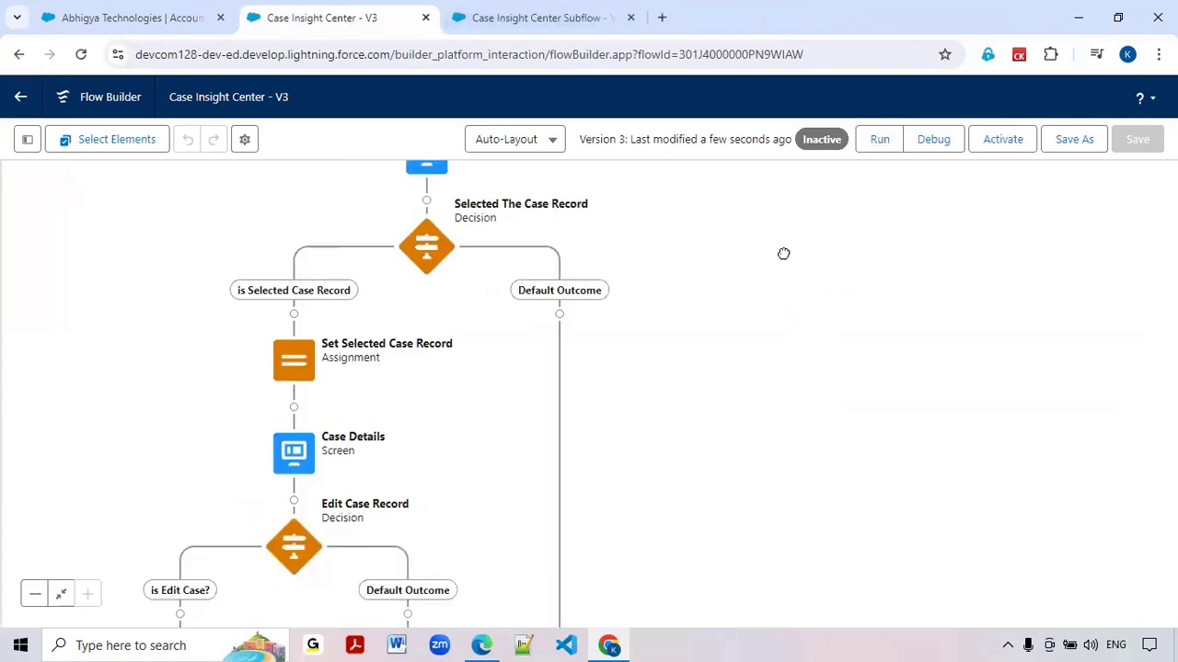
double_click(426, 248)
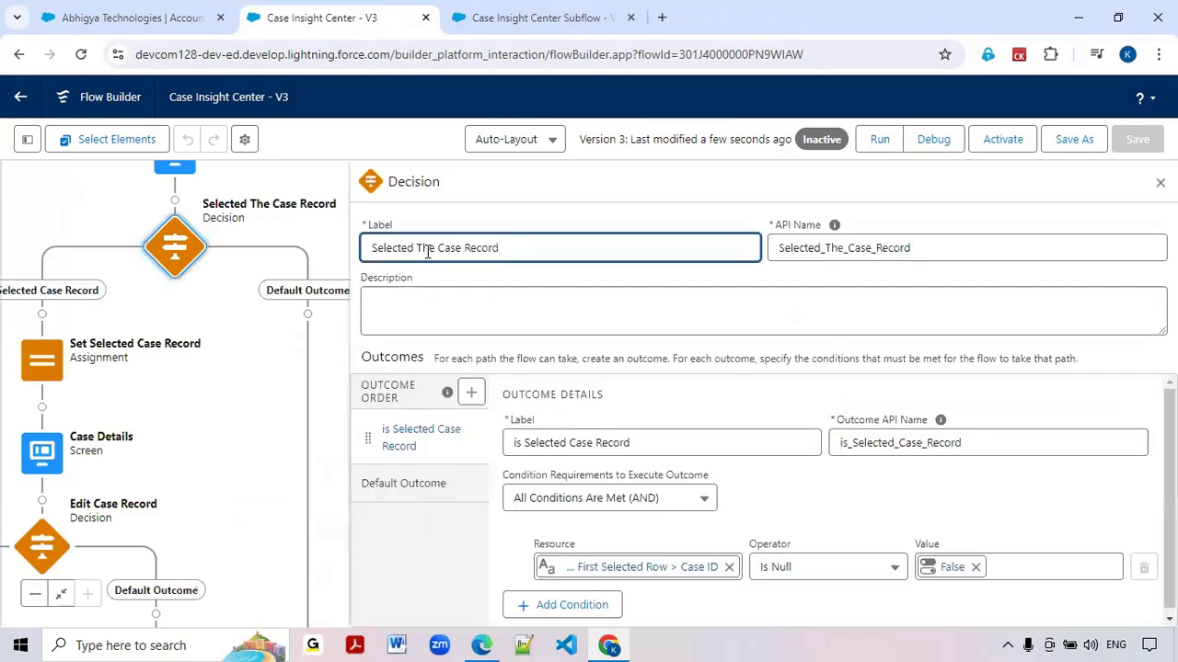
left_click(472, 402)
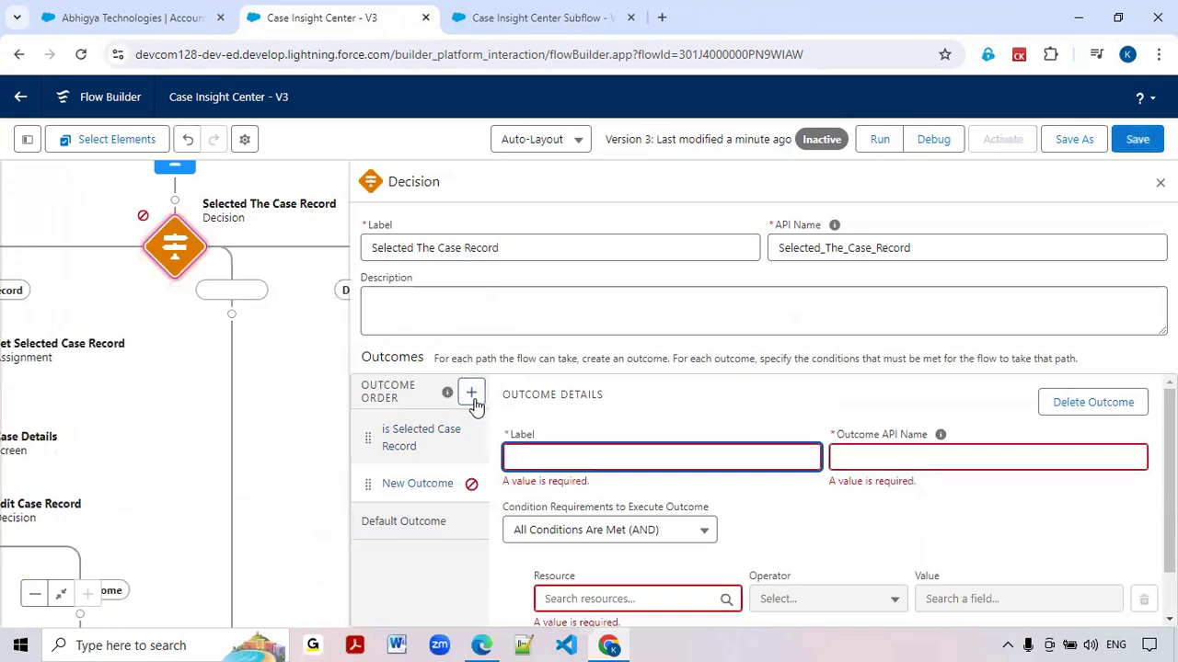
type("Create New Case")
Use the Value output of the Account Get Details Screen's Create New Case toggle as the Create New Case outcome's condition resource
scroll(599, 465, "down", 1)
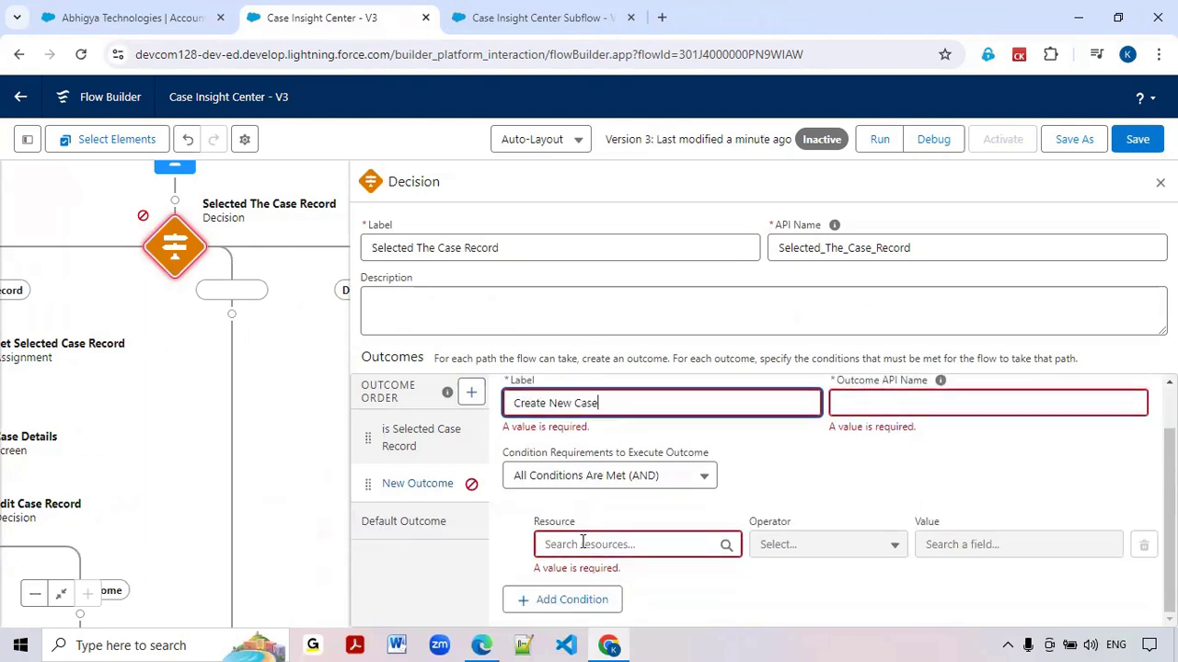
left_click(581, 545)
type("create")
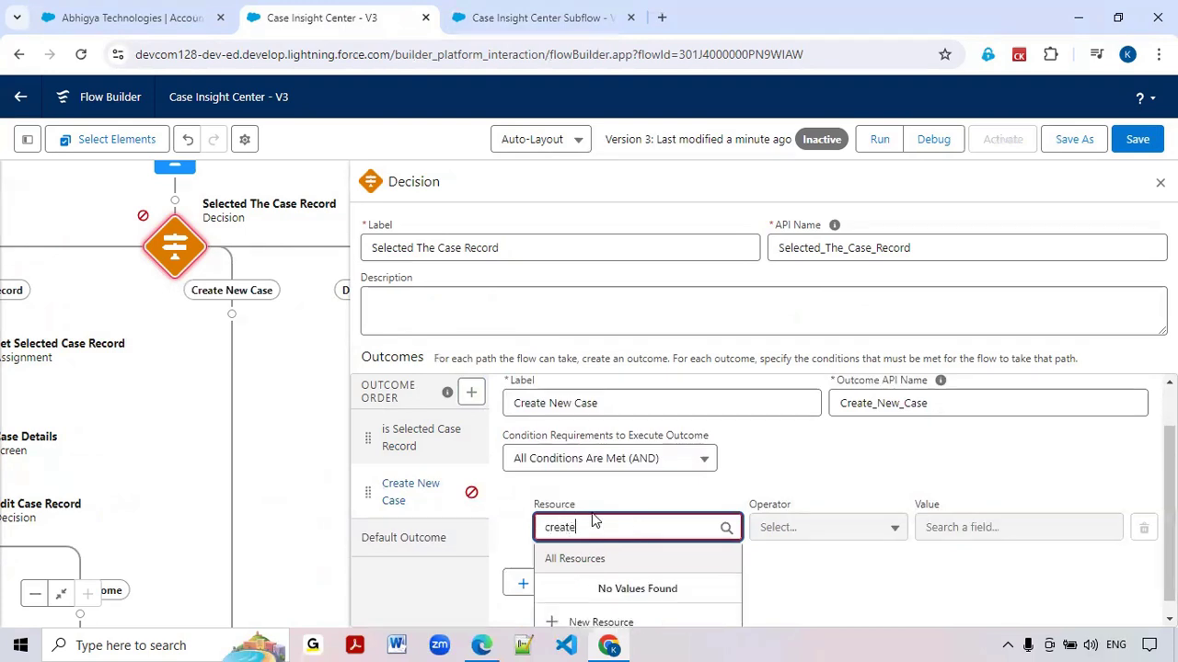
scroll(593, 521, "down", 1)
double_click(592, 513)
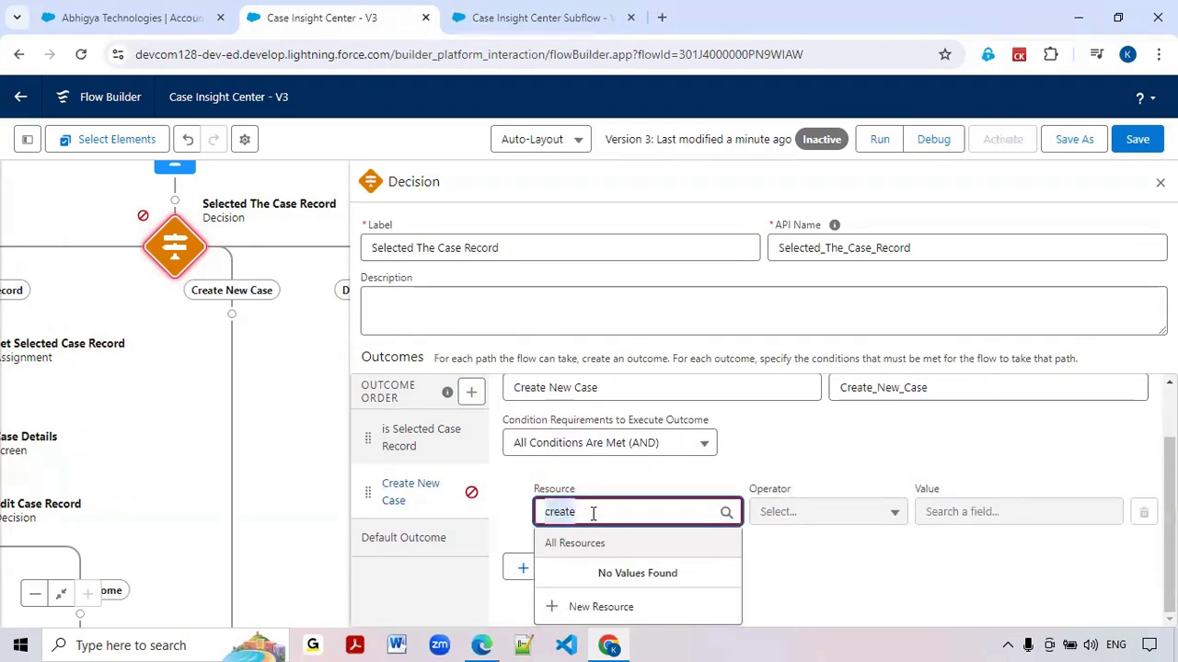
key("BackSpace")
scroll(607, 502, "down", 3)
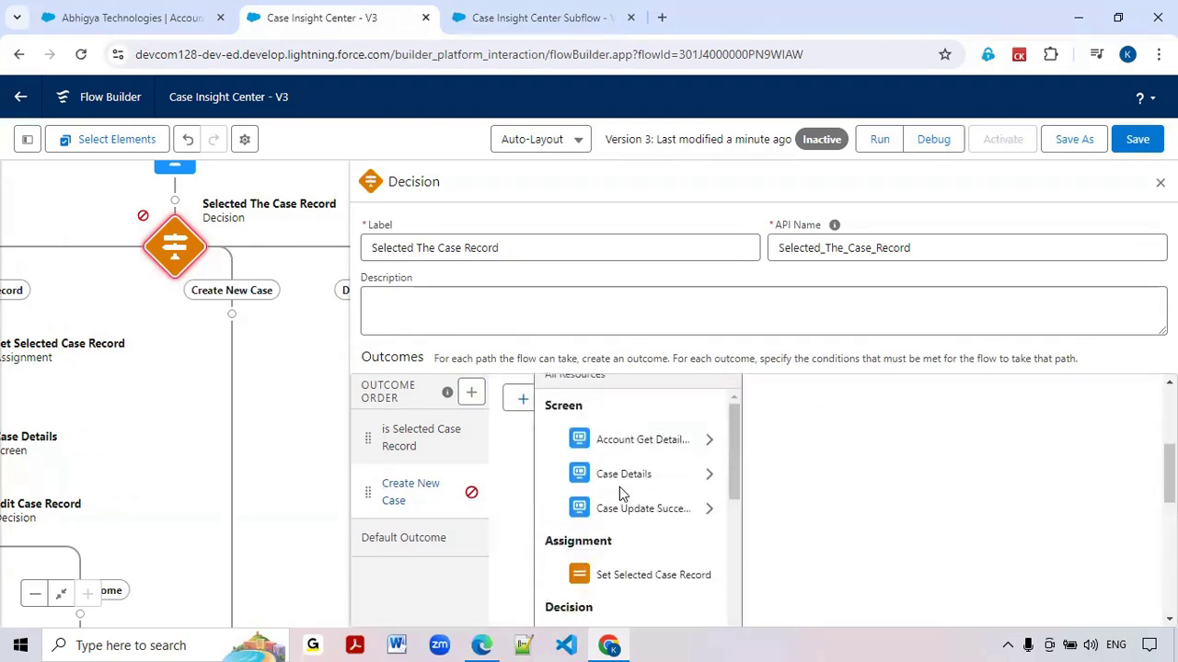
left_click(633, 440)
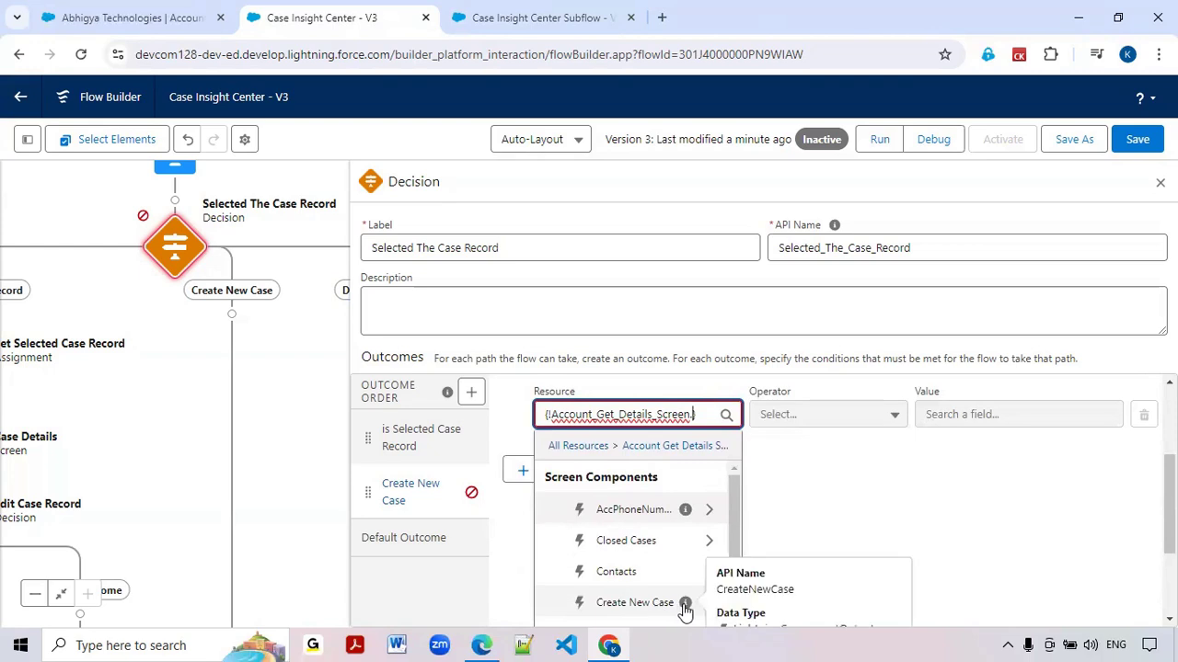
scroll(687, 600, "down", 1)
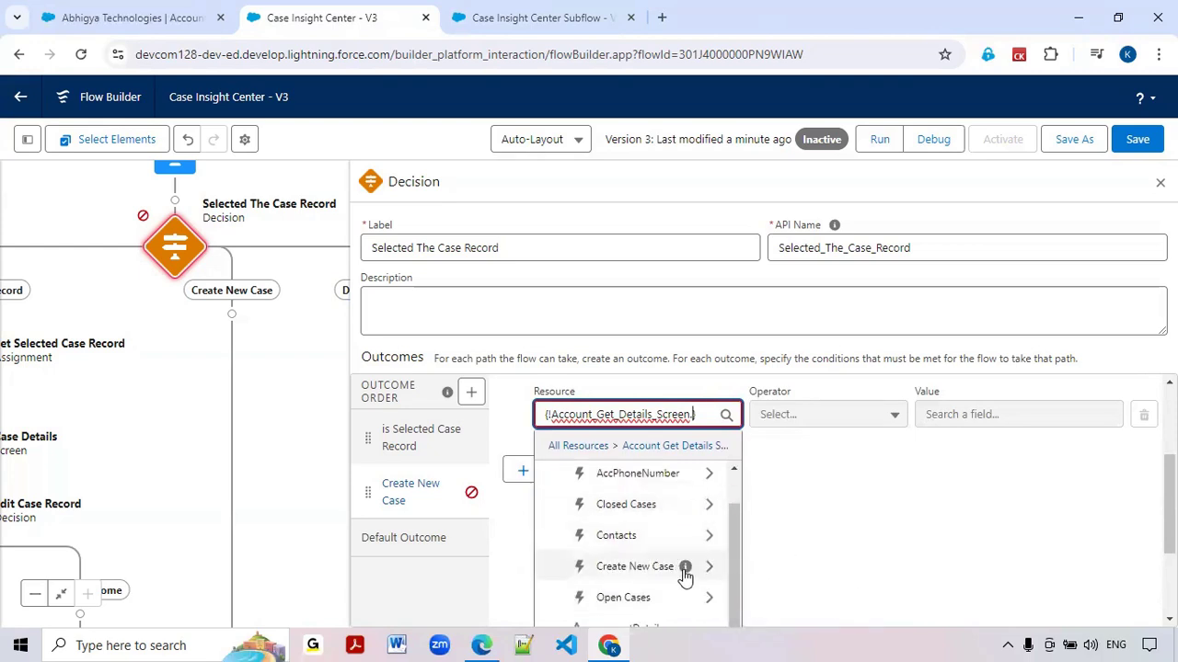
mouse_move(686, 570)
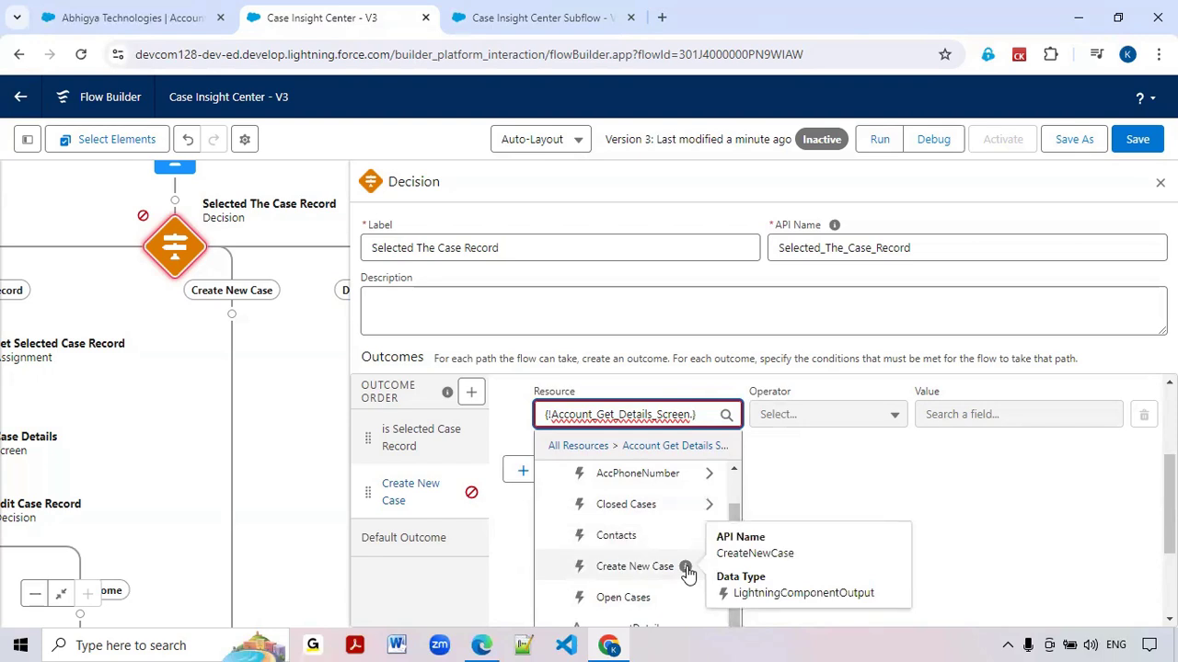
left_click(662, 569)
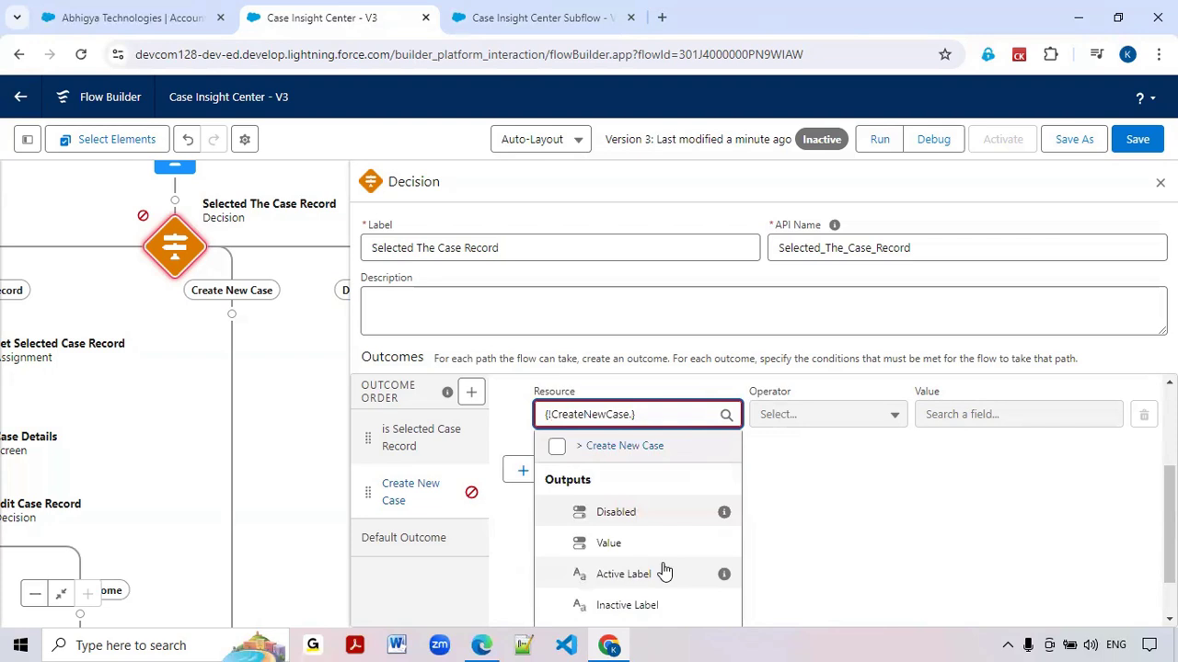
left_click(664, 544)
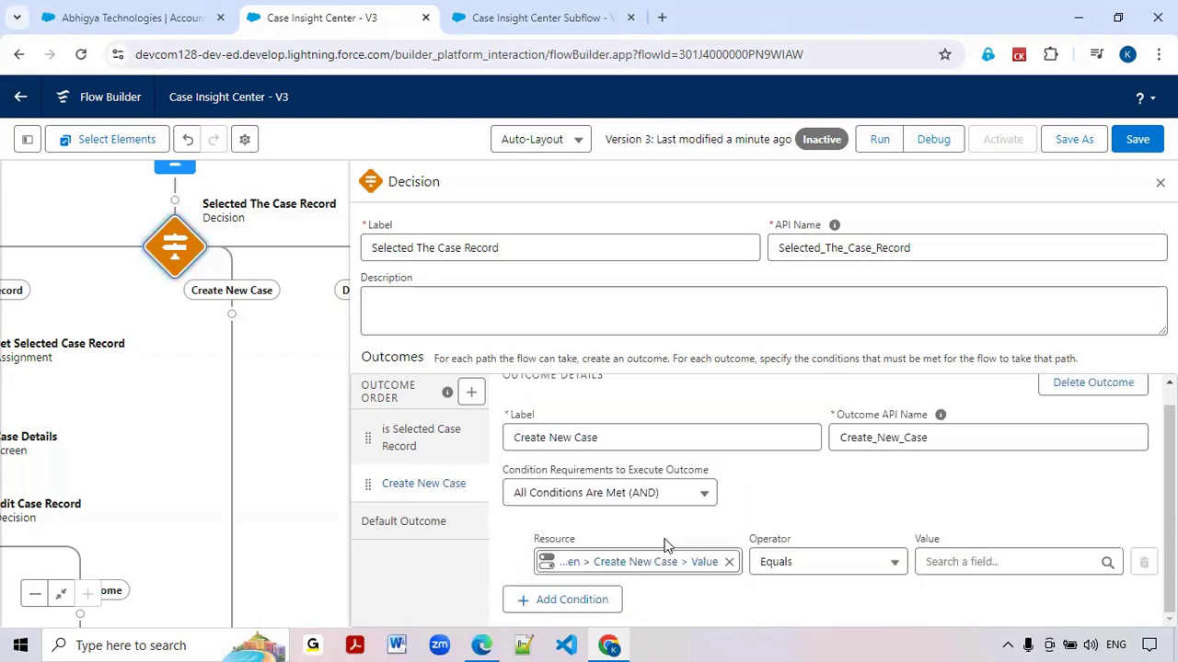
Set the Create New Case outcome's condition value to True and close the decision's settings
left_click(964, 561)
type("true")
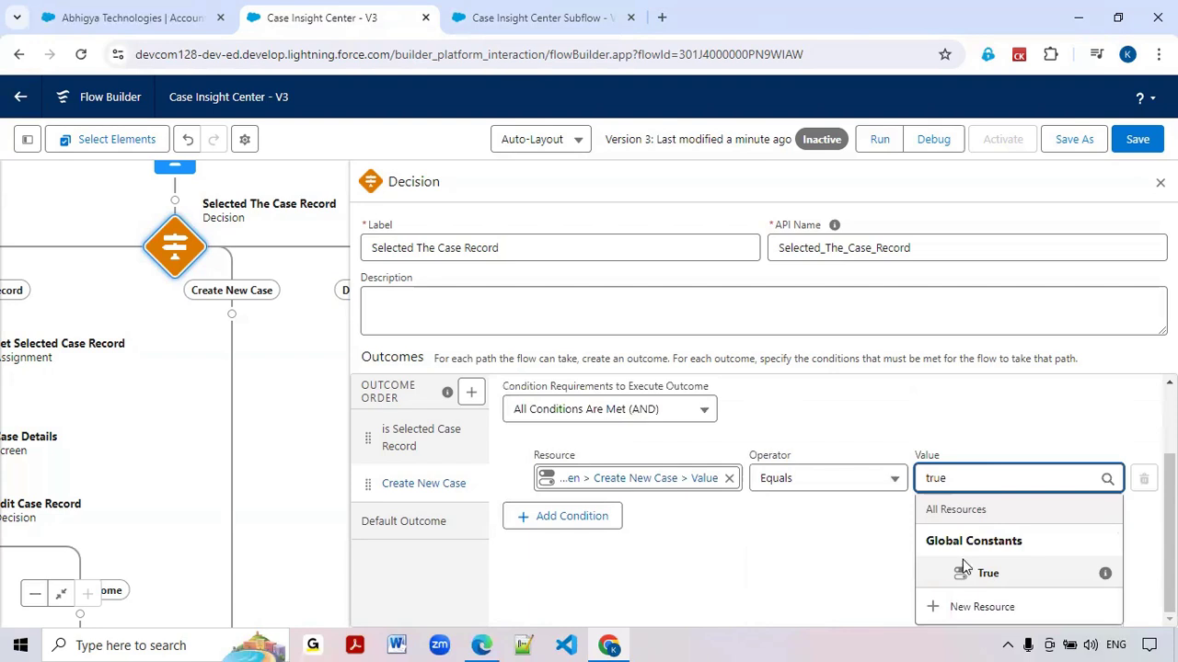
left_click(967, 571)
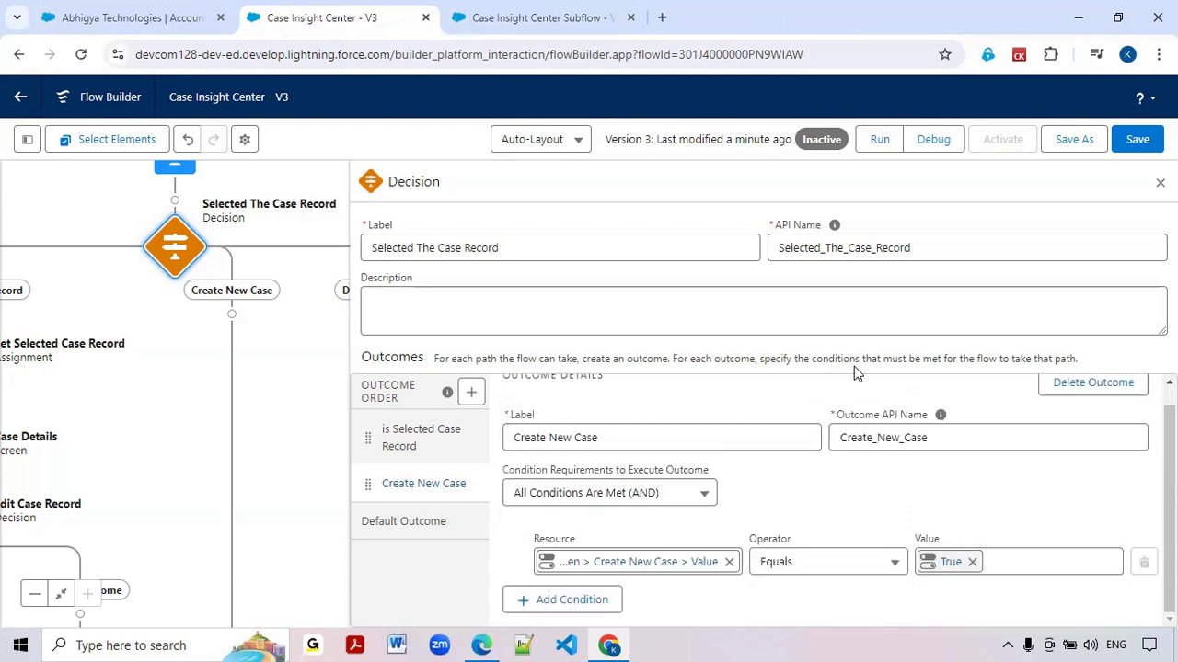
left_click(1160, 182)
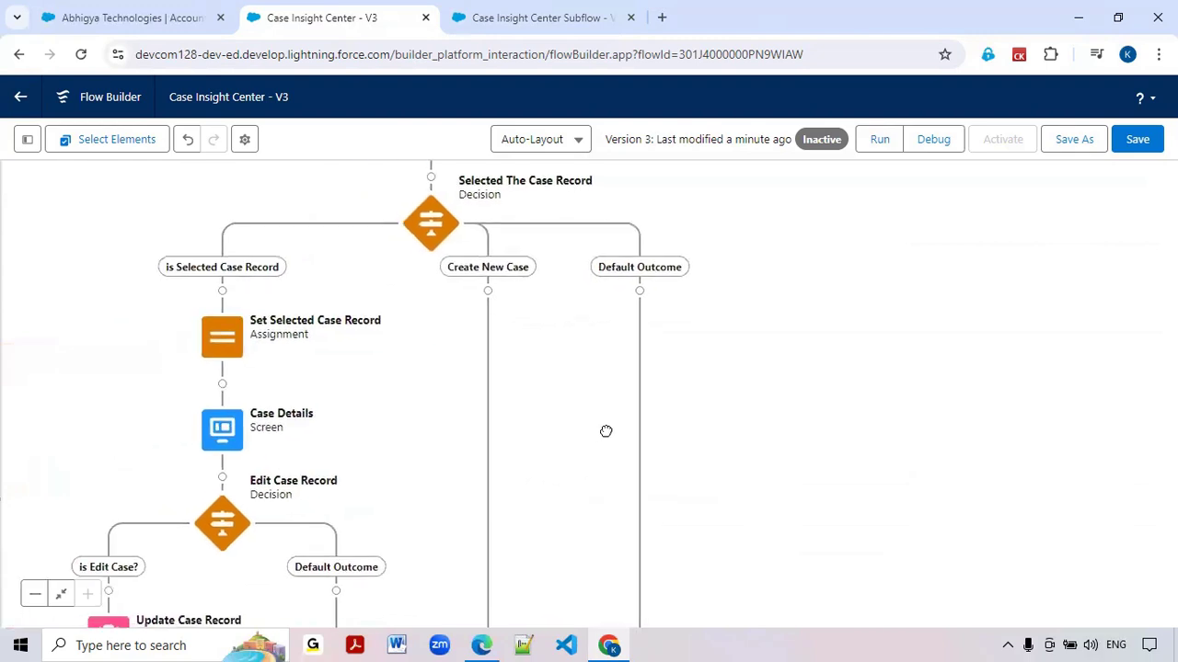
Add a Create Records element labelled Create Case Record on the Create New Case path
left_click(489, 292)
type("C")
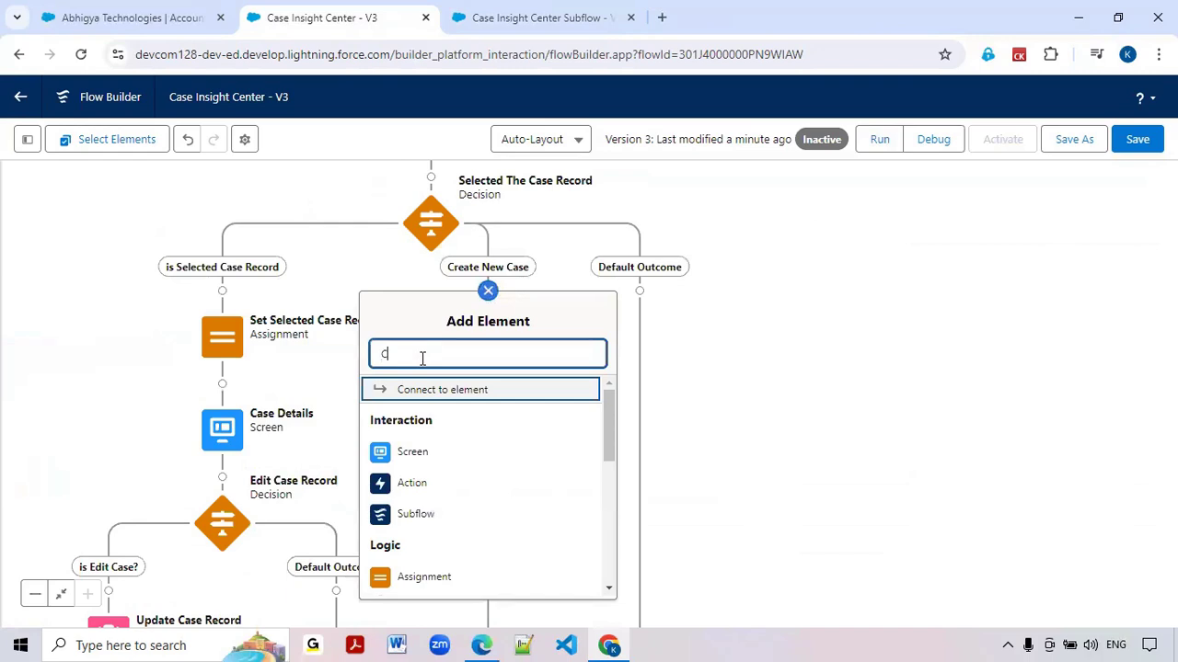
type("reate")
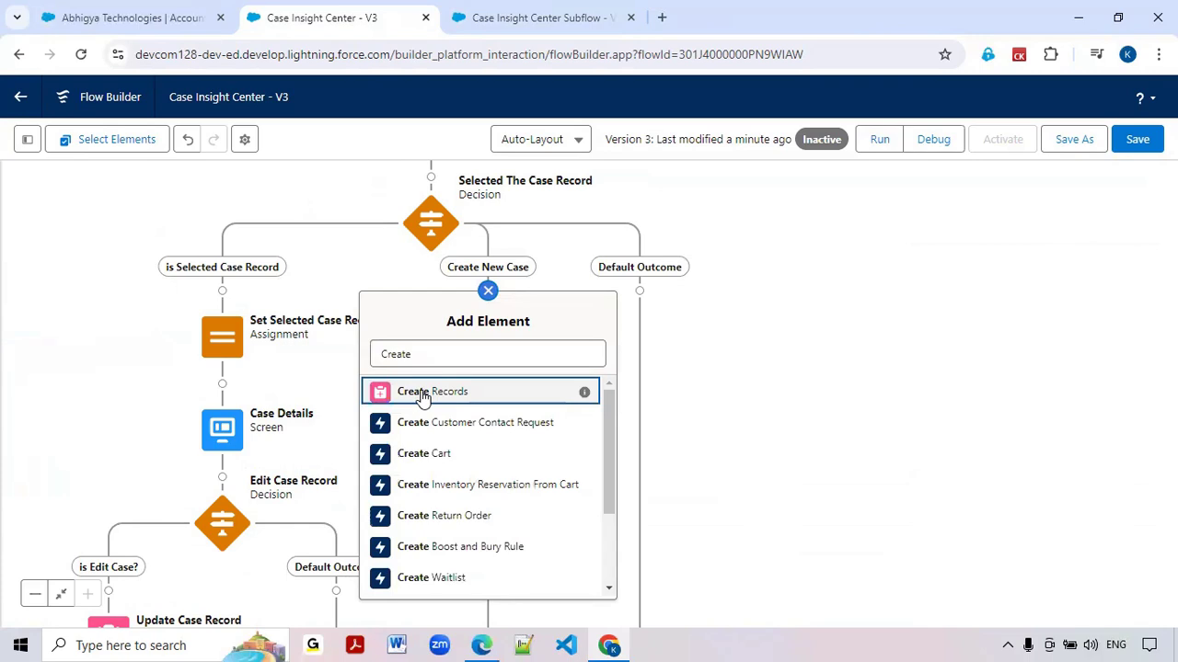
left_click(424, 393)
type("Create")
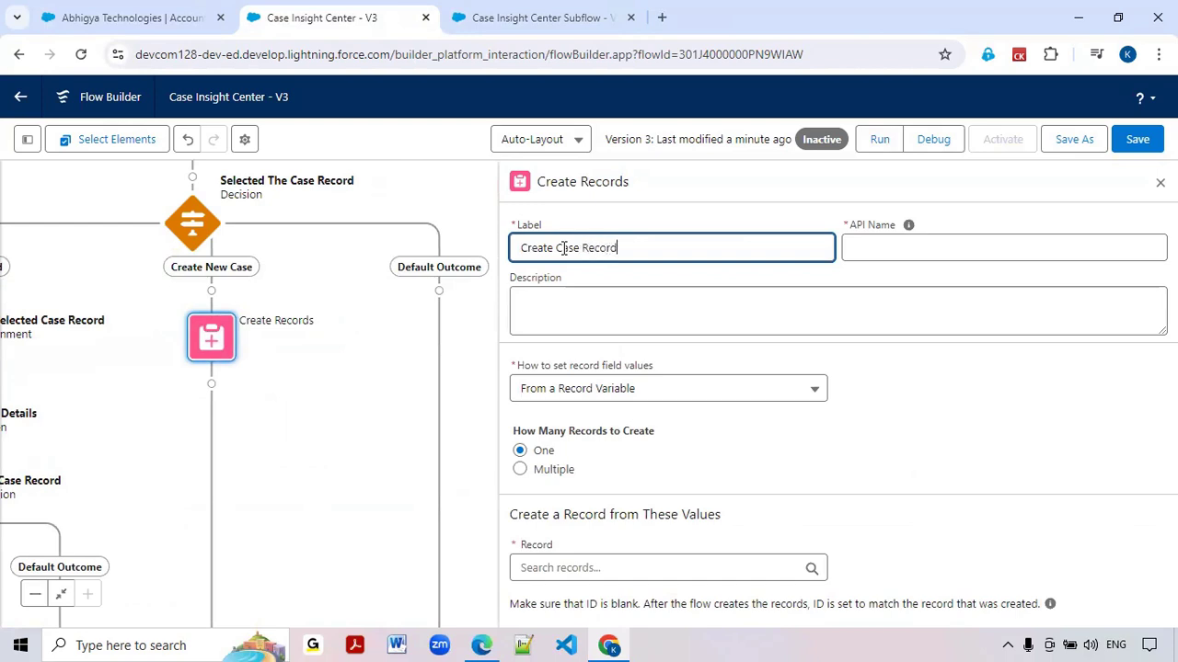
type("Case Record")
key("Tab")
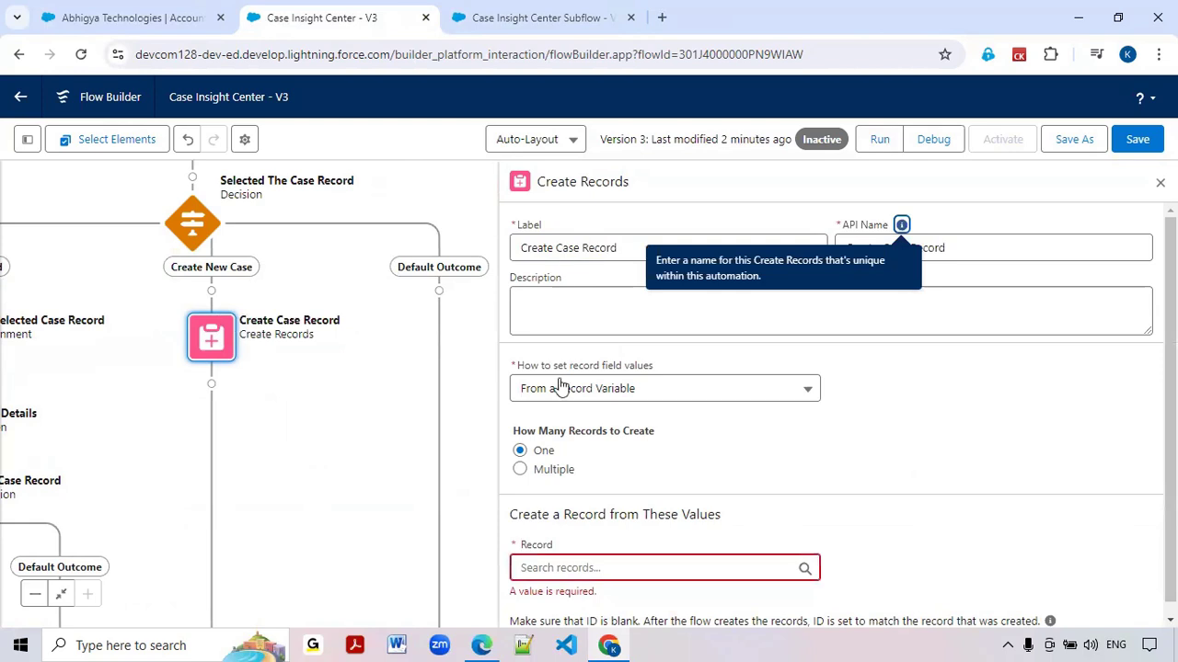
Set Create Case Record to take manually entered values for the Case object, with AccountId as the first field
scroll(568, 406, "down", 1)
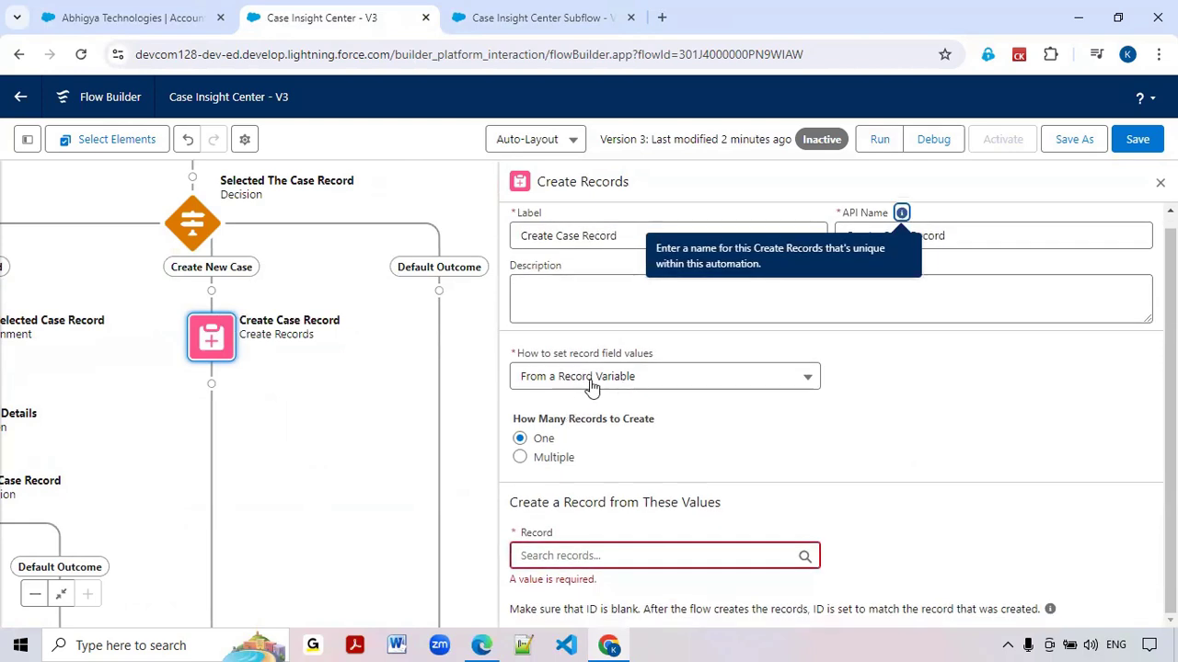
left_click(606, 390)
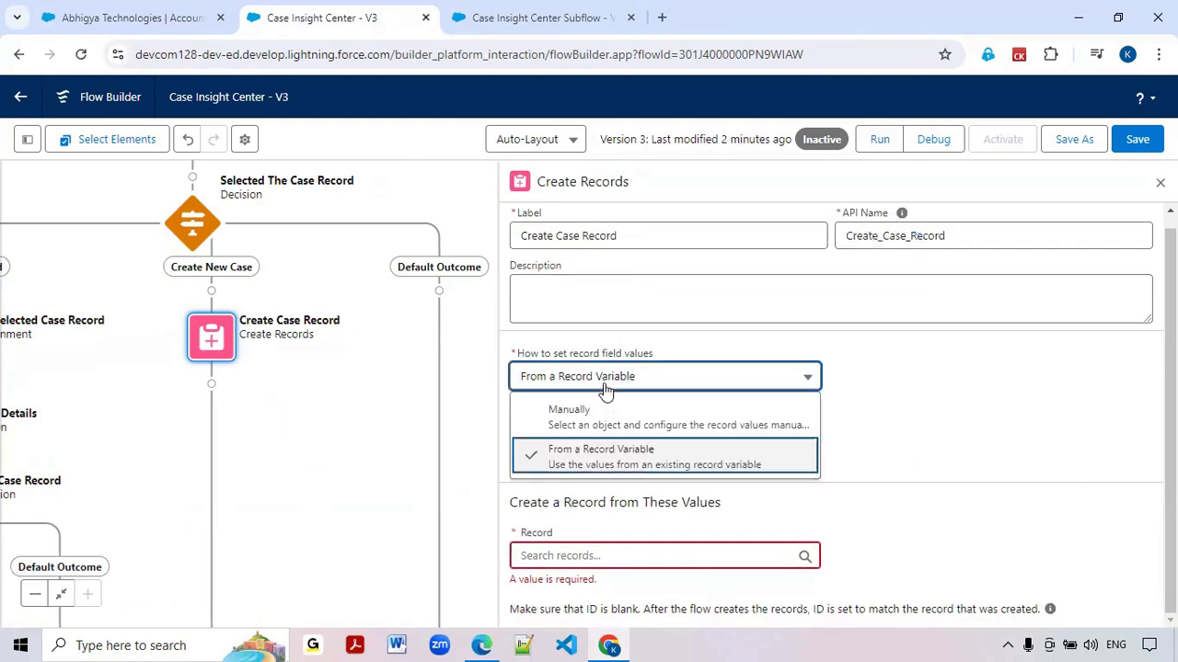
left_click(557, 416)
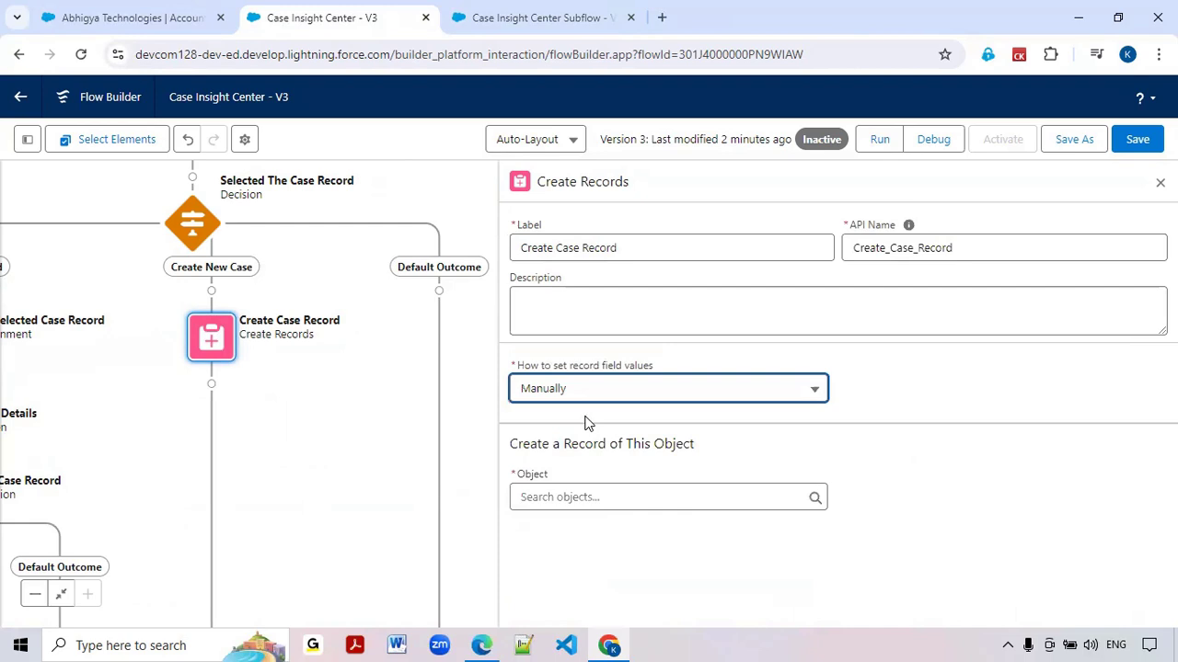
left_click(549, 497)
type("case")
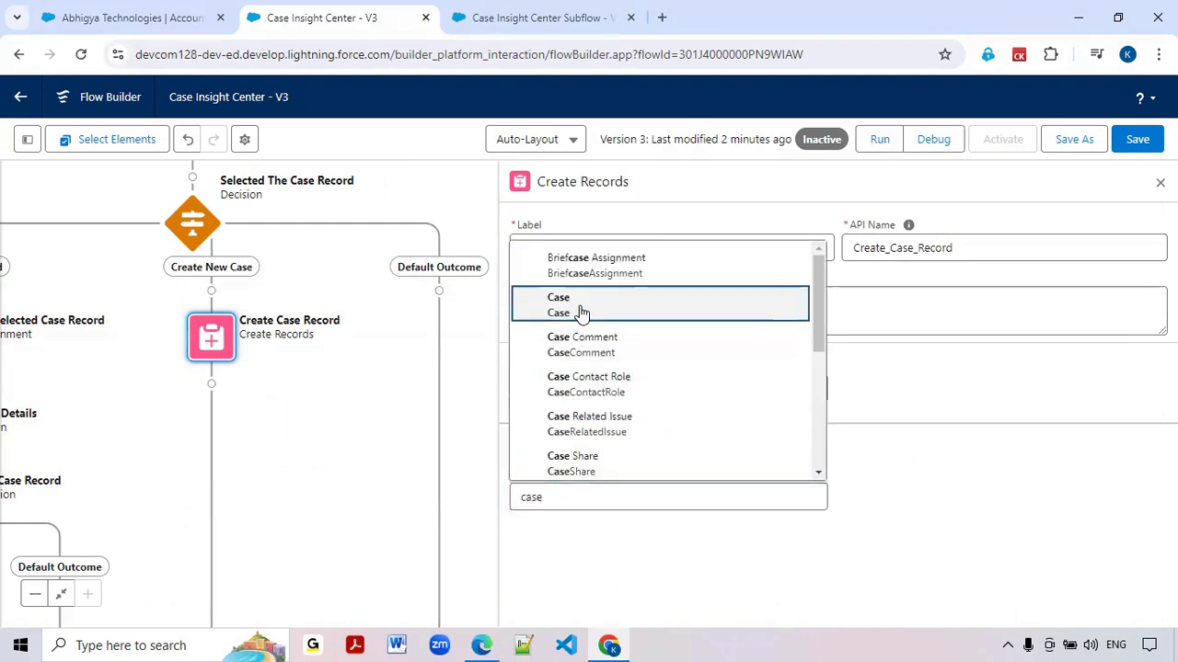
left_click(580, 313)
scroll(581, 310, "down", 1)
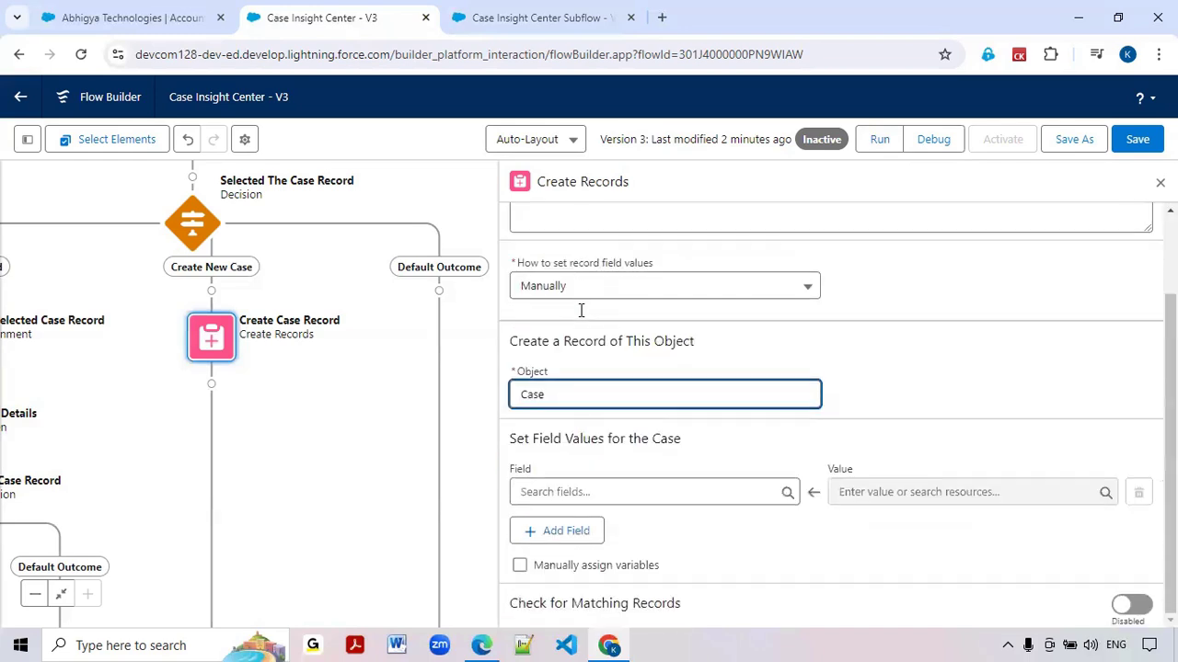
left_click(546, 491)
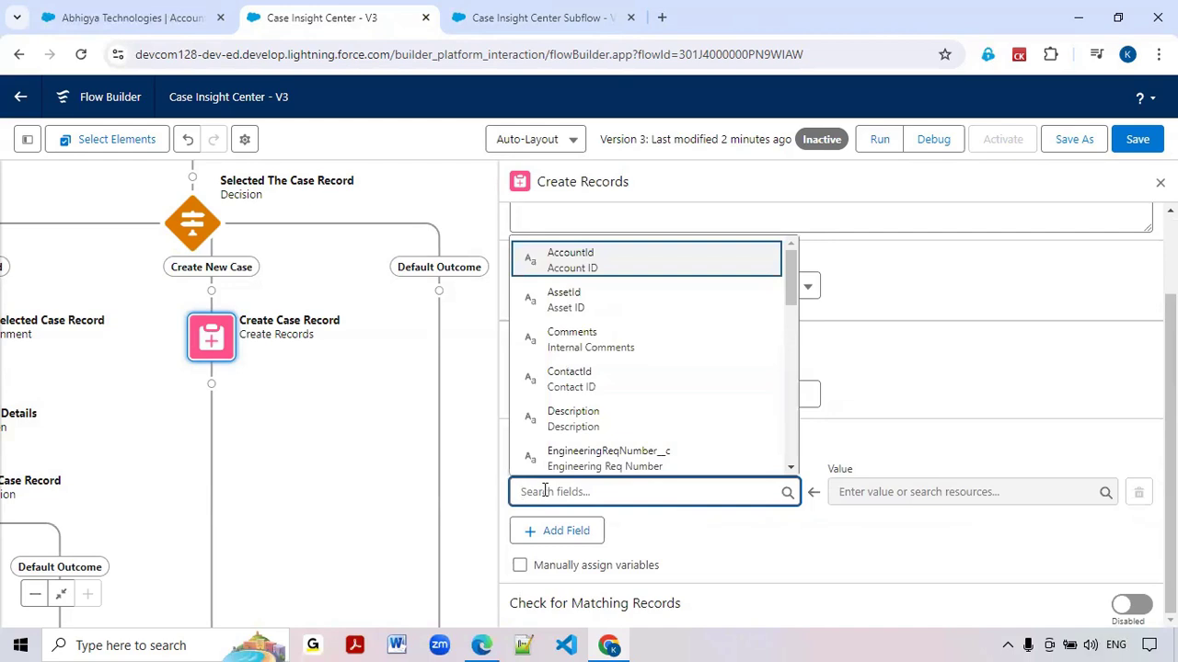
left_click(593, 265)
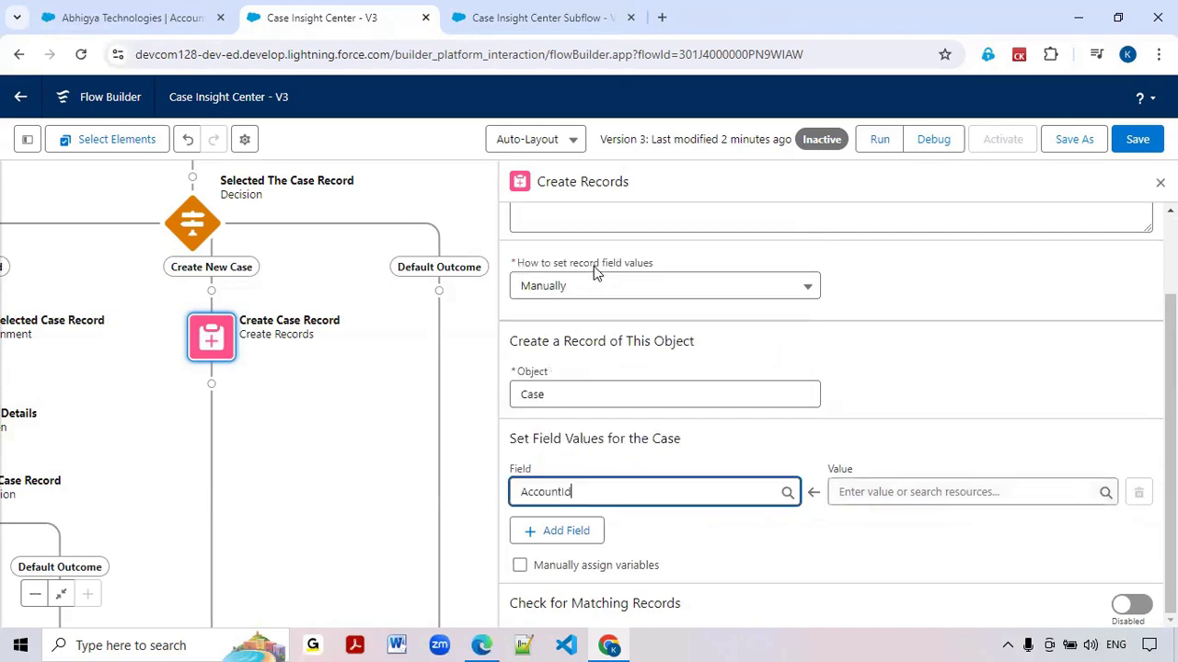
left_click(863, 490)
type("get")
key("BackSpace")
key("BackSpace")
key("BackSpace")
type("Get")
left_click_drag(182, 479, 366, 444)
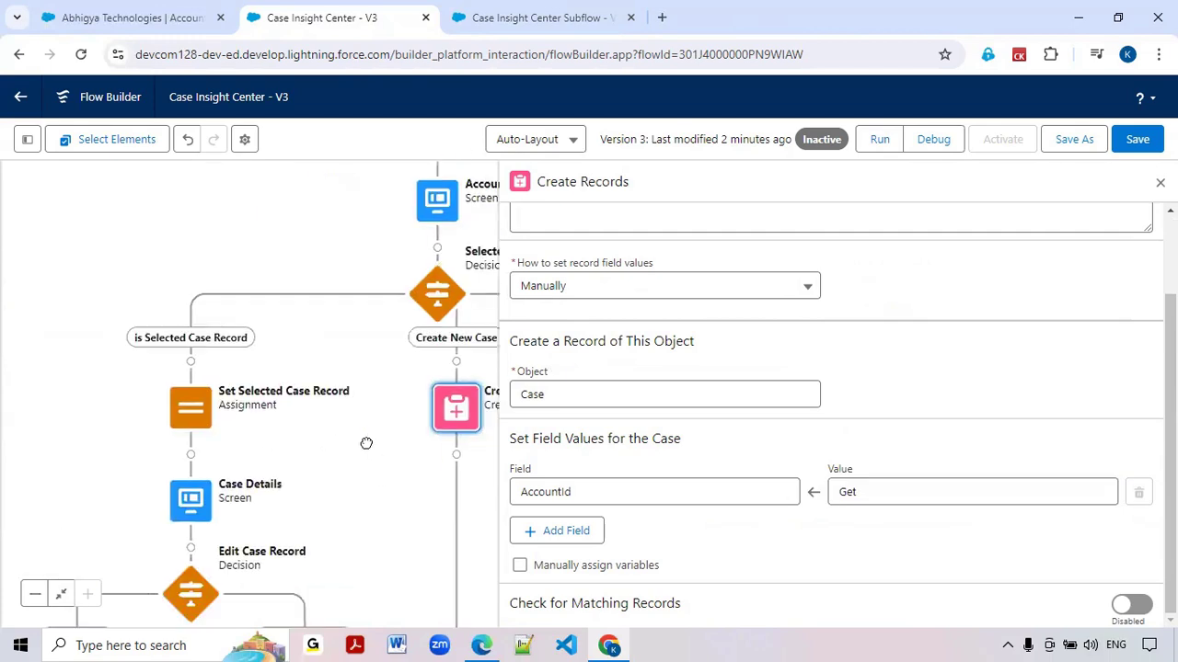
left_click_drag(325, 505, 272, 466)
mouse_move(269, 385)
left_mouse_down()
mouse_move(273, 347)
mouse_move(270, 364)
left_mouse_up()
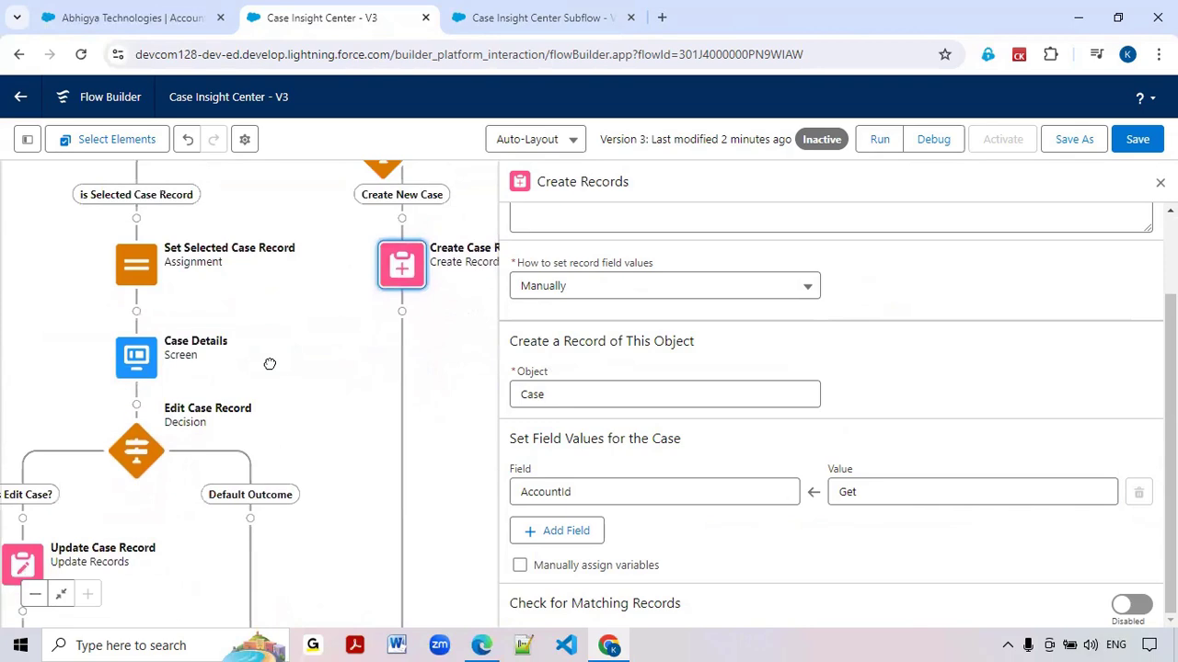
left_click(872, 492)
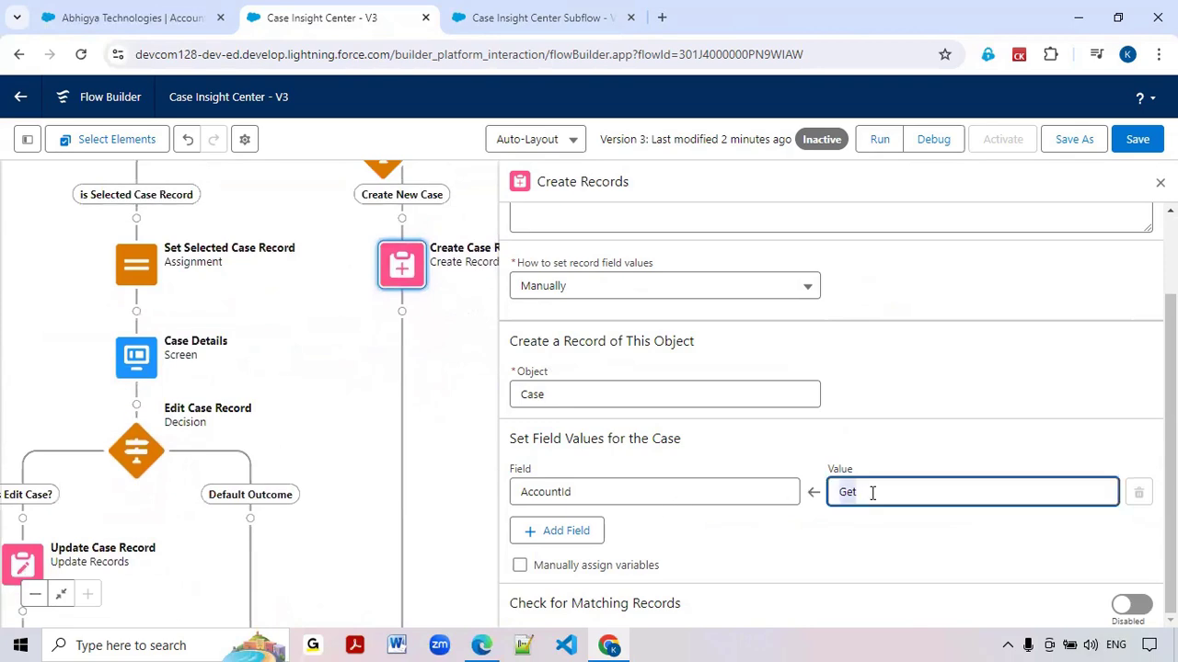
key("BackSpace")
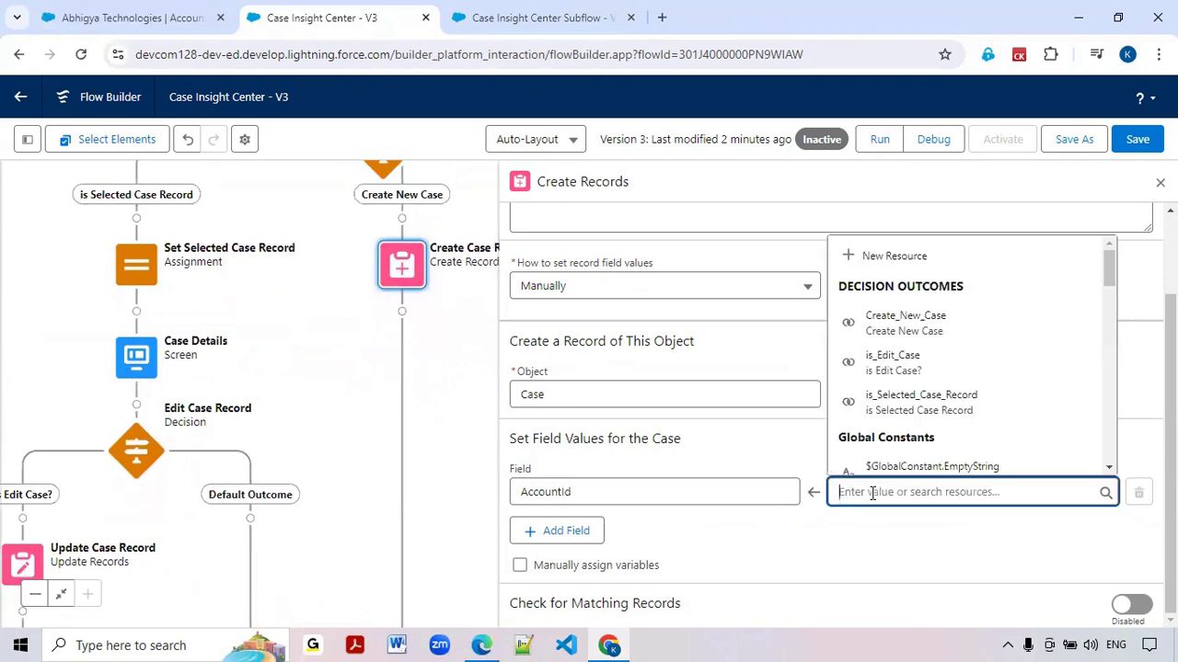
scroll(924, 405, "down", 3)
type("s")
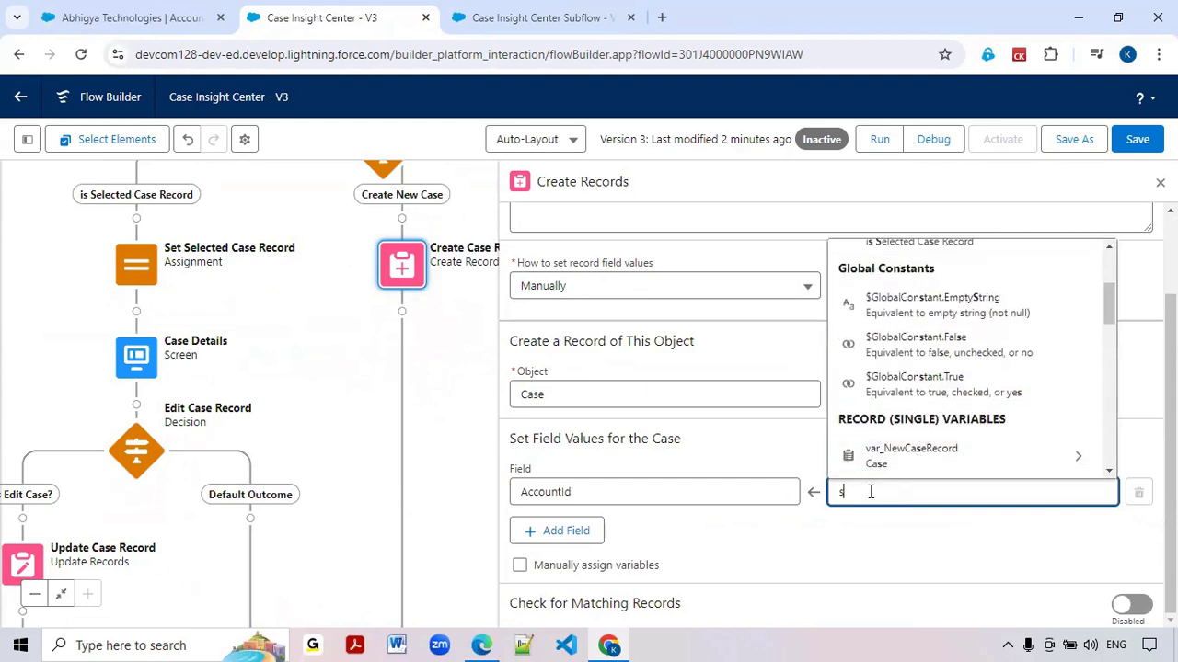
key("BackSpace")
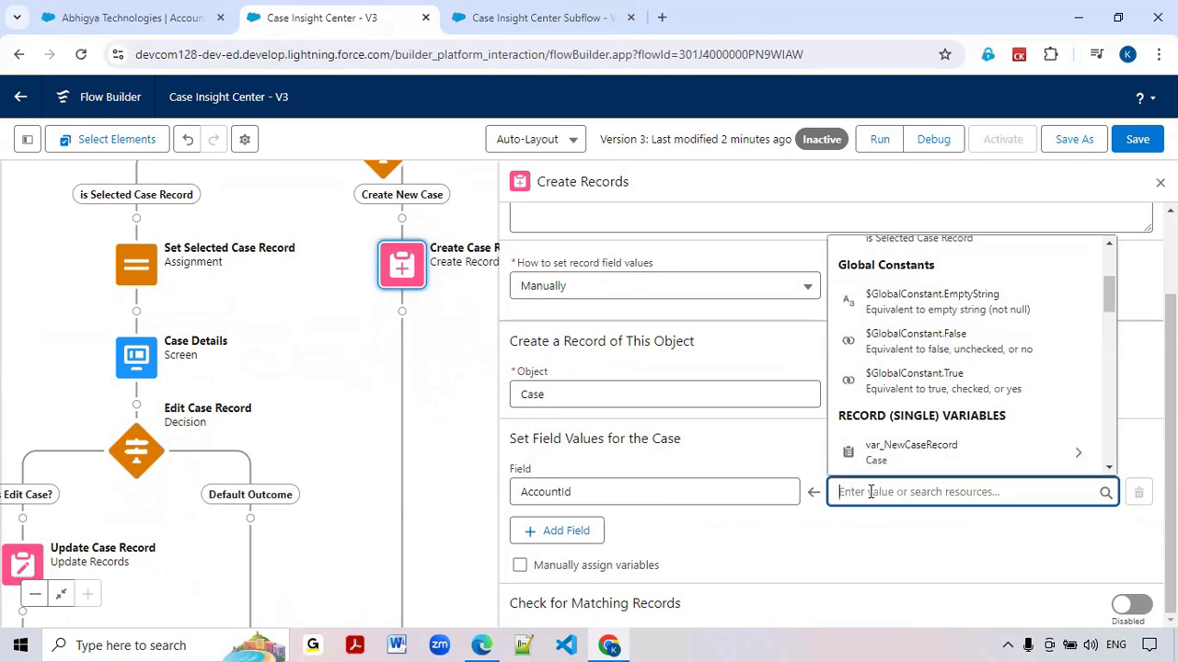
left_click(741, 542)
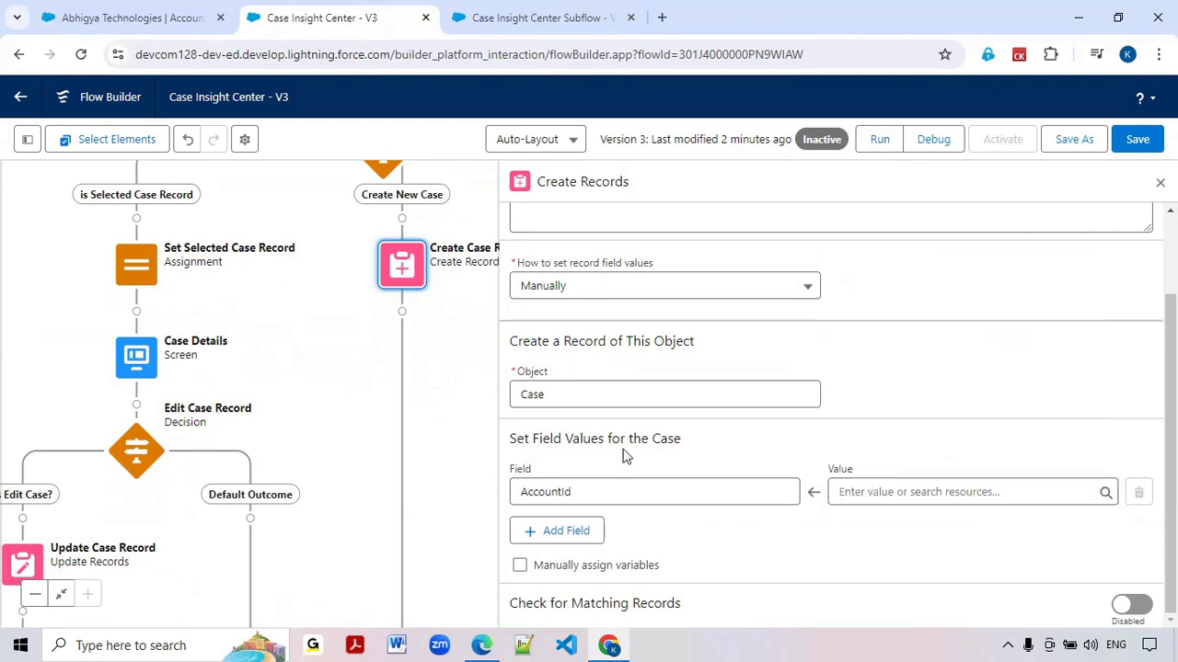
Set the AccountId field's value to the Id of var_AccountRecord from the Case_Insight_Center_Subflow results
scroll(626, 451, "up", 1)
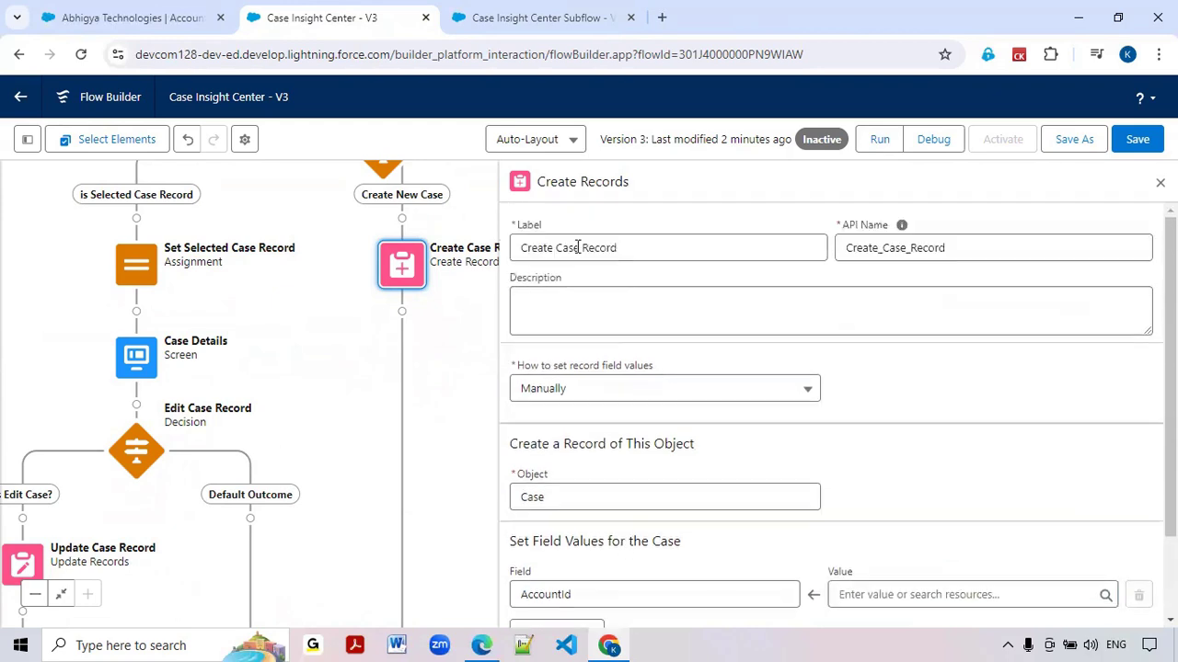
scroll(693, 302, "down", 1)
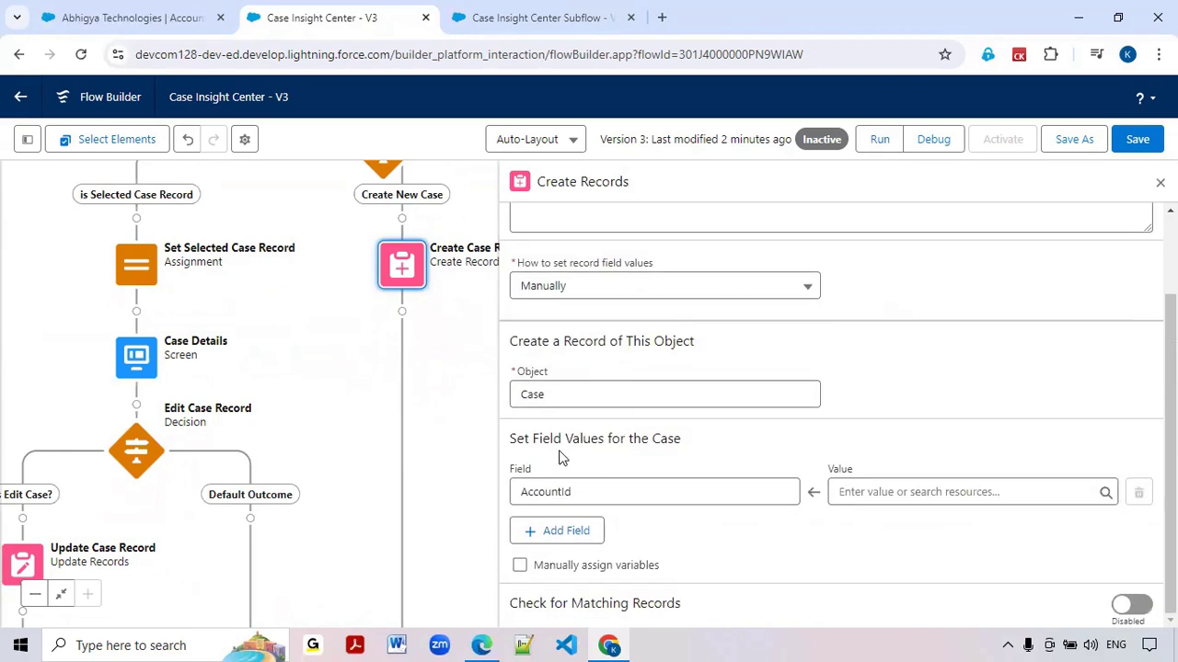
left_click(891, 491)
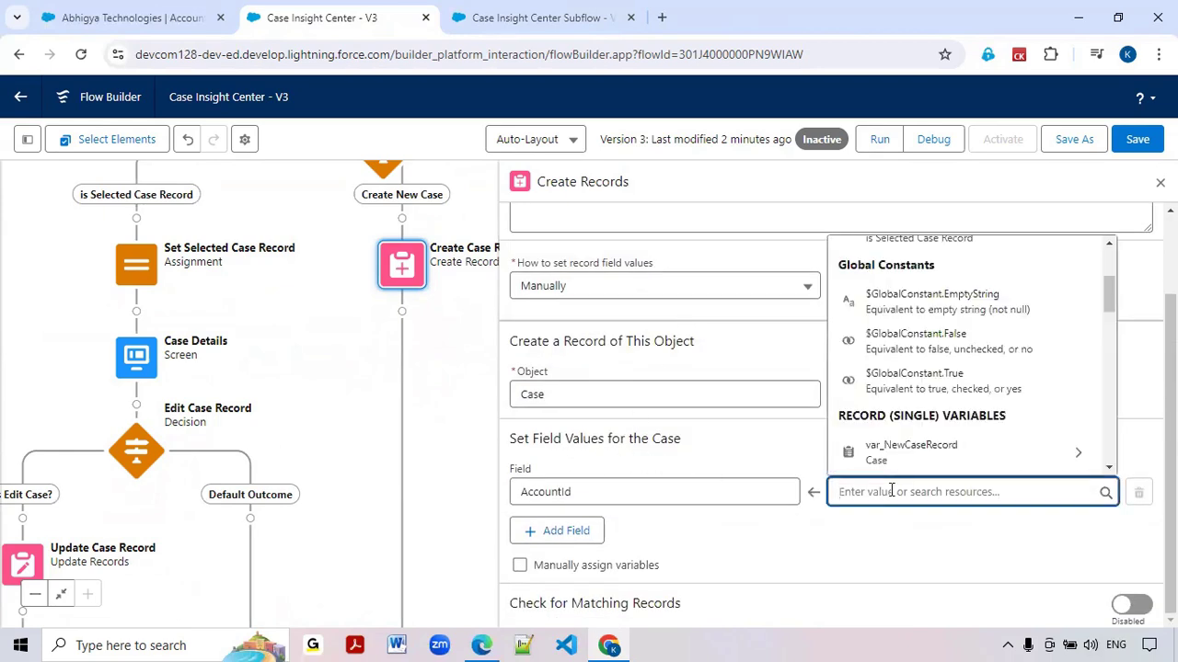
scroll(885, 442, "down", 5)
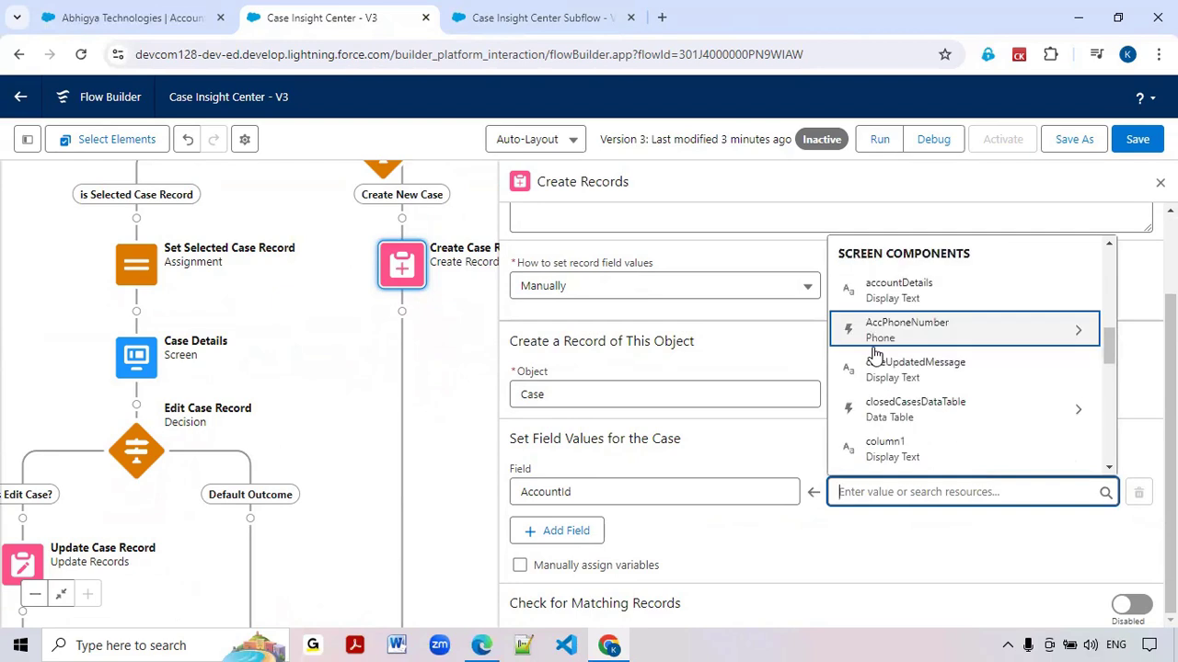
scroll(880, 396, "down", 4)
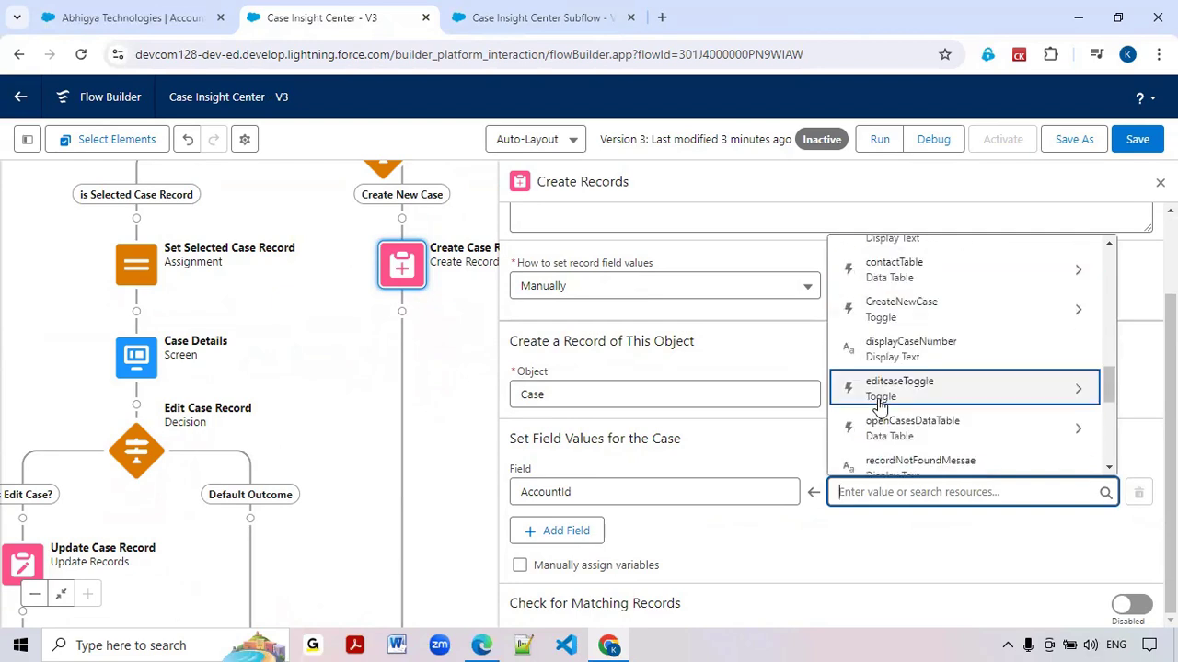
scroll(881, 418, "down", 4)
scroll(882, 423, "up", 6)
scroll(883, 432, "up", 4)
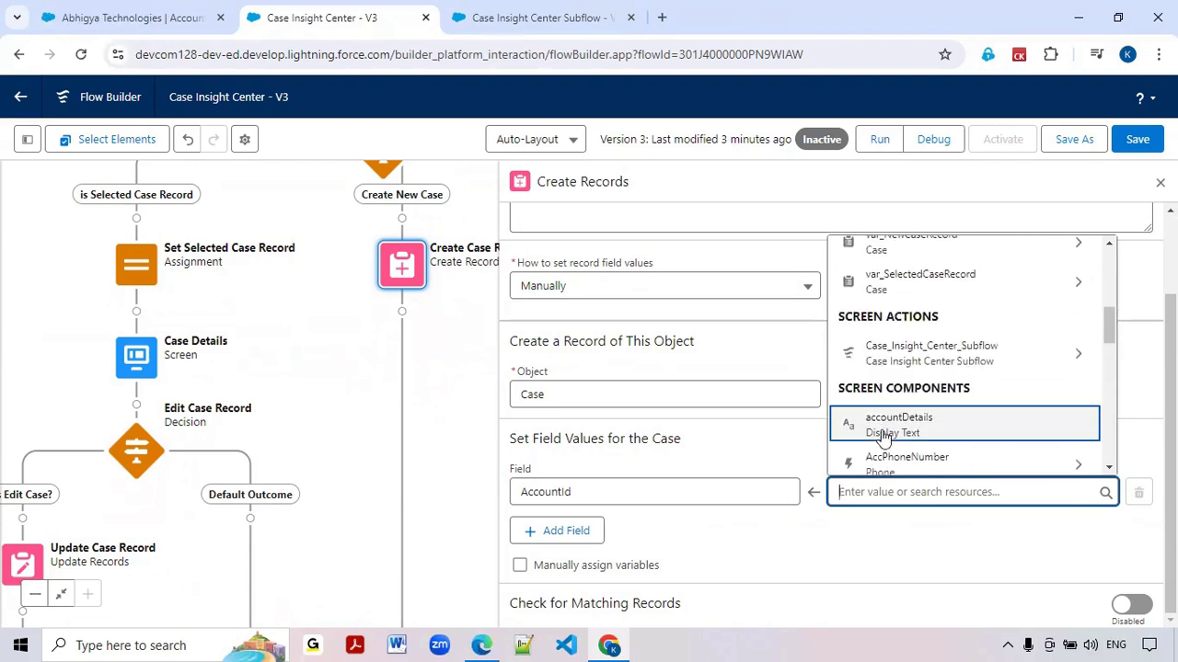
left_click(938, 358)
left_click(931, 374)
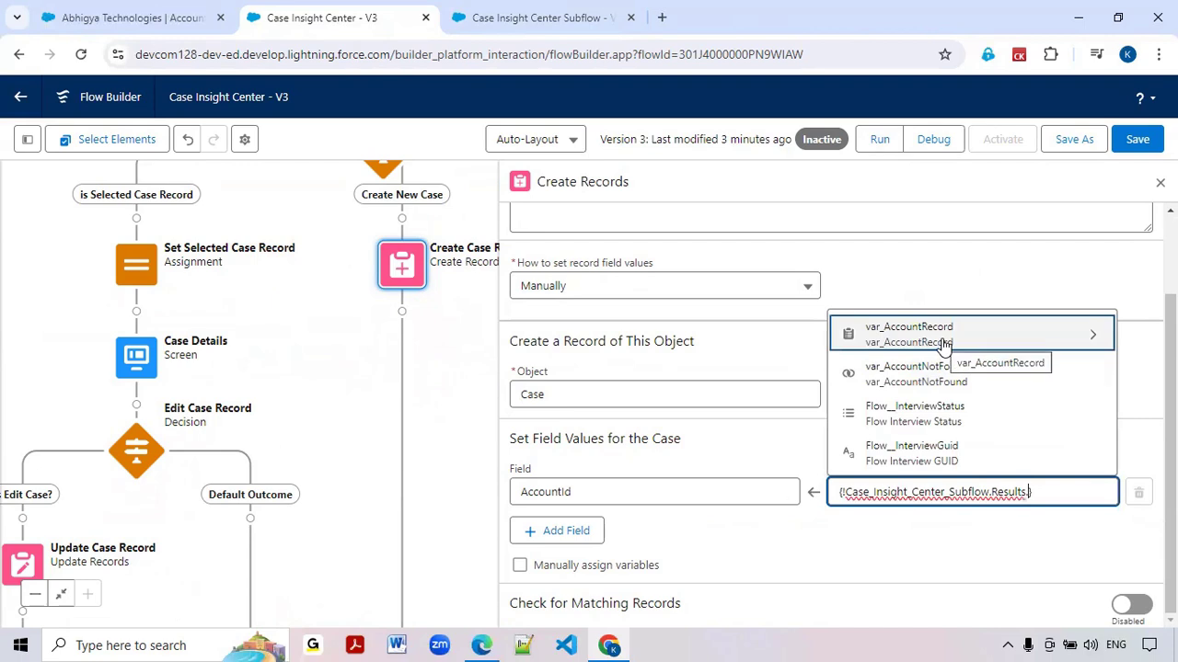
left_click(943, 336)
type("Id")
scroll(939, 355, "down", 1)
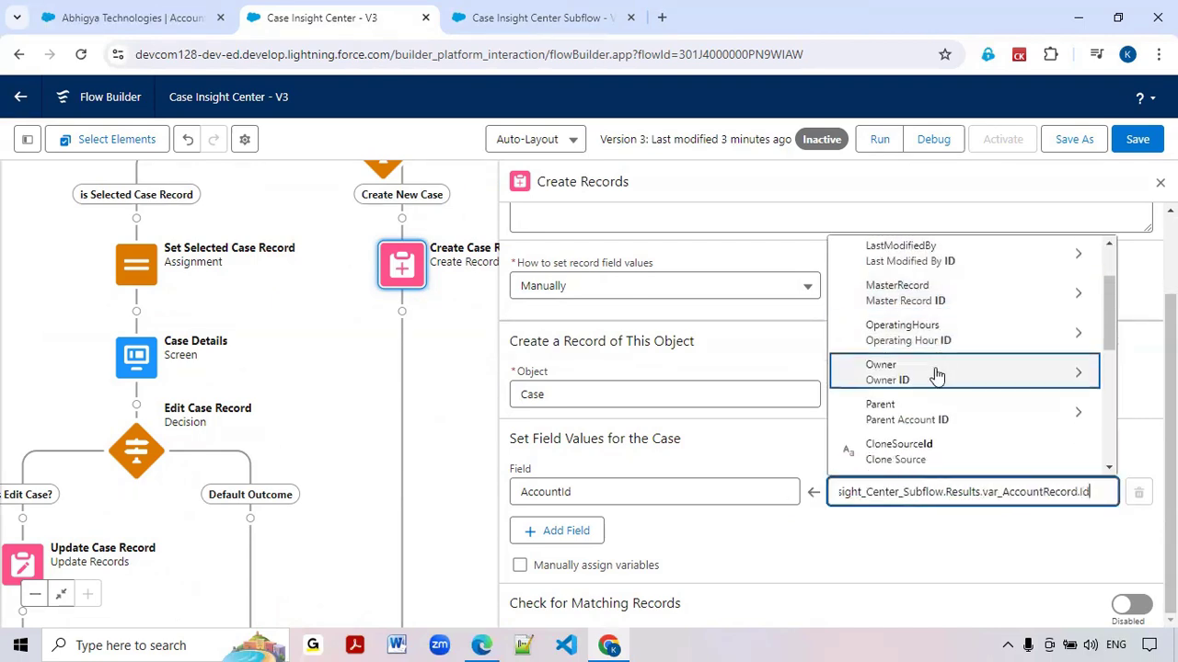
scroll(939, 379, "up", 2)
scroll(939, 377, "down", 2)
scroll(939, 359, "up", 3)
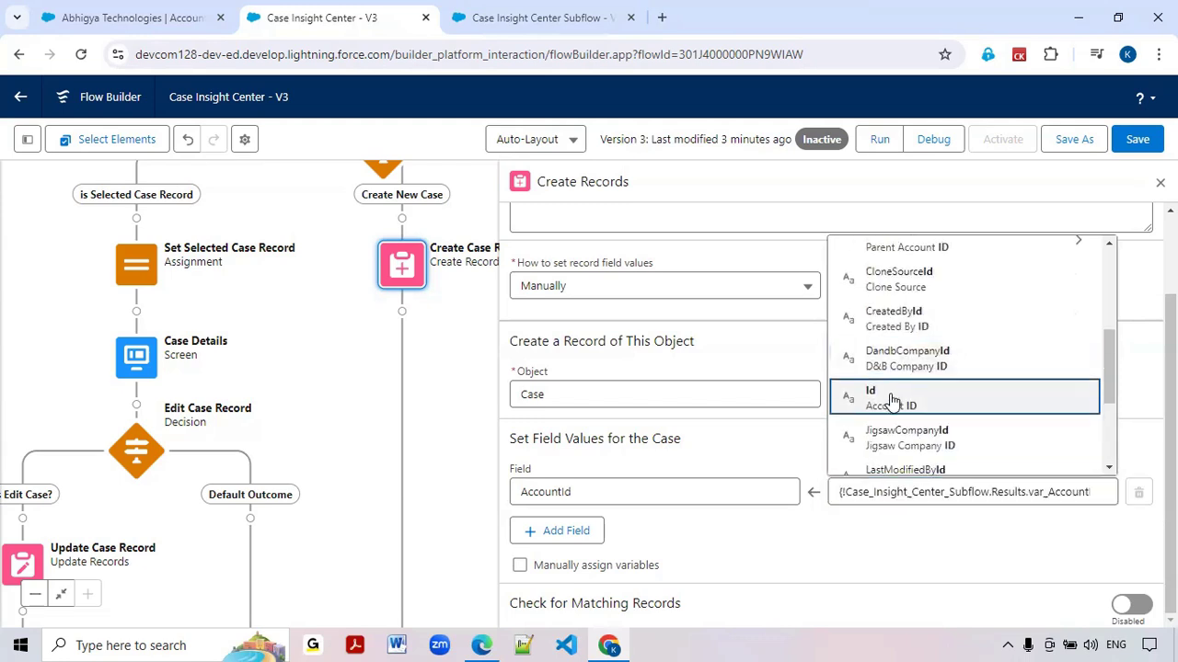
left_click(891, 400)
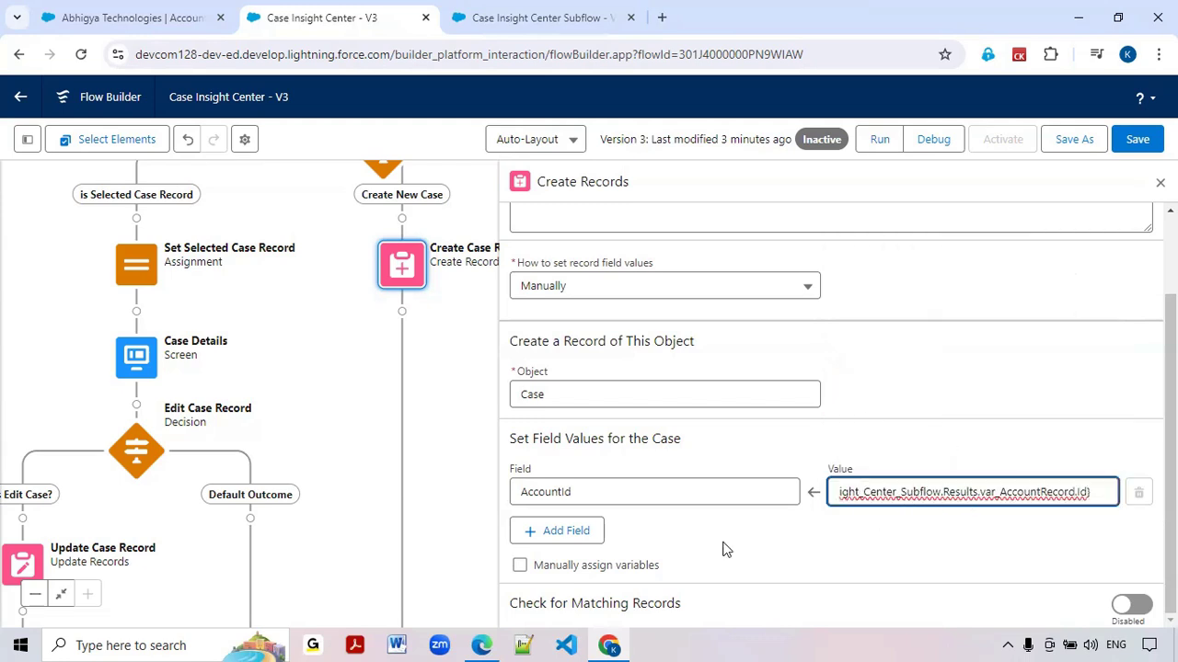
Add ContactId as a second field to fill in on the new case
left_click(552, 537)
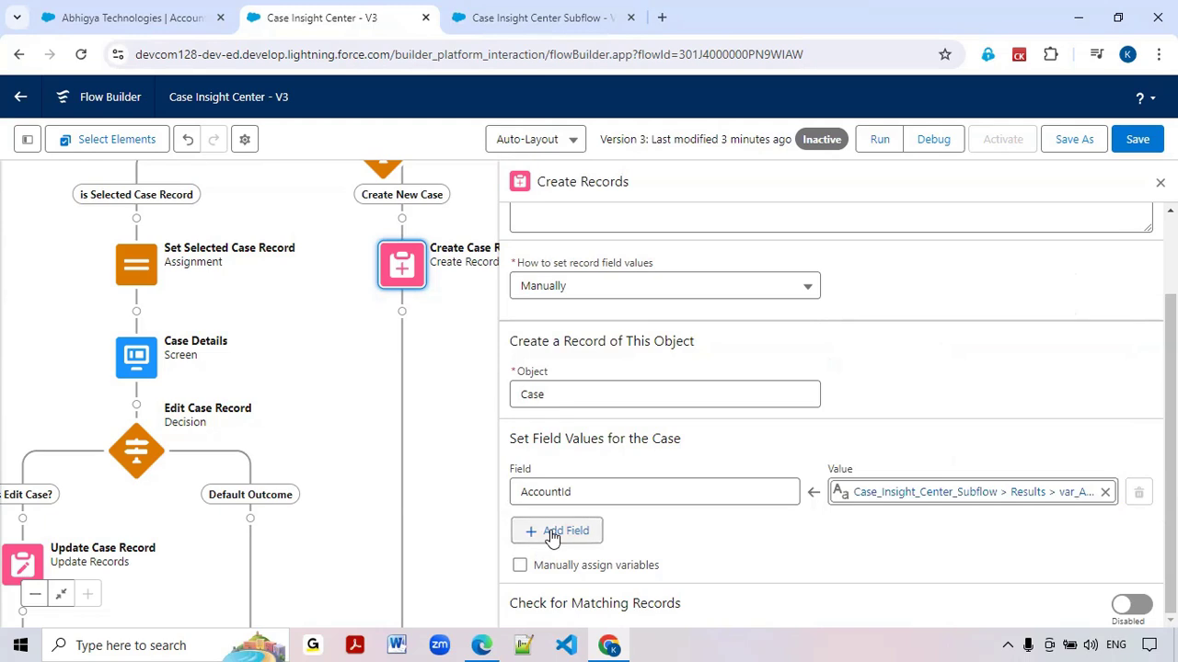
left_click(556, 532)
left_click(557, 549)
type("Conta")
left_click(608, 515)
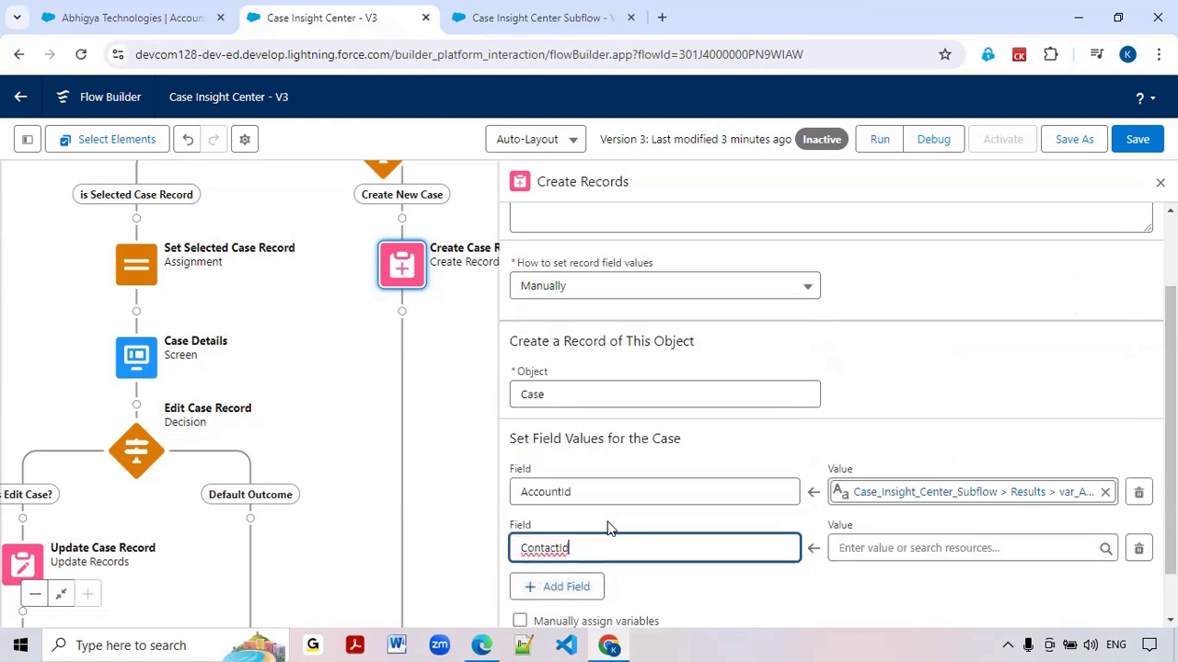
Set the ContactId field's value to the Id of contactTable's First Selected Row
left_click(879, 544)
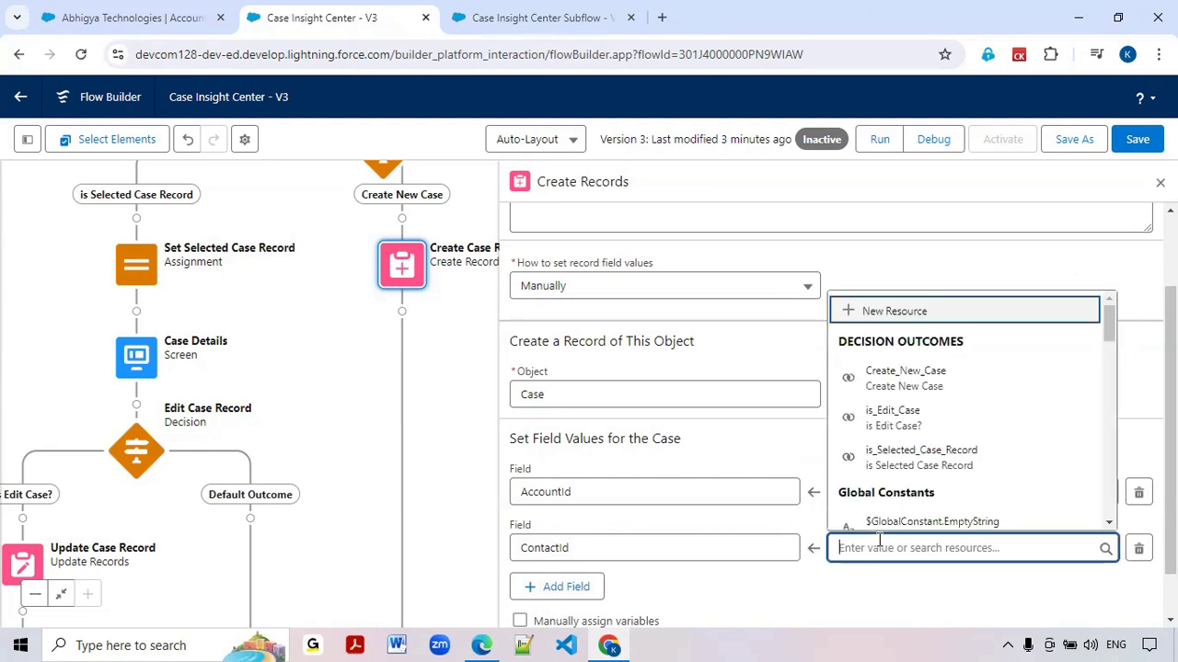
type("contac")
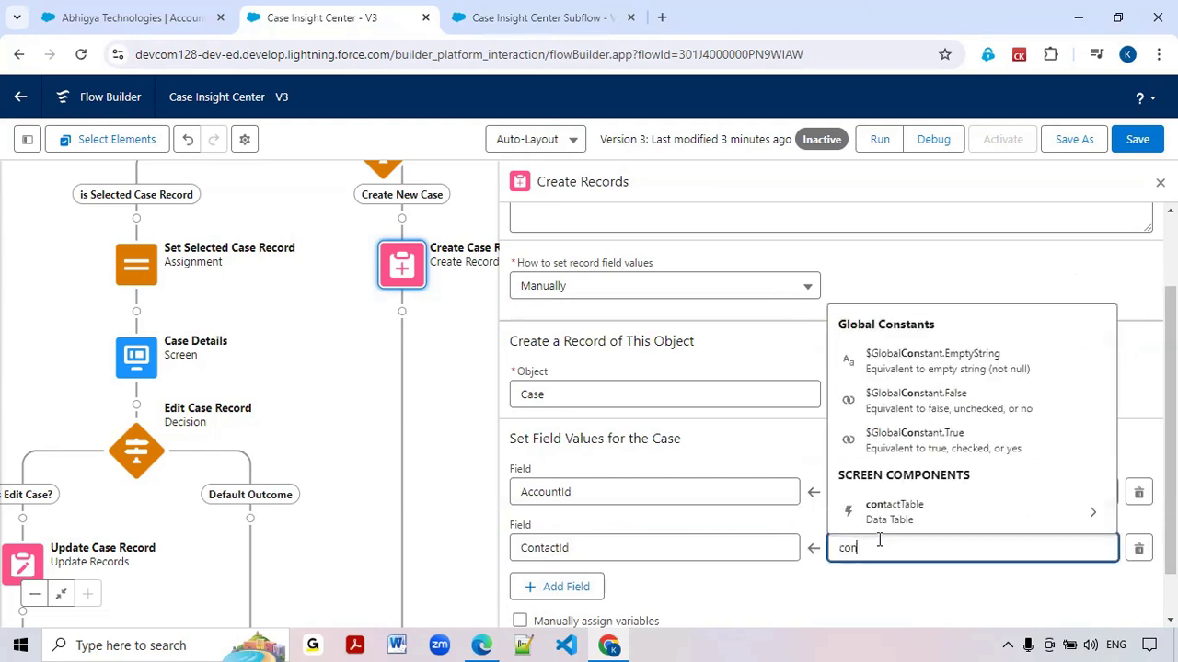
left_click(880, 513)
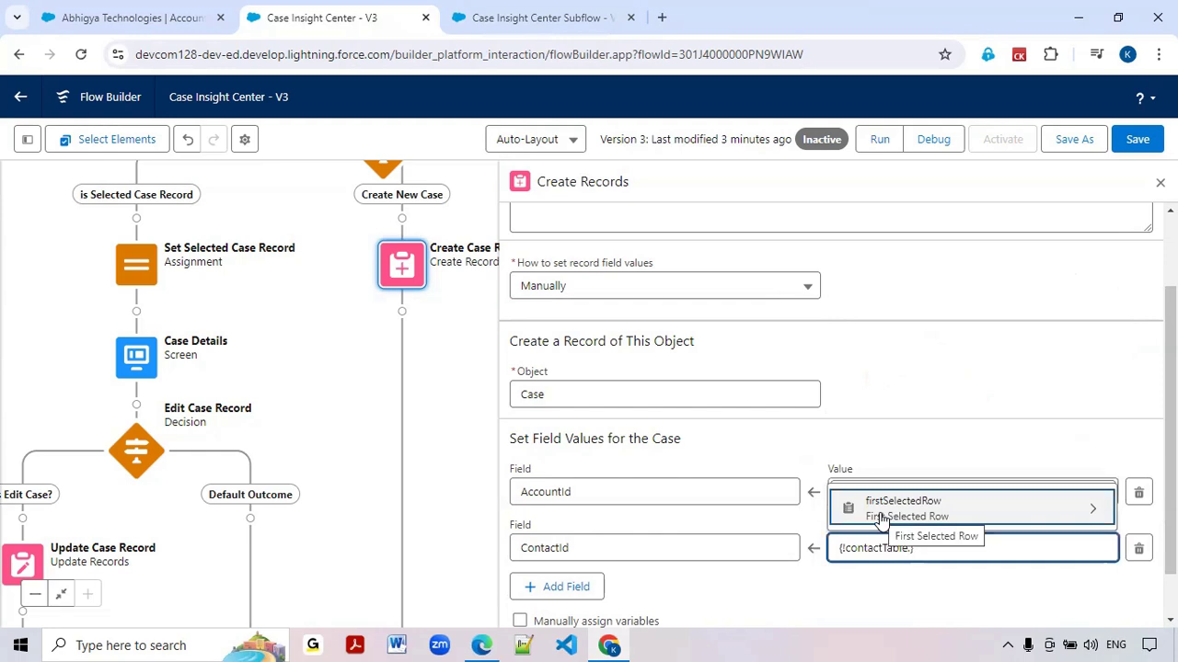
left_click(940, 521)
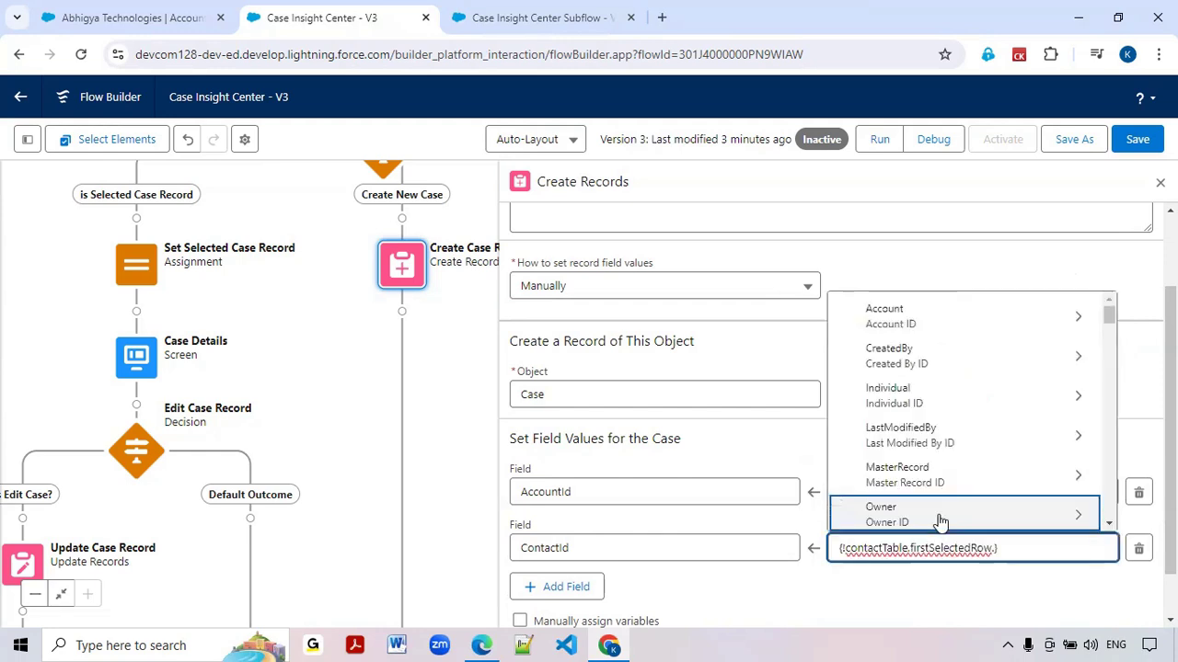
type("Id")
scroll(920, 483, "down", 3)
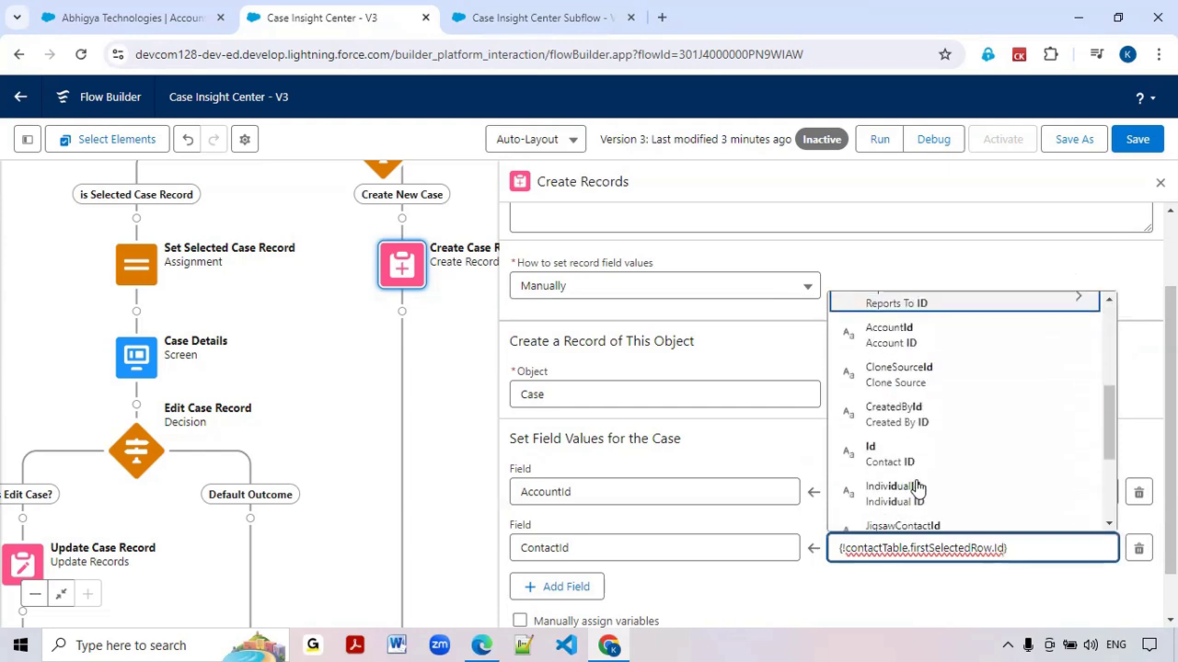
left_click(904, 455)
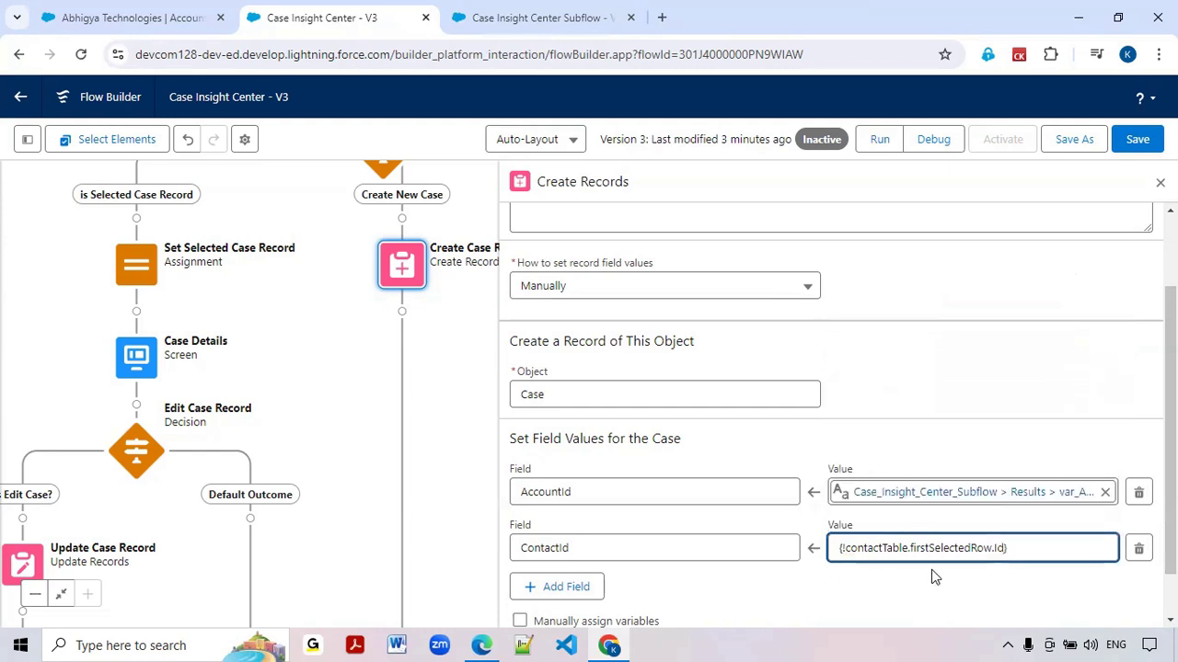
left_click(704, 516)
Add the Subject field for the new case and map it to the Subject of var_NewCaseRecord
scroll(683, 488, "down", 1)
left_click(557, 534)
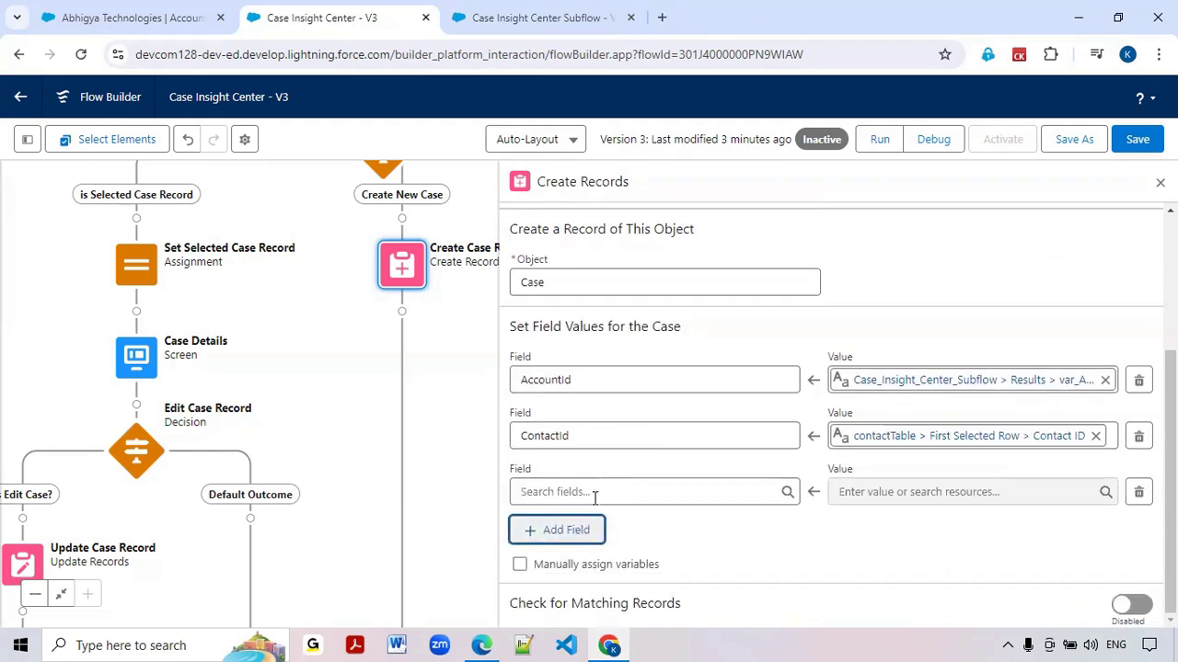
left_click(595, 497)
type("Subj")
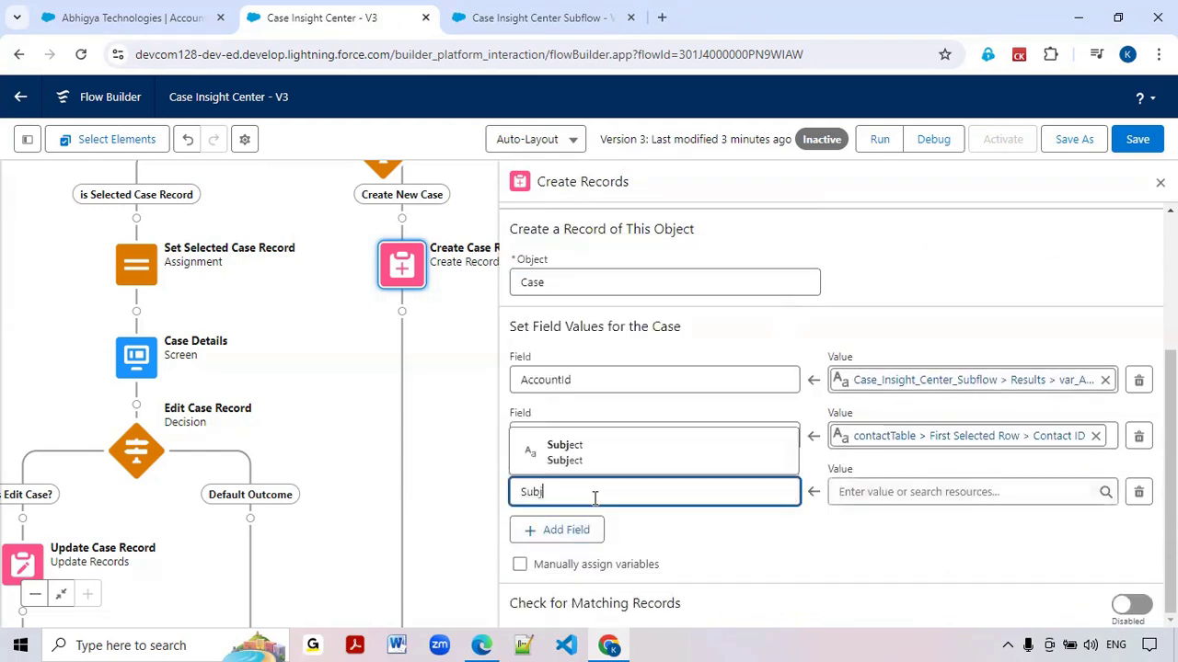
left_click(604, 457)
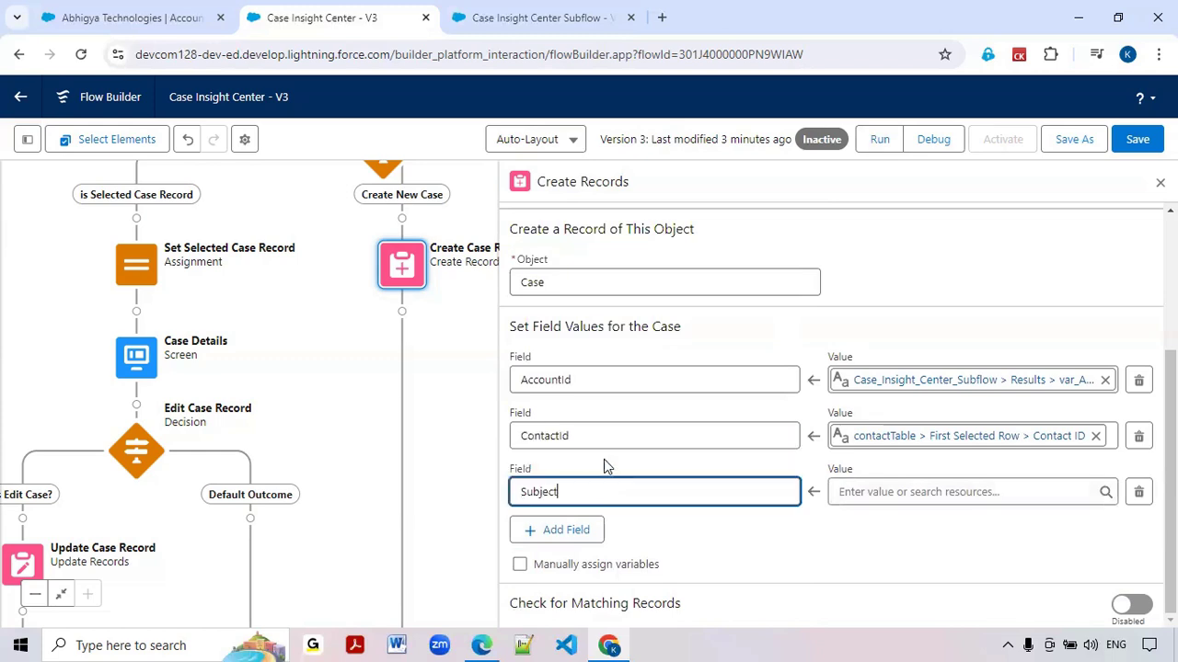
left_click(937, 497)
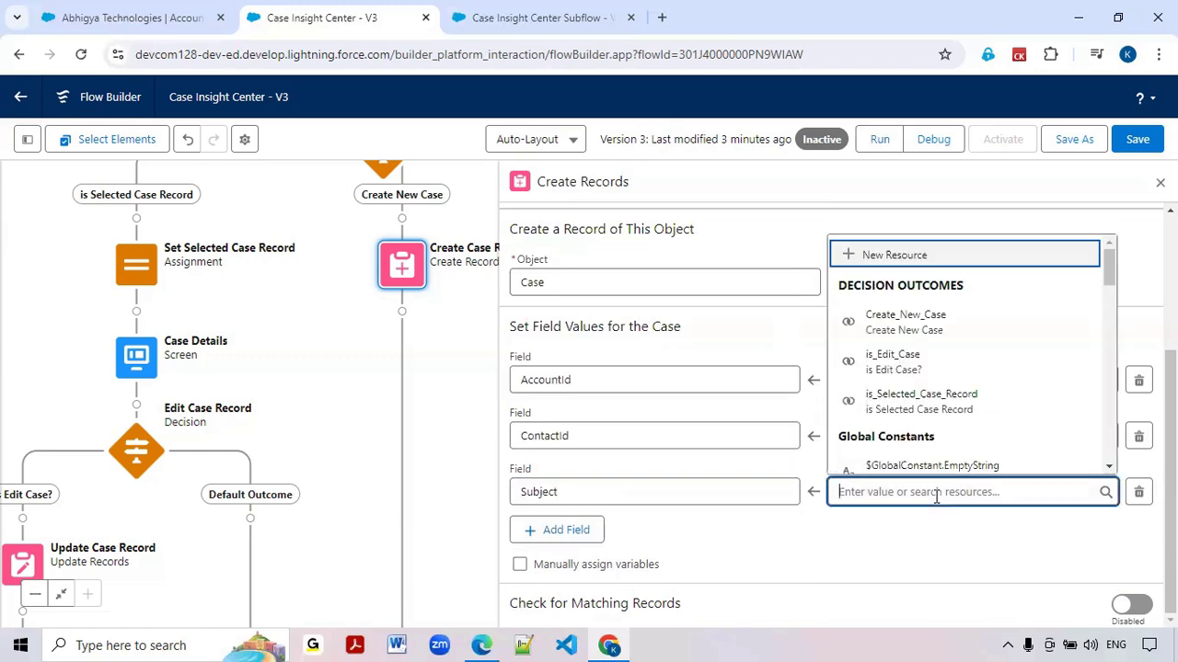
type("new")
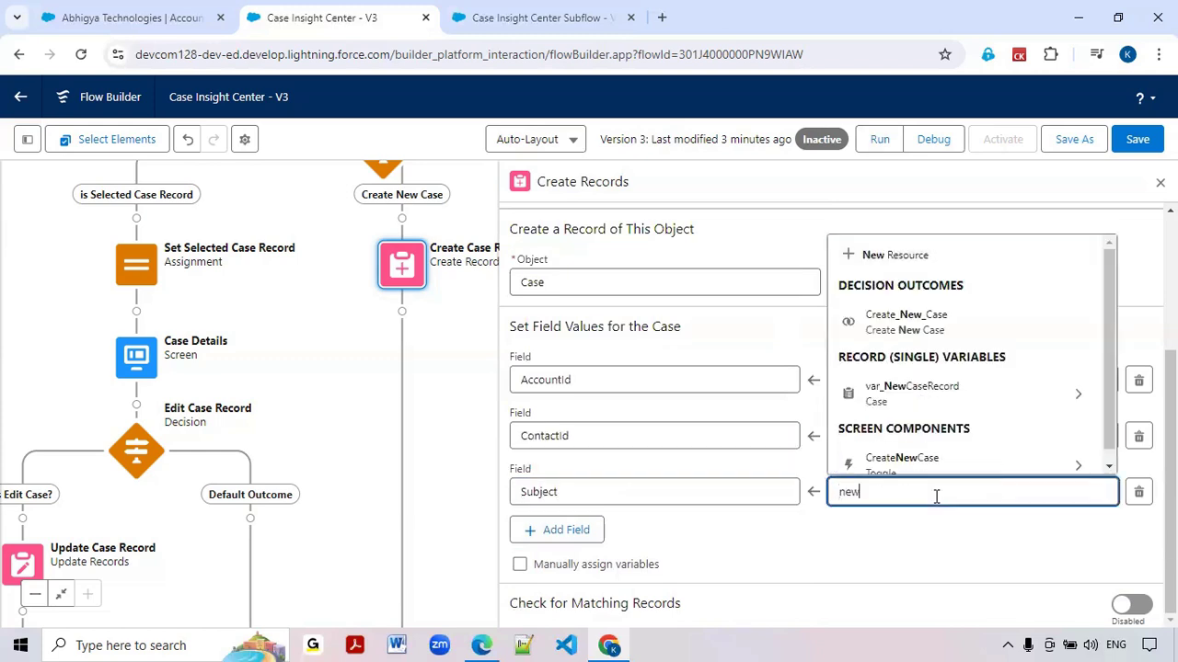
left_click(951, 395)
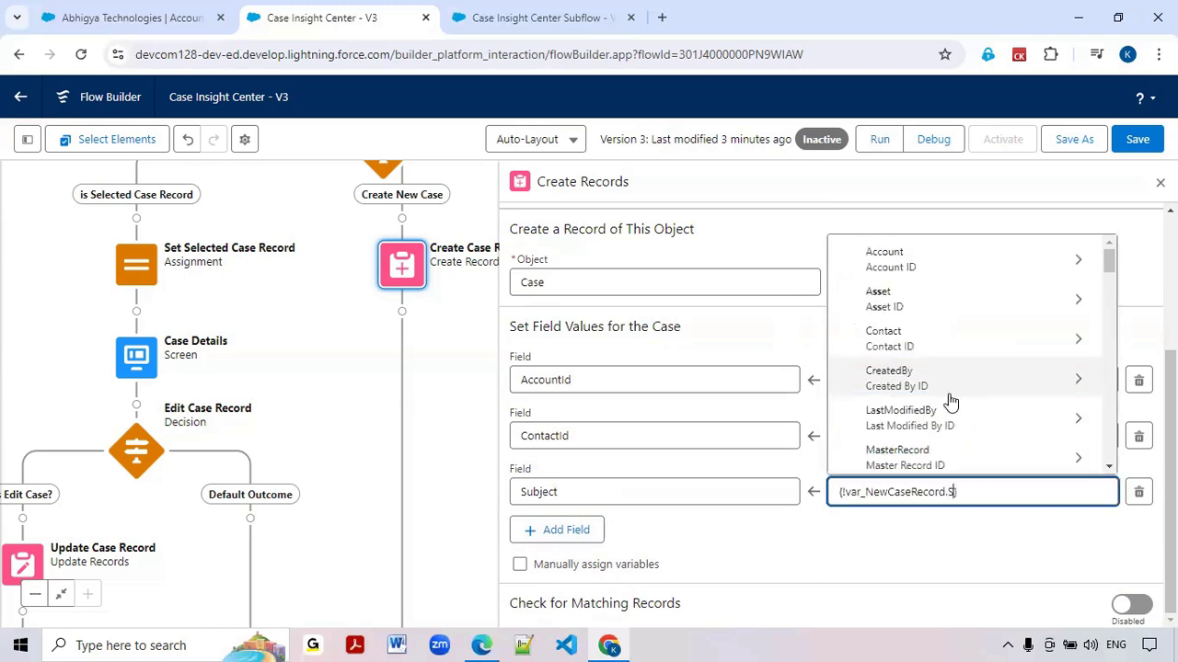
type("Subj")
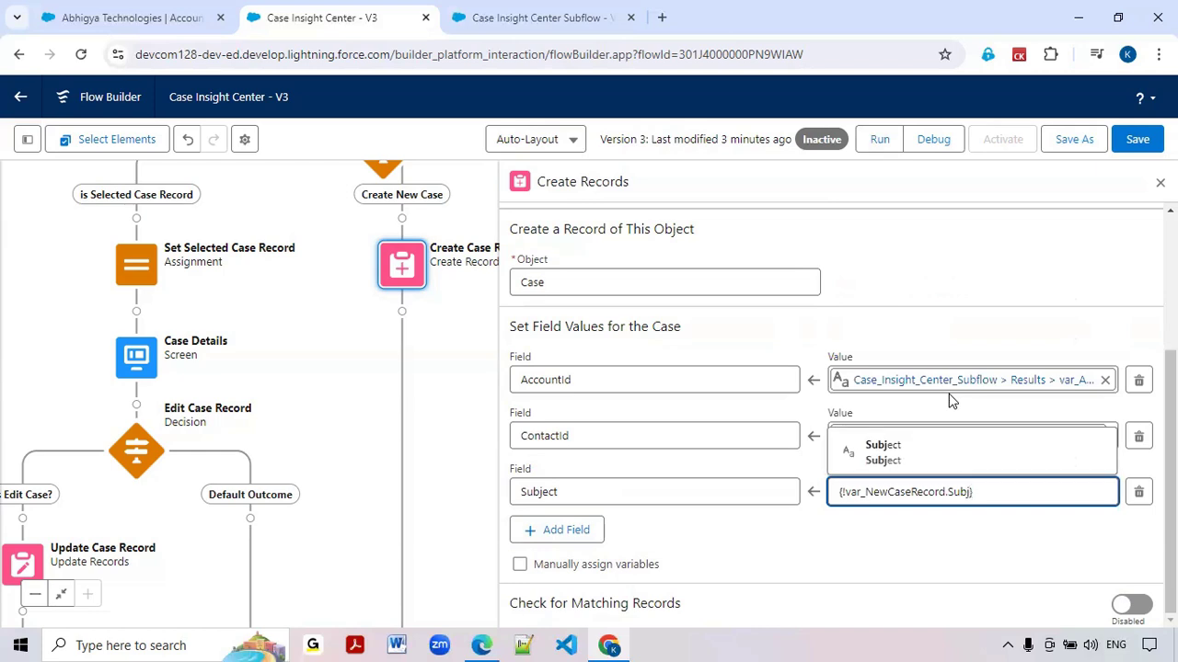
left_click(899, 446)
Add the Priority field for the new case and map it to the Priority of var_NewCaseRecord
left_click(586, 532)
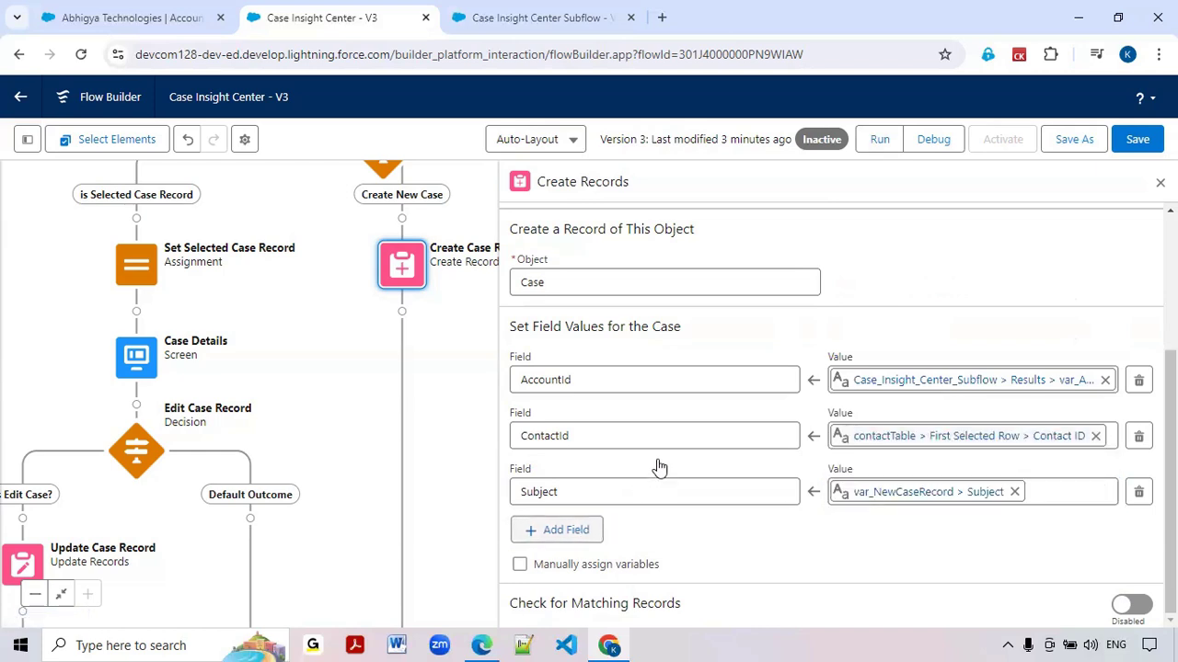
left_click(583, 493)
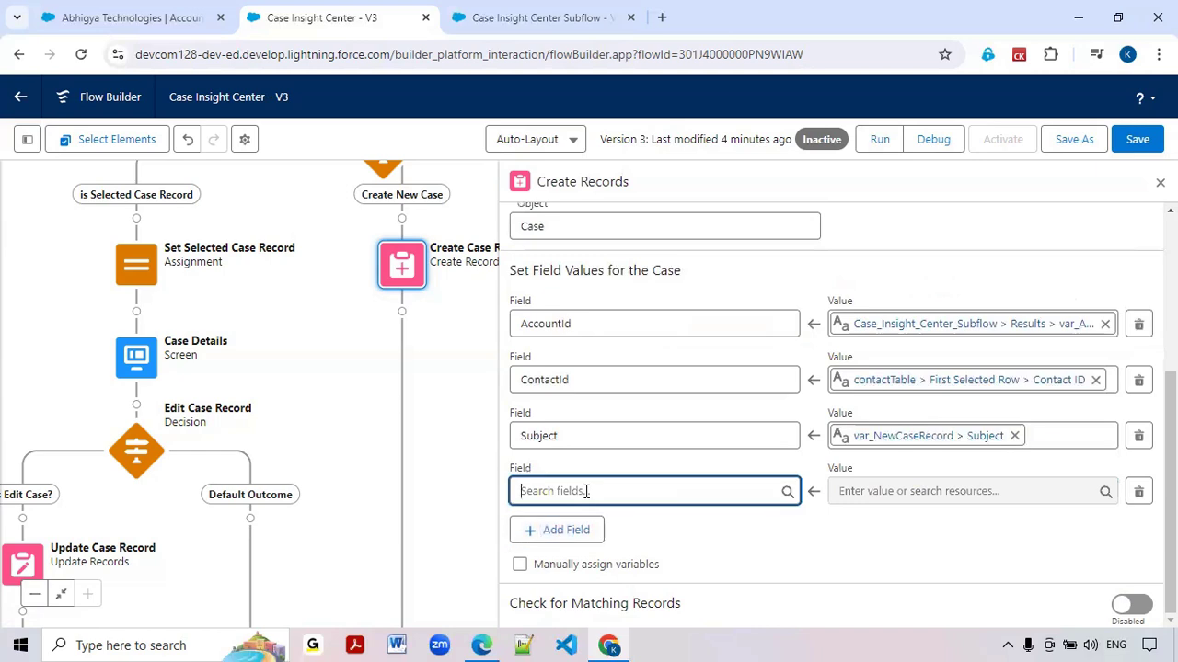
type("pri")
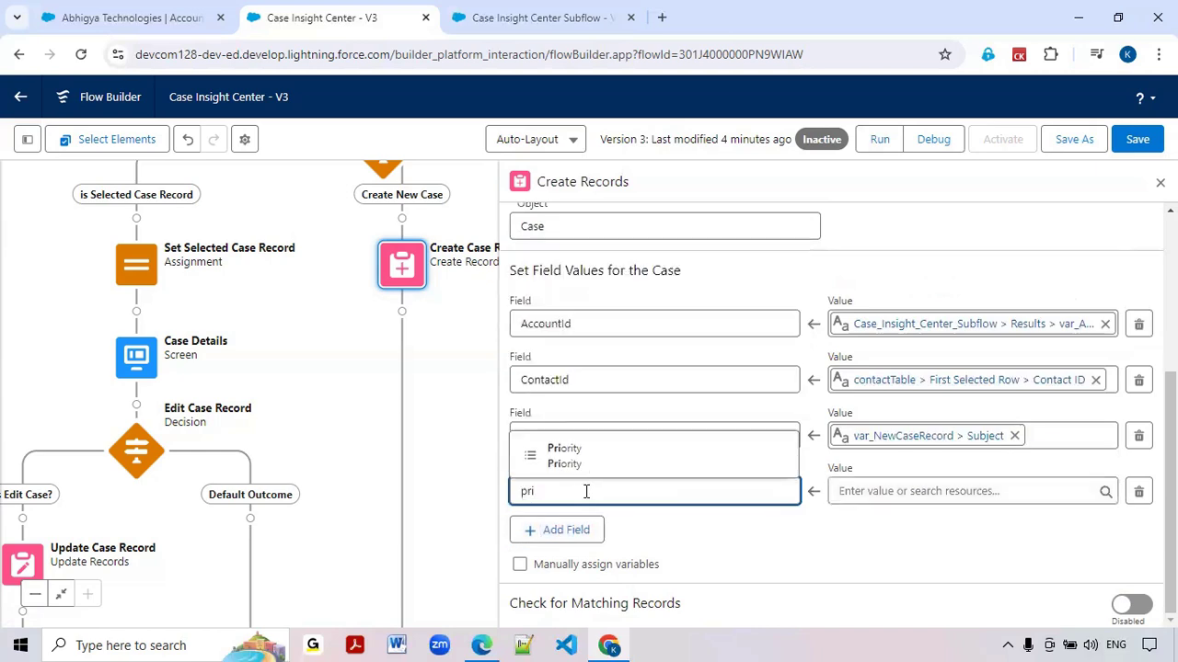
left_click(623, 455)
left_click(861, 495)
type("var")
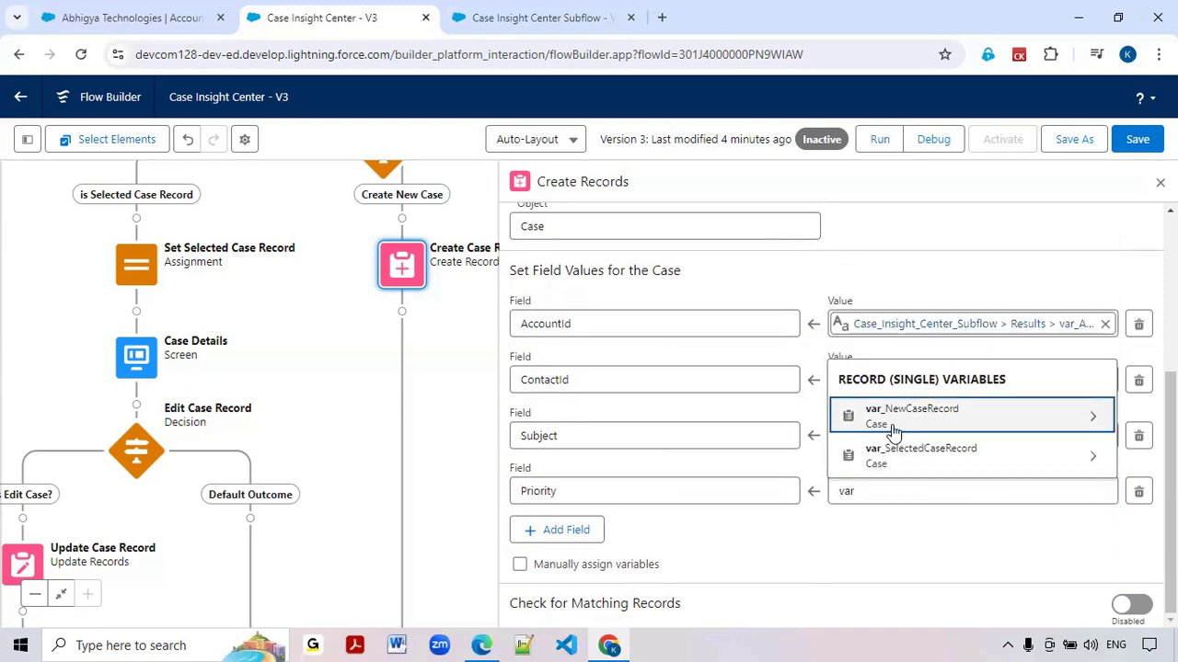
left_click(893, 419)
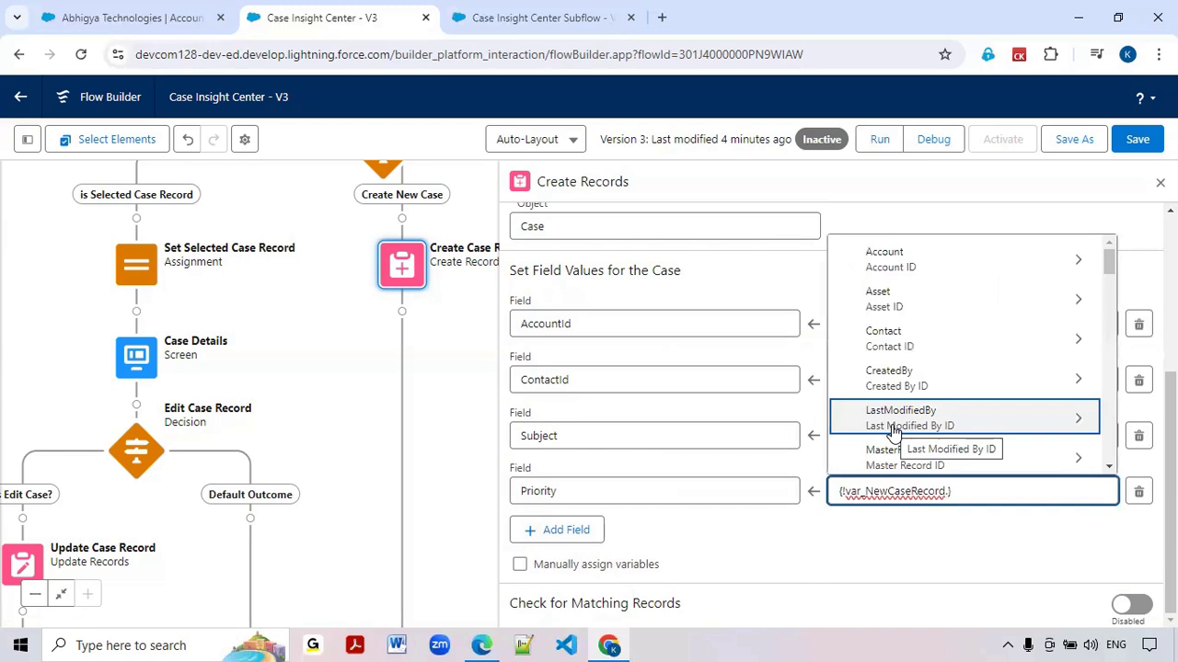
type("pri")
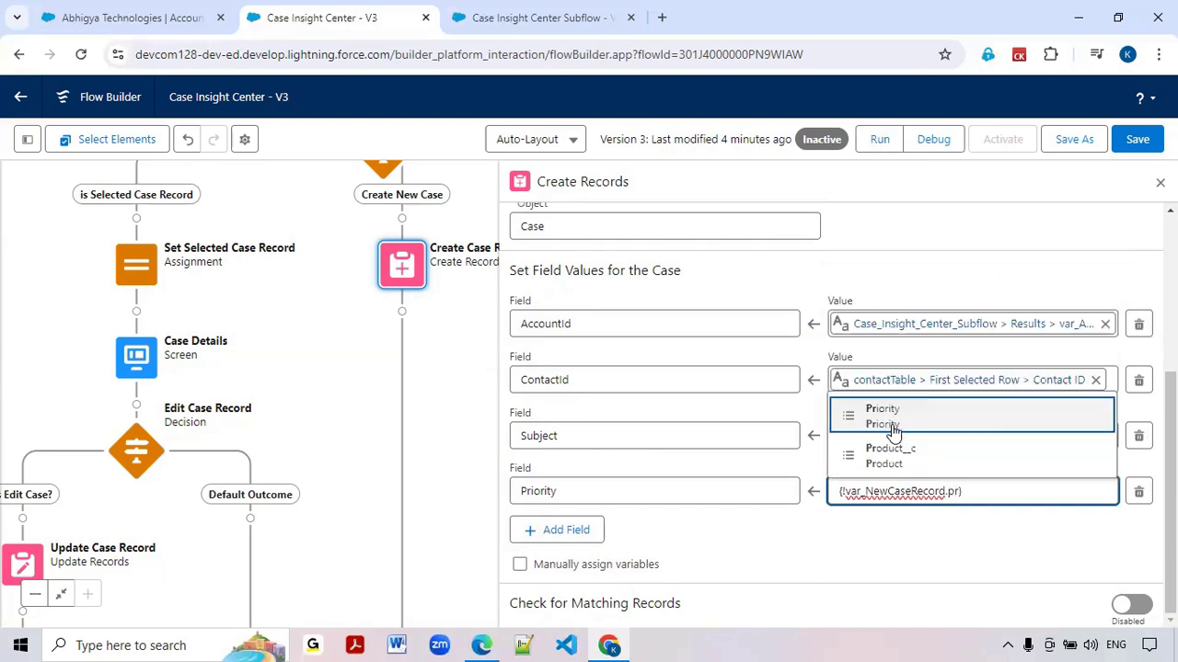
left_click(893, 428)
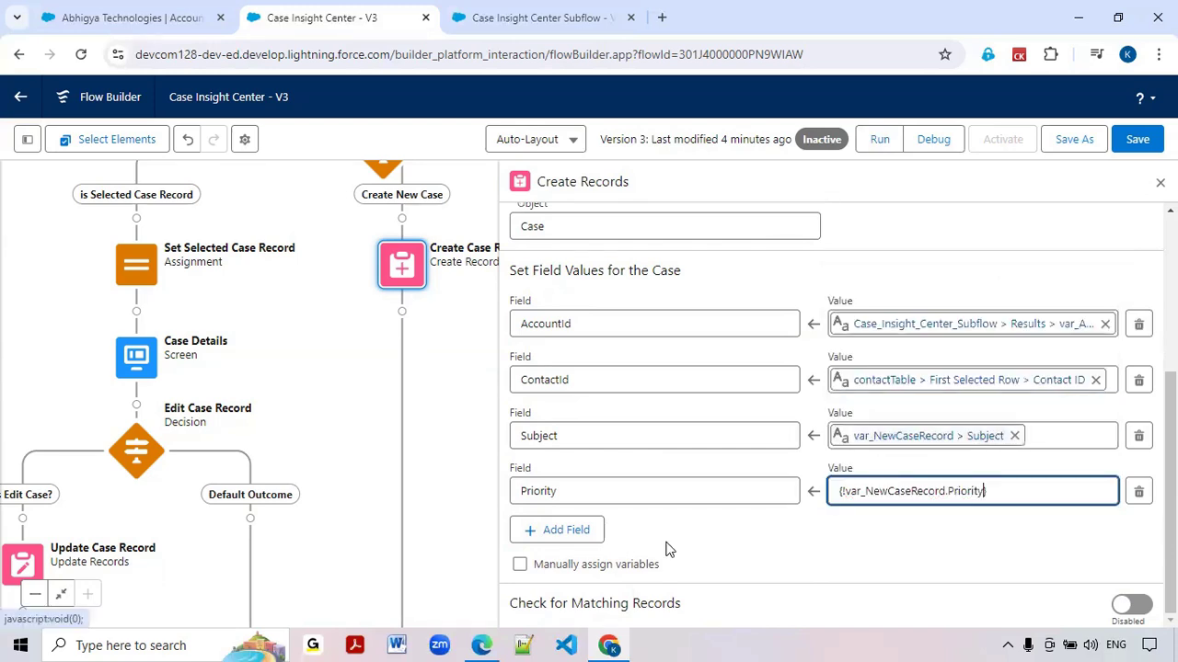
Add Type (Case Type) as the fifth field to fill in on the new case
left_click(581, 534)
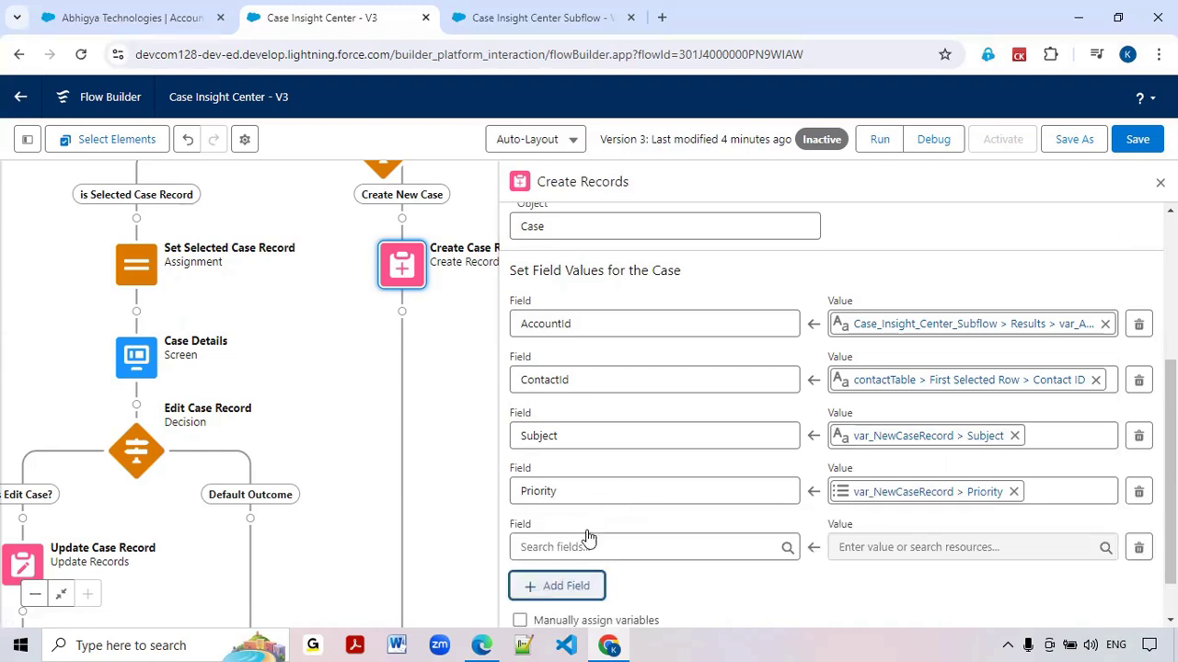
scroll(589, 537, "down", 1)
left_click(595, 489)
type("case")
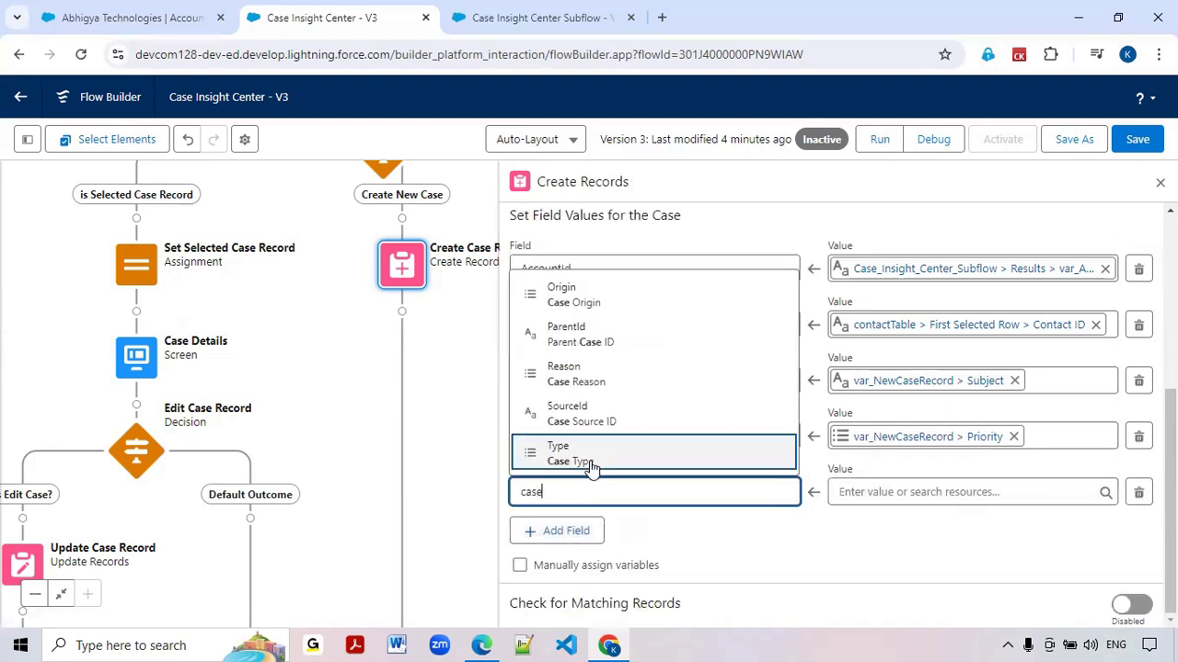
left_click(590, 458)
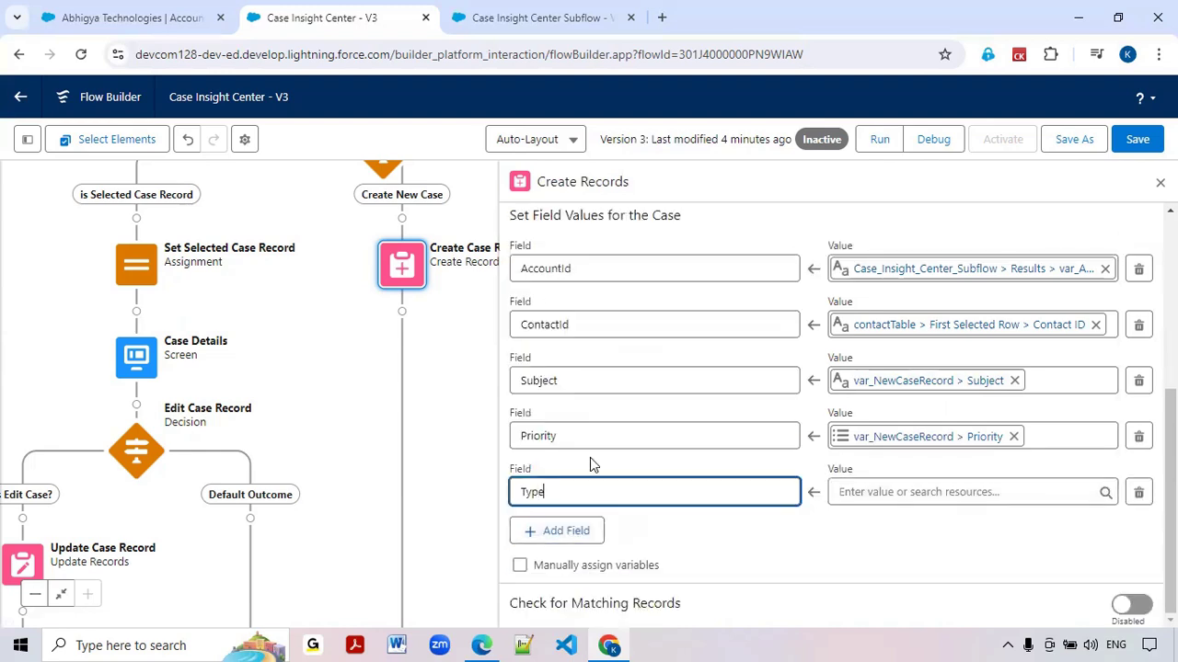
Map the Type field's value to the Type of var_NewCaseRecord
left_click(886, 494)
type("var")
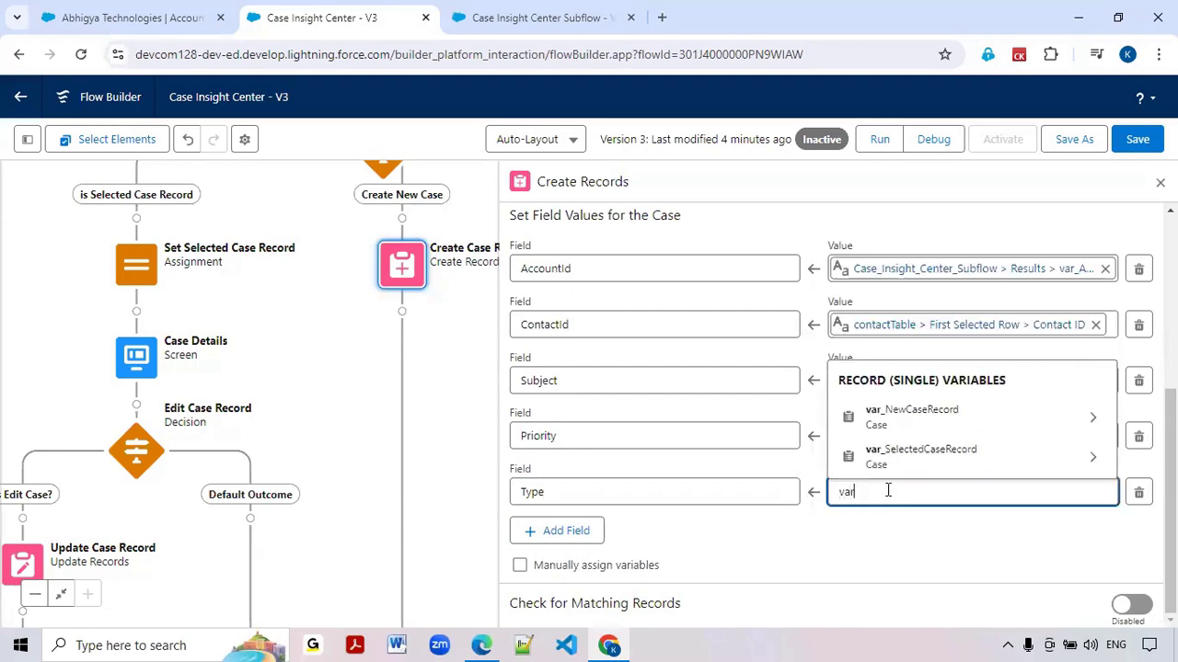
left_click(908, 420)
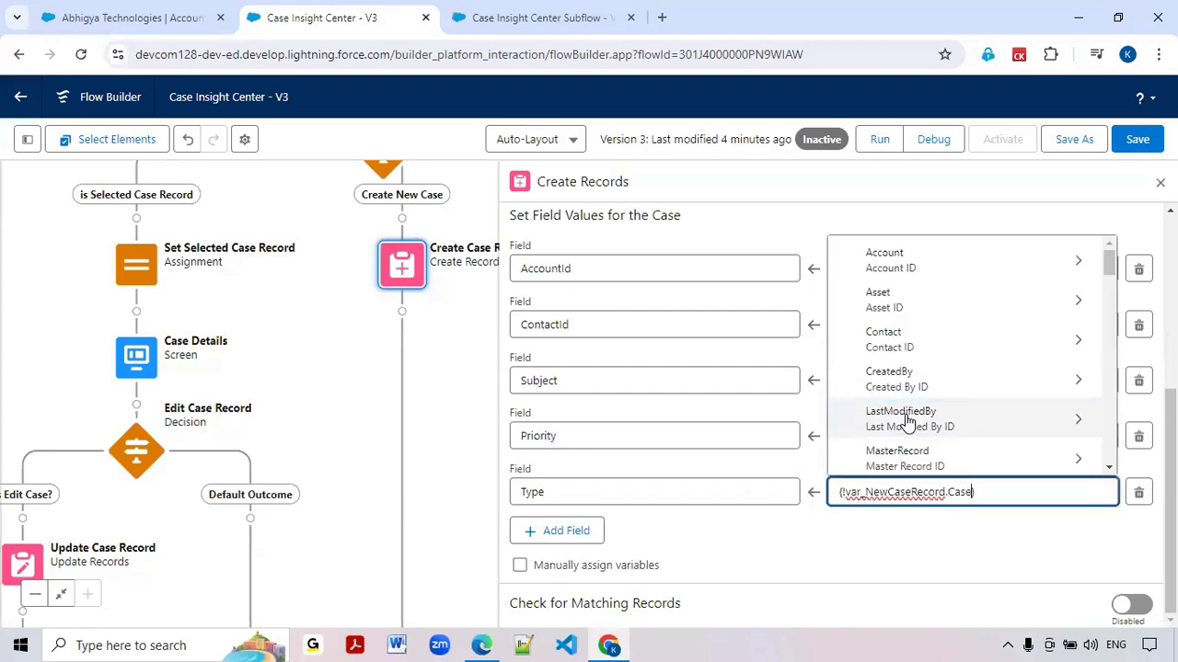
type("Ty")
key("BackSpace")
key("BackSpace")
key("BackSpace")
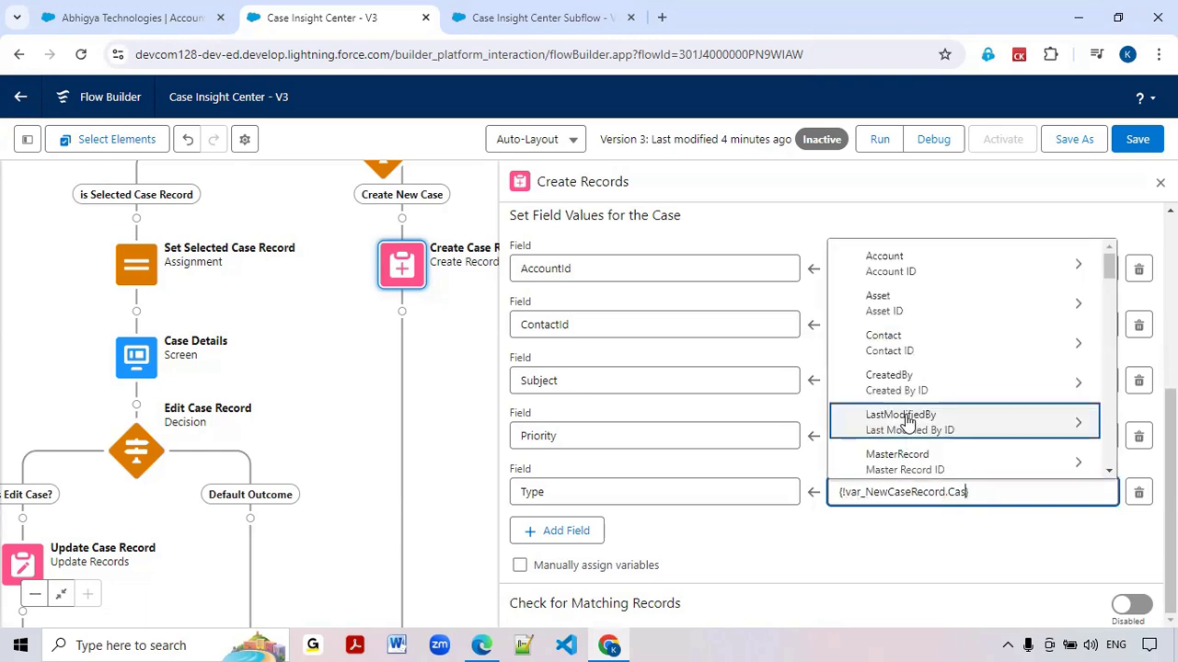
type("e")
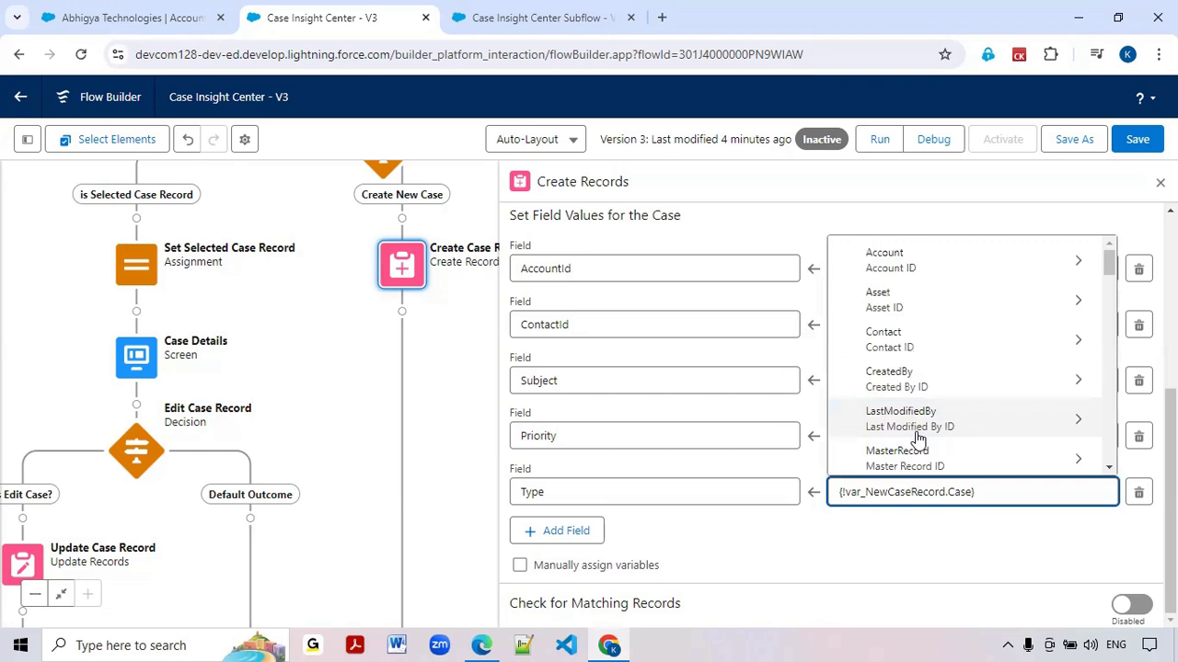
scroll(917, 439, "down", 5)
scroll(918, 439, "down", 2)
type("yp")
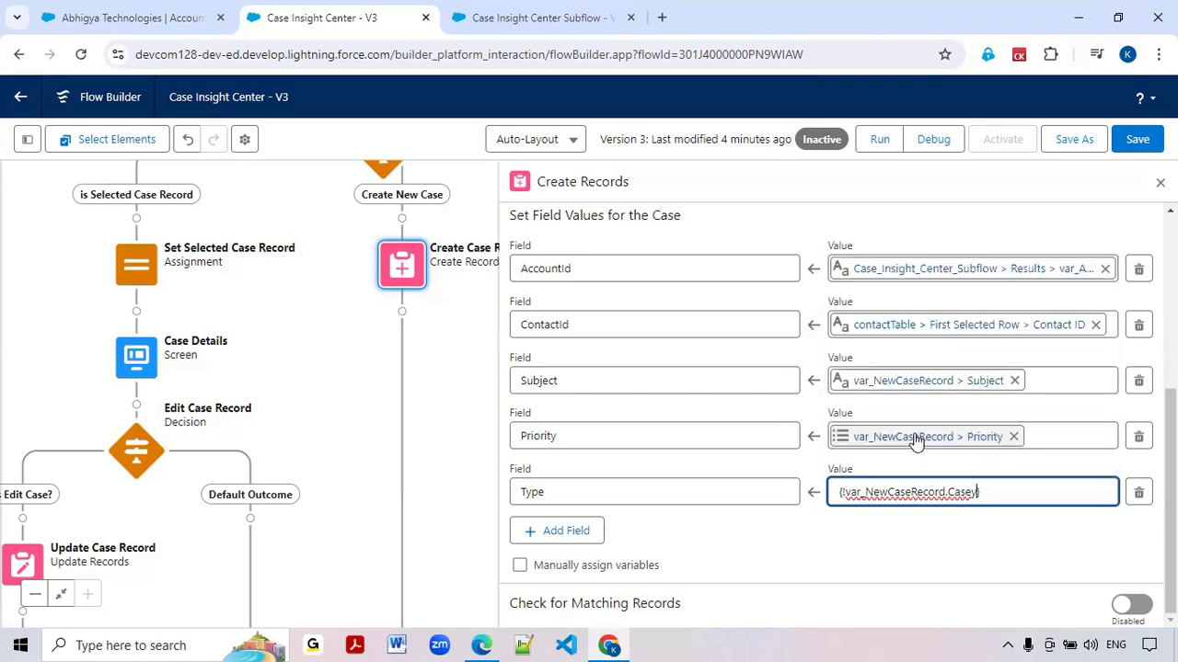
key("BackSpace")
key("BackSpace")
key("BackSpace")
key("BackSpace")
key("BackSpace")
key("BackSpace")
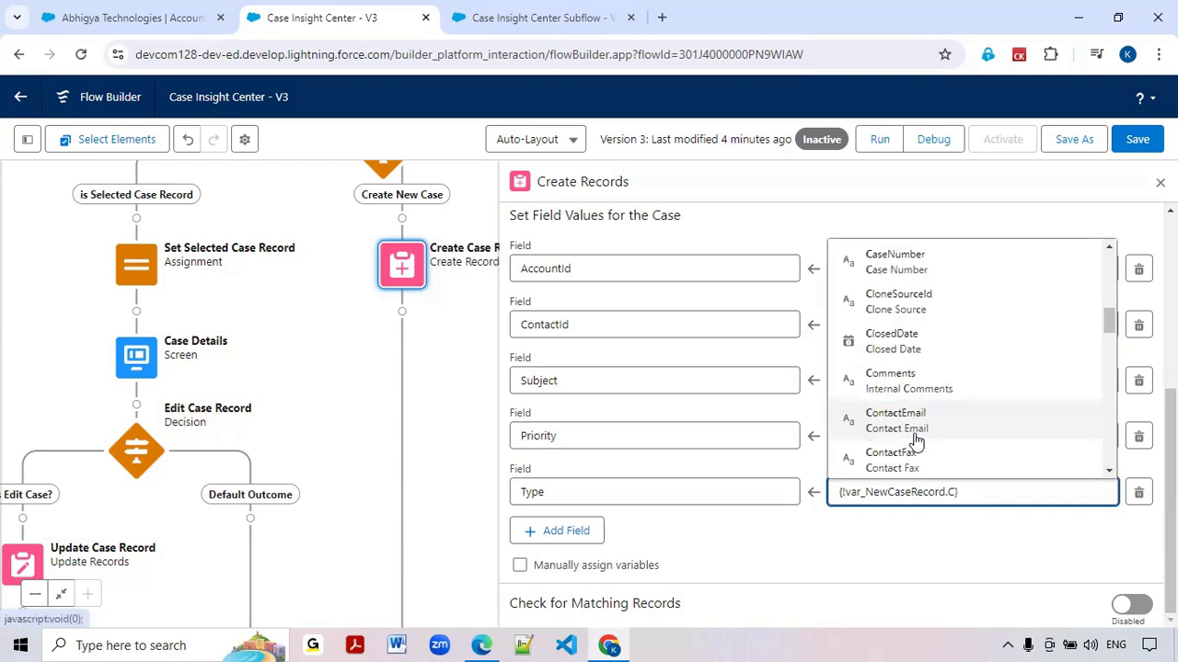
type("Type")
left_click(913, 459)
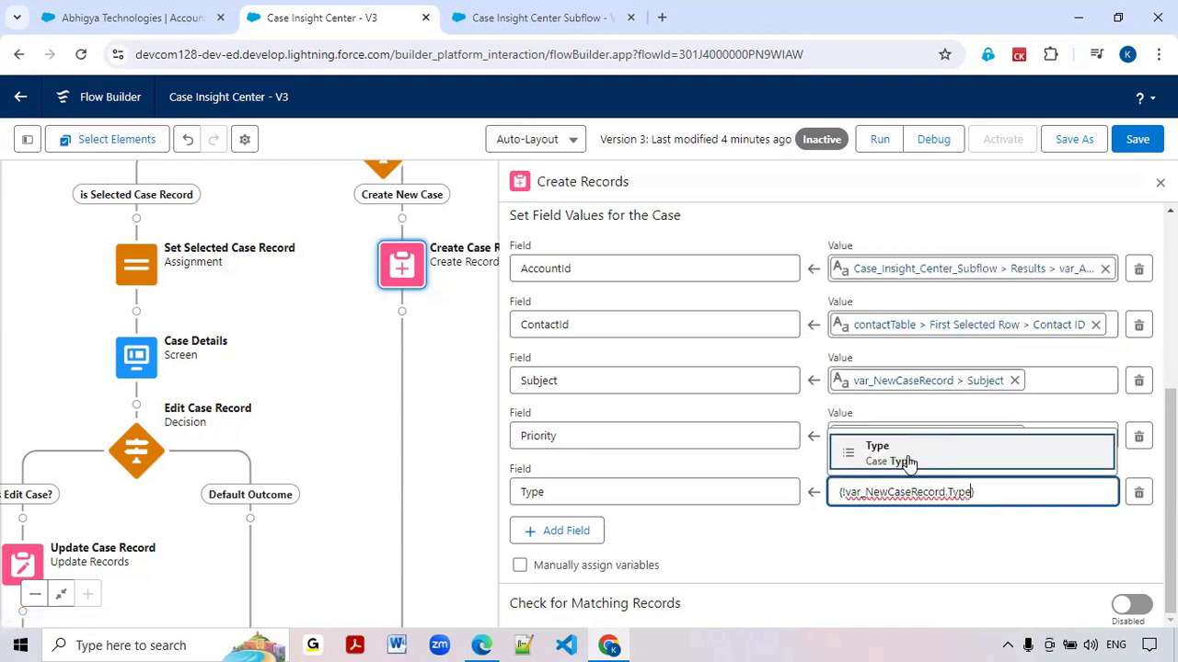
Add the Reason field for the new case and map it to the Reason of var_NewCaseRecord
left_click(586, 543)
left_click(580, 534)
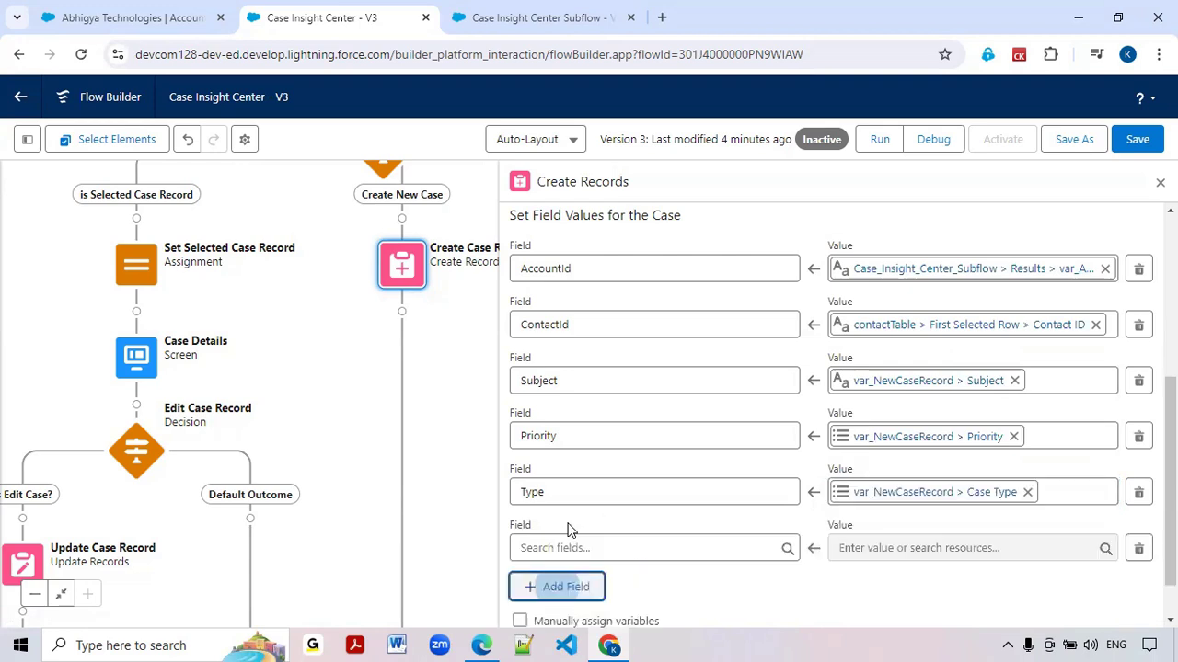
scroll(566, 529, "down", 1)
left_click(571, 491)
type("Reas")
left_click(590, 460)
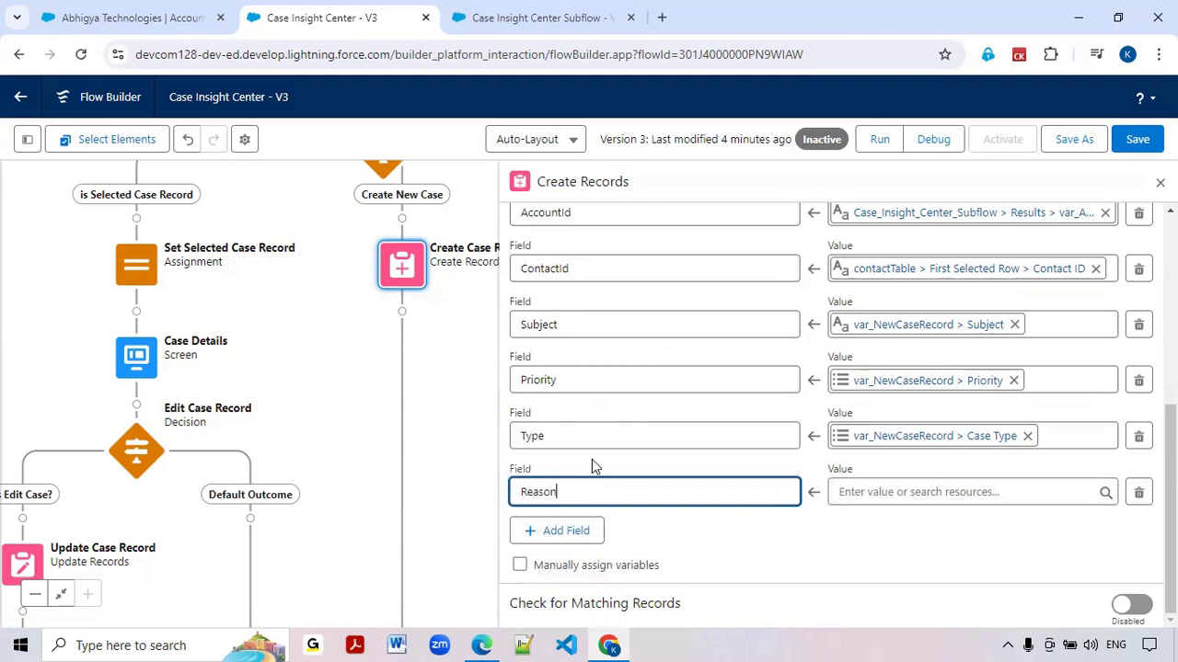
left_click(893, 492)
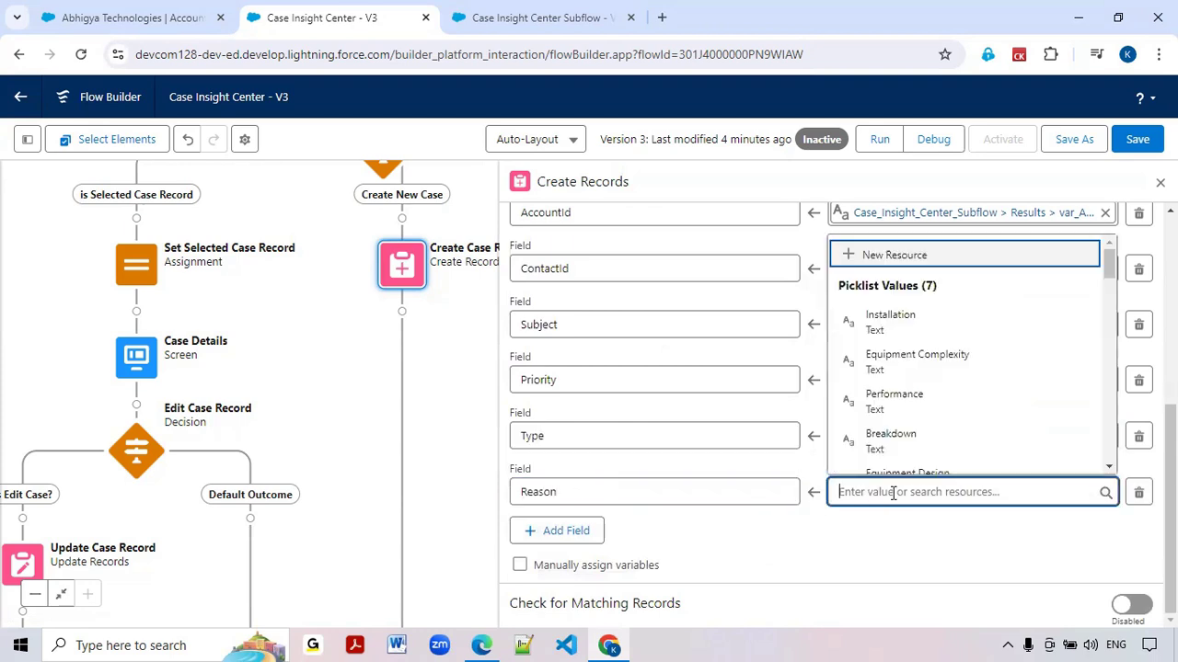
type("var")
left_click(888, 419)
type("reas")
left_click(891, 460)
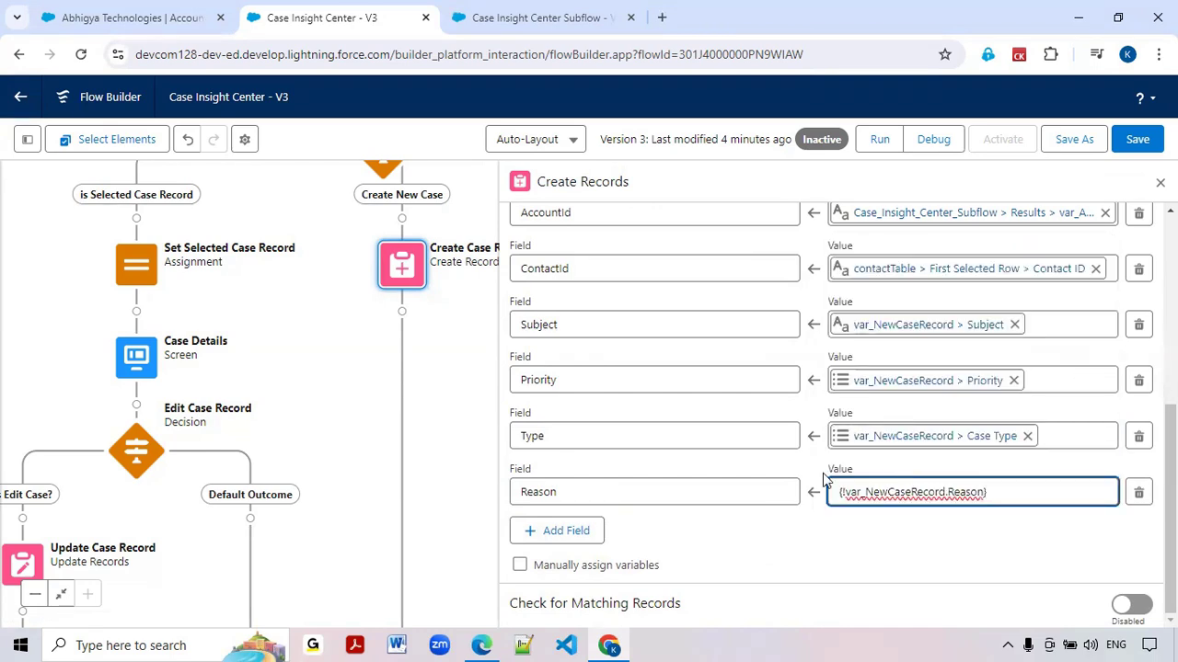
Add the Description field for the new case and map it to the Description of var_NewCaseRecord
left_click(570, 540)
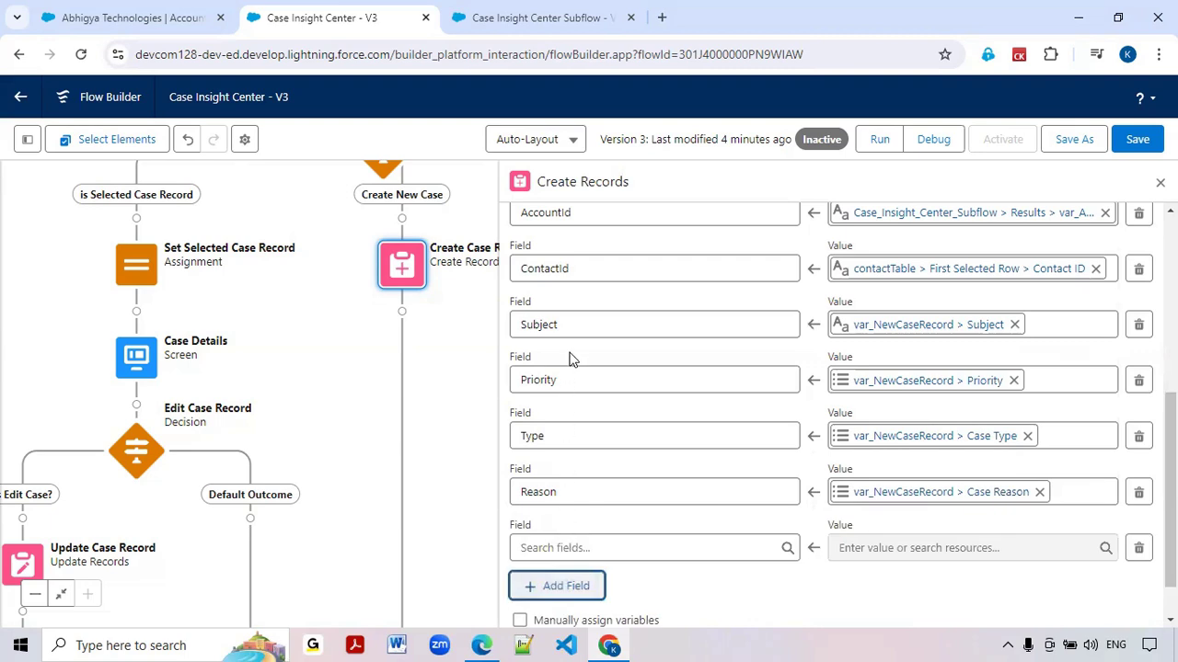
left_click(549, 548)
type("des")
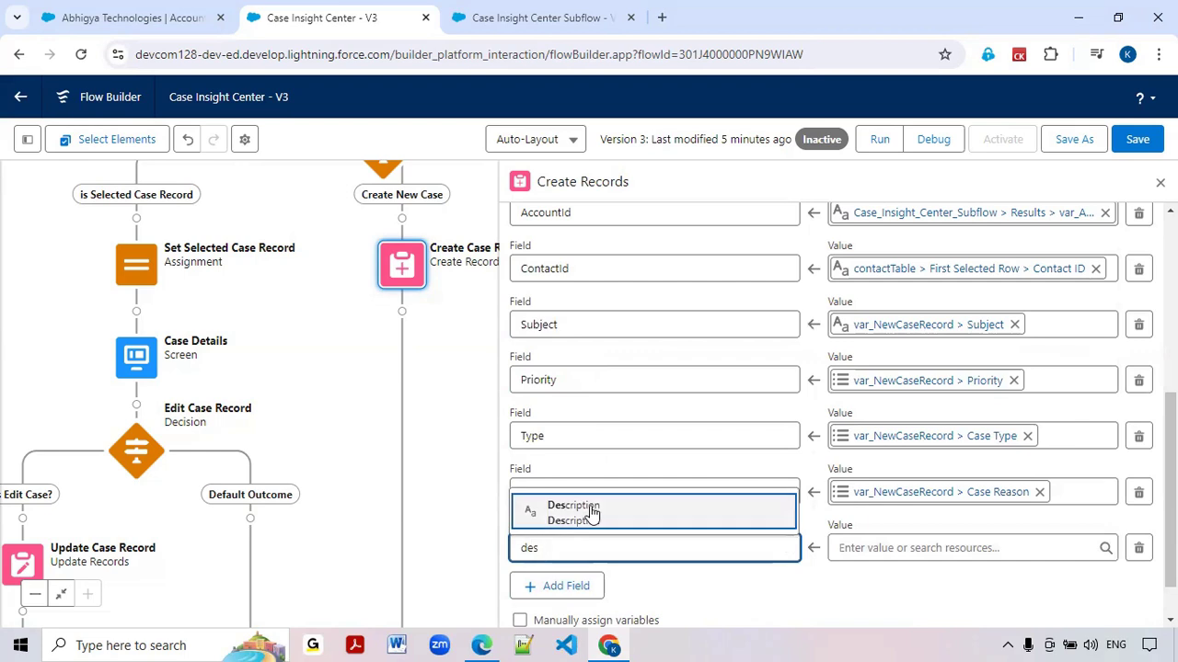
left_click(591, 514)
left_click(882, 549)
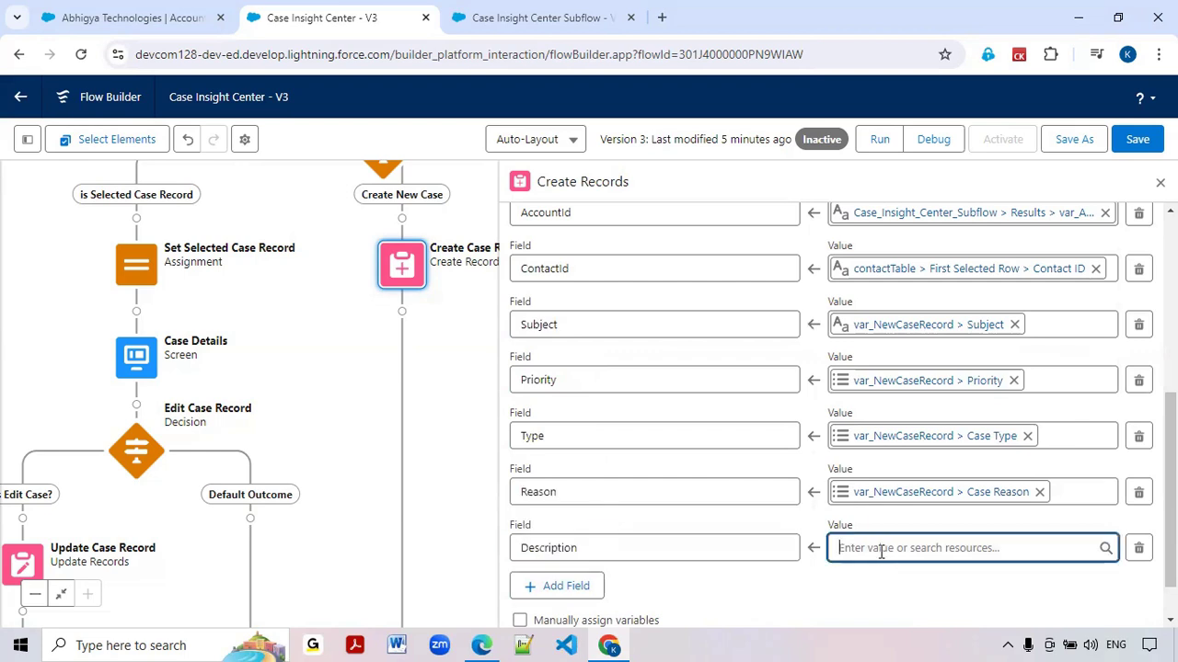
type("var")
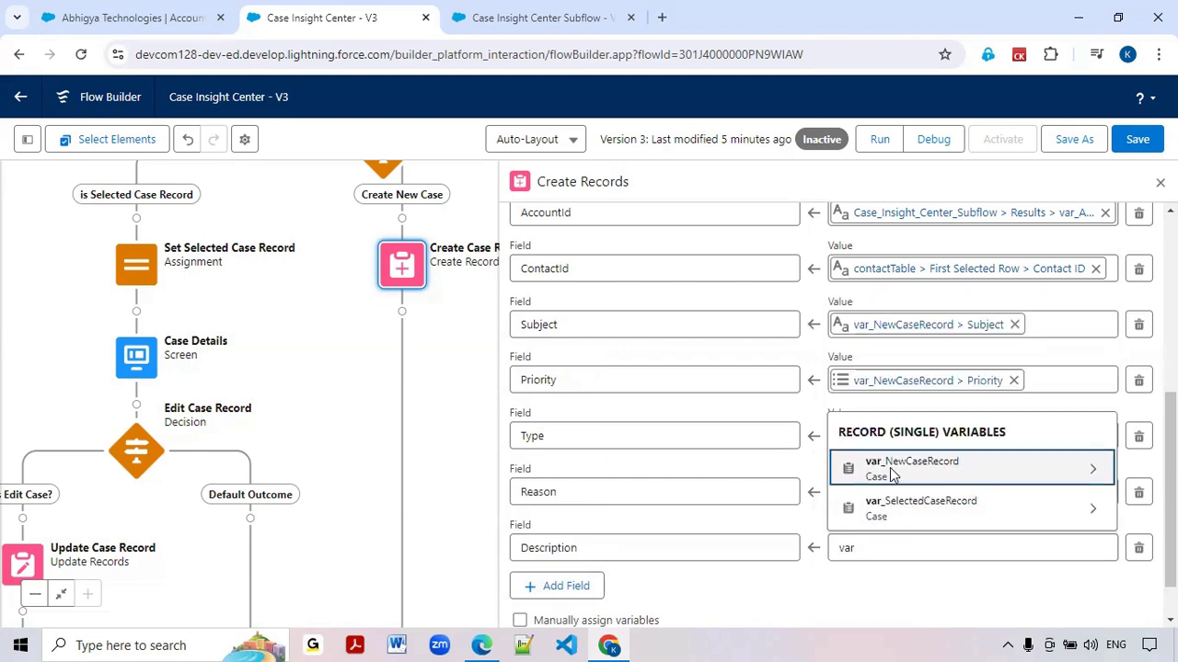
left_click(890, 474)
type("des")
left_click(882, 507)
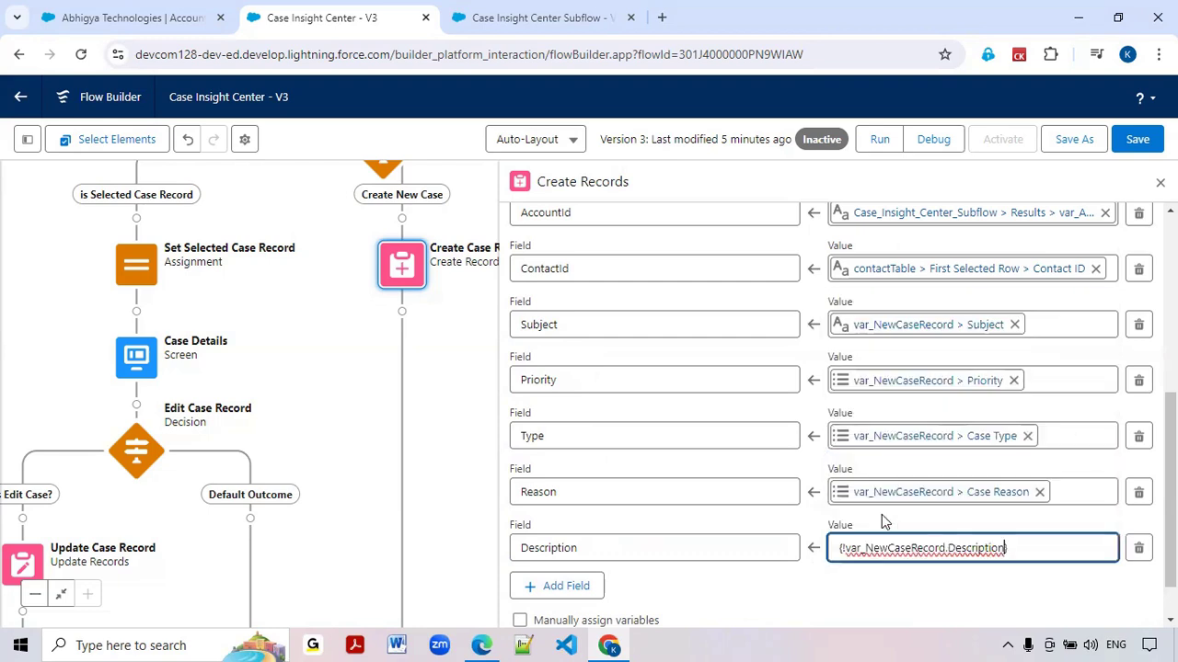
Review the field mappings of the Create Records element and save the Case Insight Center flow
scroll(782, 566, "up", 3)
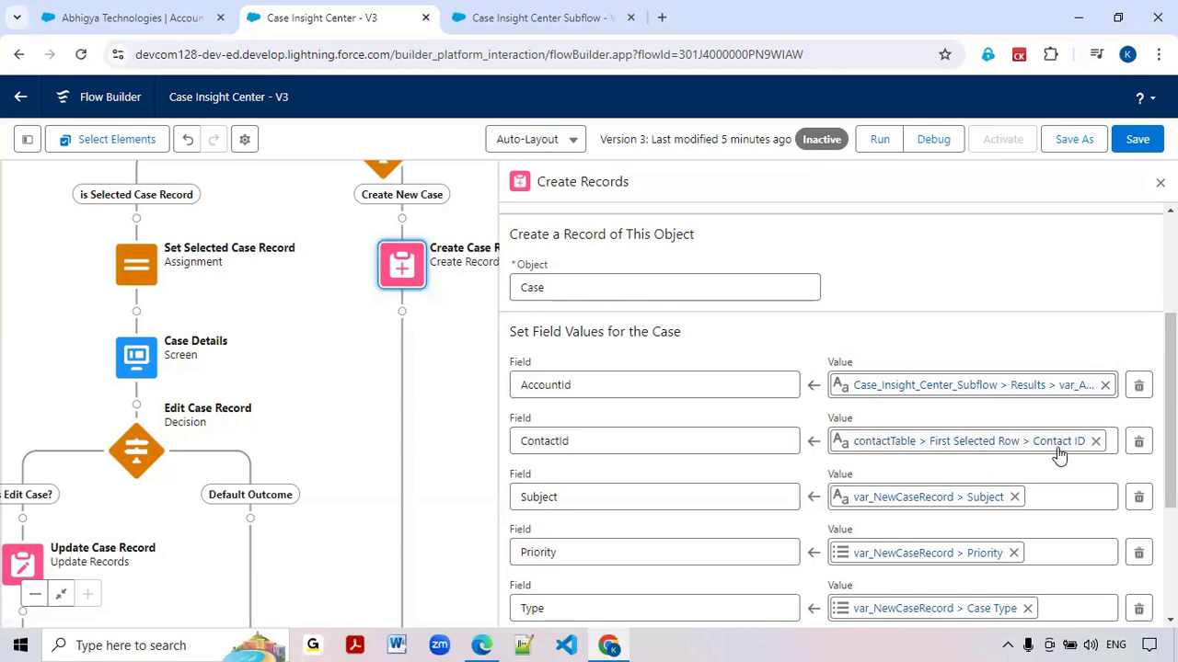
scroll(619, 455, "down", 1)
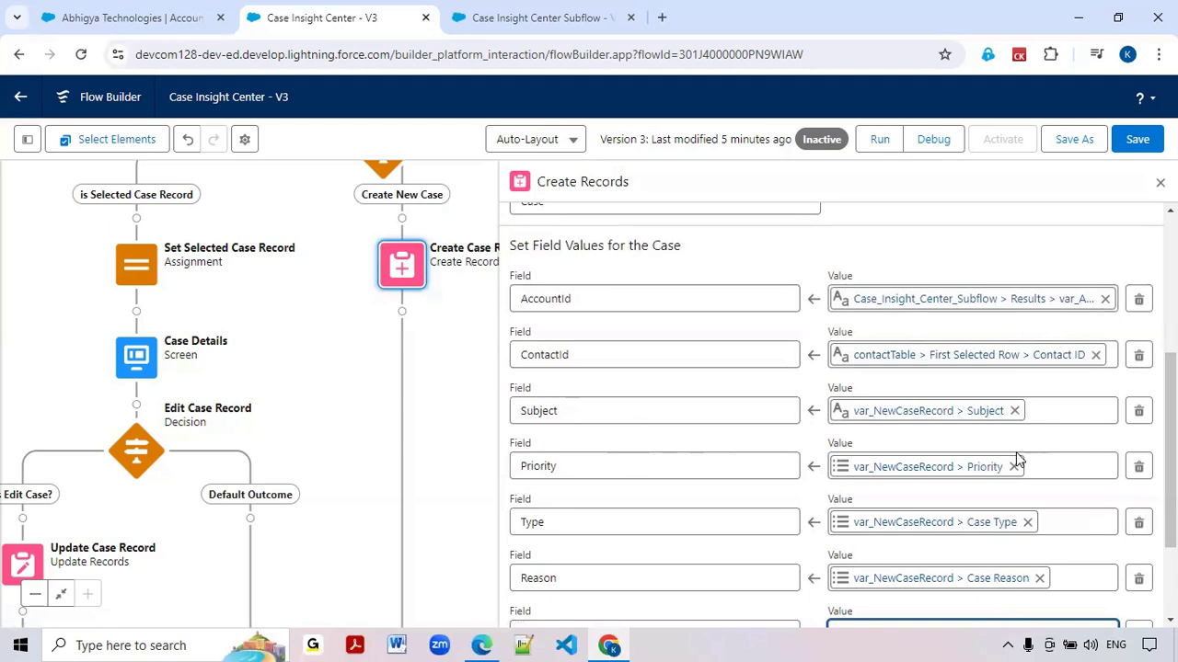
scroll(1002, 496, "down", 1)
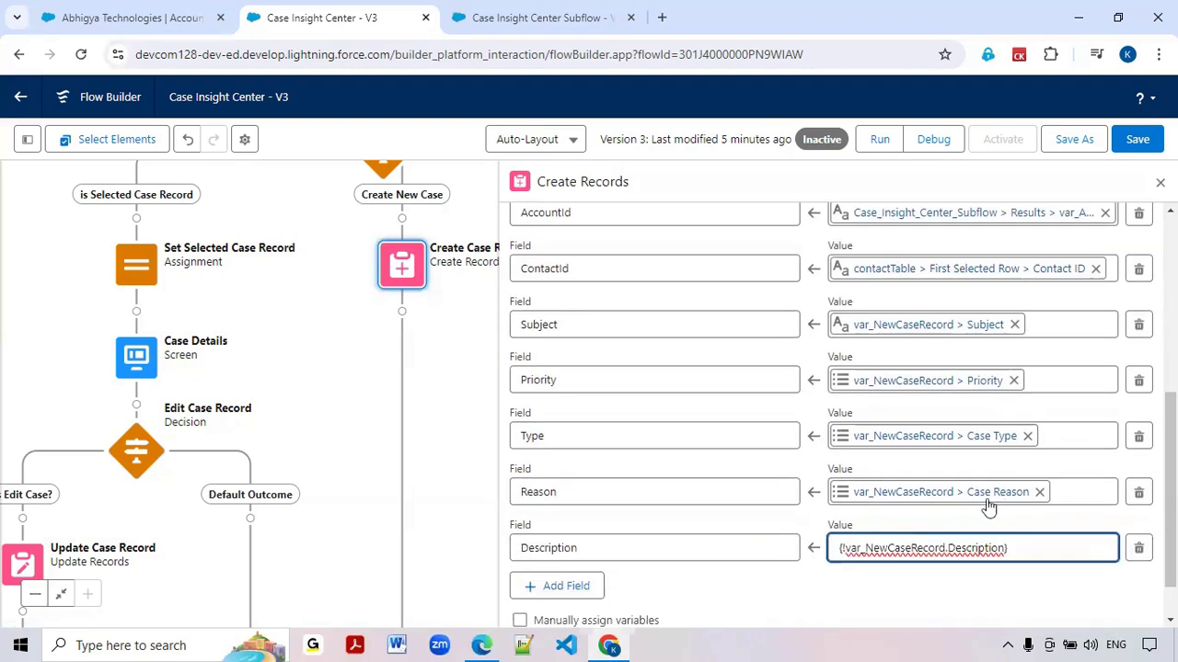
left_click(539, 18)
left_click(368, 18)
left_click(932, 600)
scroll(630, 479, "down", 1)
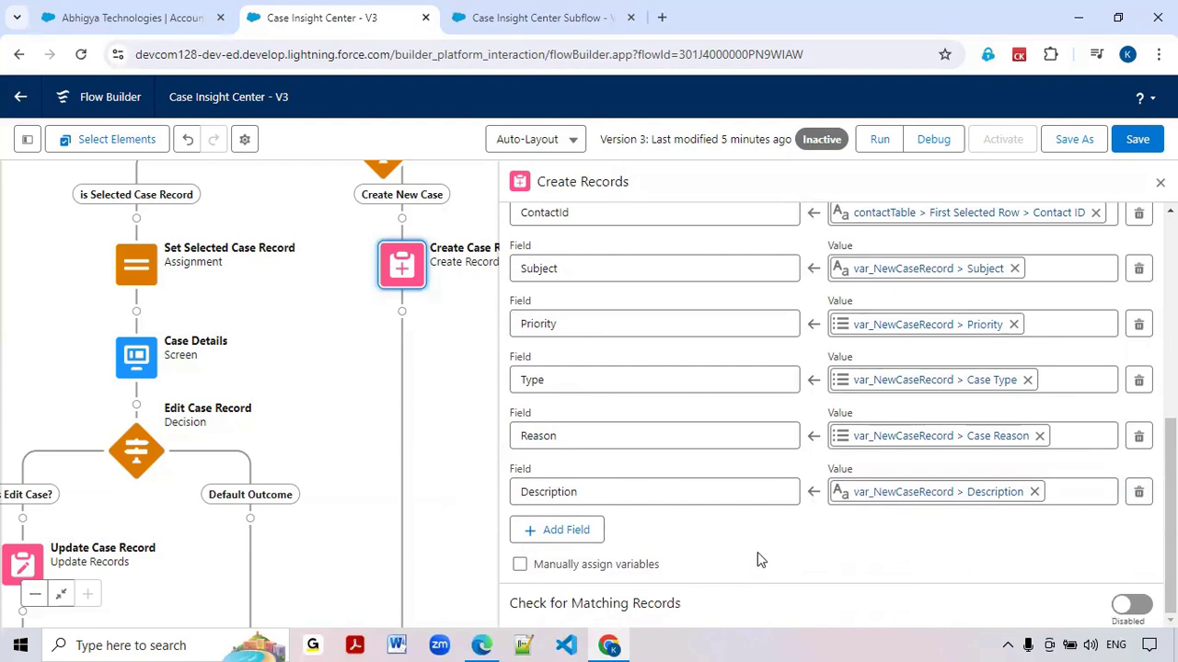
left_click(1145, 137)
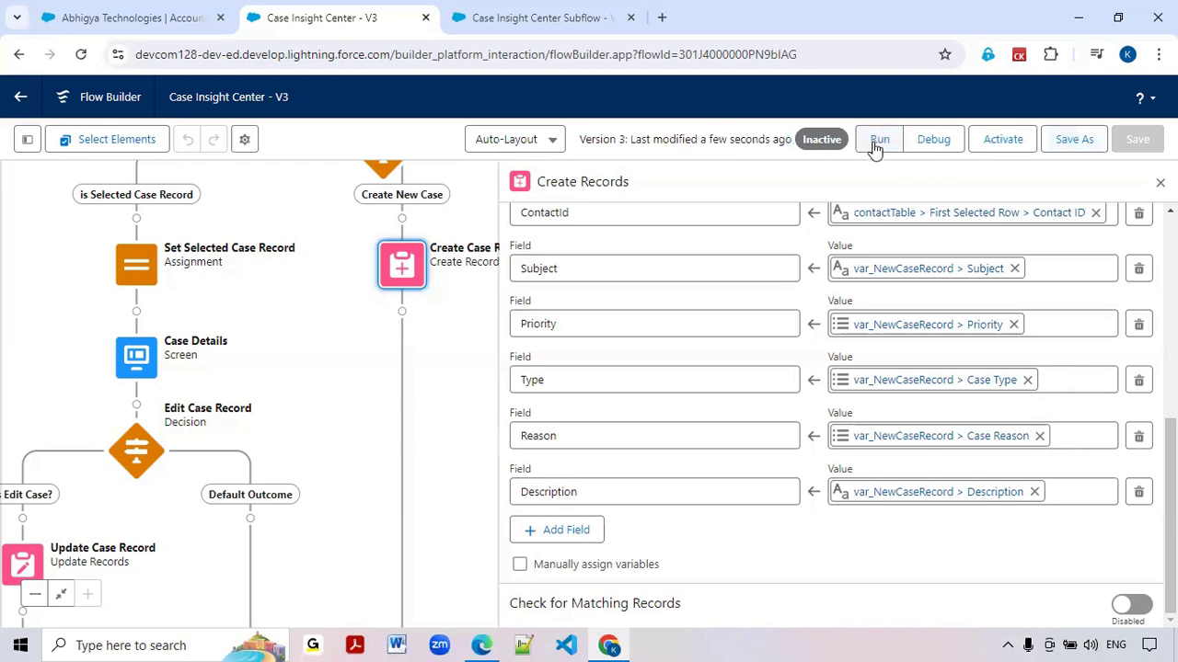
Run the flow and get the account details for the customer's phone number
left_click(876, 140)
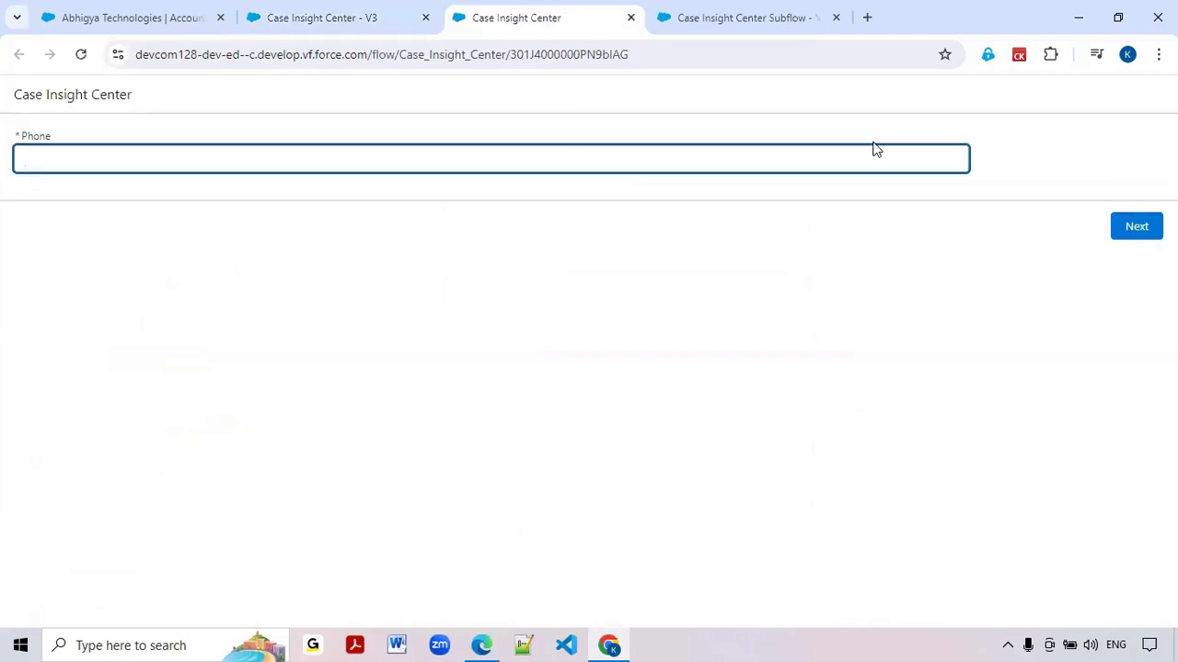
type("88860")
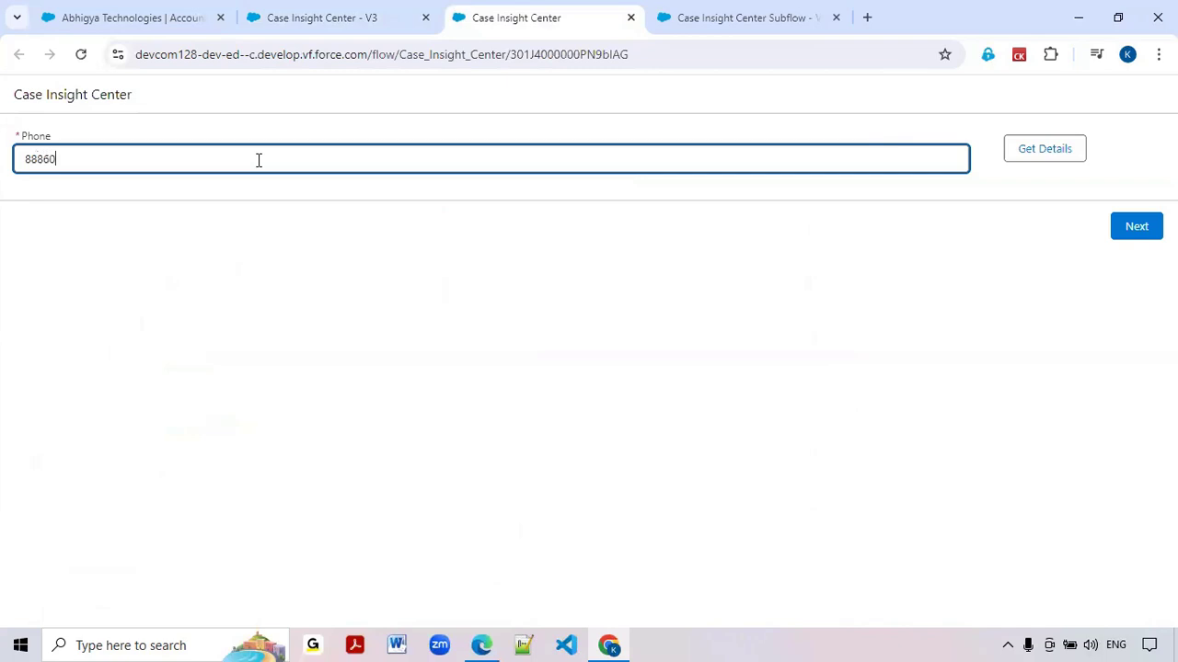
type("4777777777777777777777777")
key("BackSpace")
key("BackSpace")
key("BackSpace")
key("BackSpace")
key("BackSpace")
key("BackSpace")
key("BackSpace")
key("BackSpace")
key("BackSpace")
key("BackSpace")
key("BackSpace")
key("BackSpace")
key("BackSpace")
key("BackSpace")
key("BackSpace")
key("BackSpace")
key("BackSpace")
key("BackSpace")
key("BackSpace")
type("6")
left_click(1063, 158)
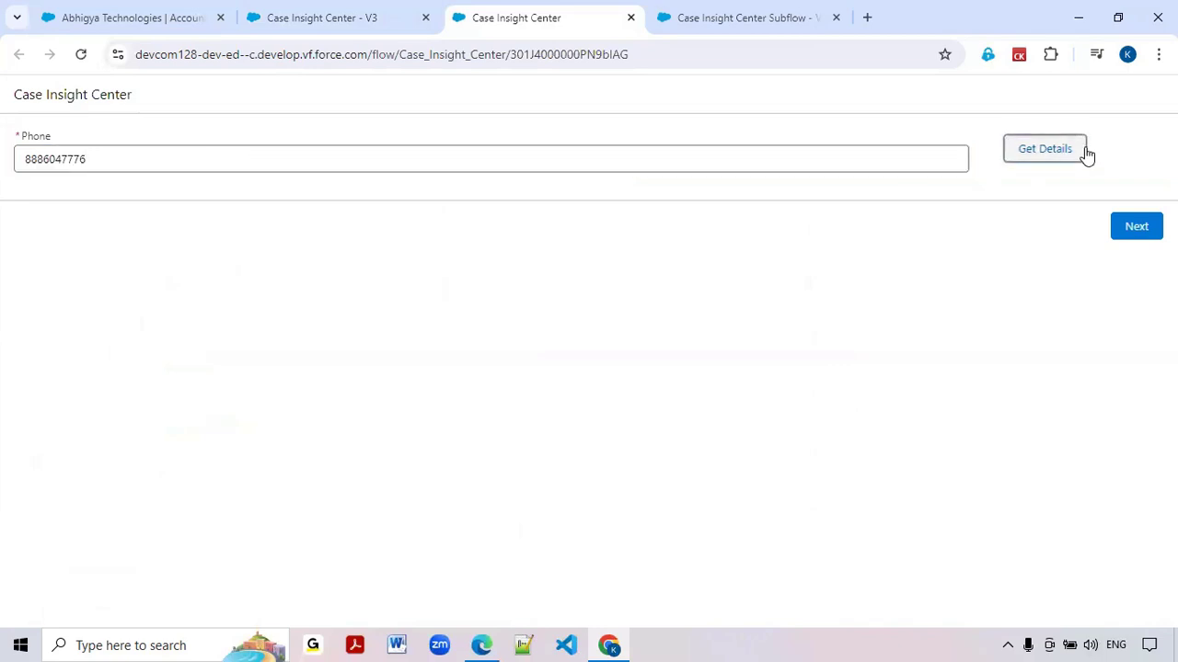
Select the first contact in the Contacts table and activate Create New Case
scroll(381, 334, "down", 1)
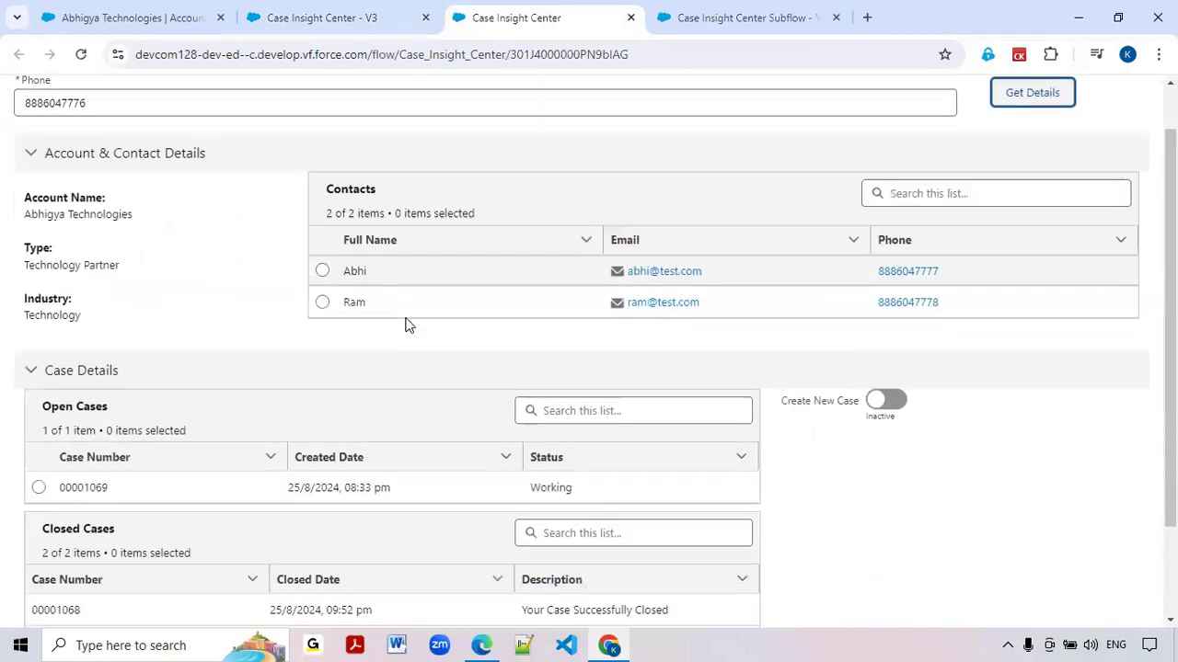
left_click(321, 240)
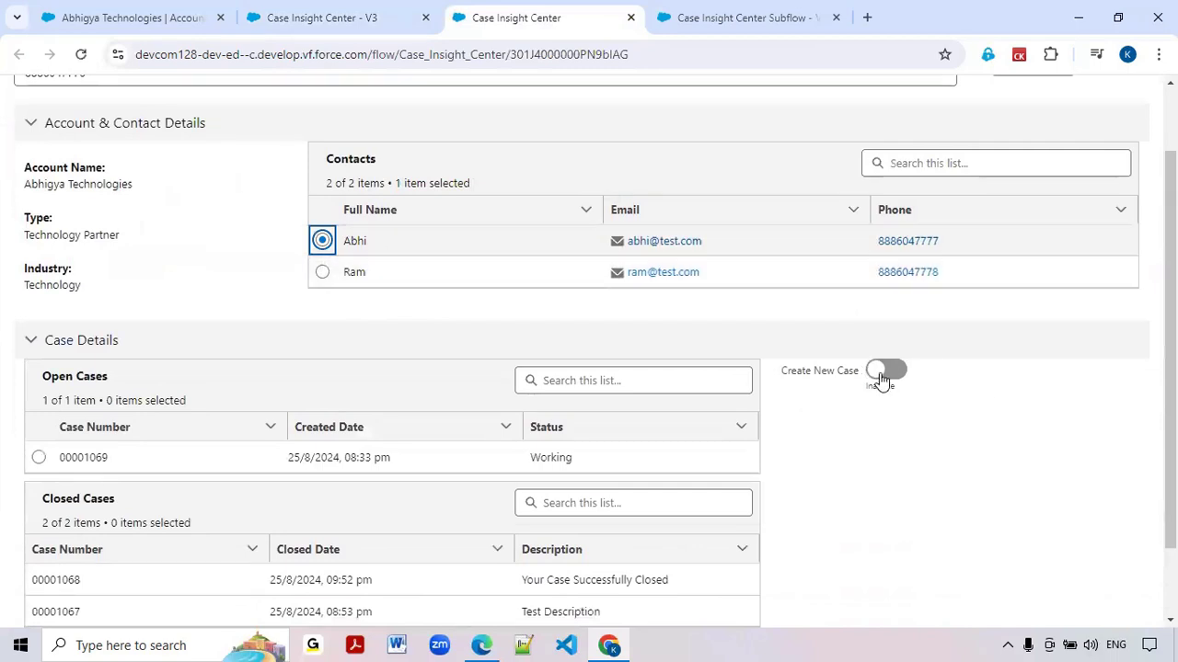
left_click(887, 378)
scroll(885, 377, "down", 2)
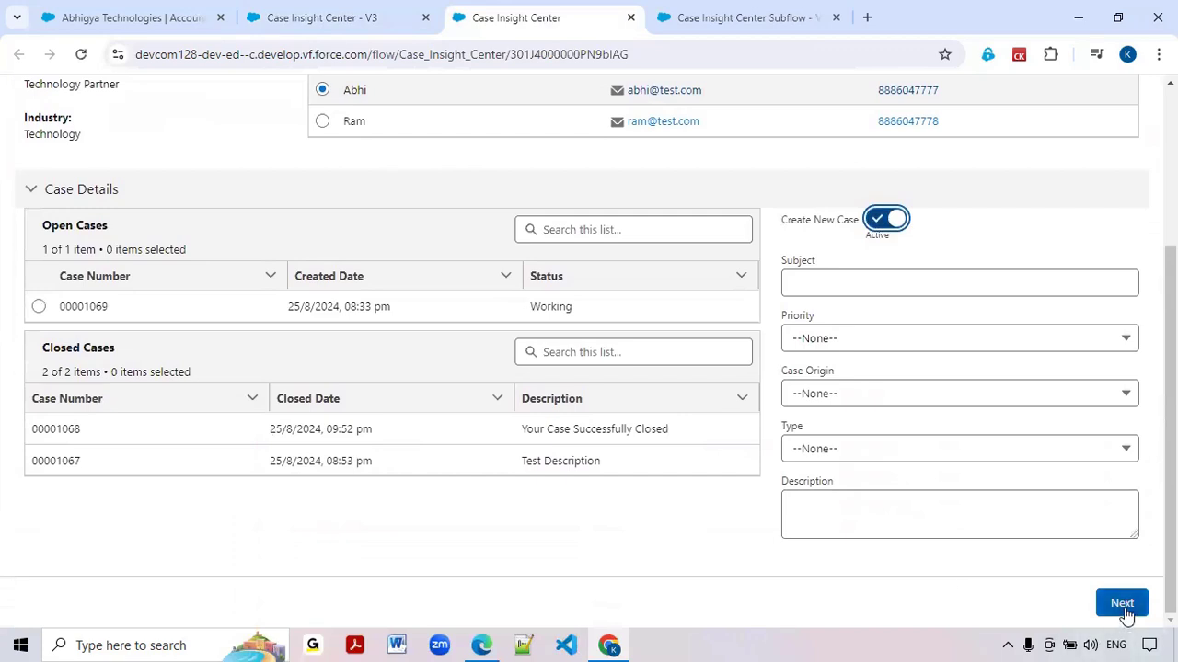
Enter "Abhigya Case-4" as the new case's Subject
left_click(800, 282)
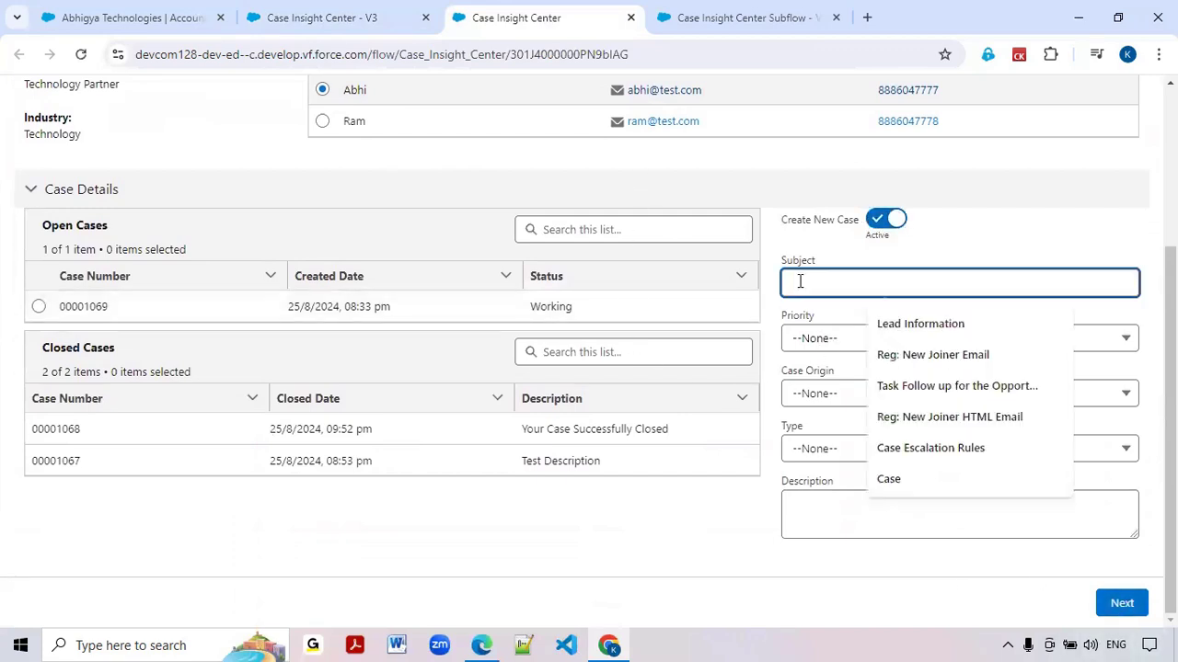
type("Test")
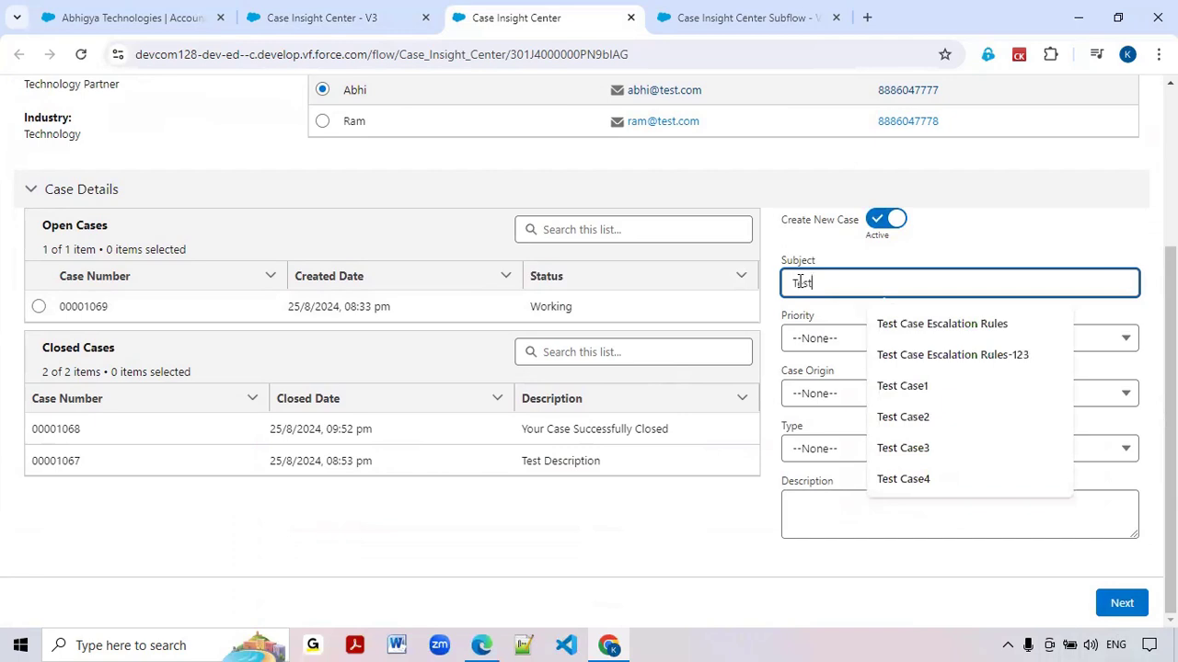
key("BackSpace")
type("A")
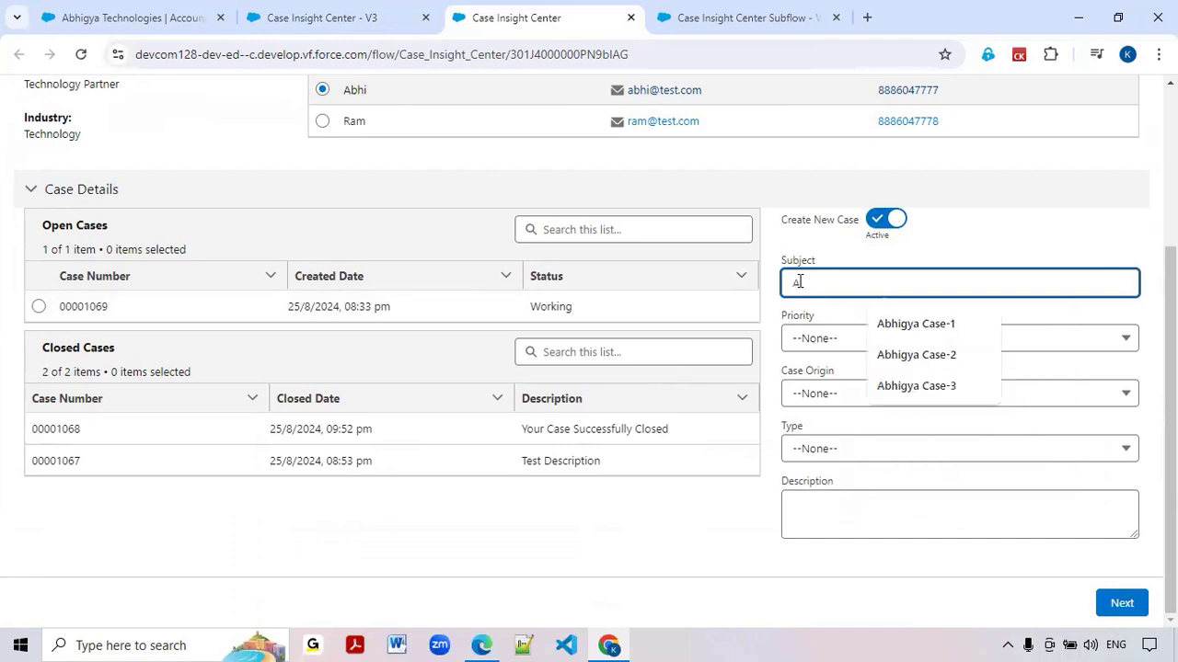
type("bhigya Case-")
left_click(954, 384)
key("BackSpace")
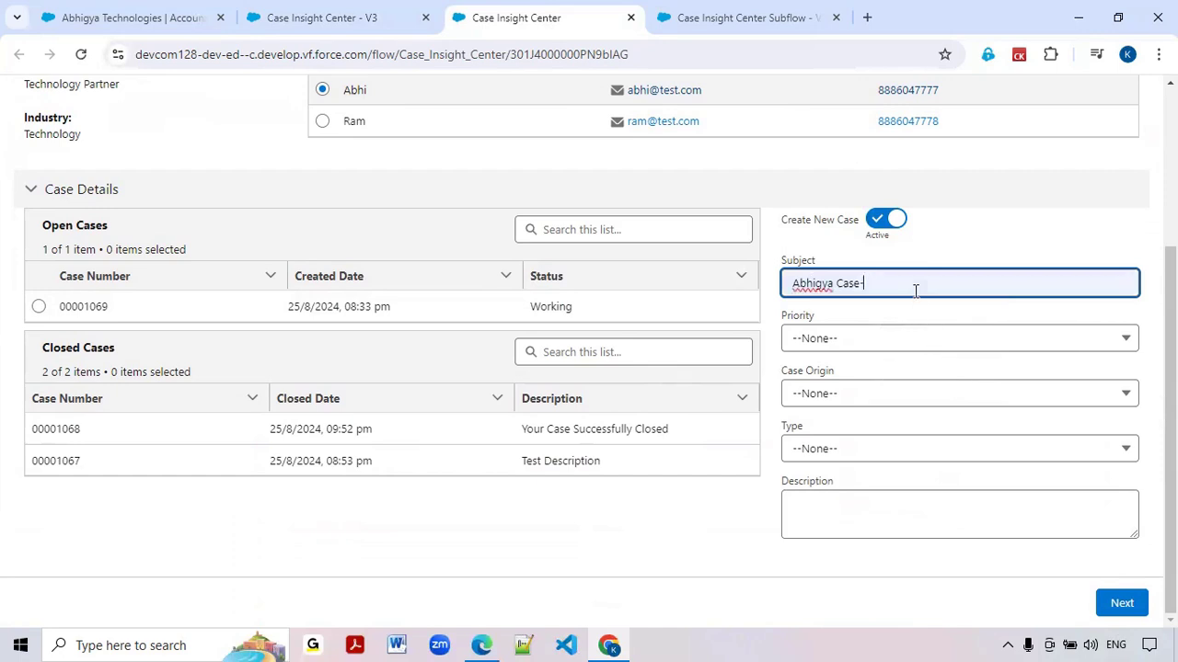
type("4")
Set the new case's Priority to High, Case Origin to Phone and Type to Mechanical
left_click(849, 340)
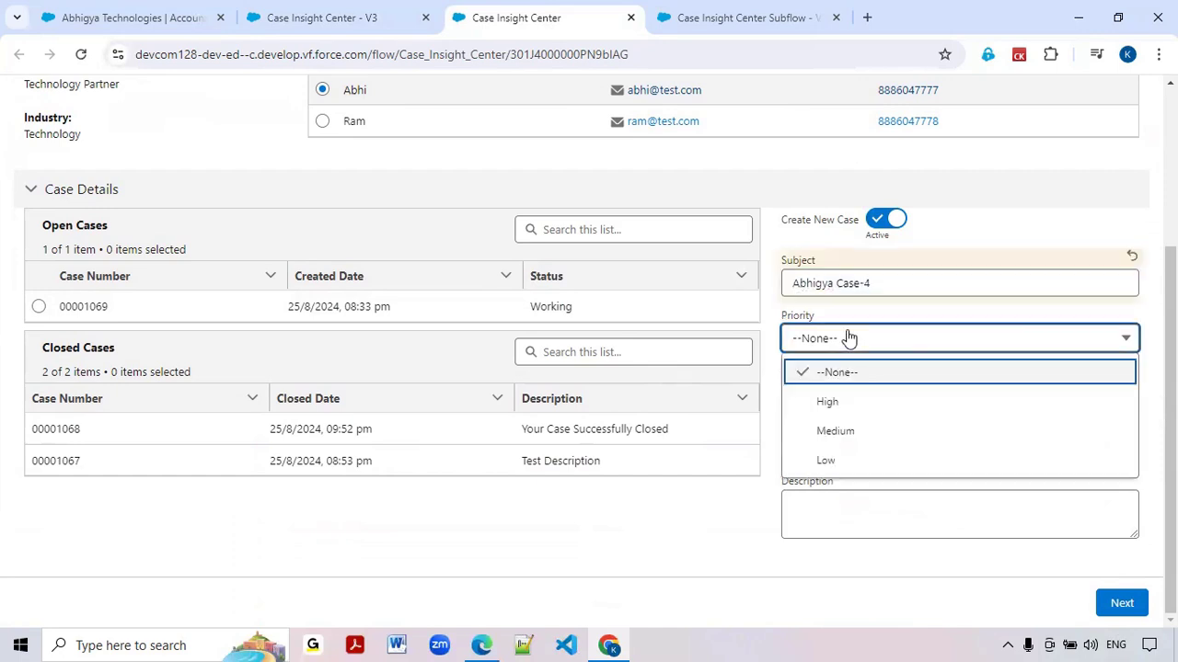
left_click(828, 402)
left_click(823, 394)
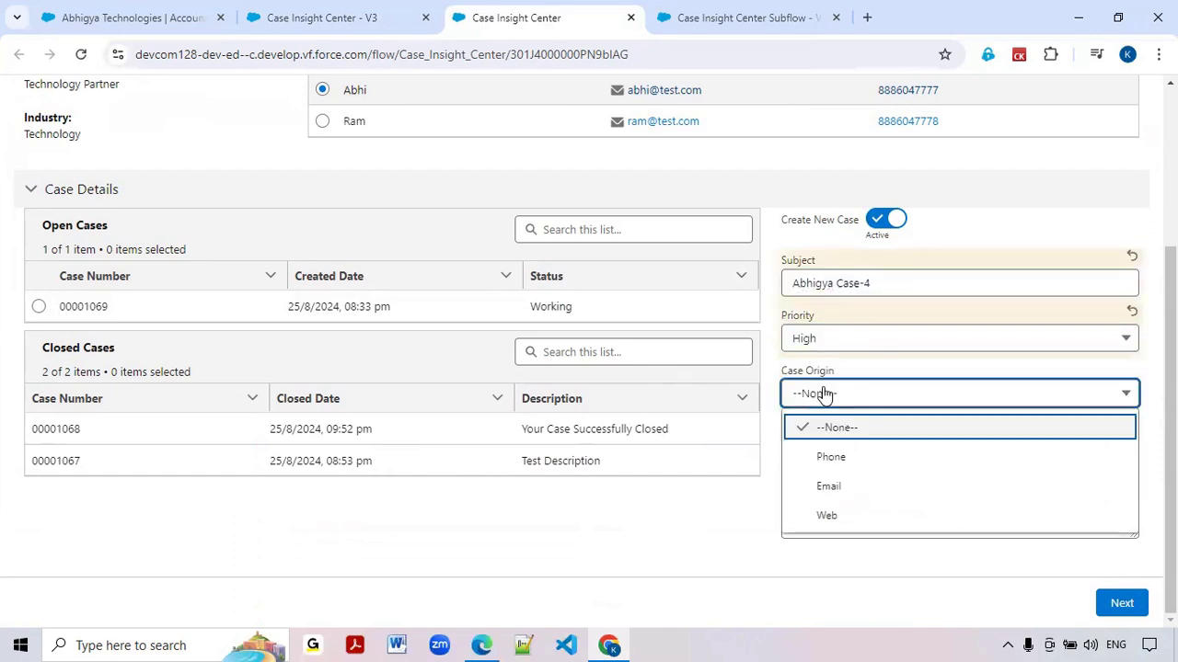
left_click(831, 457)
left_click(825, 460)
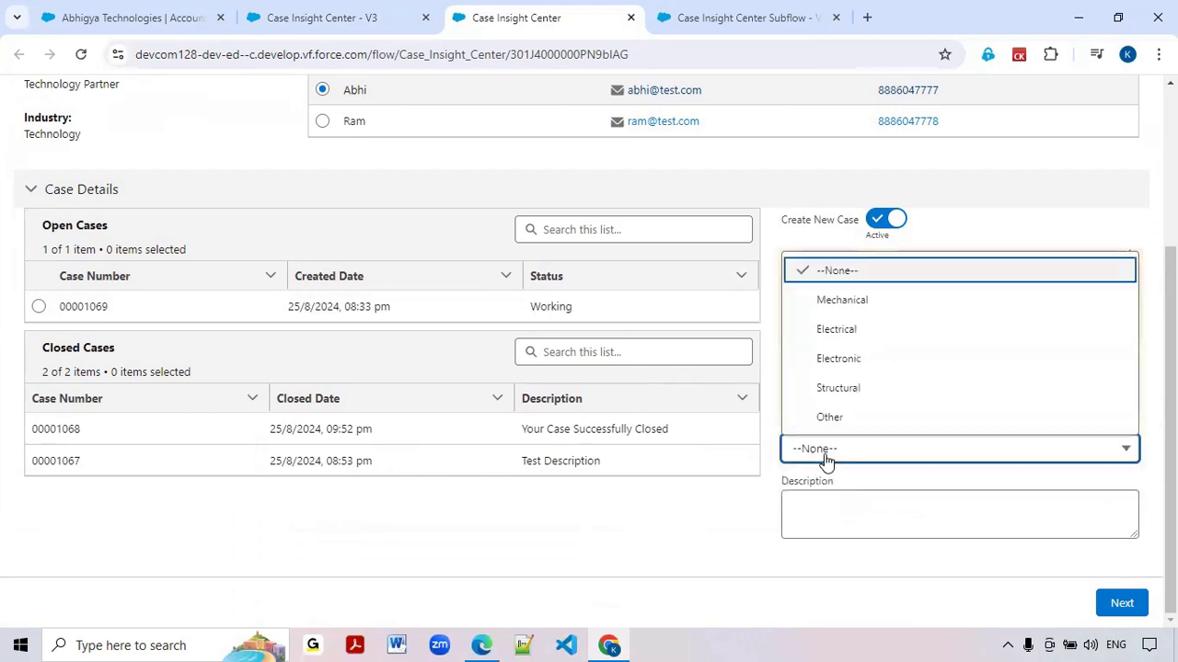
left_click(824, 304)
Enter "Test Case-4" as the new case's Description and submit the case
left_click(839, 508)
type("Tets")
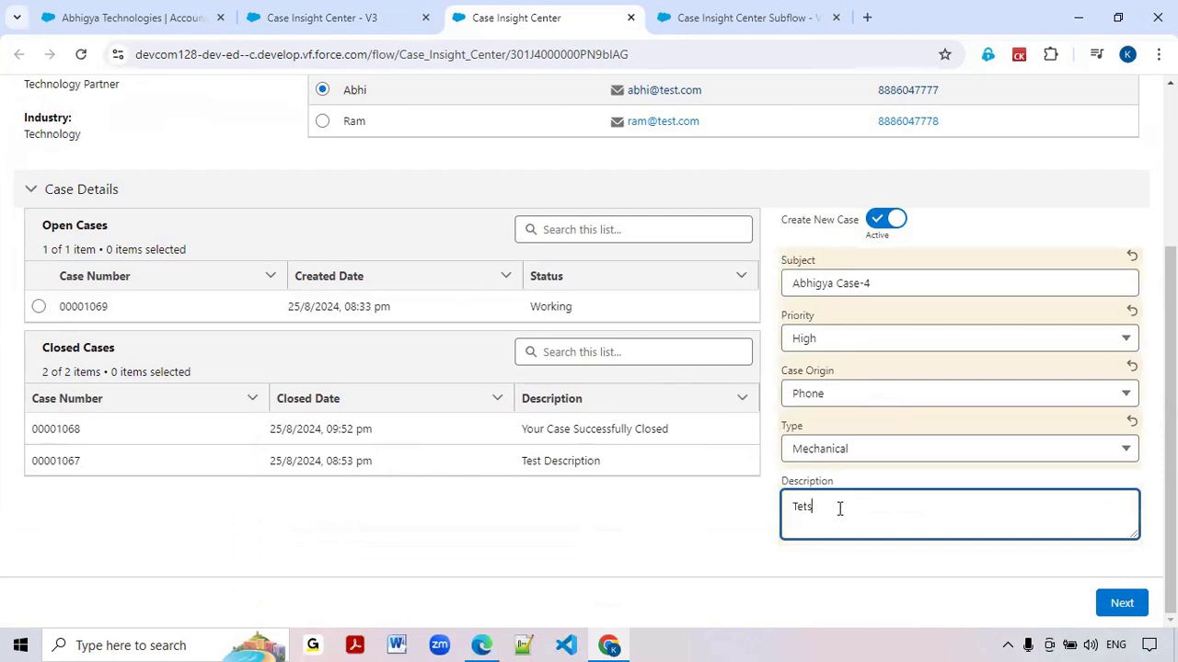
type("est")
type("Case-4")
left_click(1120, 605)
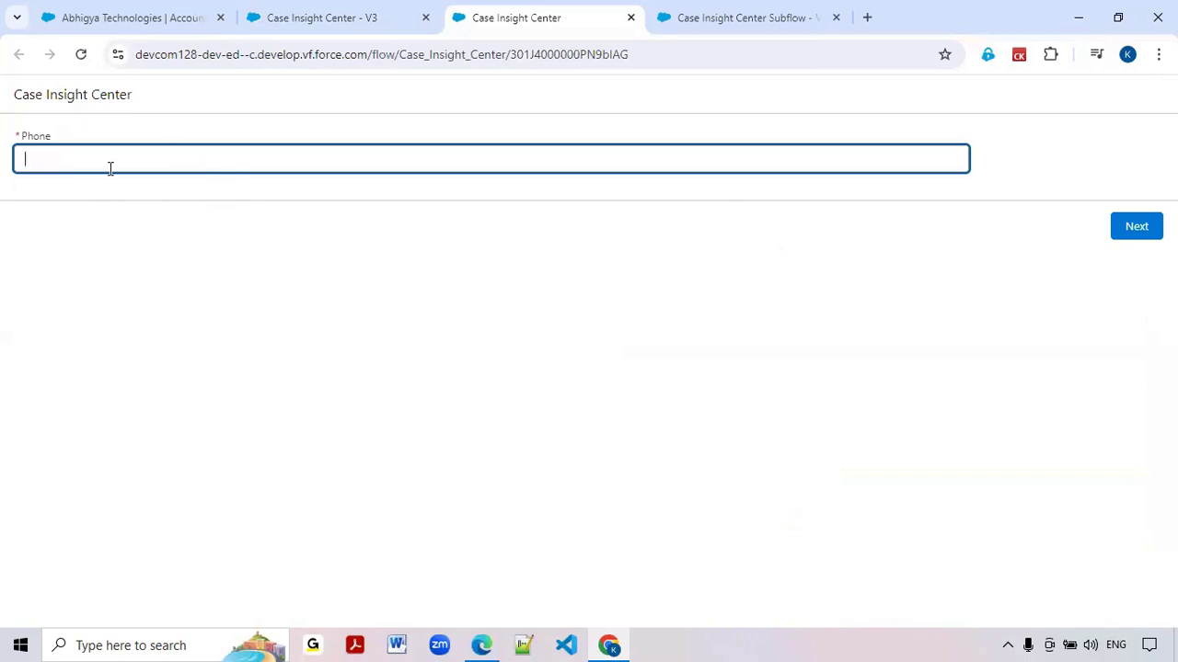
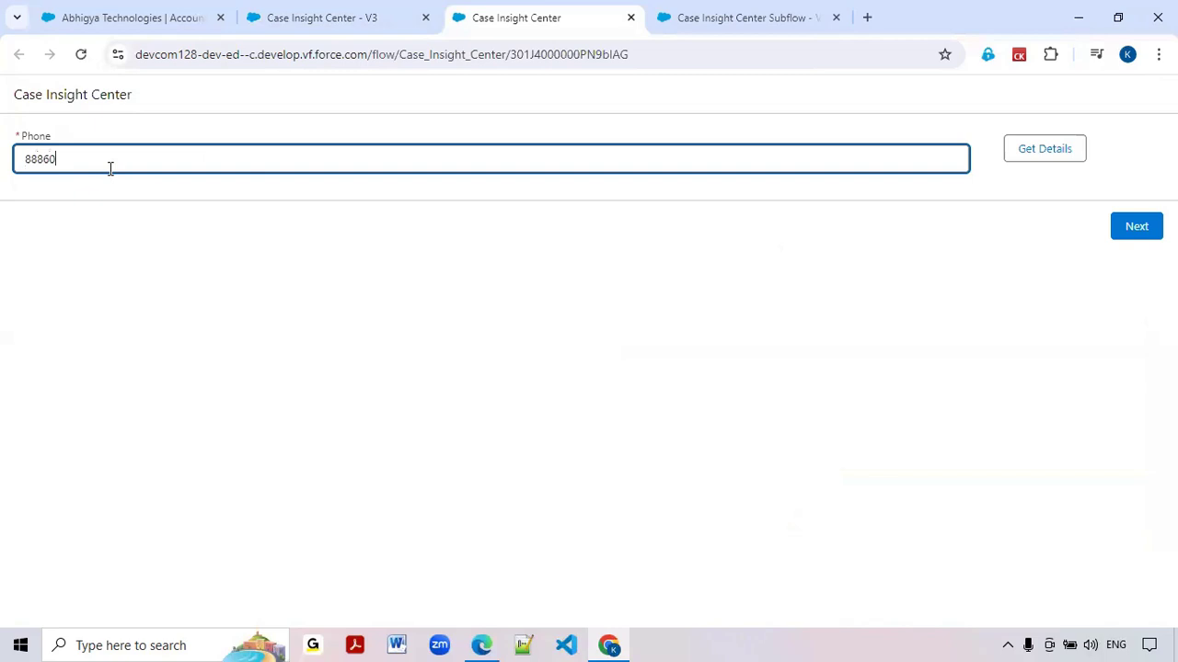
Get the account details for the customer's phone number again and check the Open Cases table for the new case
left_click(1062, 149)
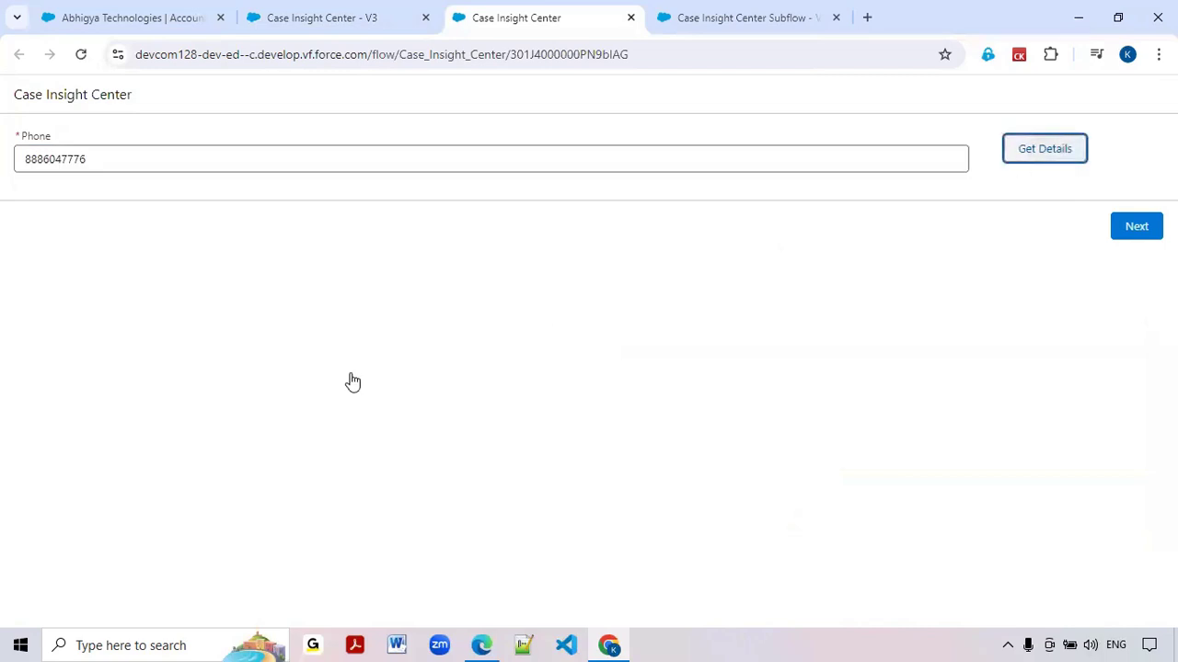
scroll(323, 387, "down", 2)
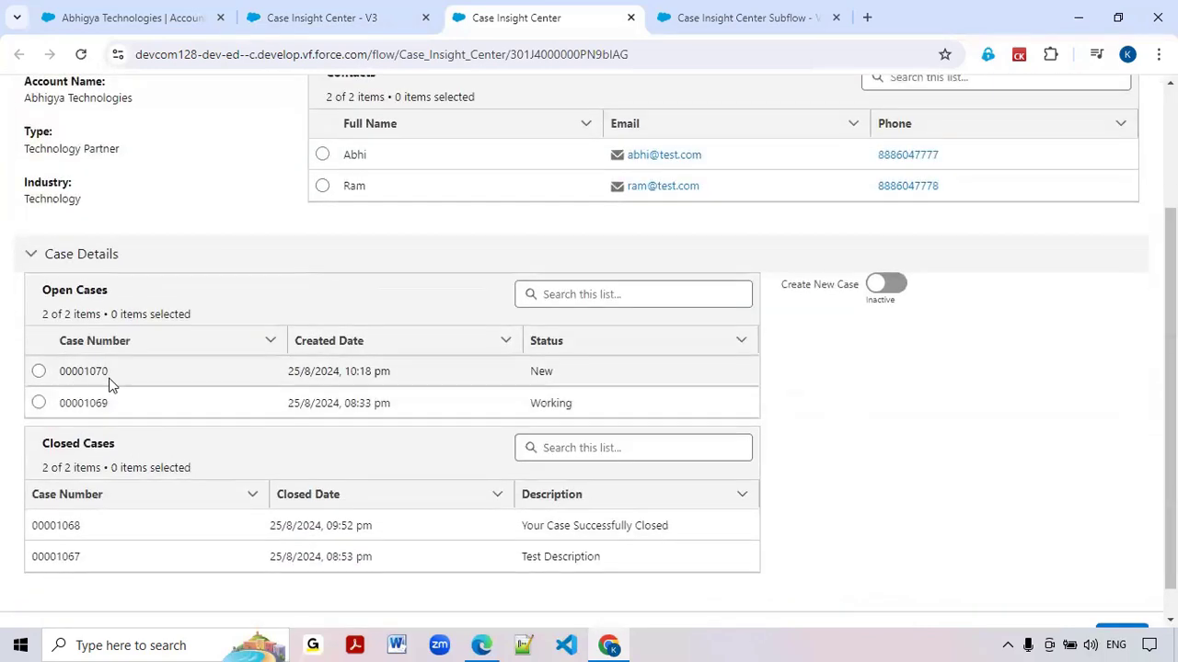
Reload the Abhigya Technologies account, open the Abhigya Case-4 record from its related cases and review the case details
left_click(132, 19)
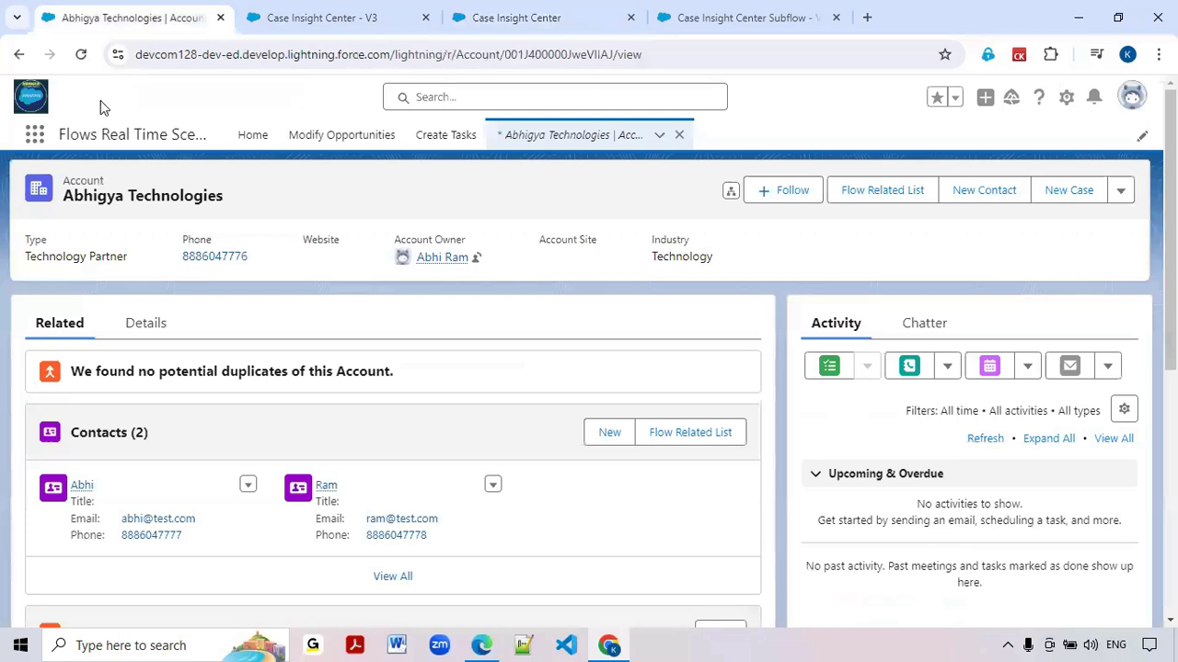
left_click(81, 56)
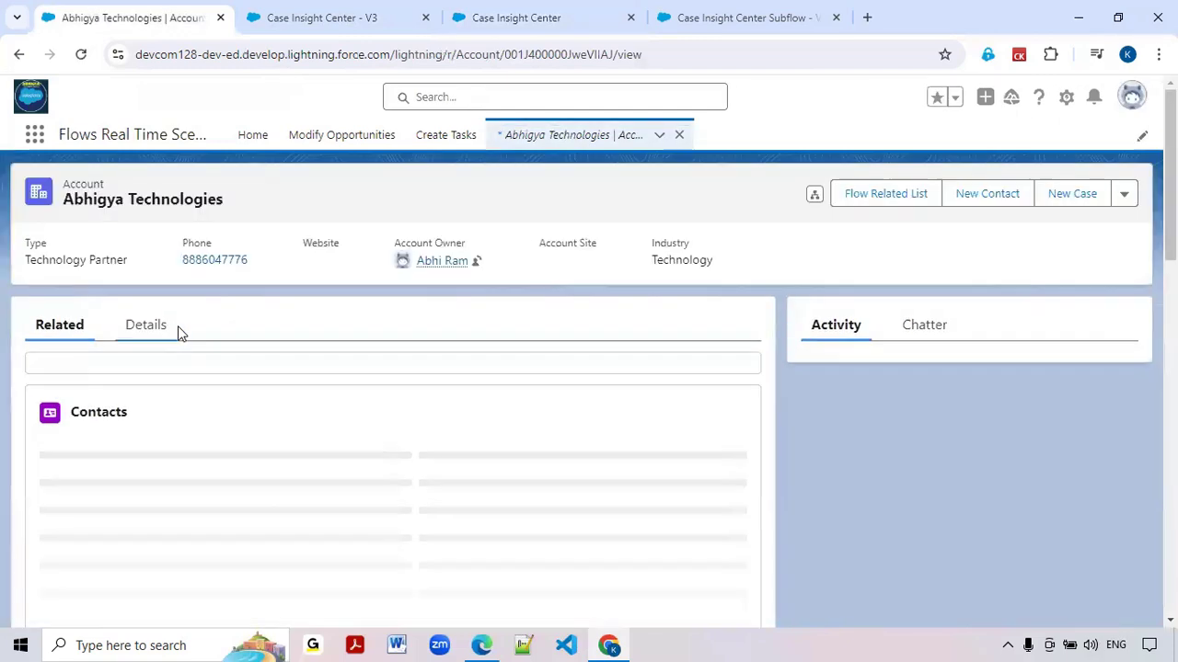
scroll(185, 336, "down", 3)
scroll(185, 343, "down", 6)
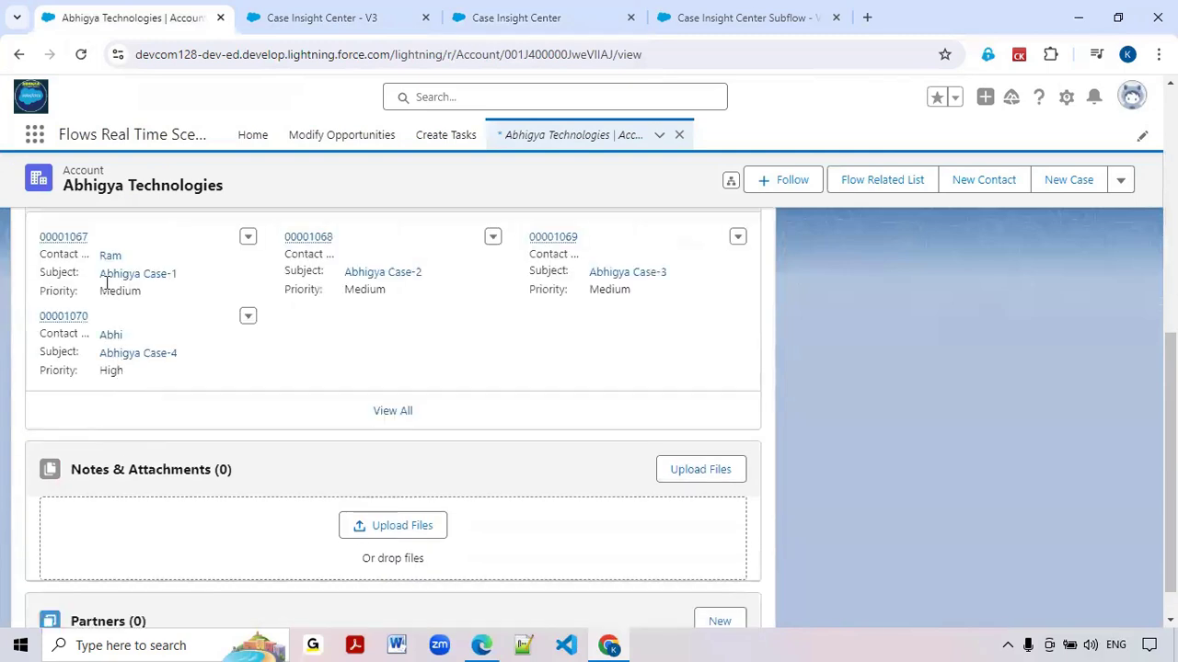
mouse_move(63, 318)
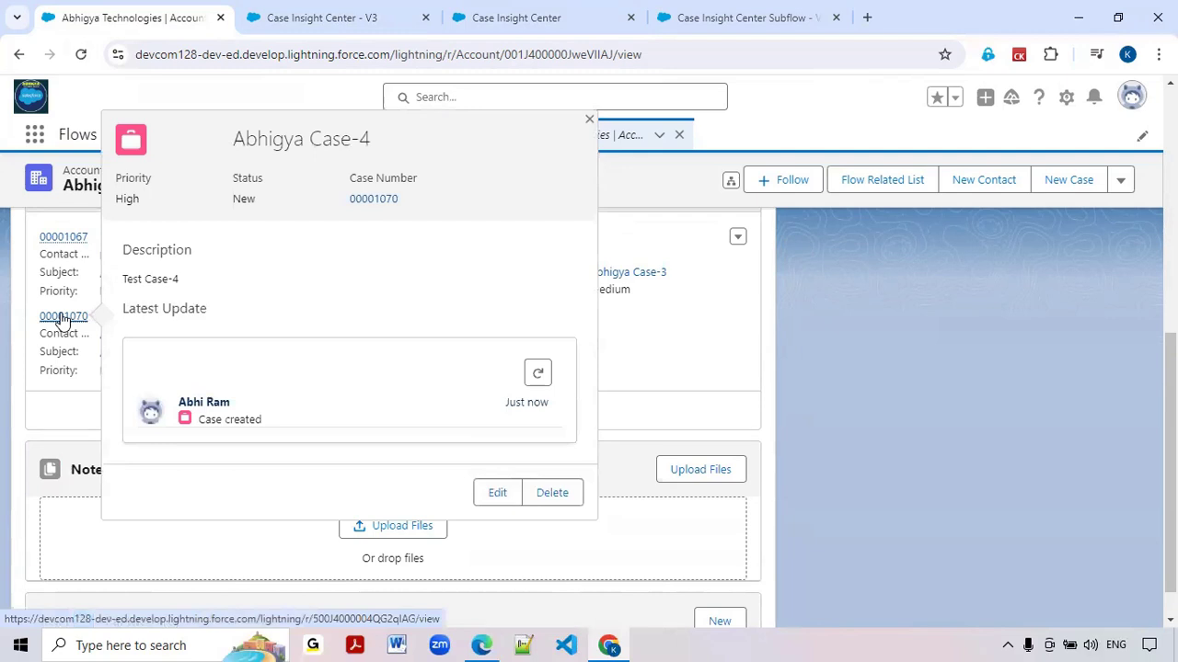
left_click(63, 316)
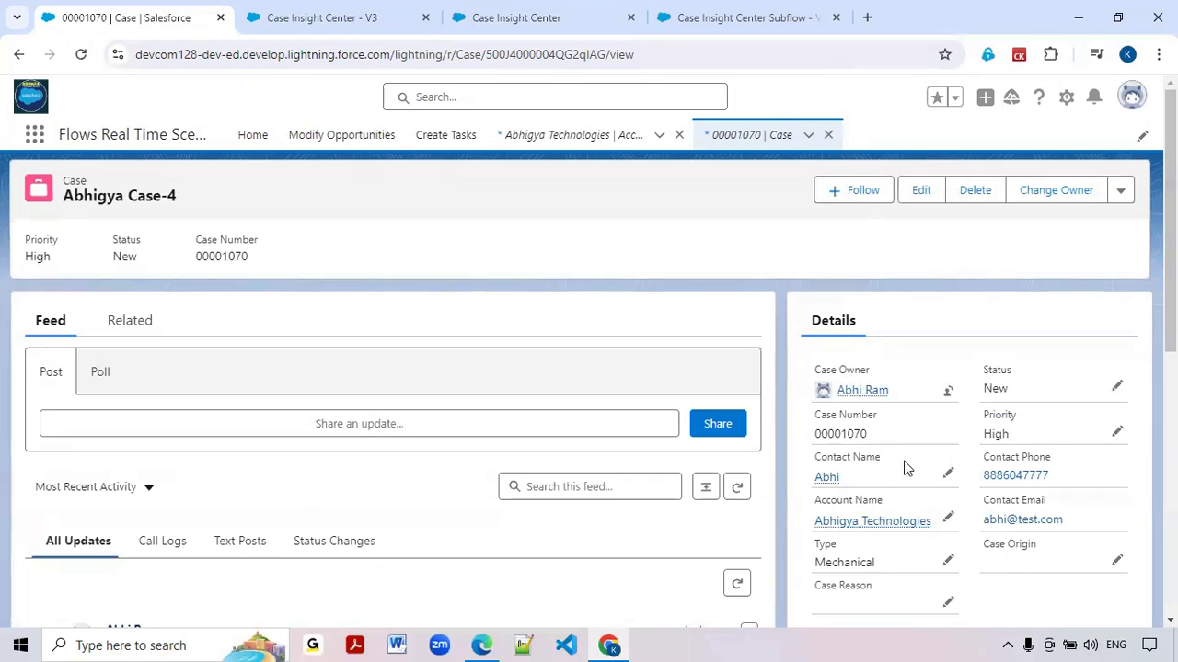
mouse_move(906, 526)
In the Create Case Record element, assign variables manually and store the Case ID in var_NewCaseRecord.Id
left_click(322, 20)
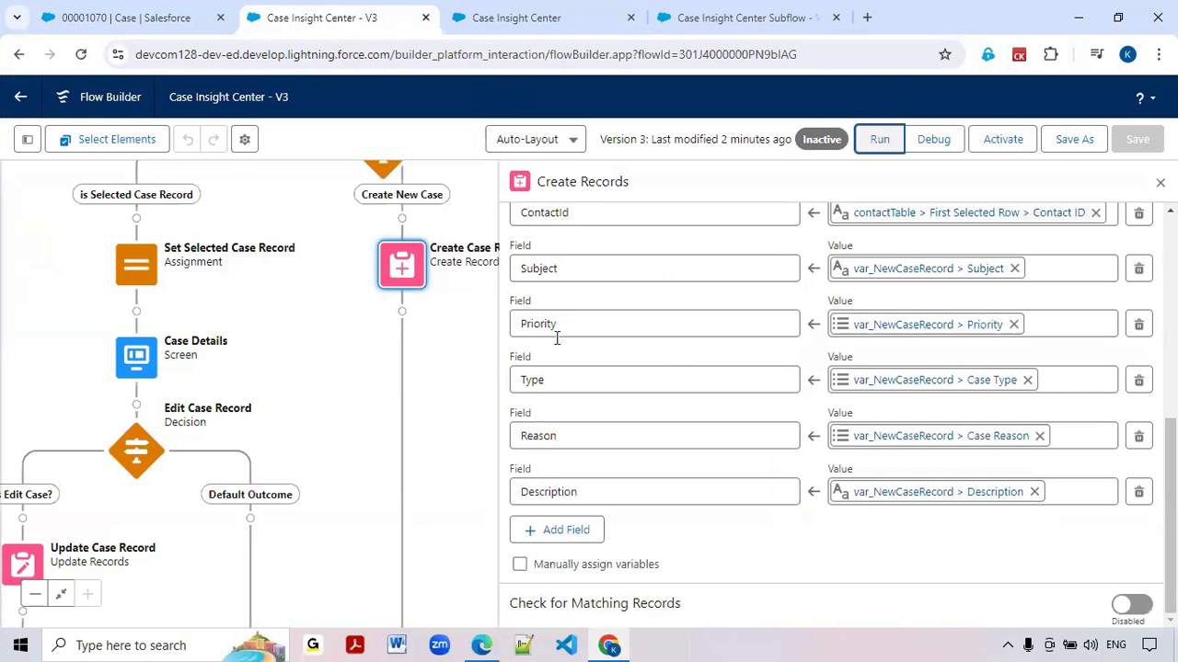
left_click(519, 566)
scroll(684, 528, "down", 2)
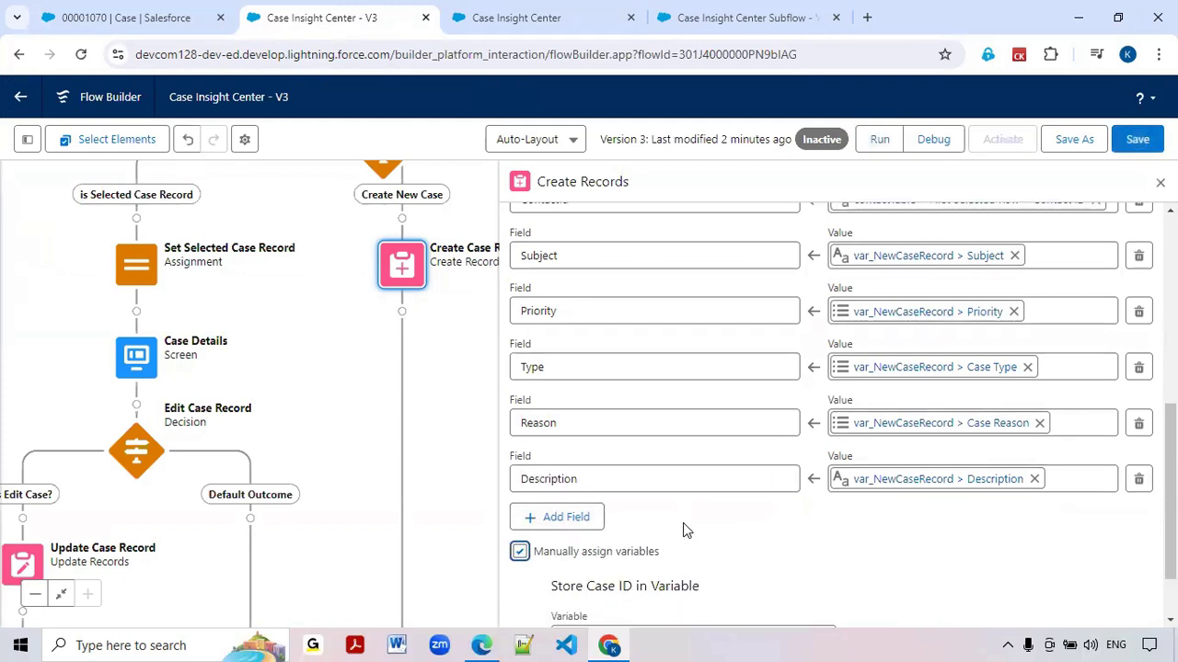
left_click(616, 559)
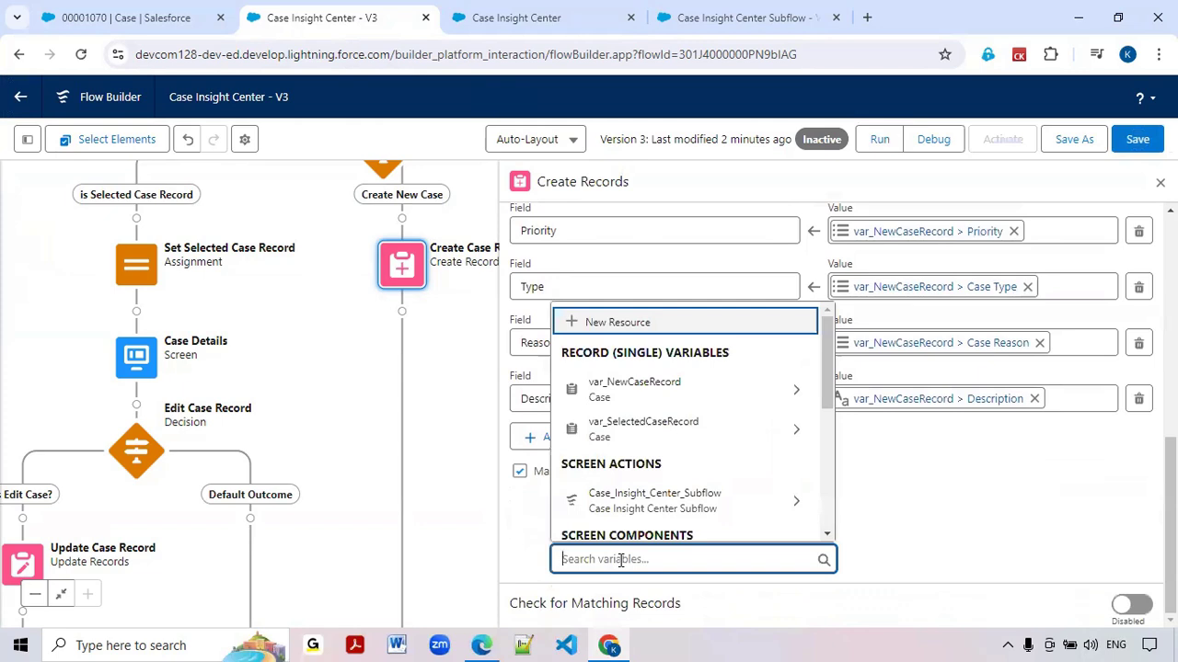
left_click(633, 387)
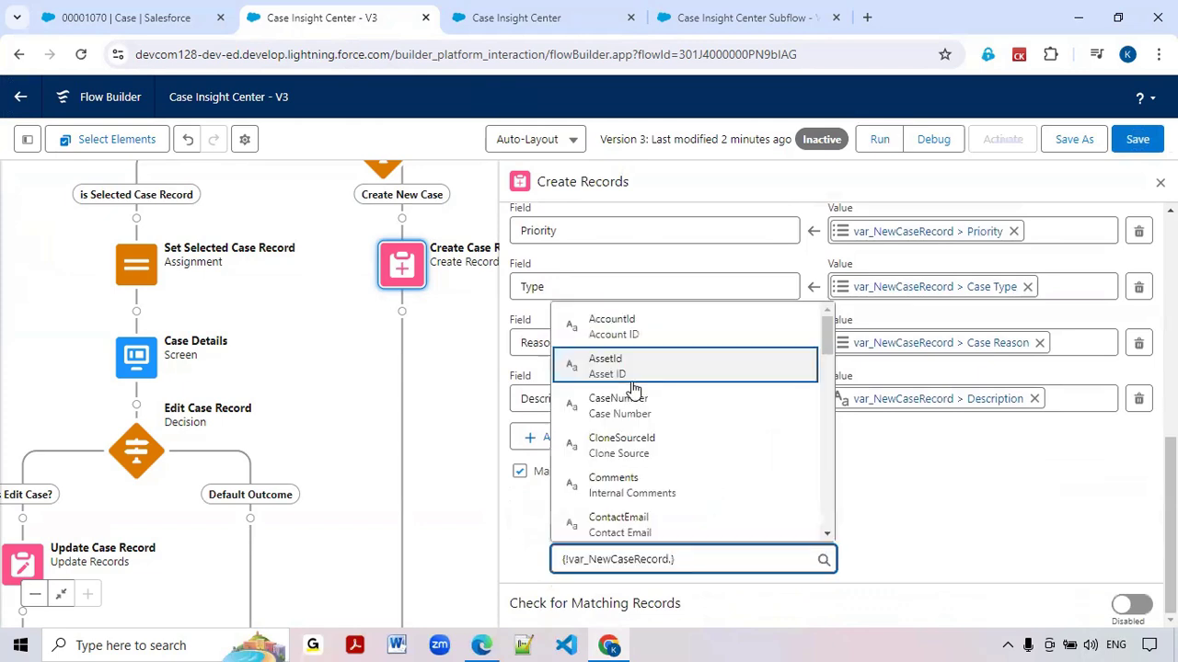
type("Id")
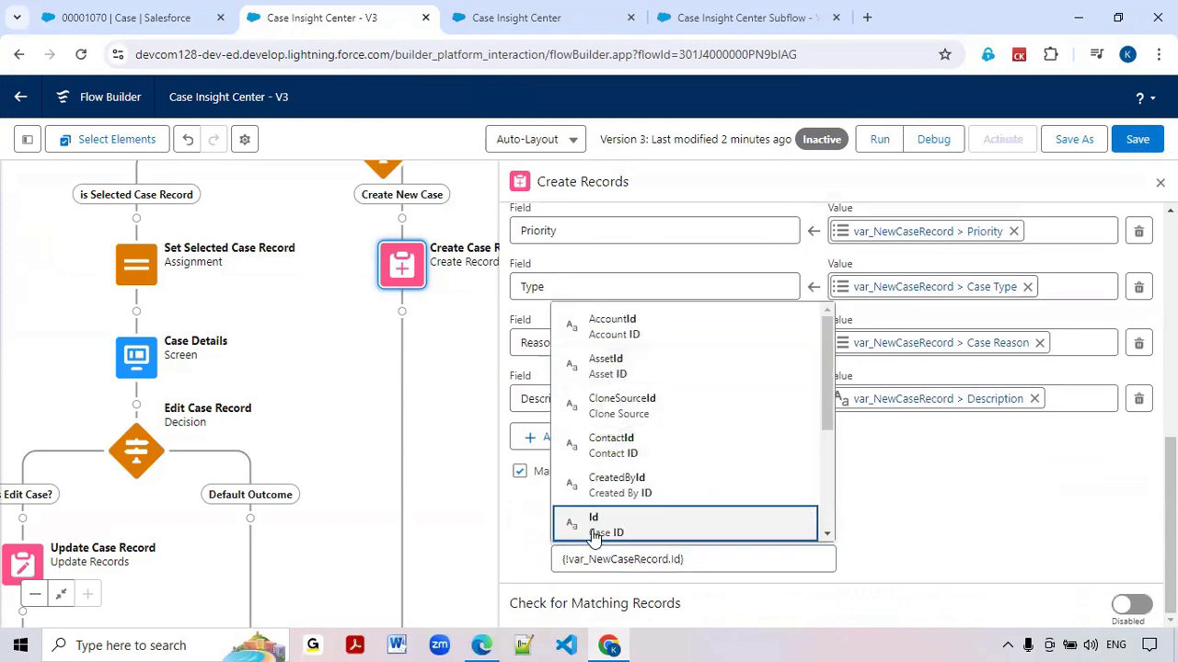
left_click(594, 534)
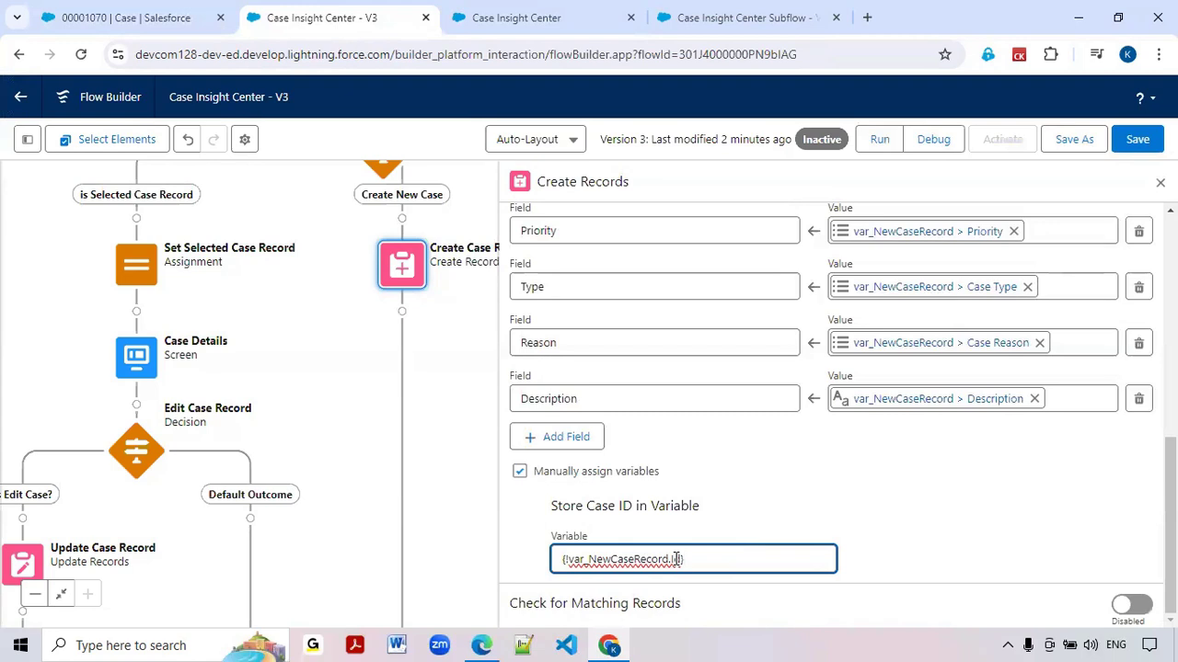
Examine the Case Number on the Abhigya Case-4 record and in the running flow's Open Cases table
left_click(126, 17)
double_click(226, 256)
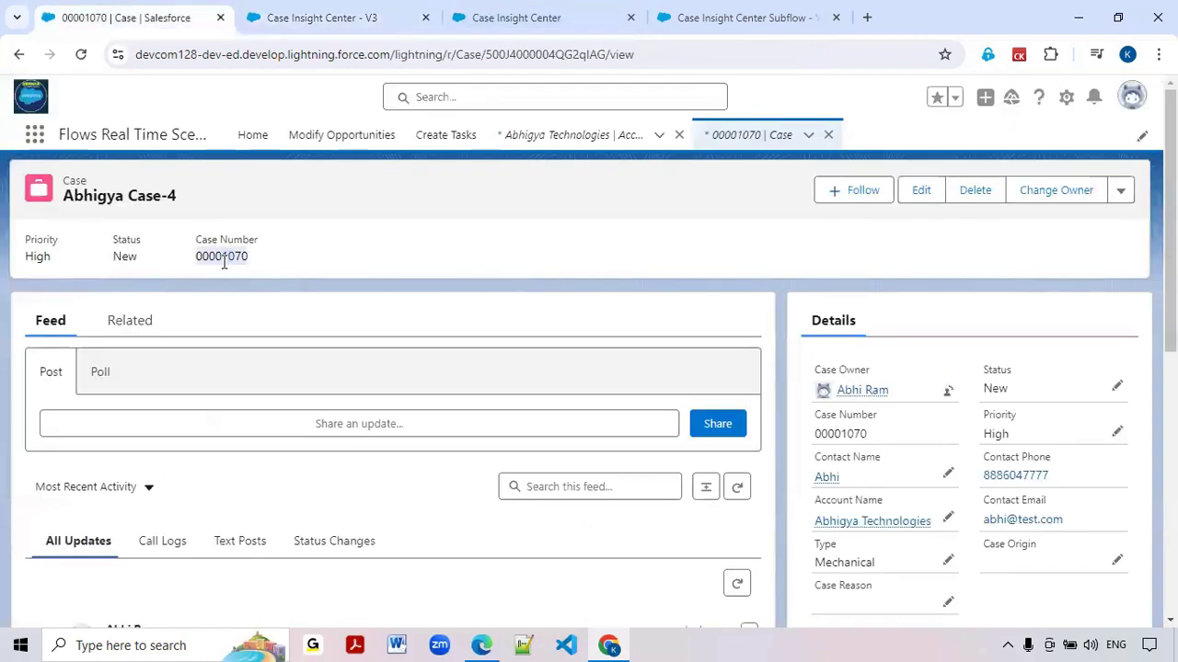
left_click(480, 20)
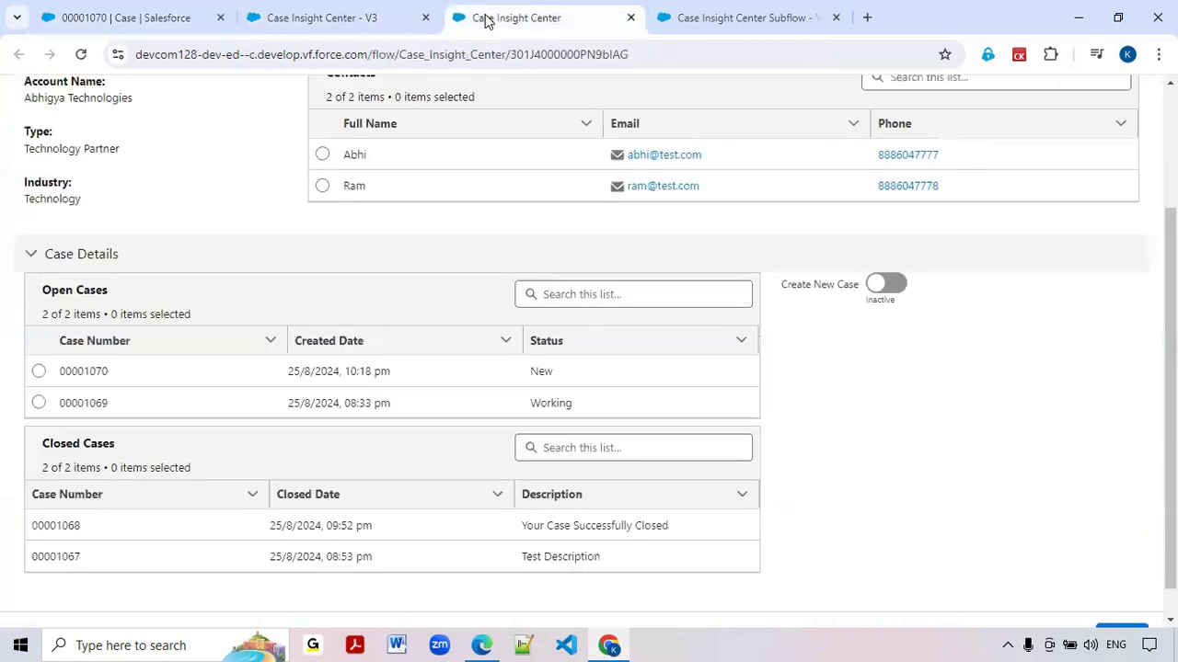
Back in the Case Insight Center flow, add a Get Records element directly after Create Case Record
left_click(329, 18)
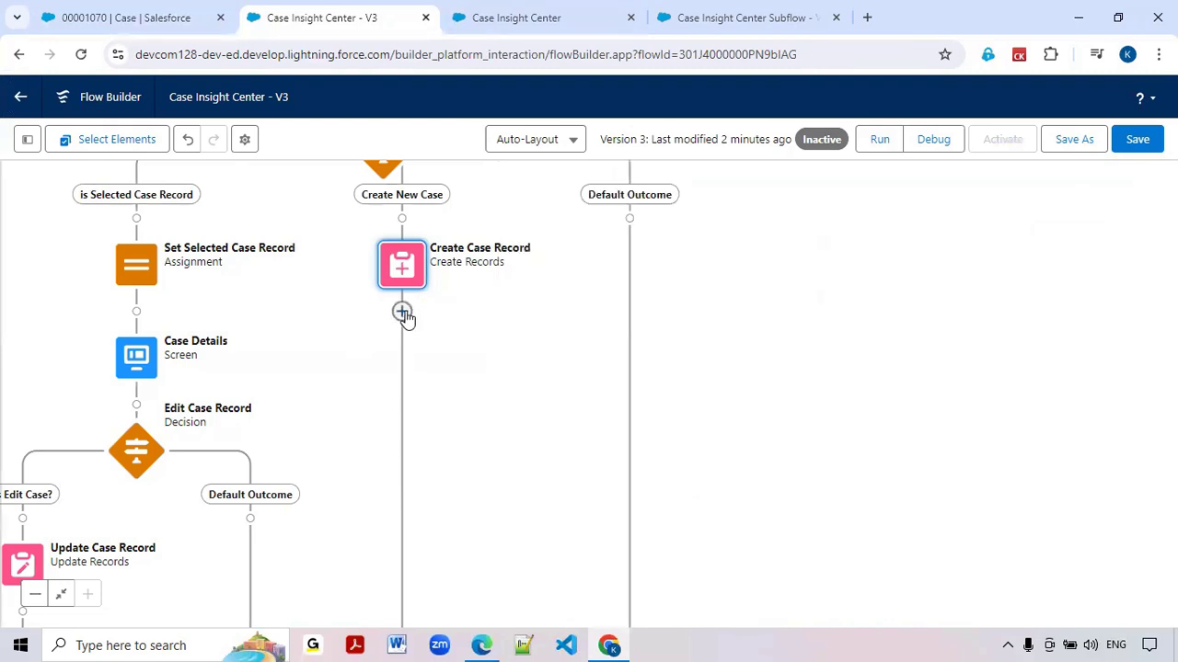
left_click(403, 313)
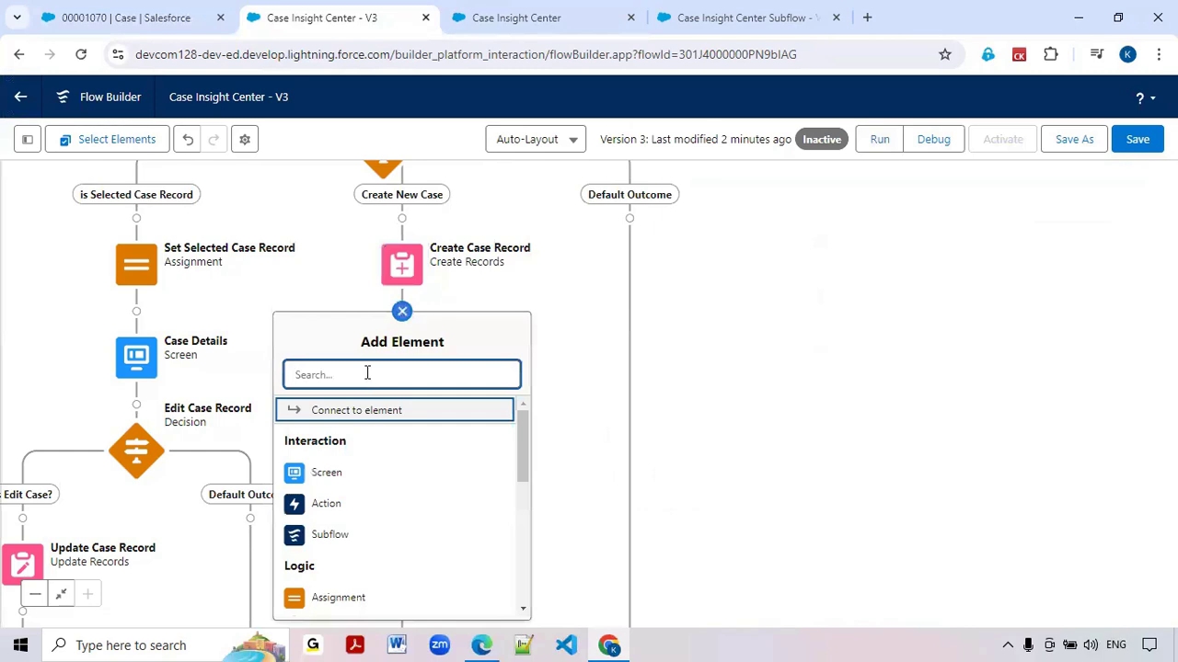
type("get")
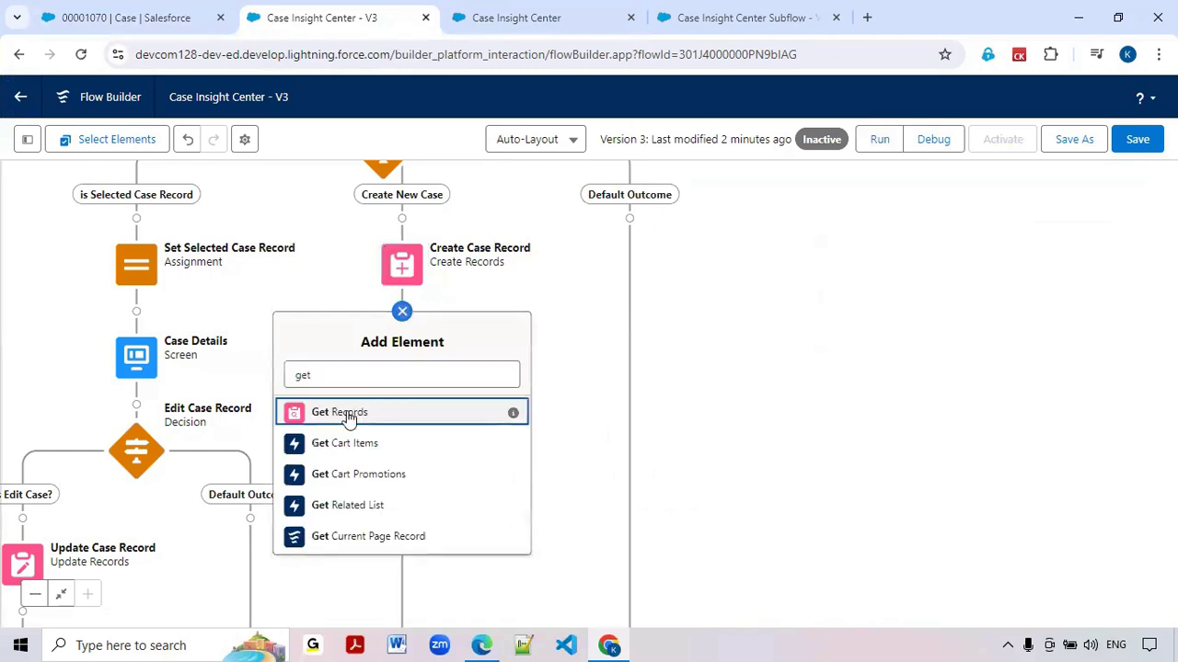
left_click(348, 416)
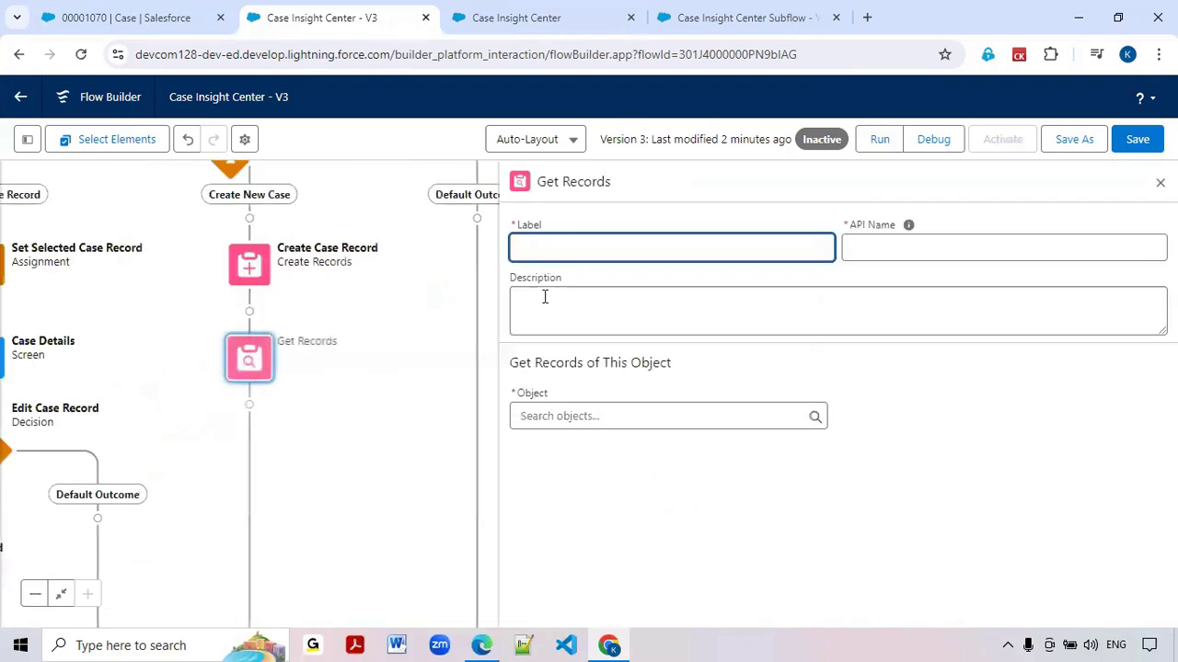
Label the Get Records element "Get Newly Created Case Number"
type("Get N")
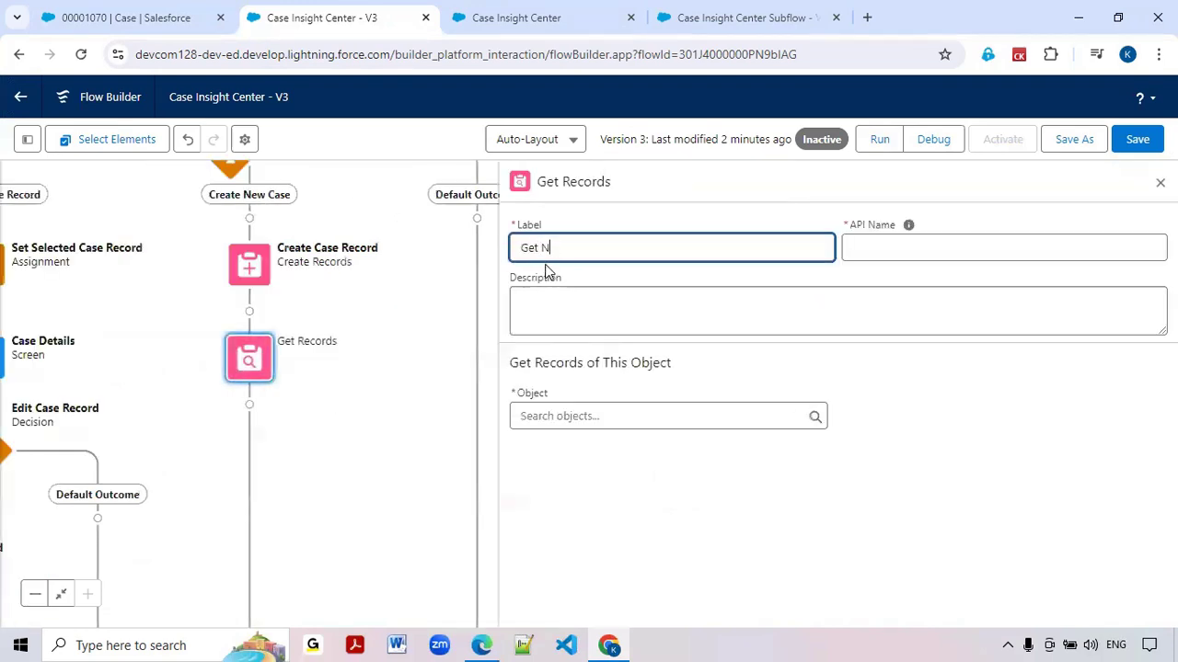
type("ewely C")
key("BackSpace")
key("BackSpace")
type("Cre")
type("eate")
type("aaaaaaaaaaaaaaaa")
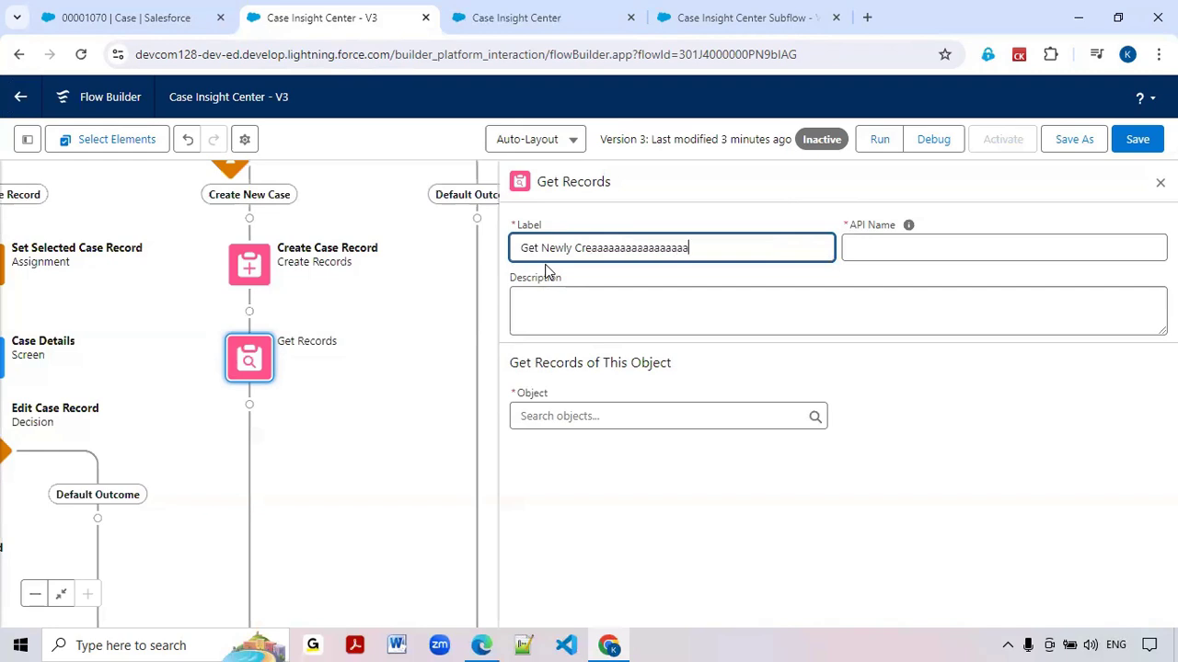
key("BackSpace")
key("BackSpace")
key("BackSpace")
key("BackSpace")
key("BackSpace")
key("BackSpace")
key("BackSpace")
key("BackSpace")
key("BackSpace")
key("BackSpace")
type("ted Case Numbe")
Set Case as the object whose records the Get Records element retrieves
left_click(547, 427)
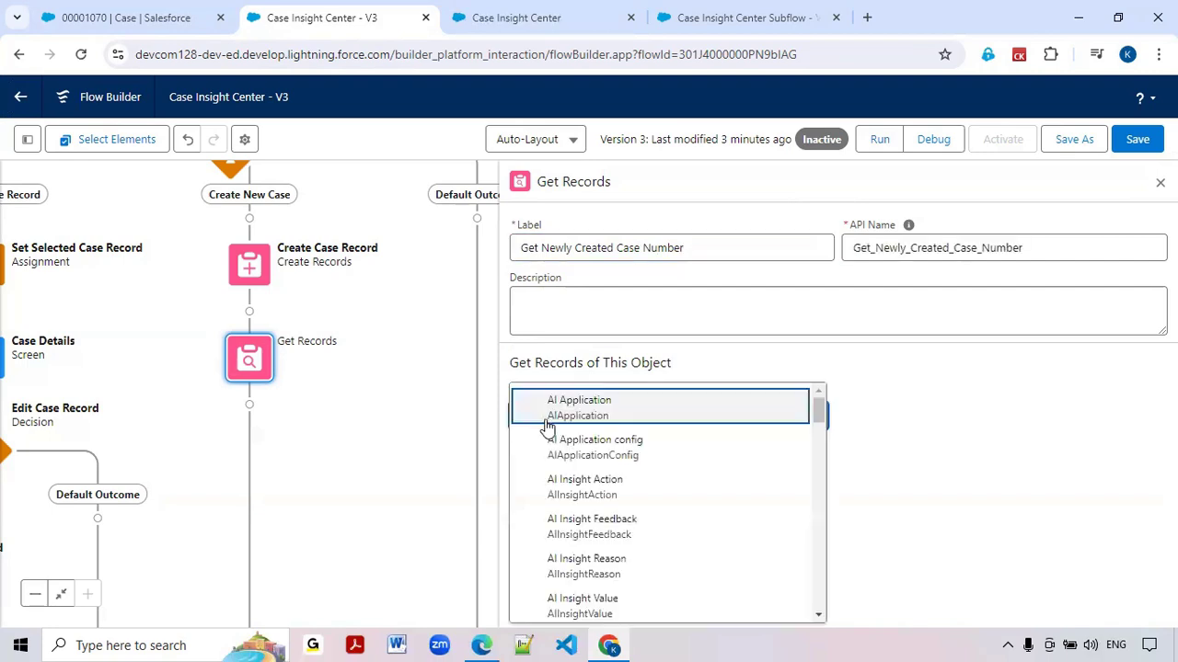
type("case")
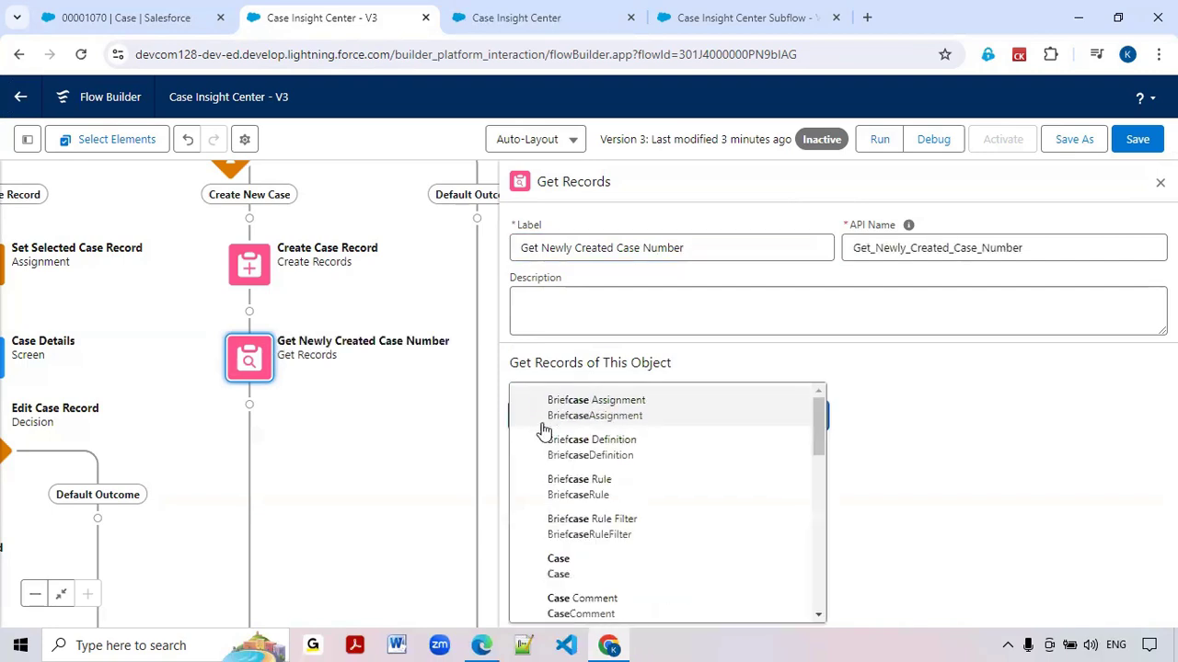
left_click(565, 565)
Filter the Case records by Id Equals var_NewCaseRecord > Case ID, keeping only the first record with all fields stored automatically
scroll(583, 568, "down", 1)
left_click(583, 497)
type("Id")
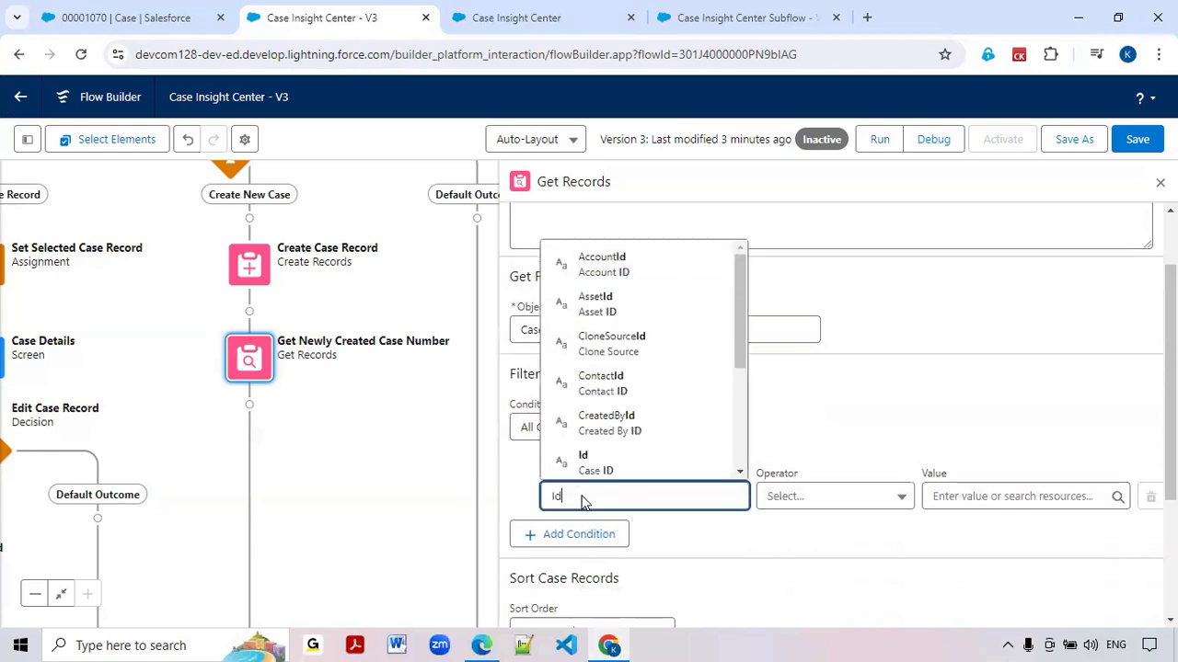
left_click(592, 465)
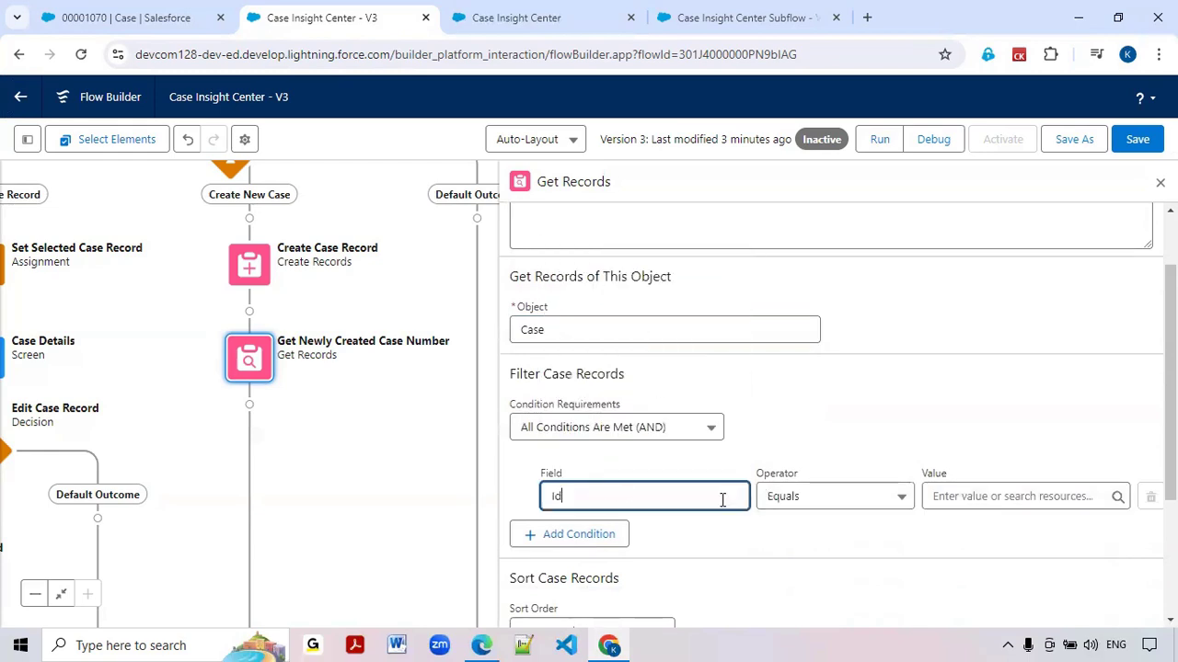
left_click(992, 497)
type("var")
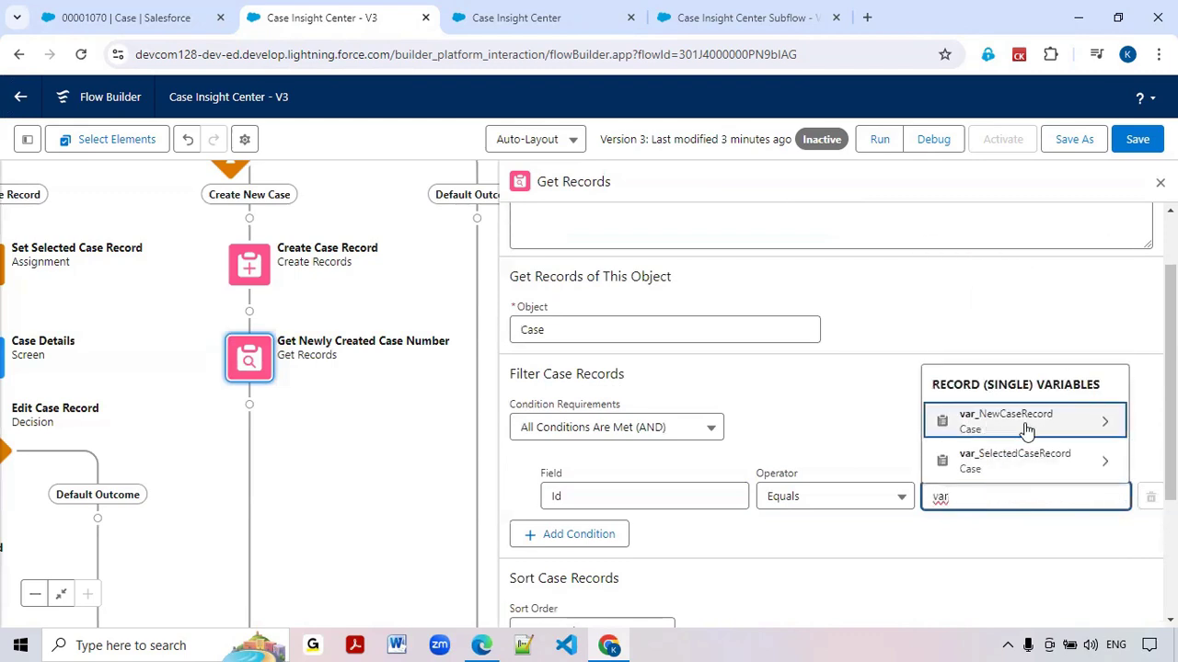
left_click(1024, 425)
type("Id")
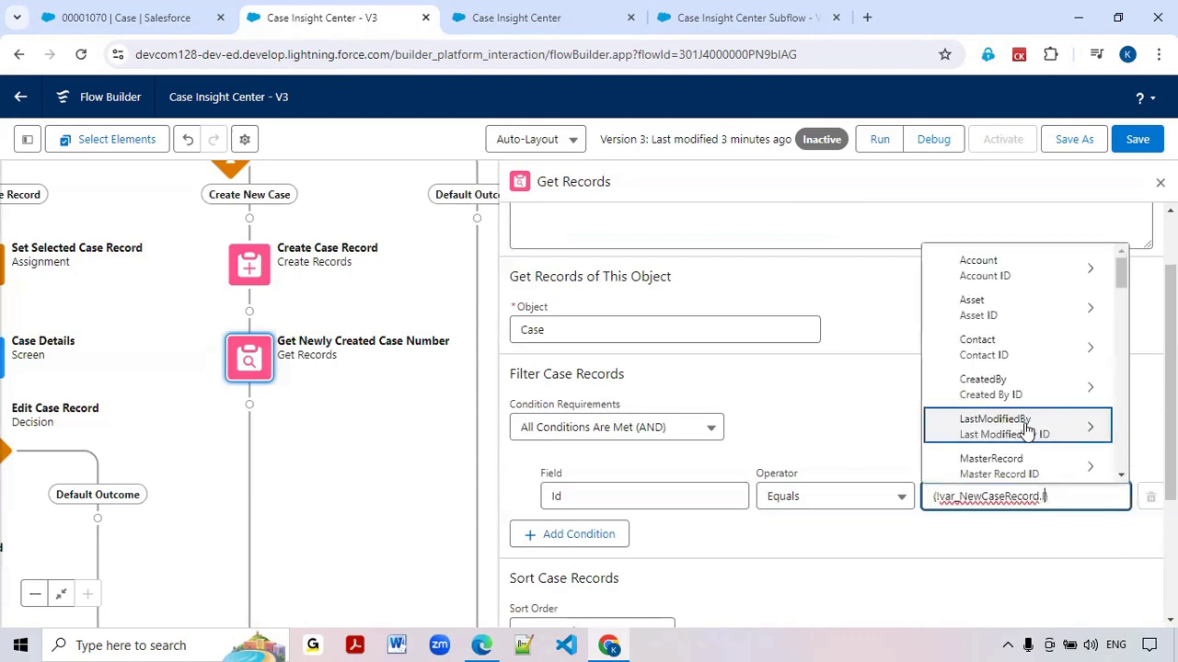
scroll(983, 348, "down", 10)
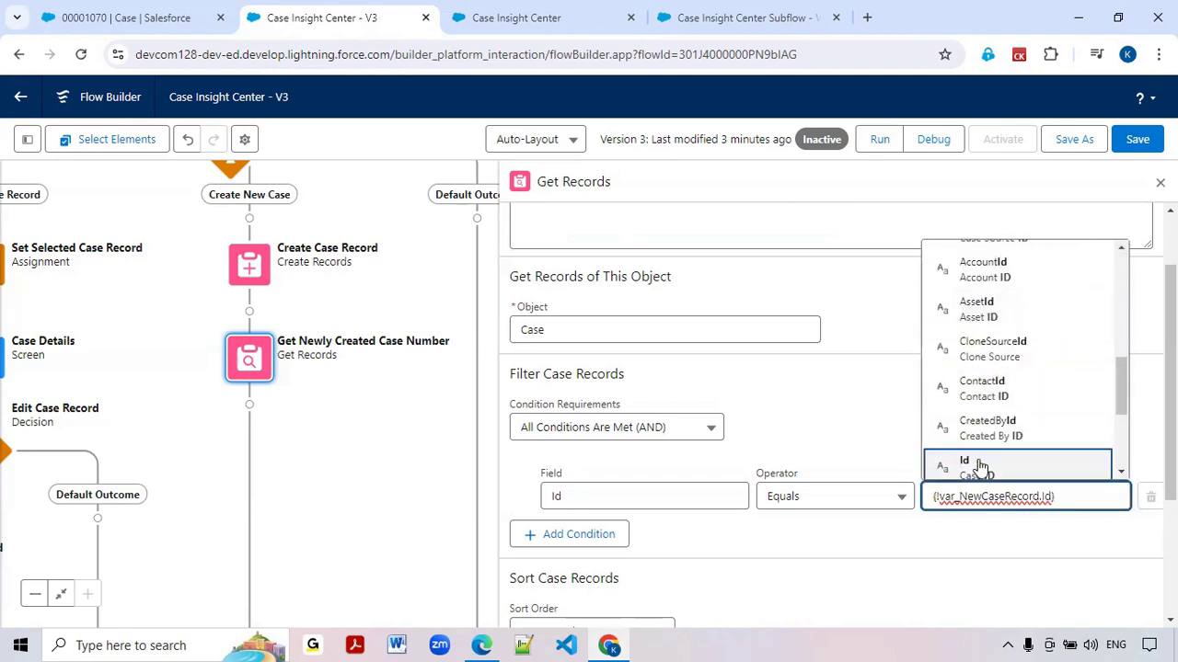
left_click(981, 465)
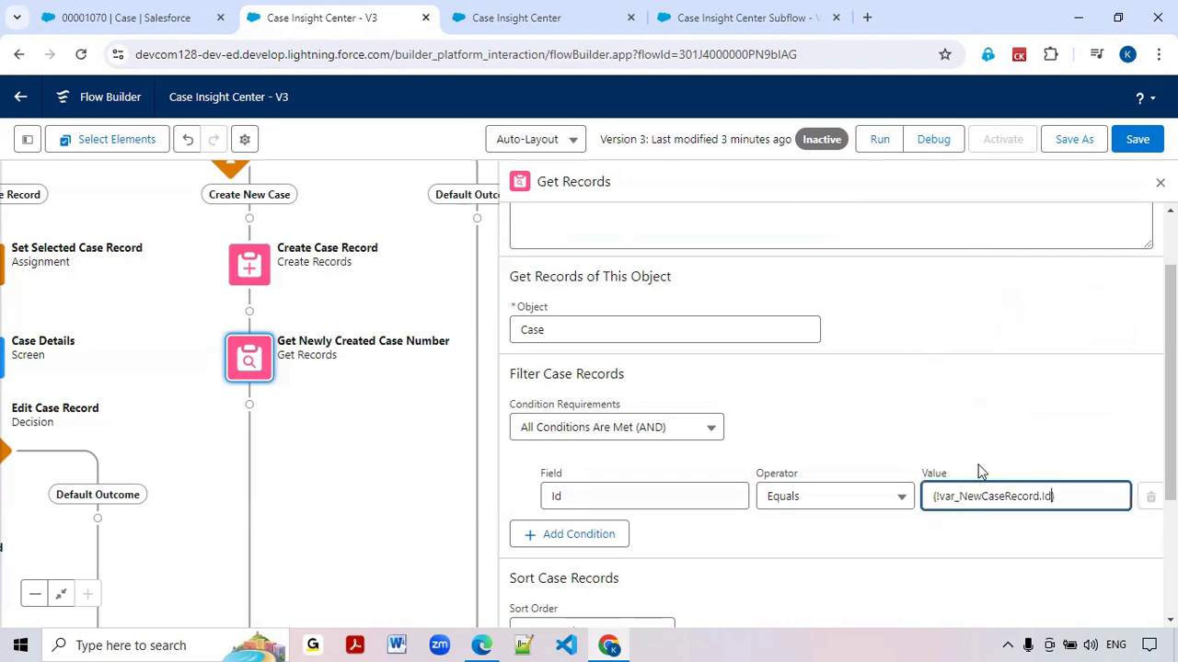
left_click(834, 530)
scroll(660, 498, "down", 4)
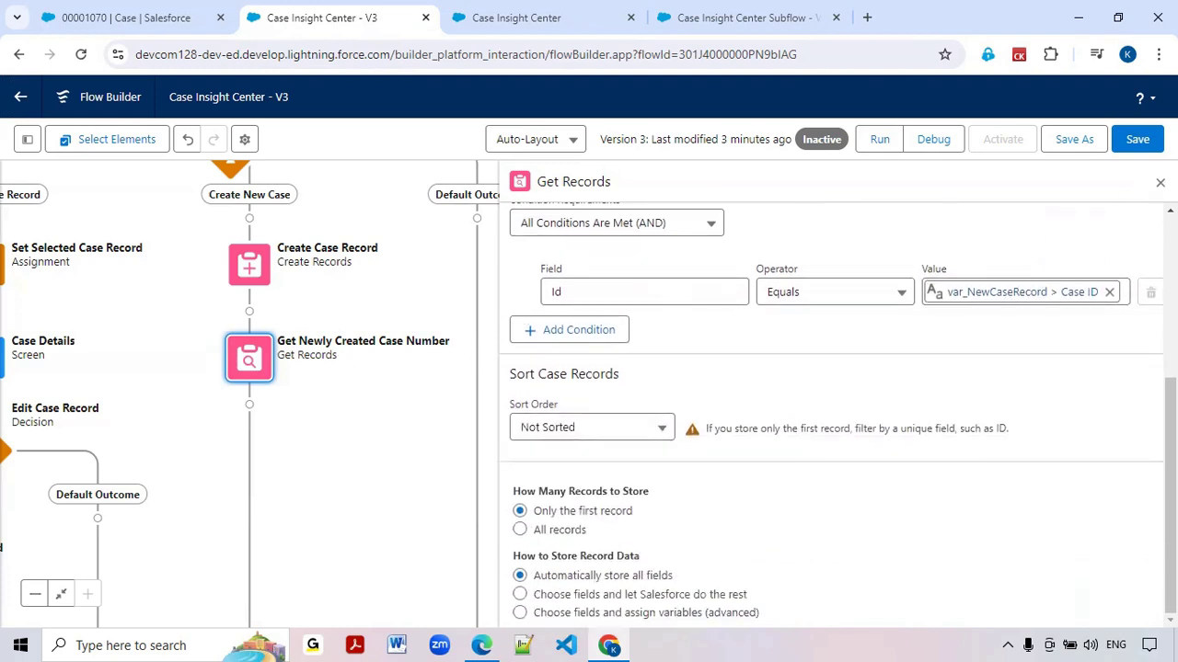
left_click(441, 451)
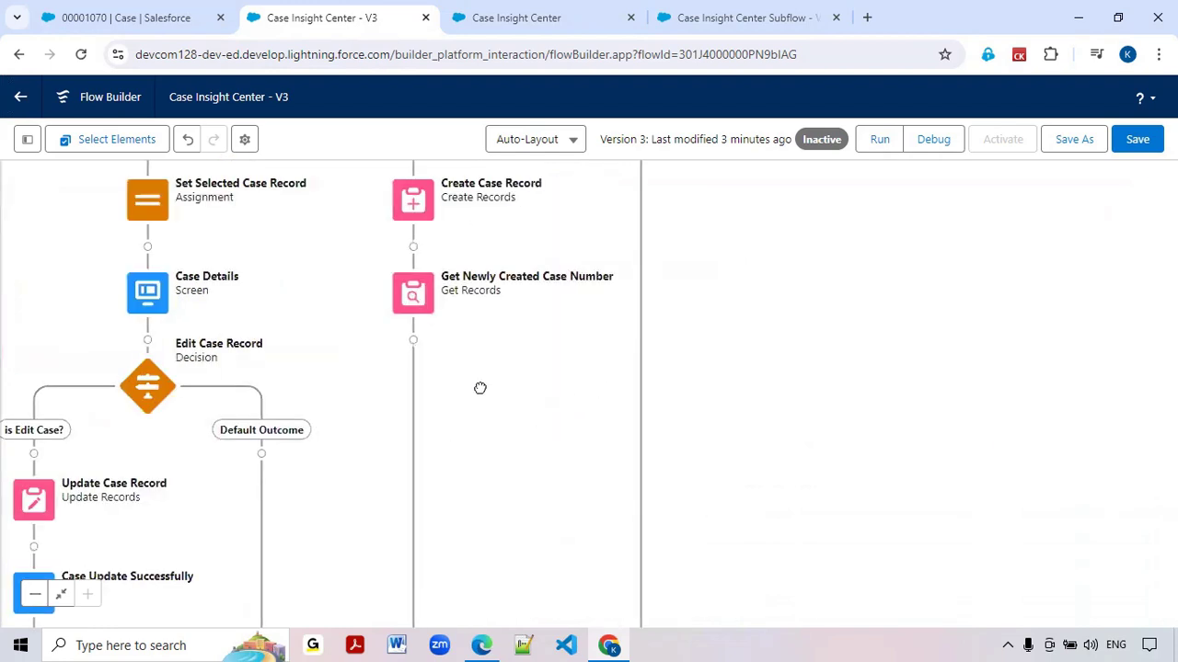
Add a Screen element directly after Get Newly Created Case Number and label it "New Case Success Screen"
left_click(414, 341)
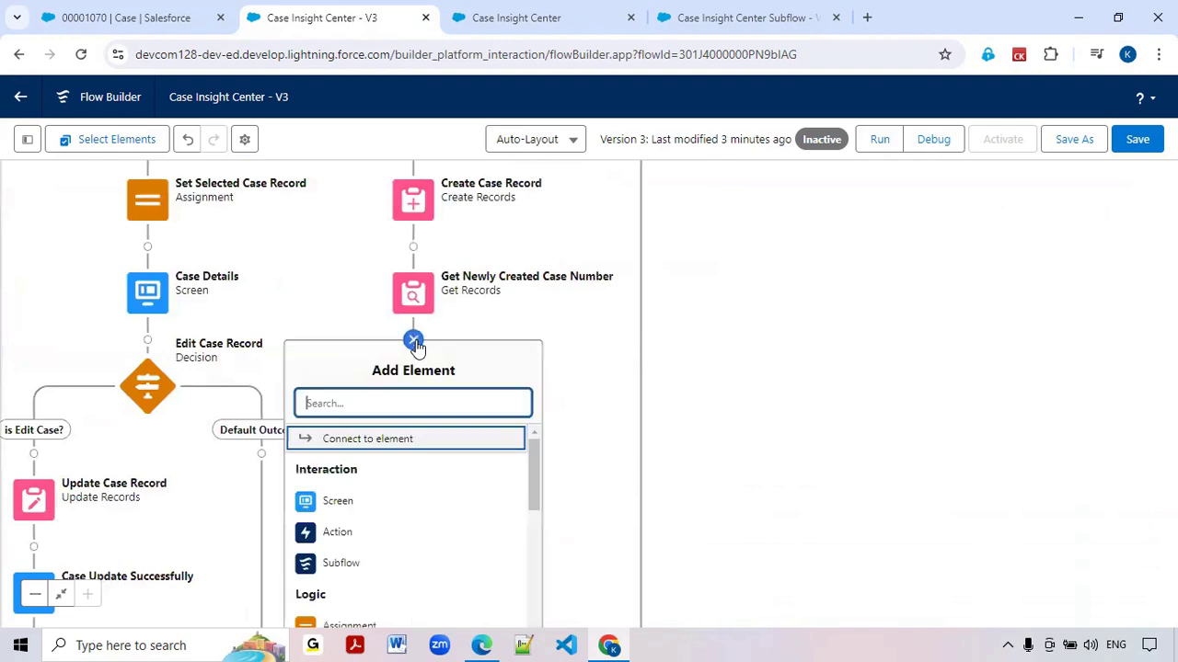
left_click(331, 501)
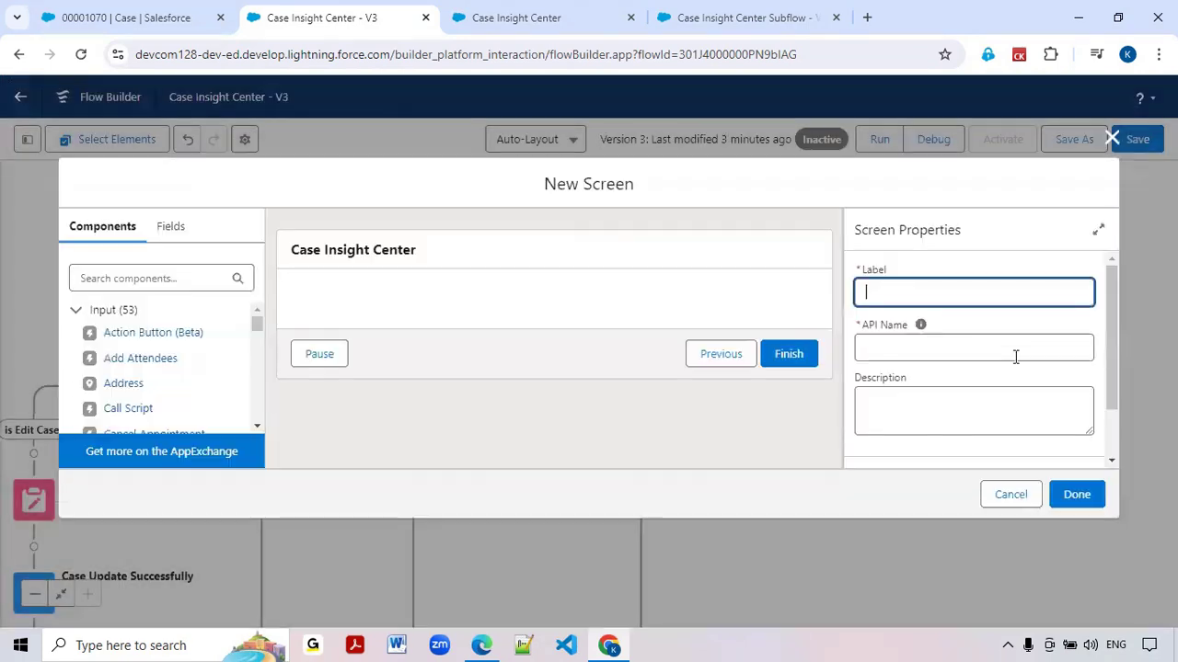
type("New Cas")
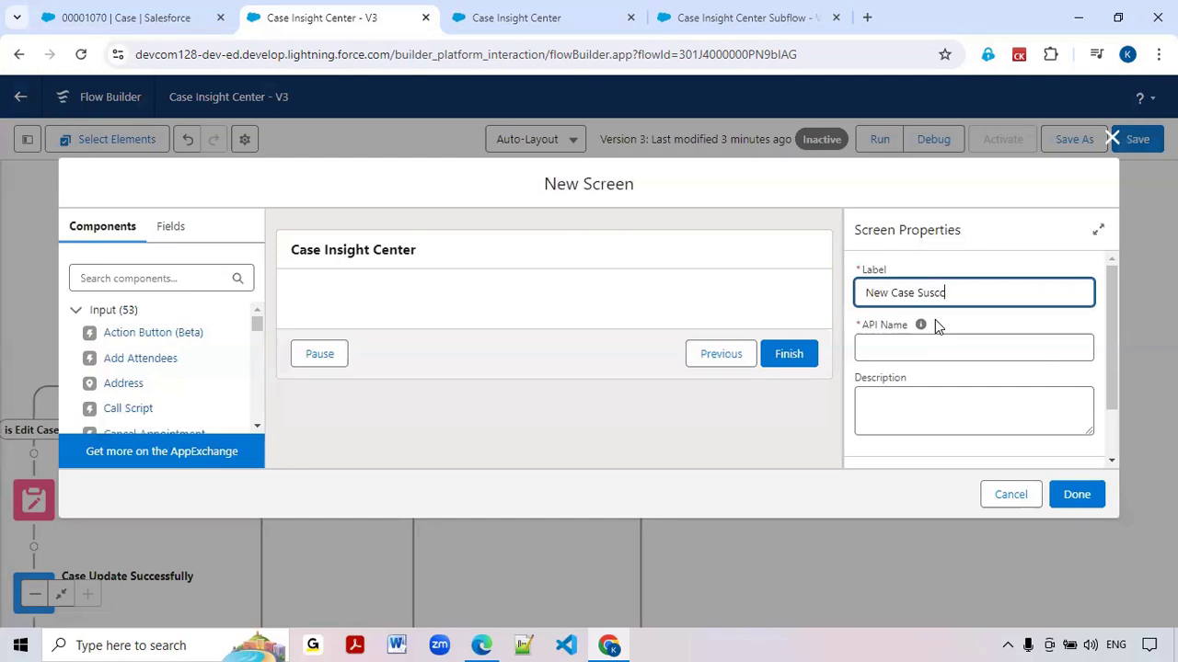
type("e Susccess Screeb")
double_click(935, 294)
double_click(1003, 295)
left_click(1003, 296)
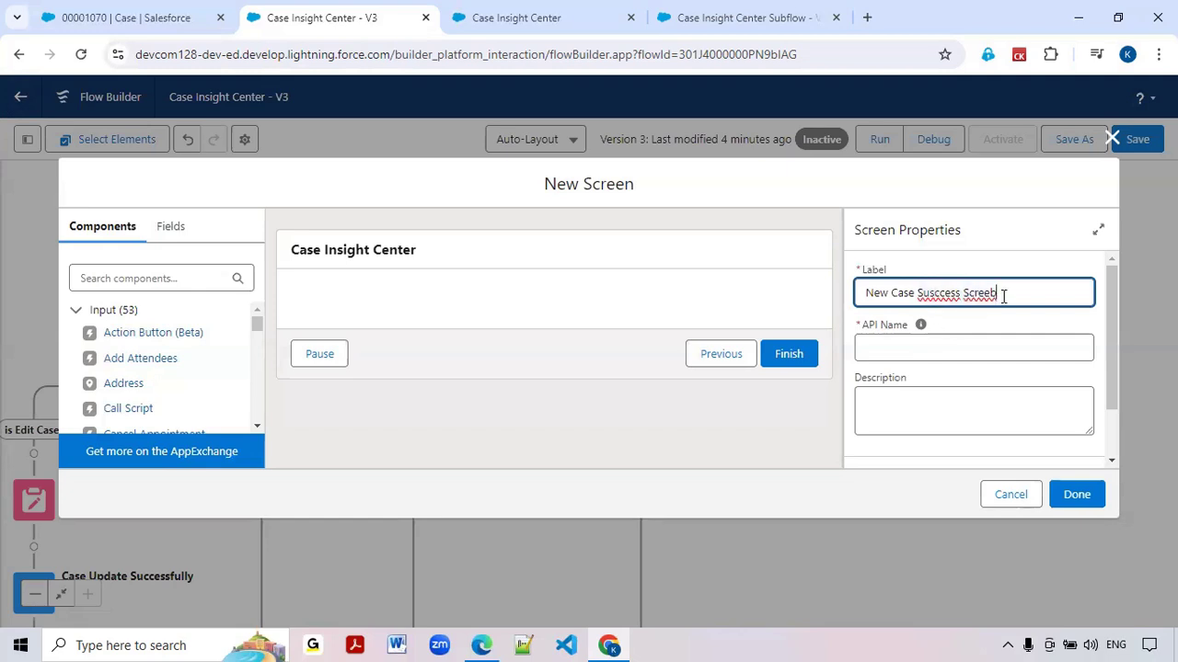
key("BackSpace")
type("n")
double_click(938, 295)
type("Success")
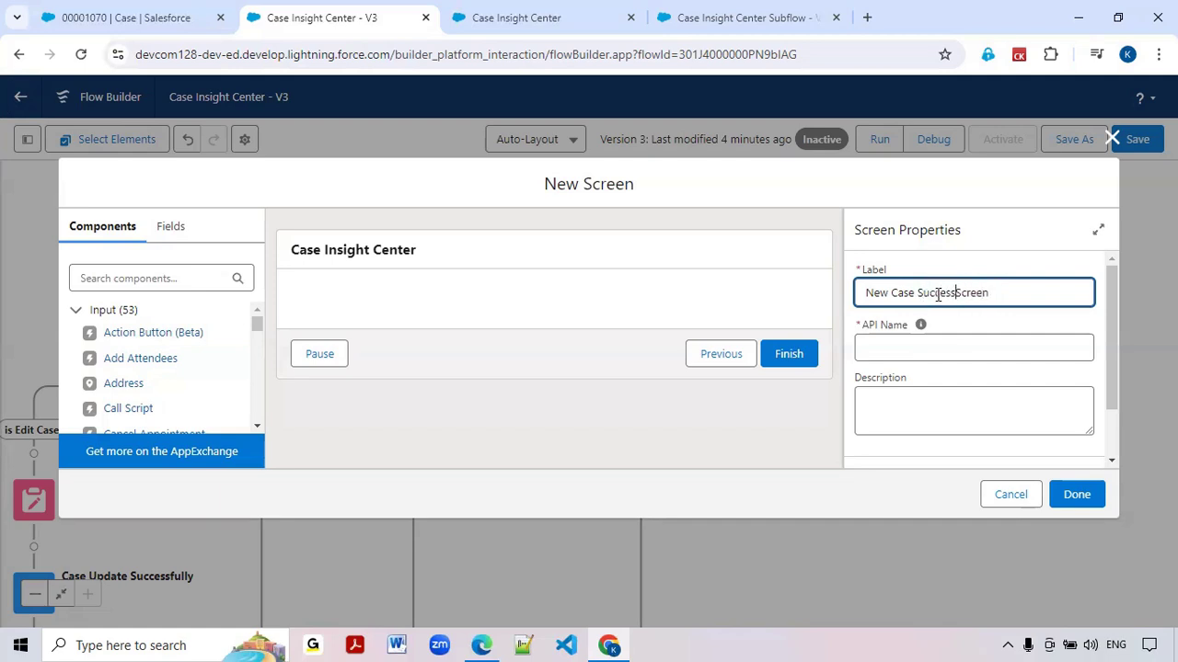
left_click(926, 368)
scroll(925, 368, "down", 1)
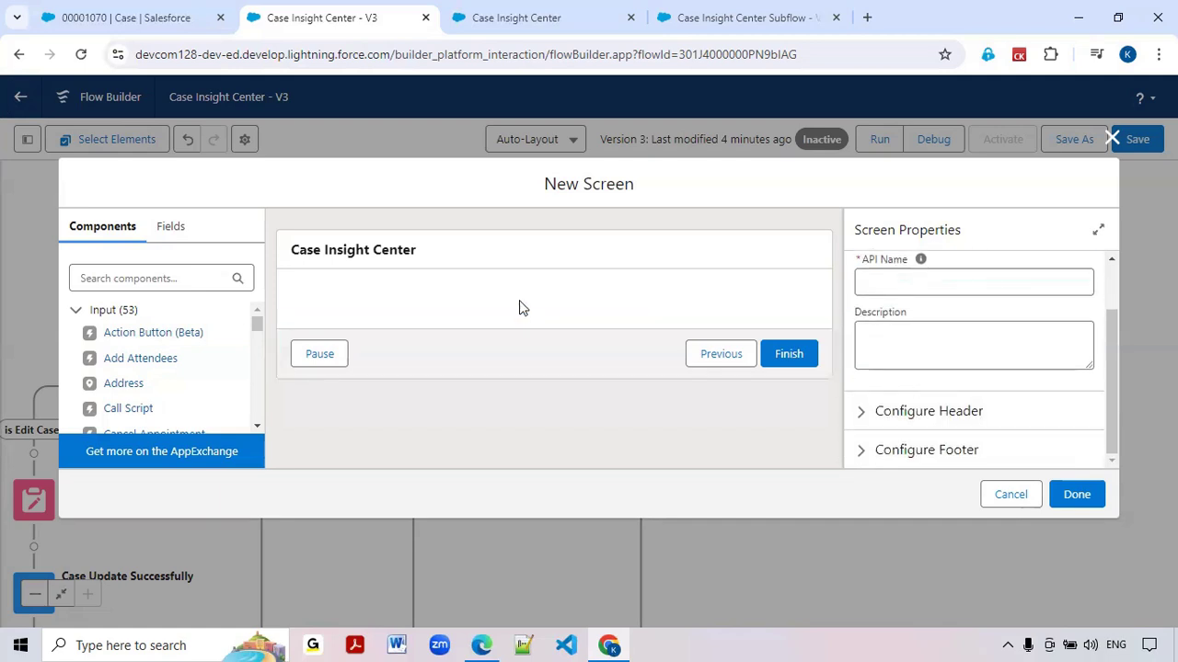
Find the Display Text component and place it in the body of the new screen
left_click(142, 282)
type("disply")
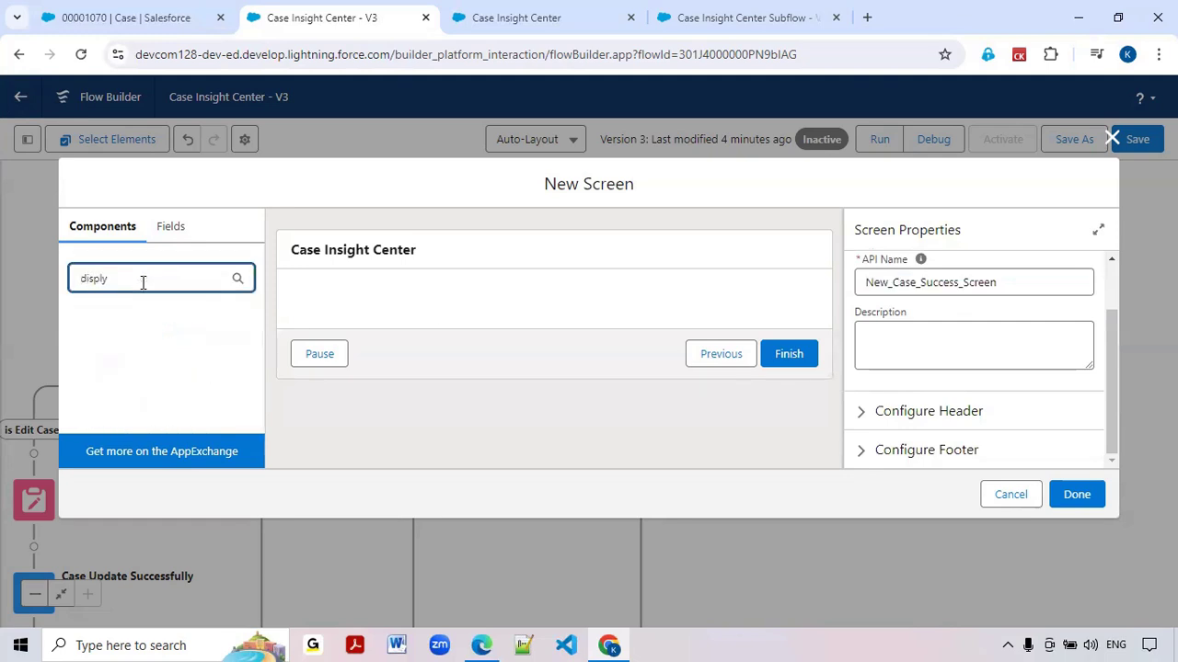
key("BackSpace")
left_click_drag(127, 334, 368, 310)
Set the Display Text component's API name to newCaseScuccessScreen
left_click(879, 293)
type("Ca")
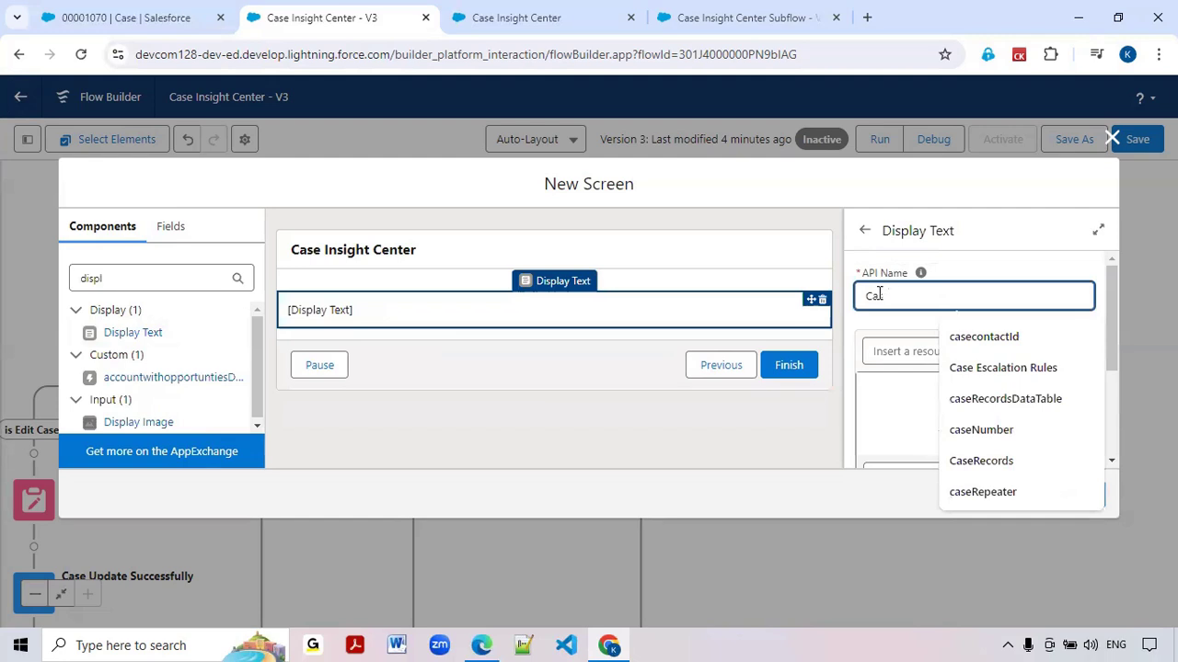
key("BackSpace")
key("BackSpace")
type("newC")
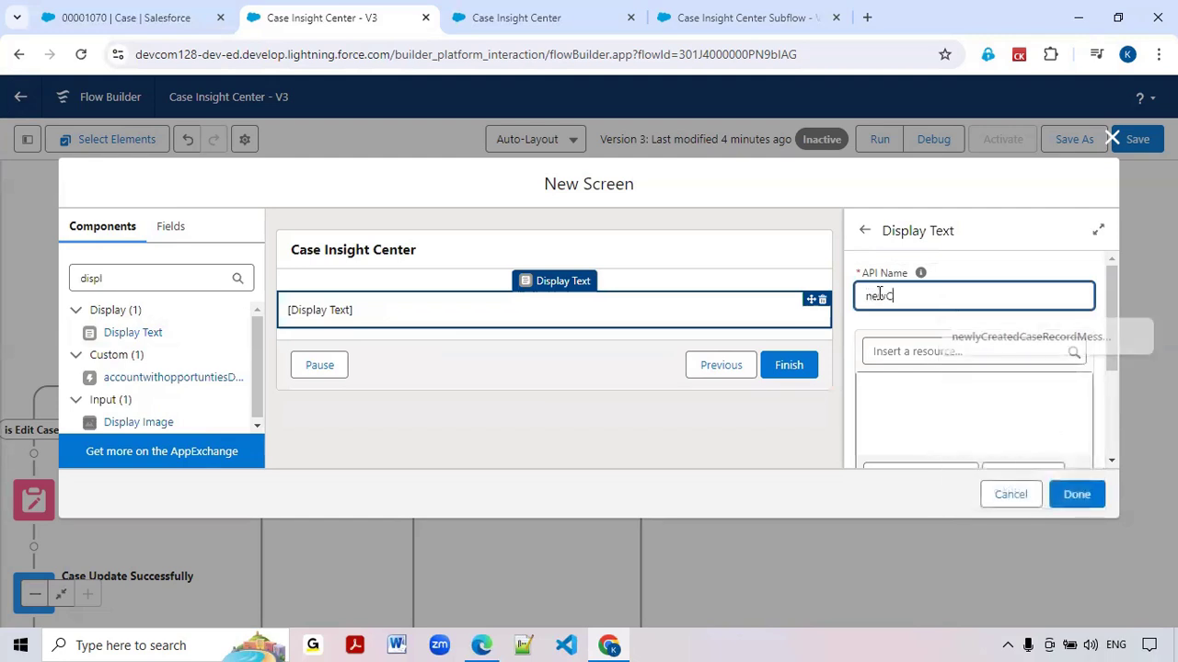
type("aseS")
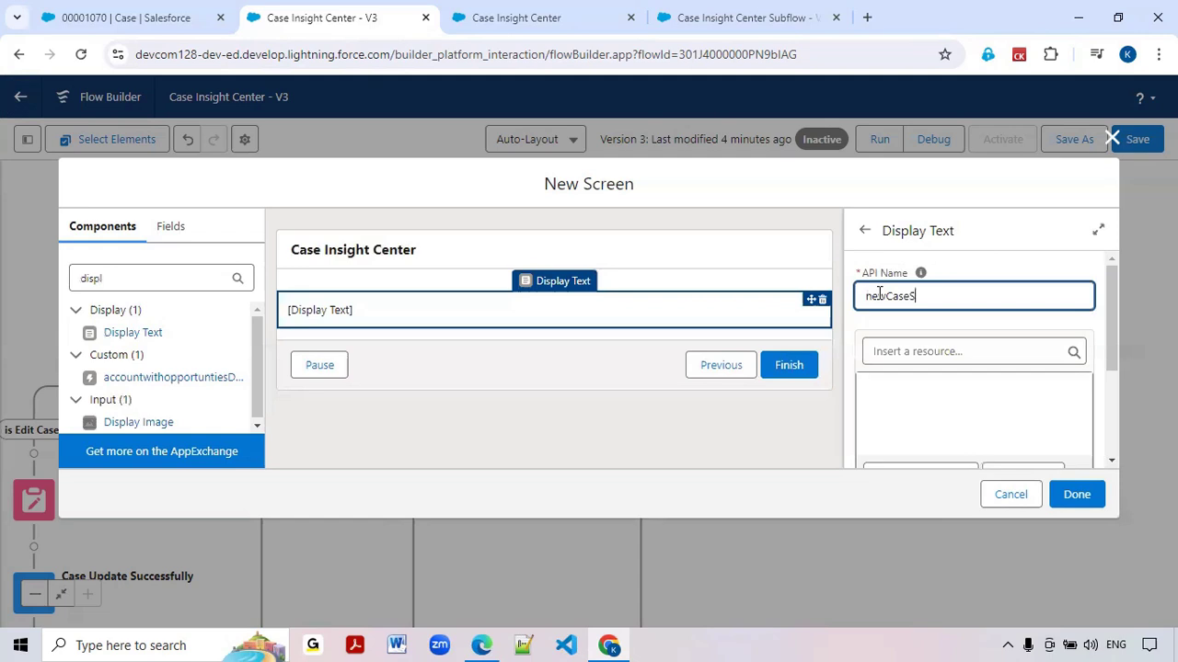
type("cuccessScreen")
Insert the CaseNumber field of the Case from Get_Newly_Created_Case_Number as a resource in the display text
left_click(888, 405)
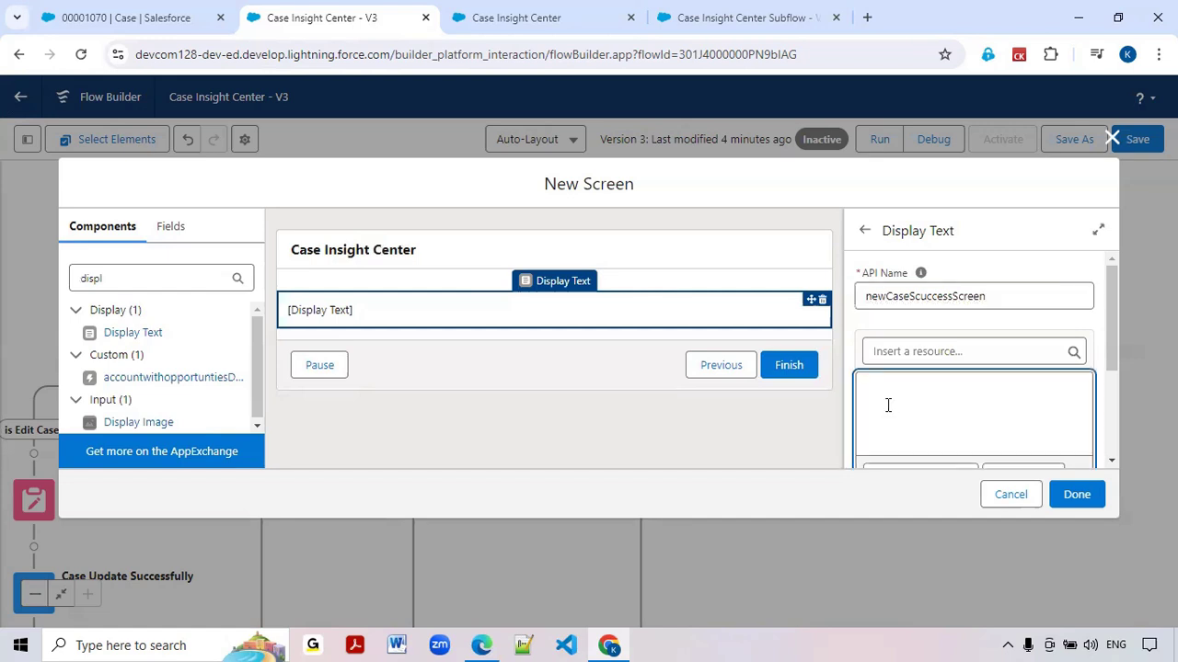
left_click(912, 352)
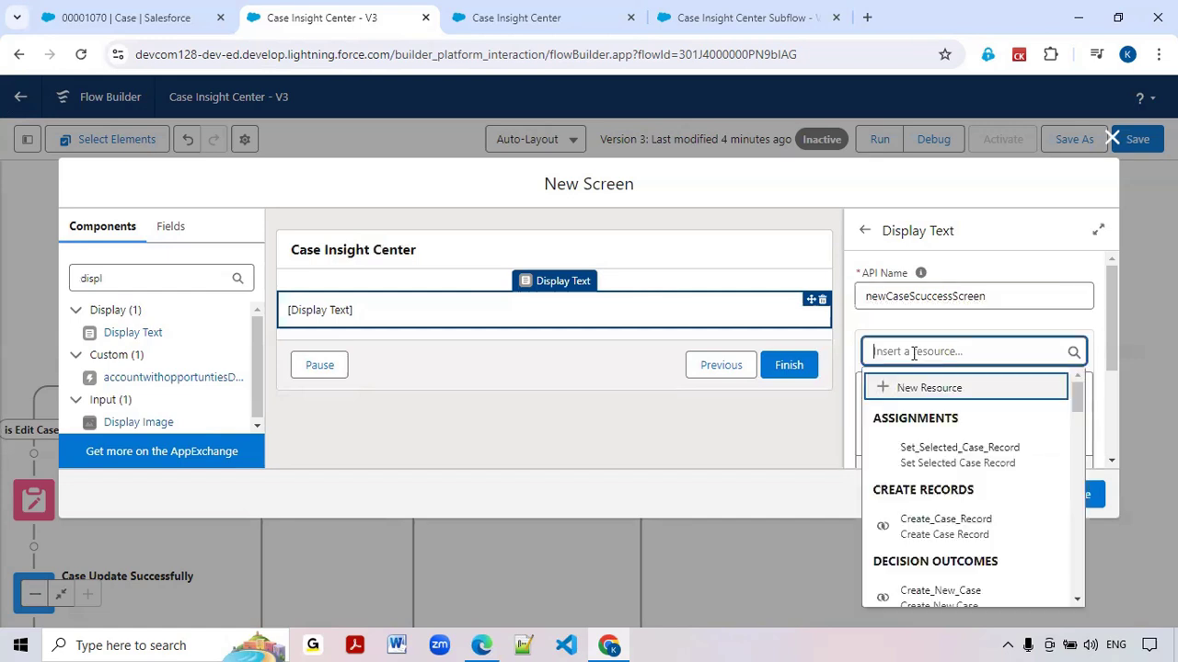
type("v")
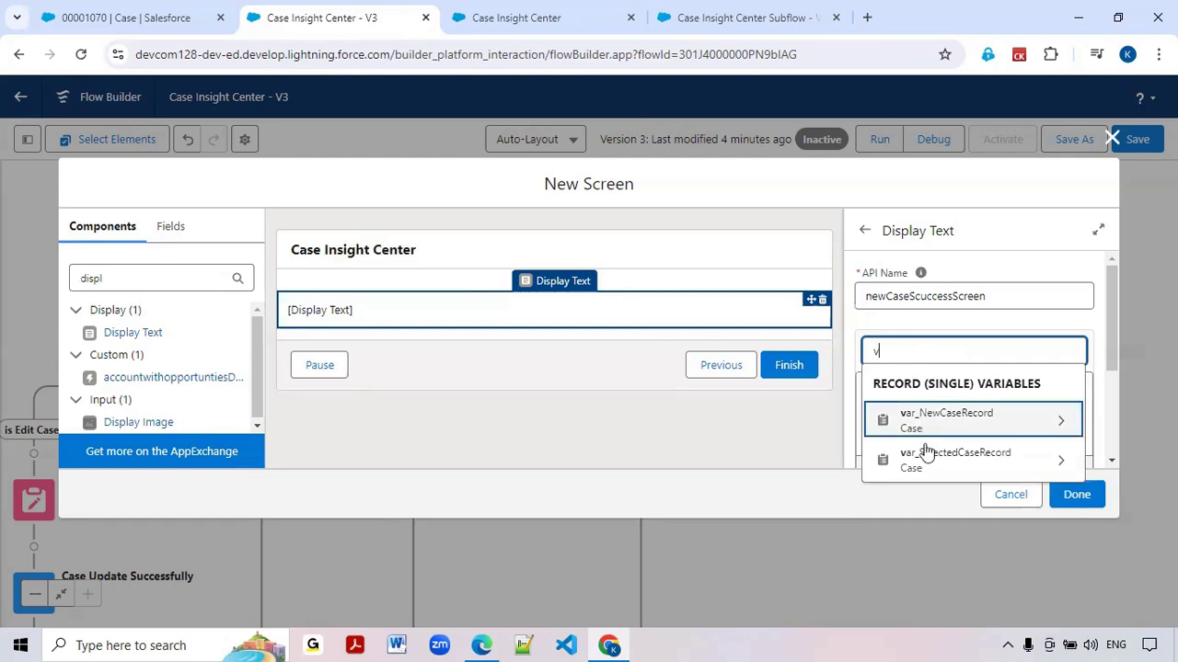
double_click(908, 349)
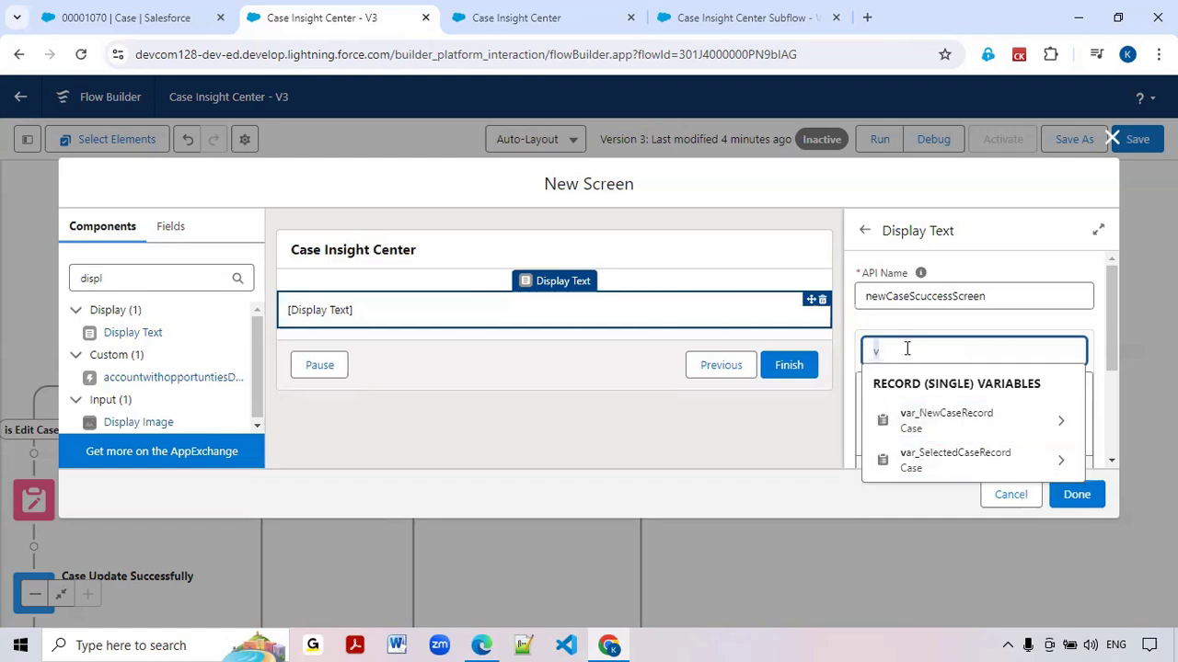
type("get")
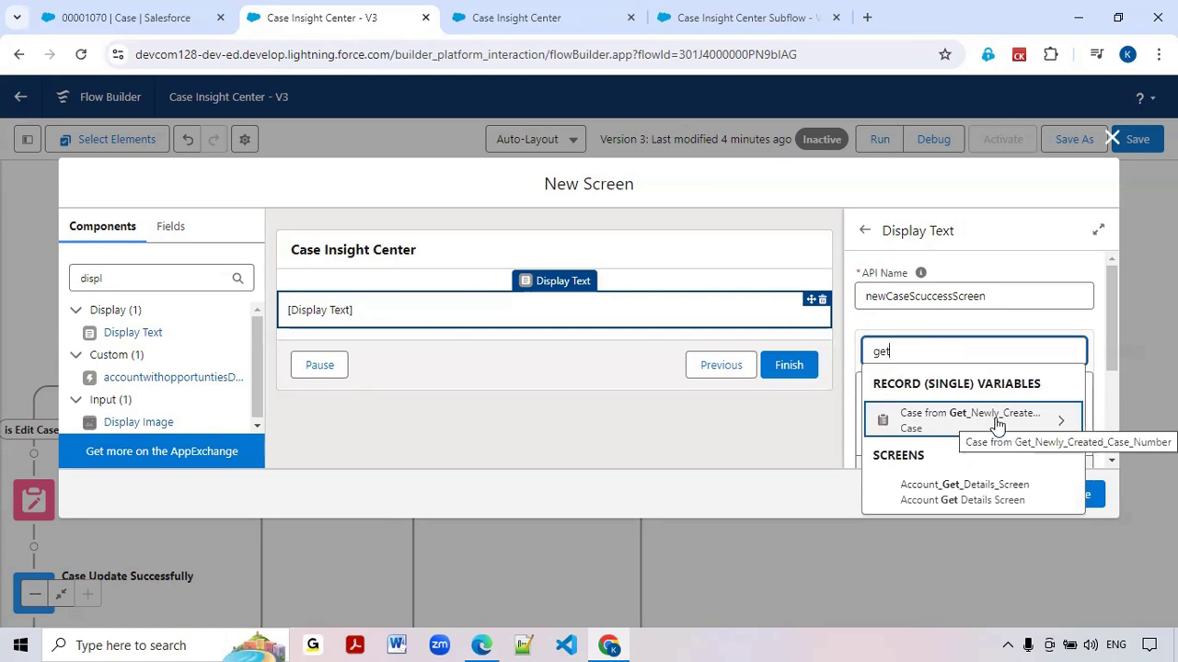
left_click(996, 424)
type("Case_Number.C")
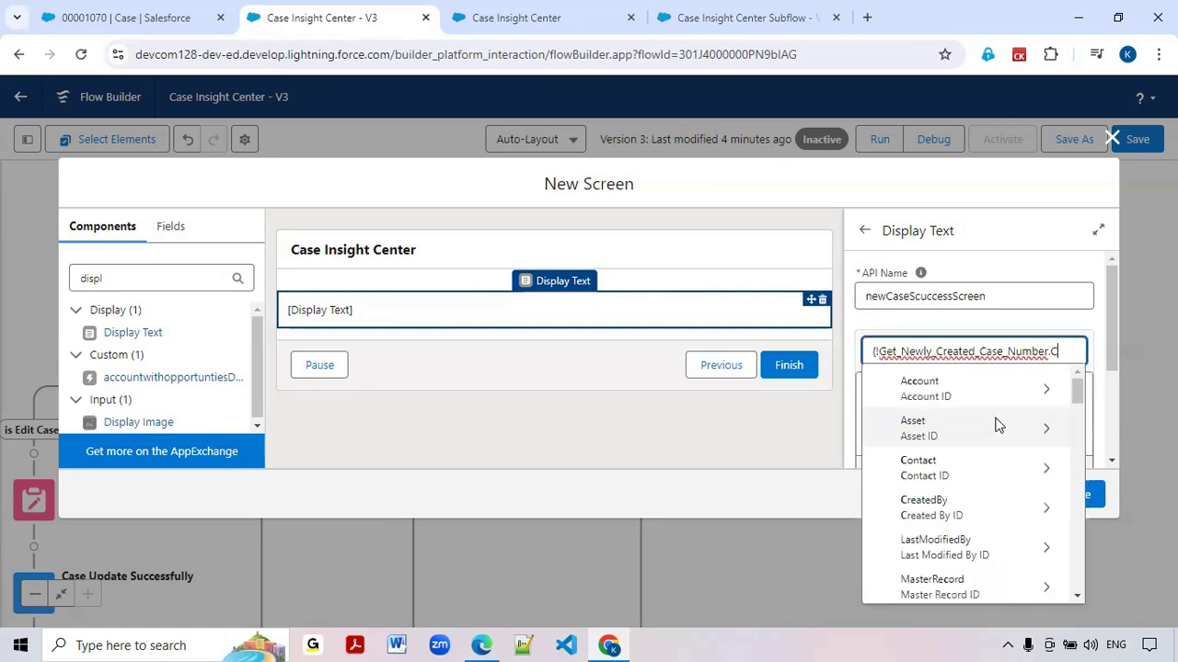
type("nu")
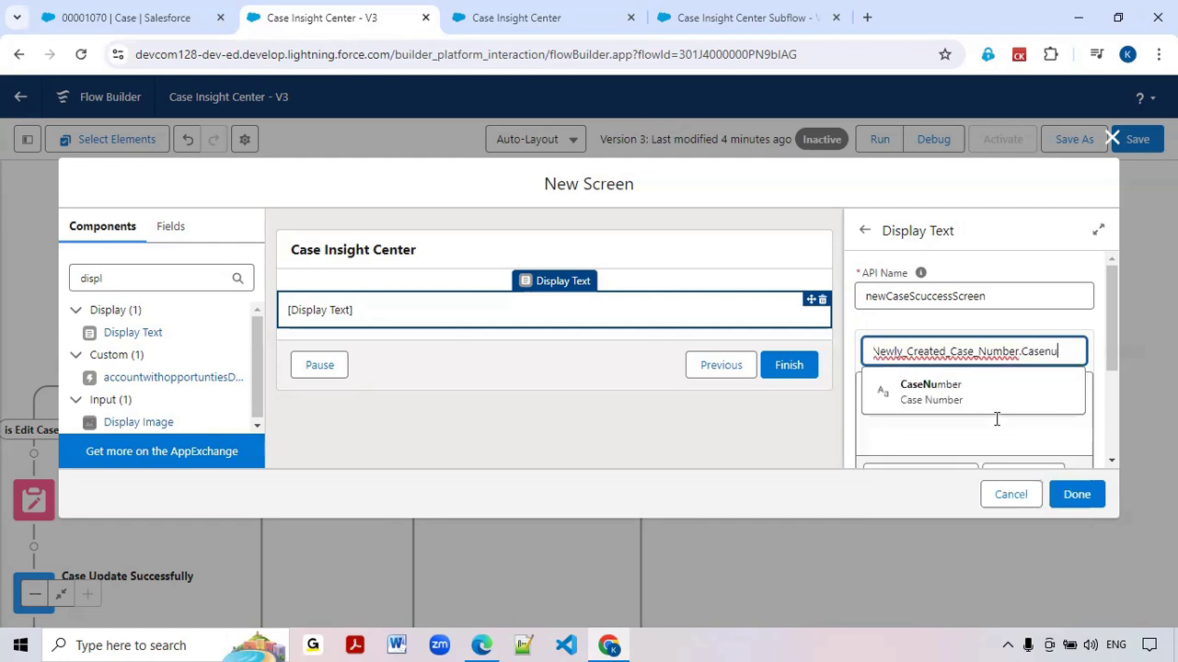
left_click(961, 405)
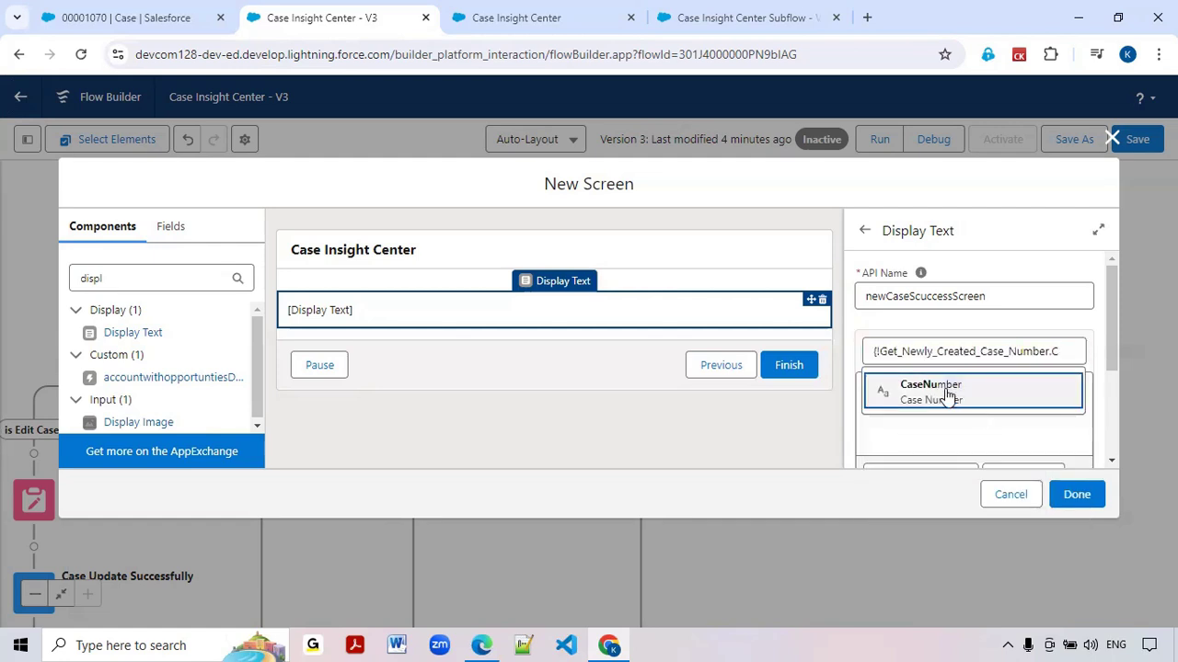
Make the inserted case number merge field bold
left_click_drag(945, 416, 870, 393)
scroll(982, 405, "down", 1)
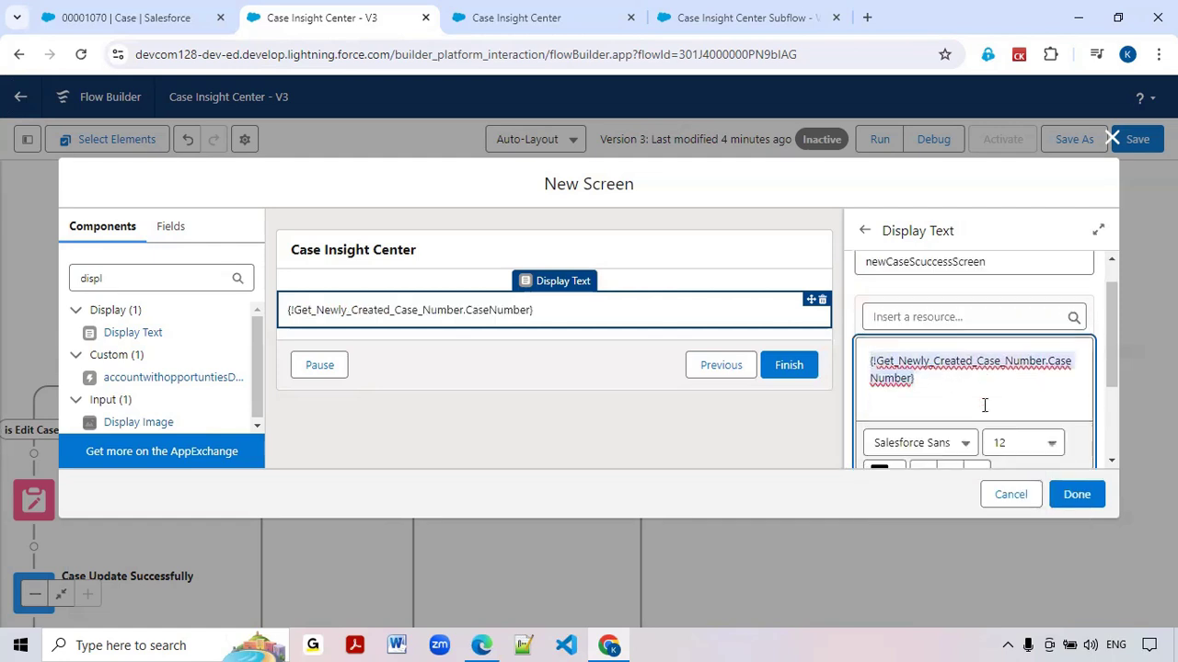
left_click(924, 421)
Color the case number merge field bright green, #1EE415
left_click(949, 337)
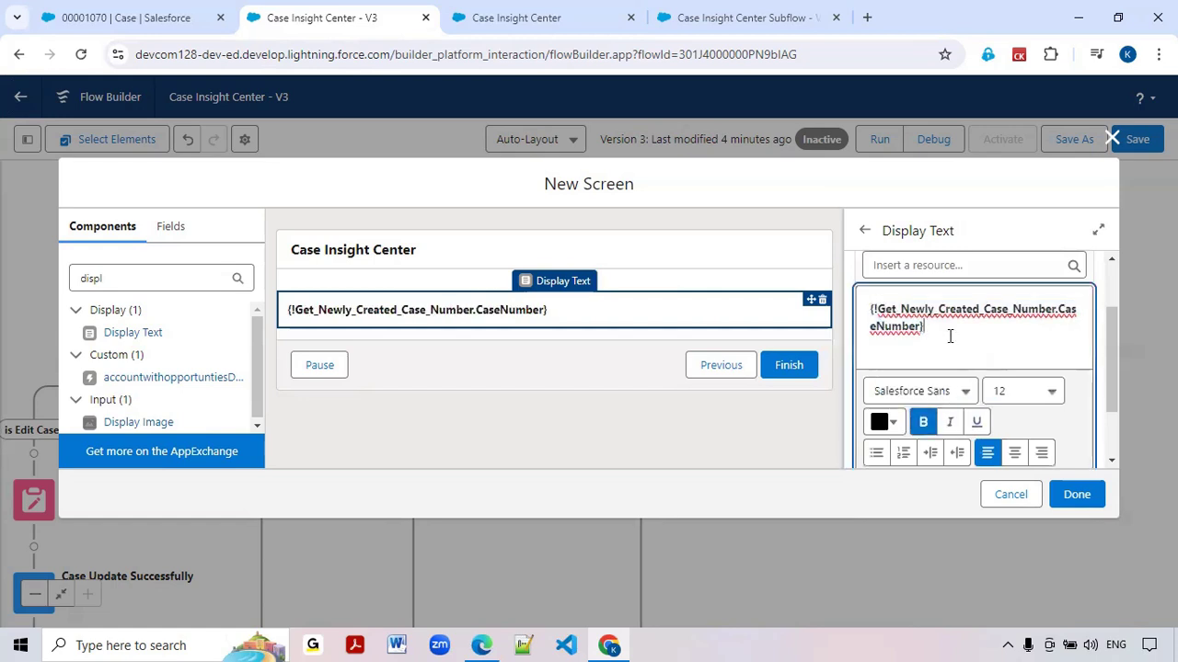
triple_click(911, 327)
left_click(886, 422)
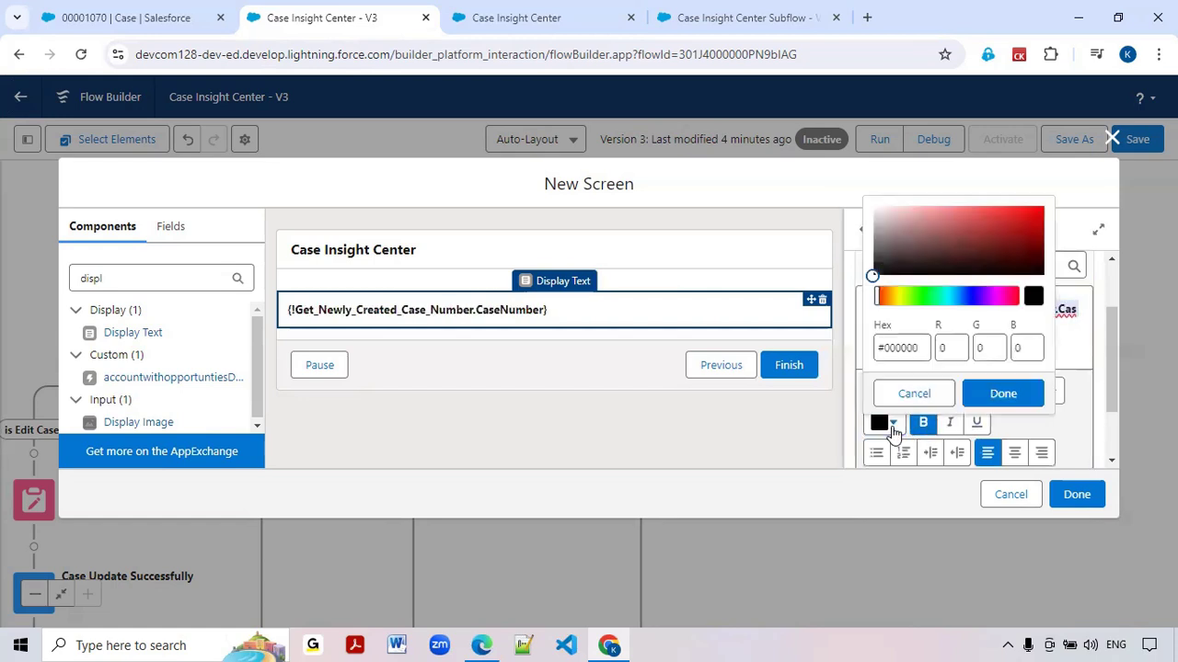
left_click(969, 296)
left_click_drag(970, 296, 923, 304)
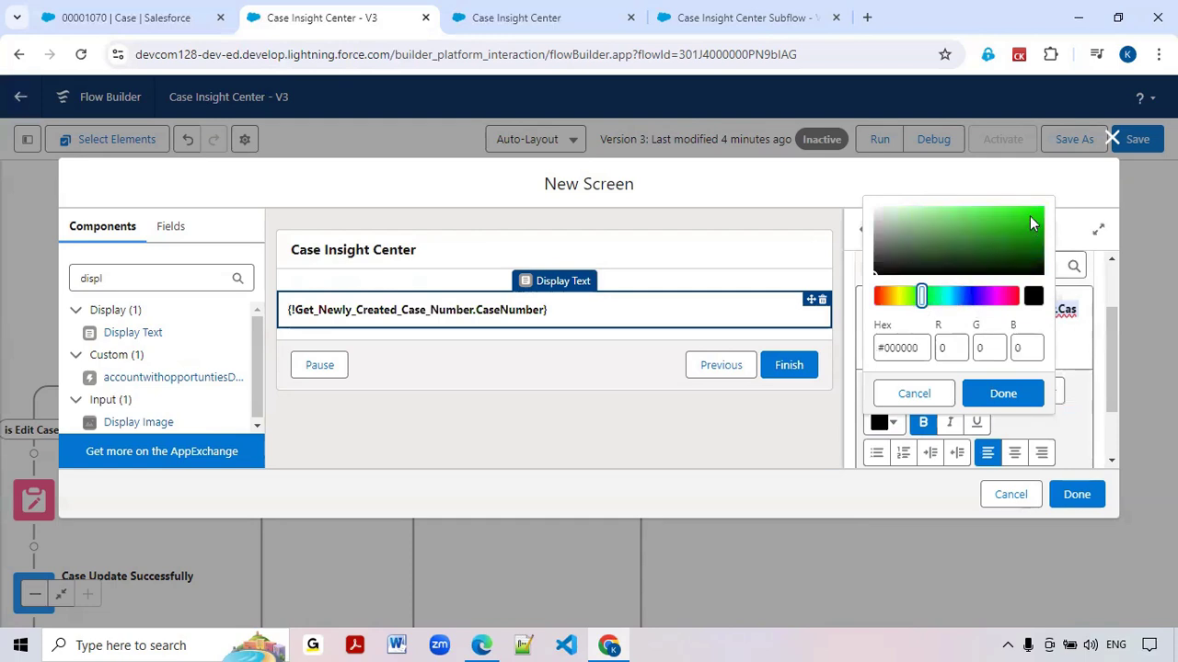
left_click(970, 299)
left_click(975, 297)
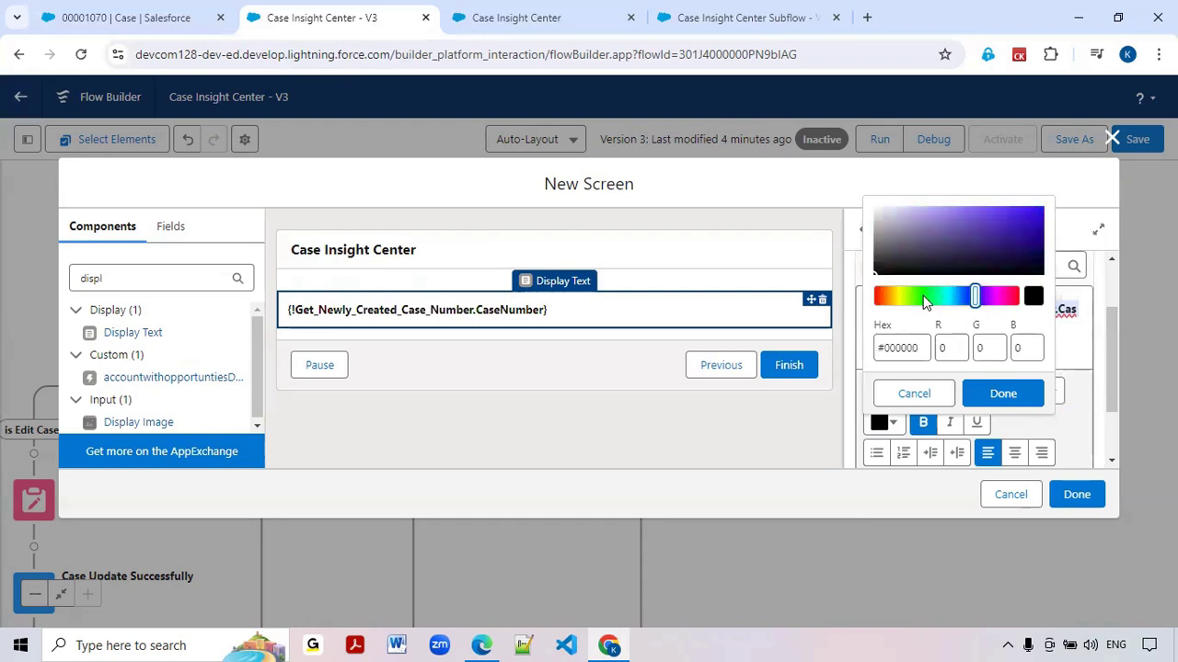
left_click(923, 297)
left_click(1027, 215)
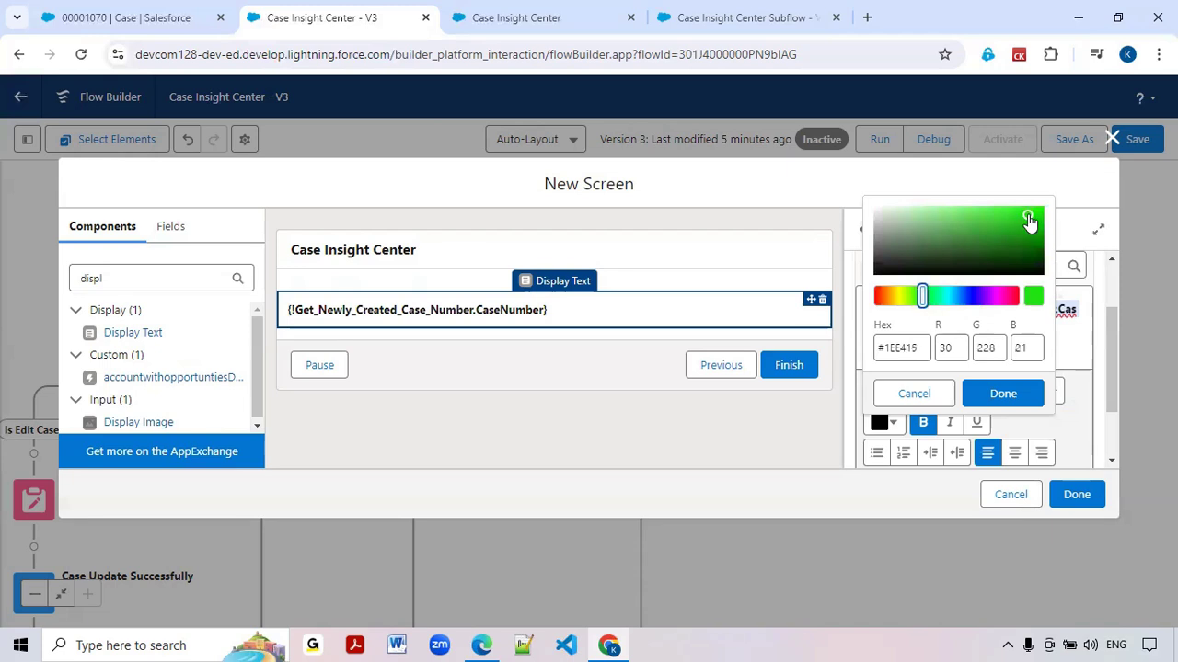
left_click(1001, 394)
Append the text "-Successfully Created Case!!" after the case number merge field, correcting its spelling
left_click(949, 326)
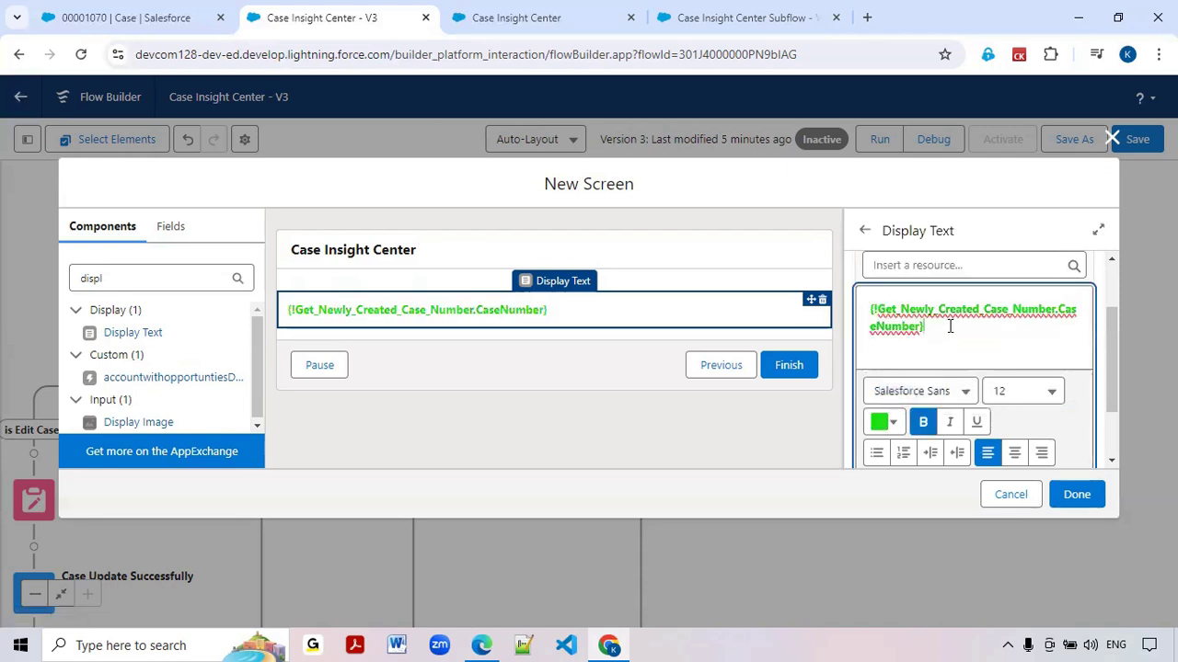
type("-Successfuly ")
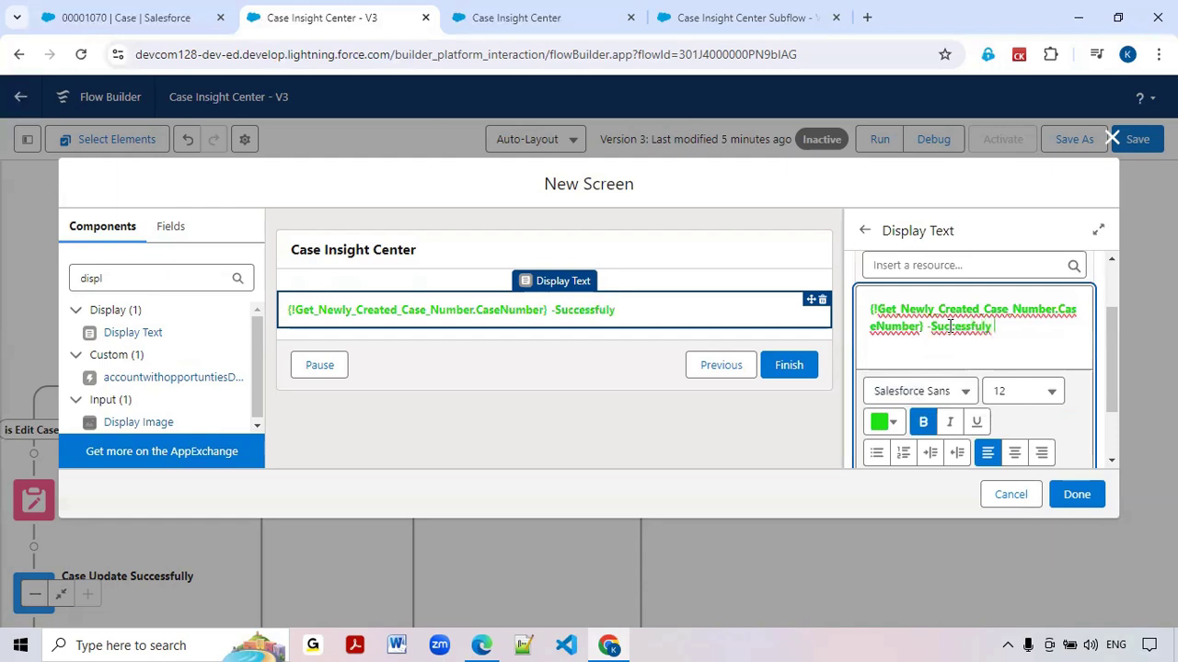
type("Created New Case")
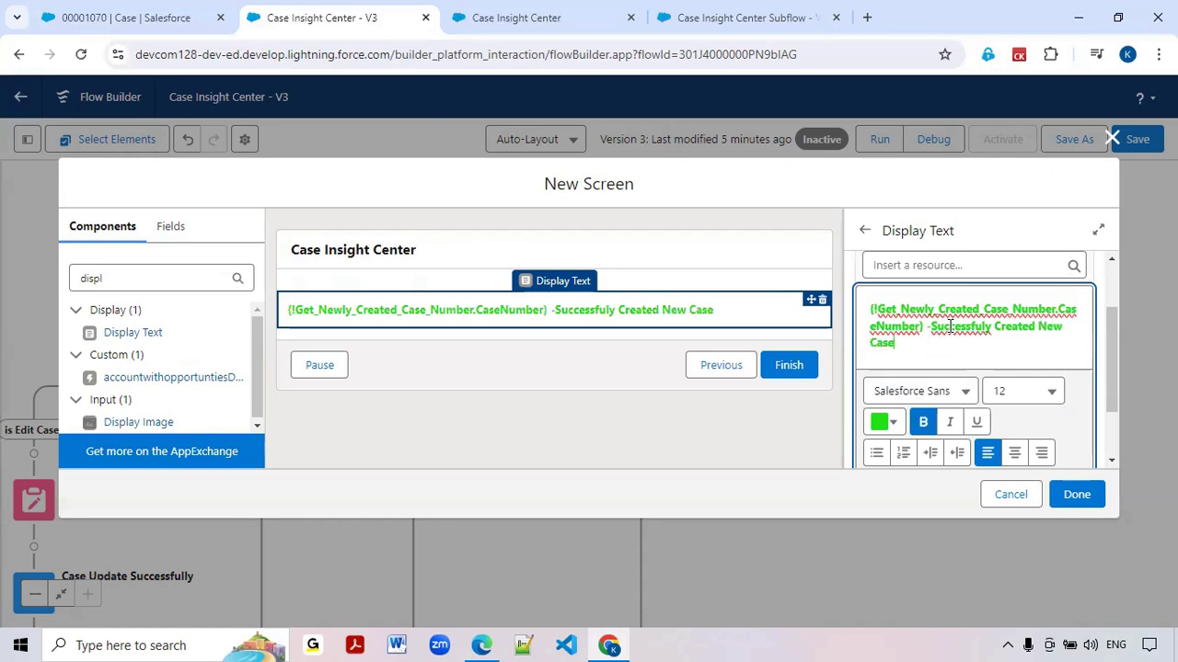
key("BackSpace")
key("BackSpace")
key("BackSpace")
key("BackSpace")
key("BackSpace")
key("BackSpace")
key("BackSpace")
key("BackSpace")
key("BackSpace")
key("BackSpace")
key("BackSpace")
key("BackSpace")
type("ated Case")
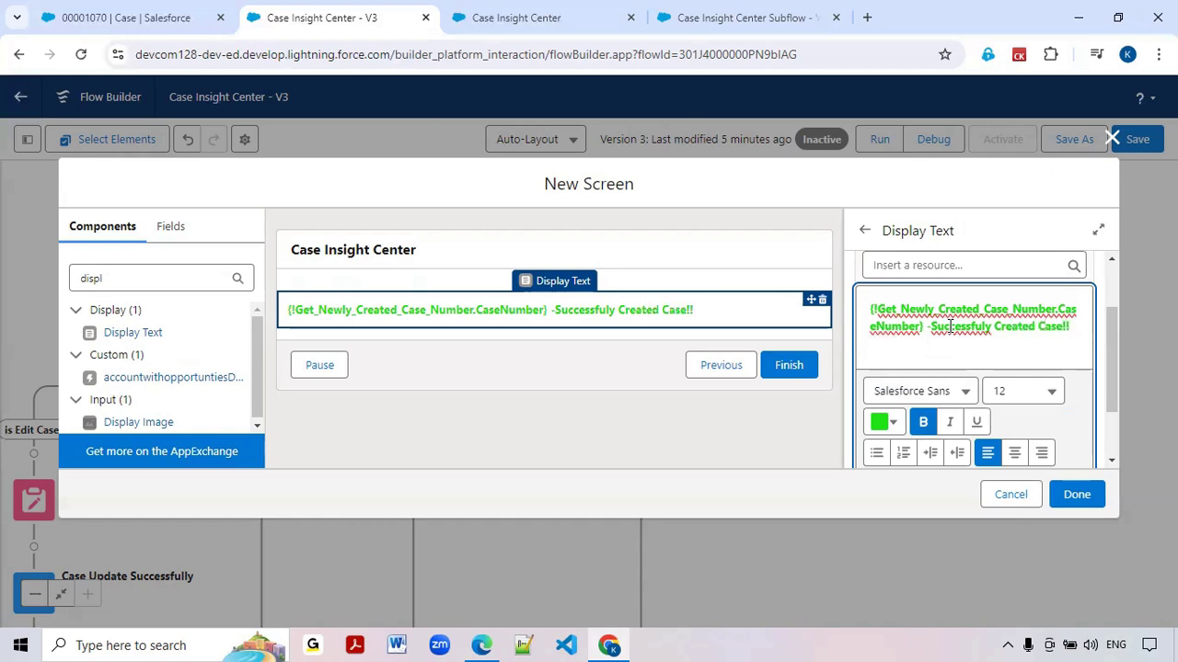
double_click(950, 327)
type("Succe")
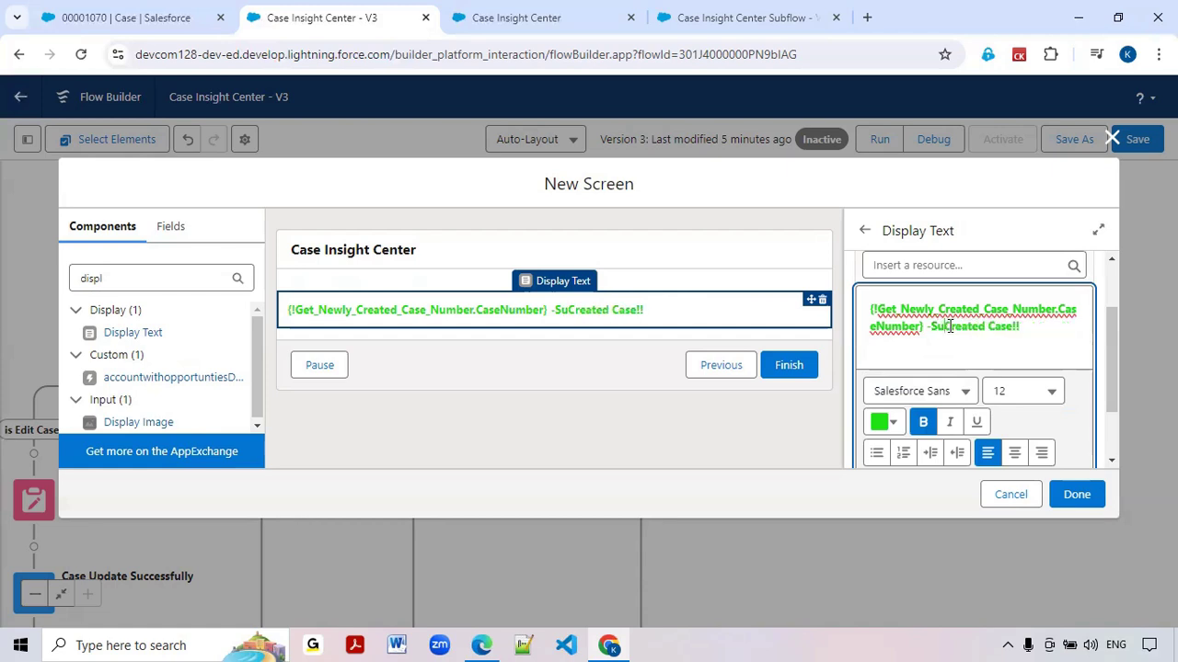
type("ssfully")
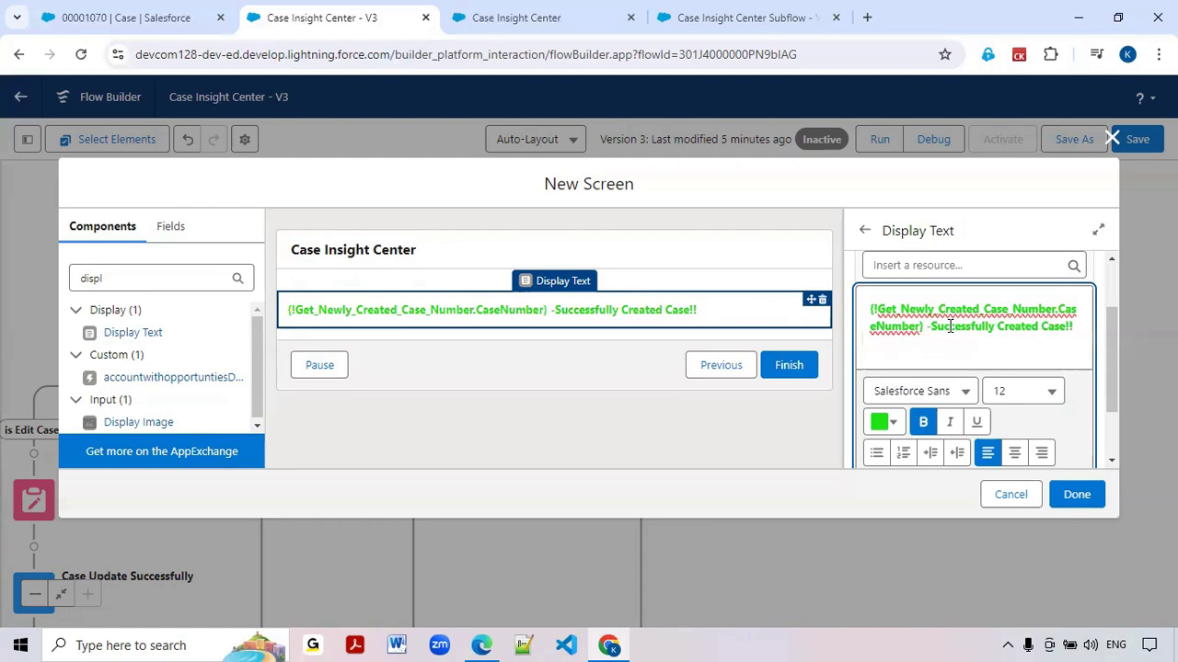
Color the words "Successfully Created Case!" in the display text dark green, #0E490B
double_click(950, 327)
left_click_drag(929, 327, 1073, 328)
left_click(884, 421)
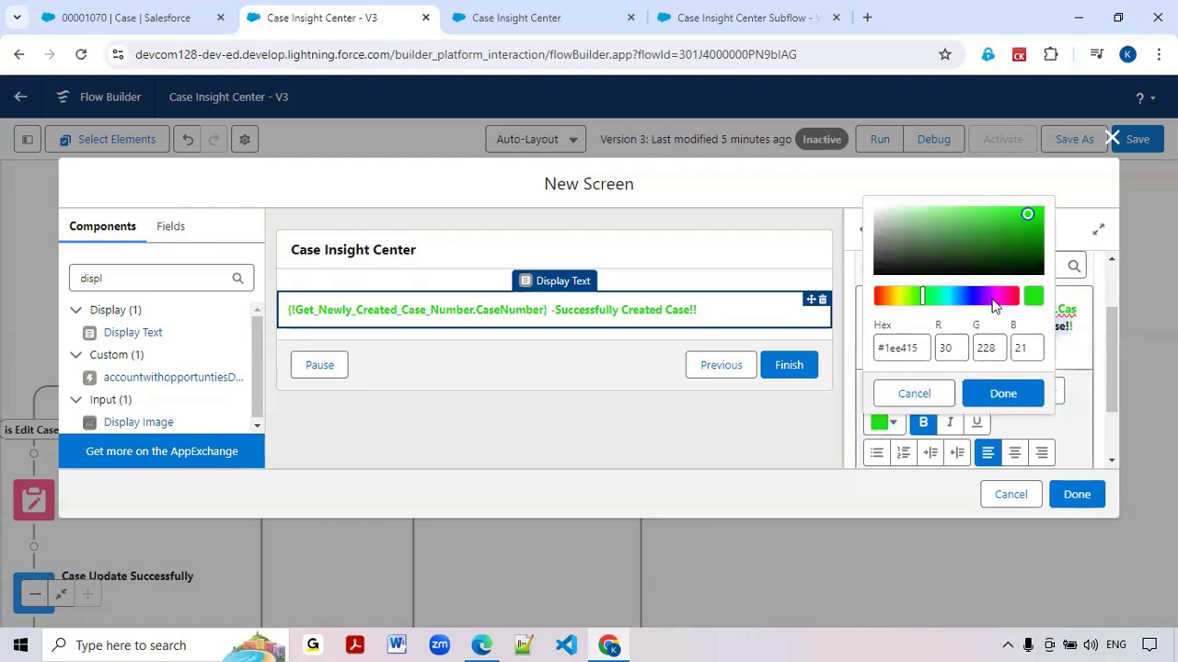
left_click(1015, 261)
left_click(1003, 393)
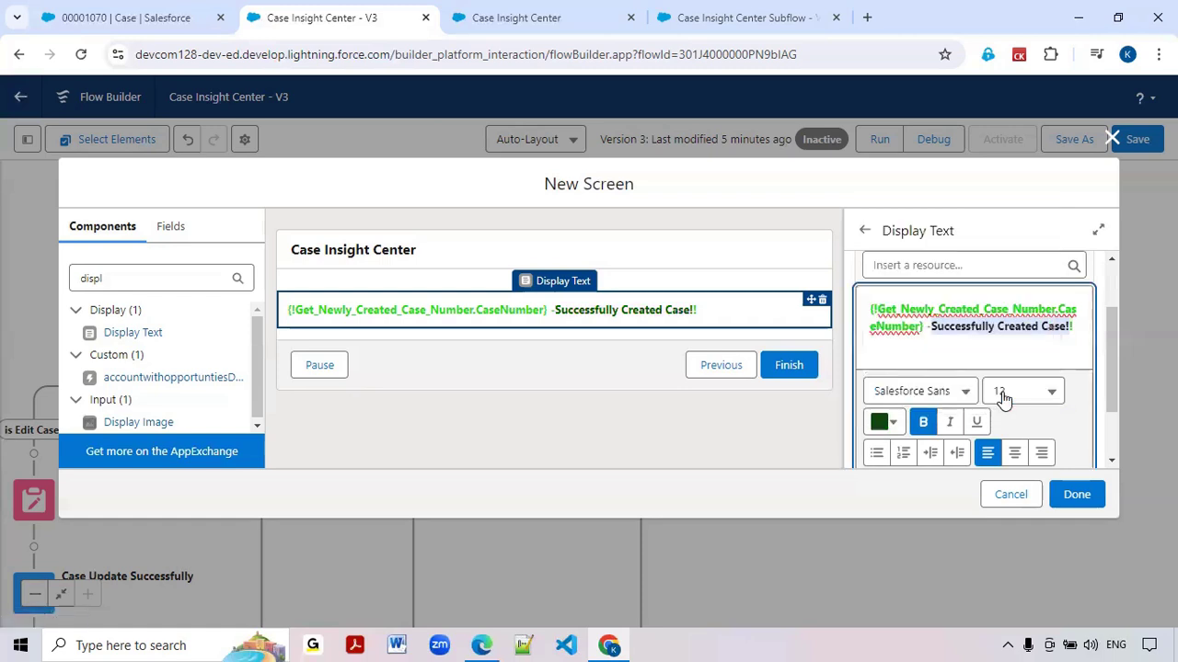
left_click(1034, 348)
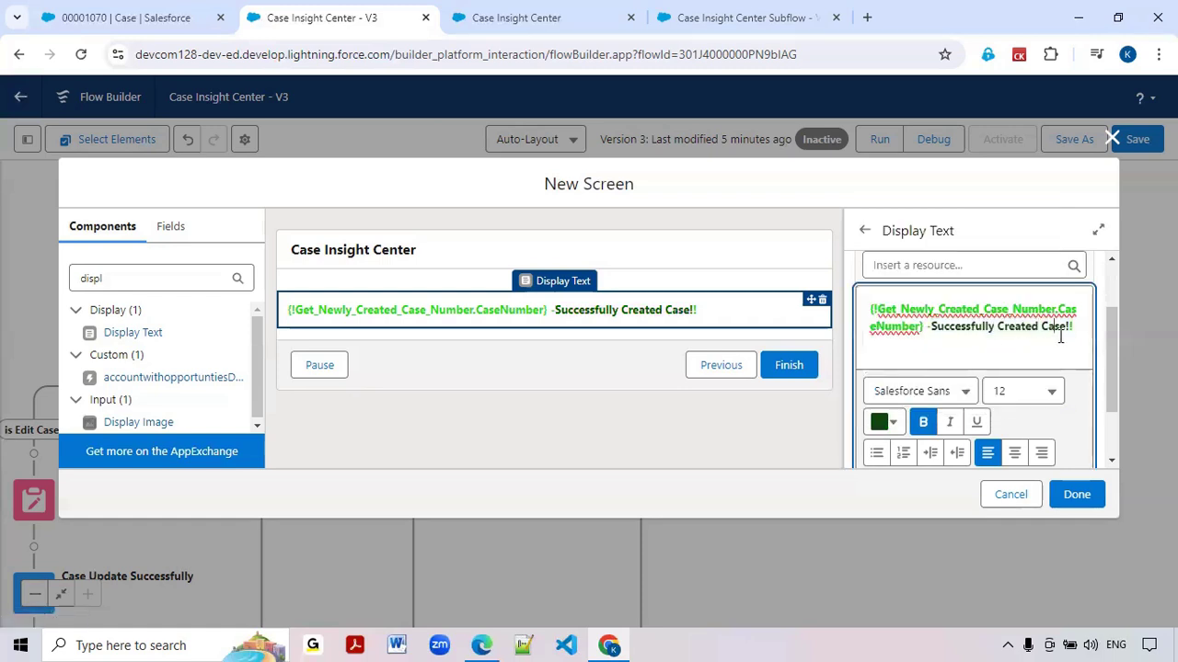
Apply the same dark green, #0E490B, to the whole phrase "Successfully Created Case!!", including the last exclamation mark
left_click_drag(1074, 328, 1047, 328)
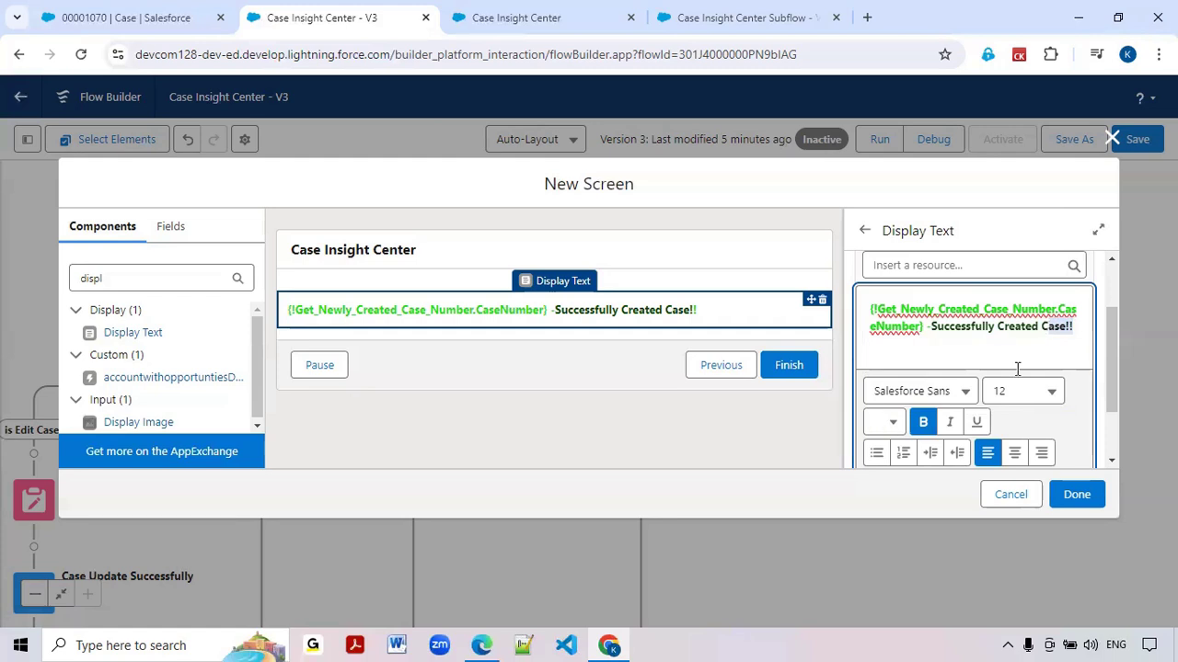
left_click(893, 426)
left_click_drag(929, 326, 1086, 327)
left_click(891, 424)
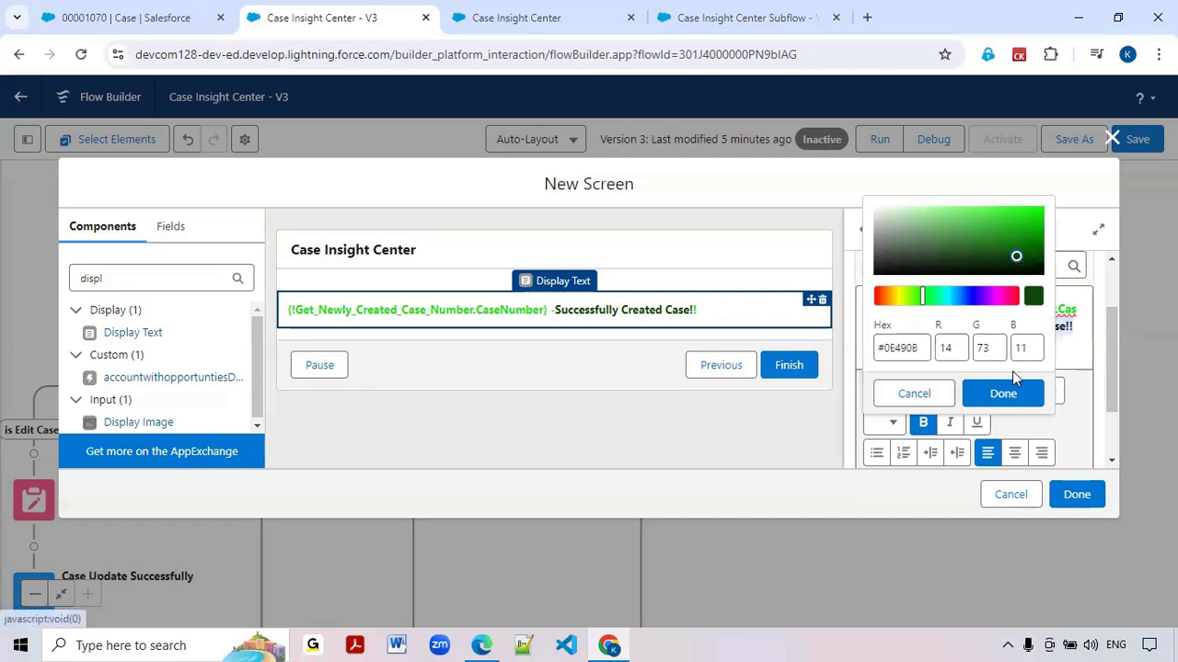
left_click(1003, 392)
left_click(1064, 342)
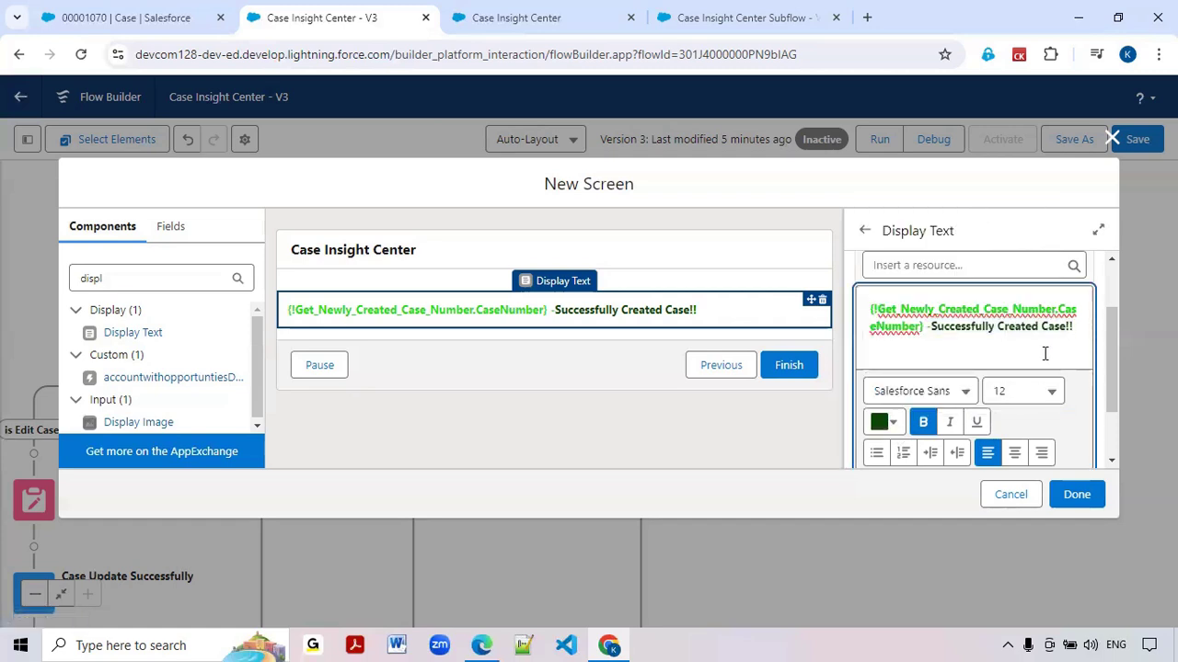
Complete the New Case Success Screen element and save the flow
left_click(1073, 497)
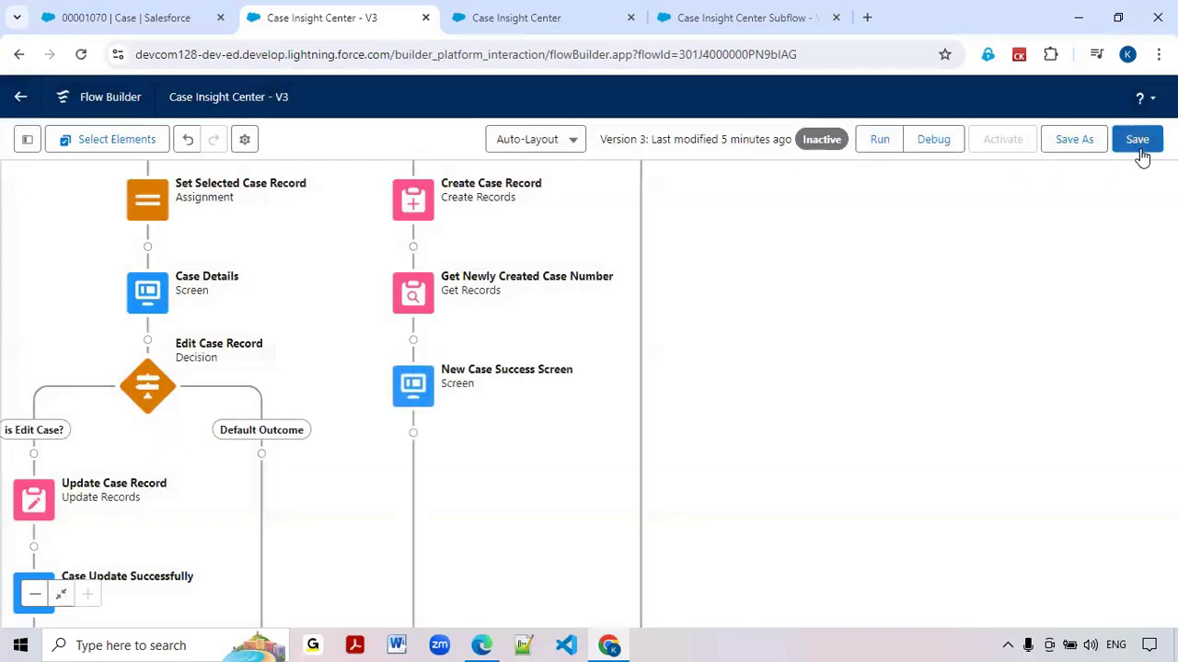
left_click(1140, 144)
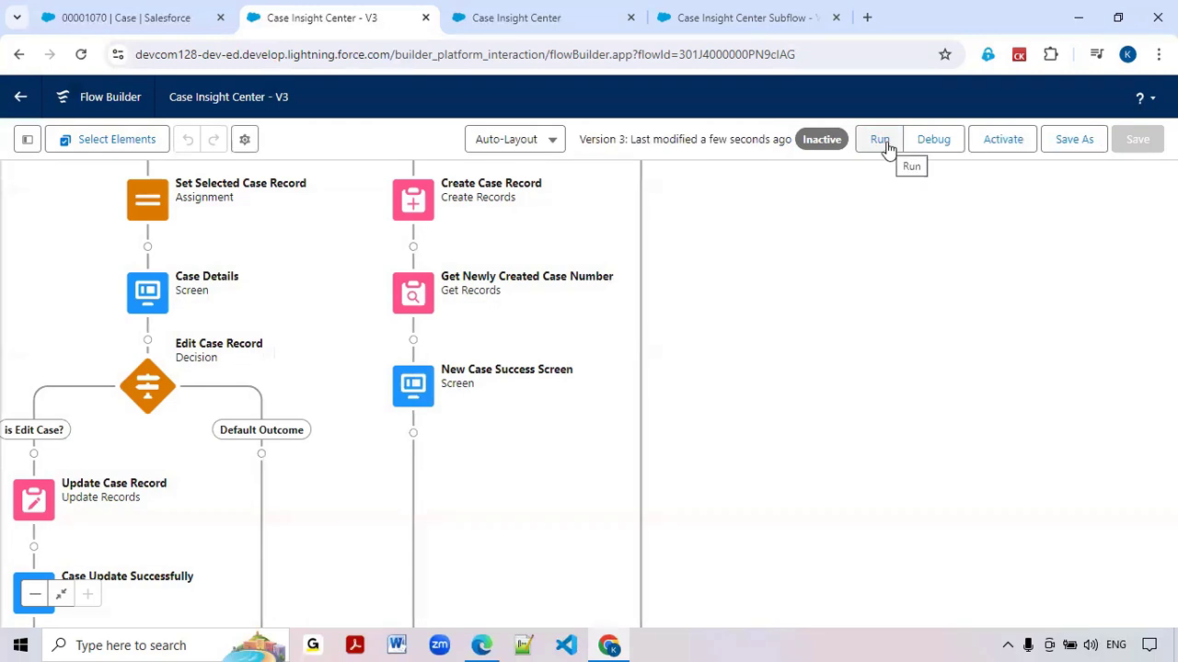
Run the flow and get the account details for the customer's phone number
left_click(880, 142)
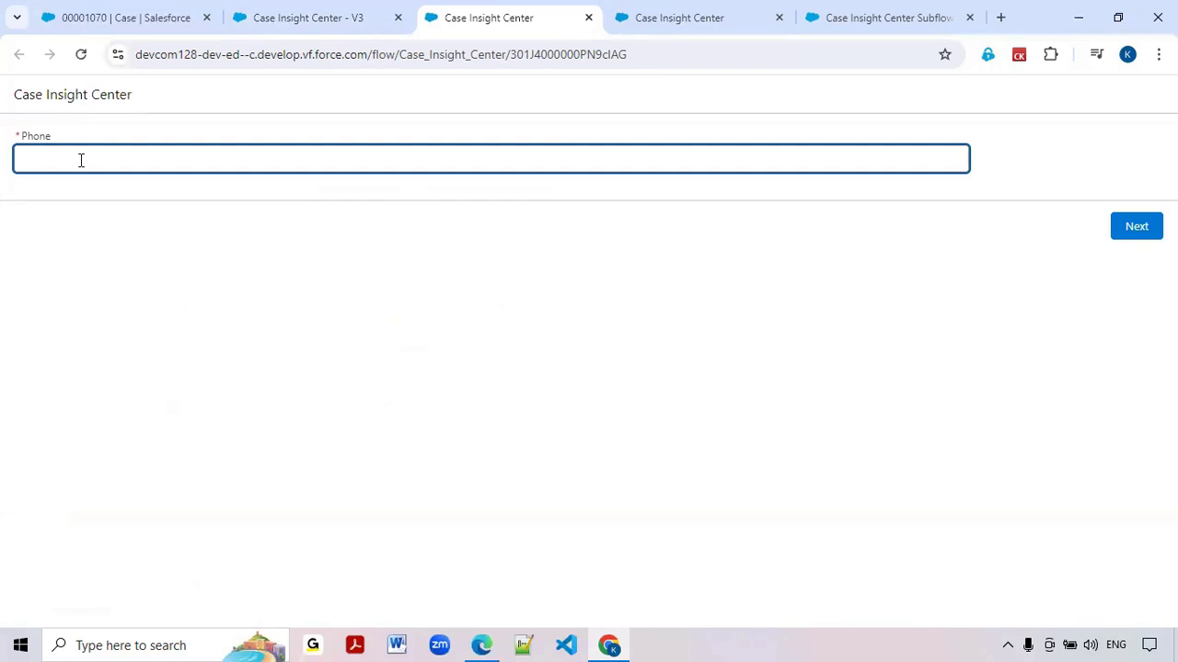
type("888047776")
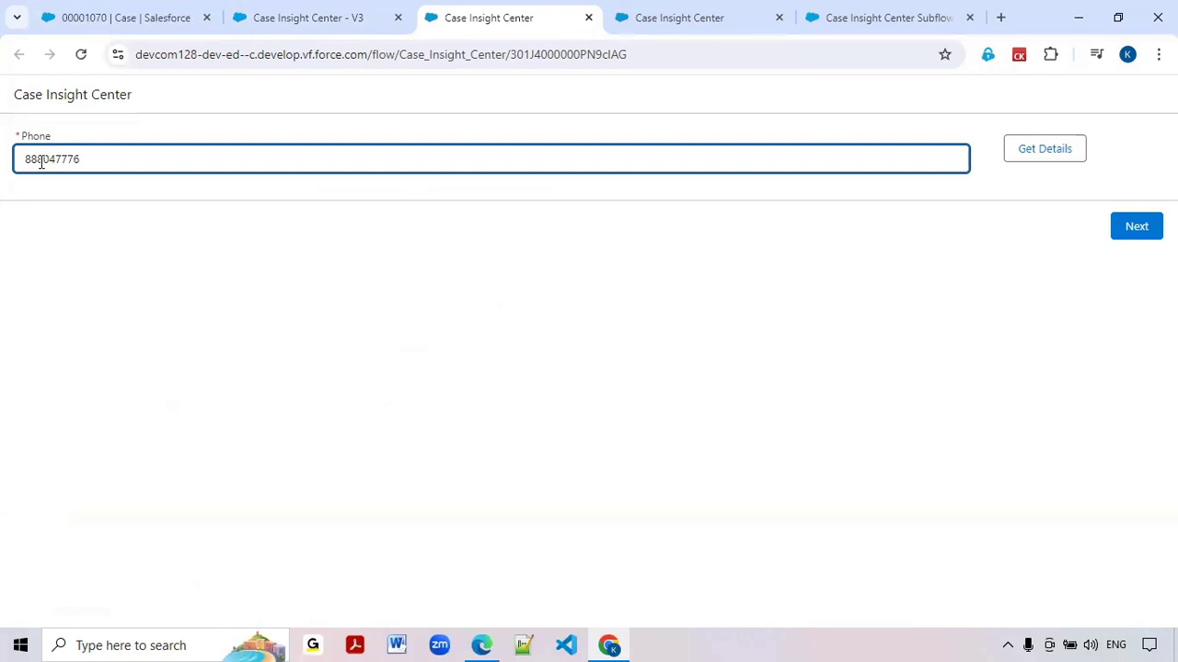
left_click(1072, 156)
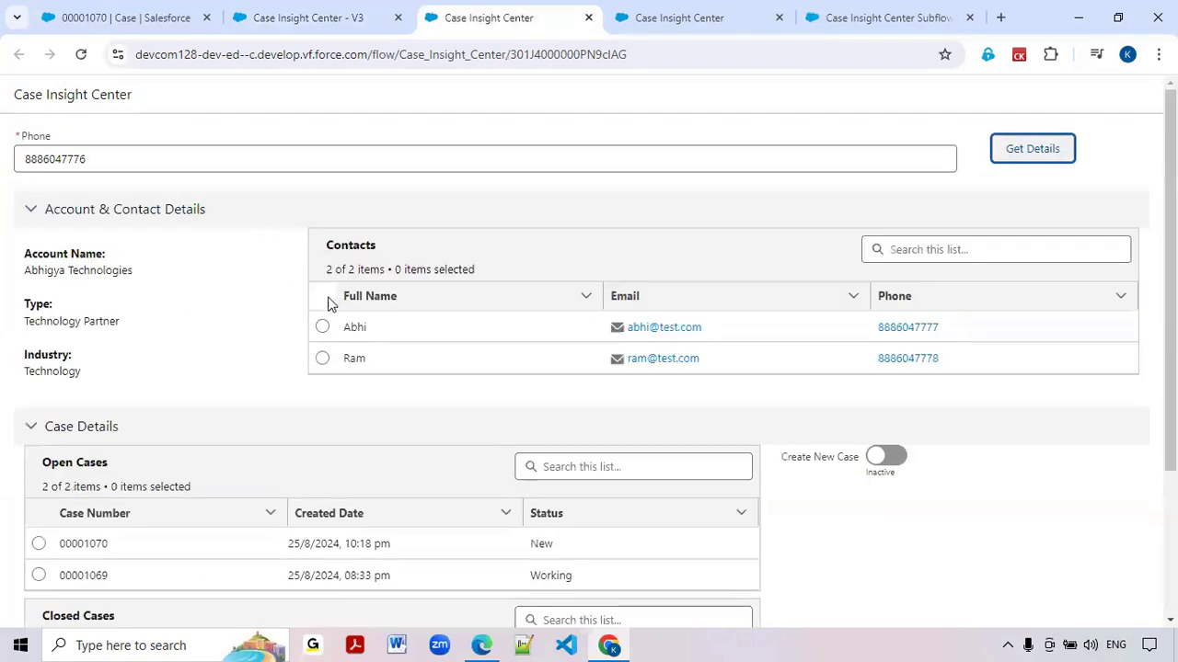
Select the first contact of the account and activate Create New Case
scroll(330, 299, "down", 1)
left_click(322, 241)
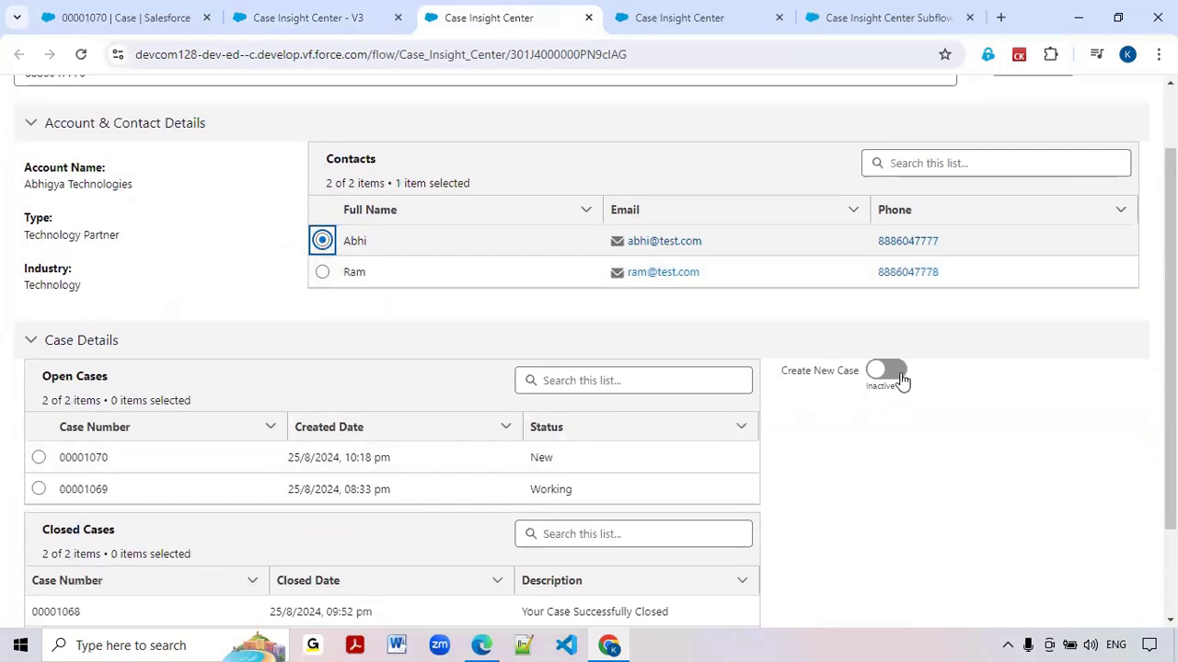
left_click(894, 371)
Set the new case's subject to "Abhigya Case-5"
left_click(846, 434)
type("A")
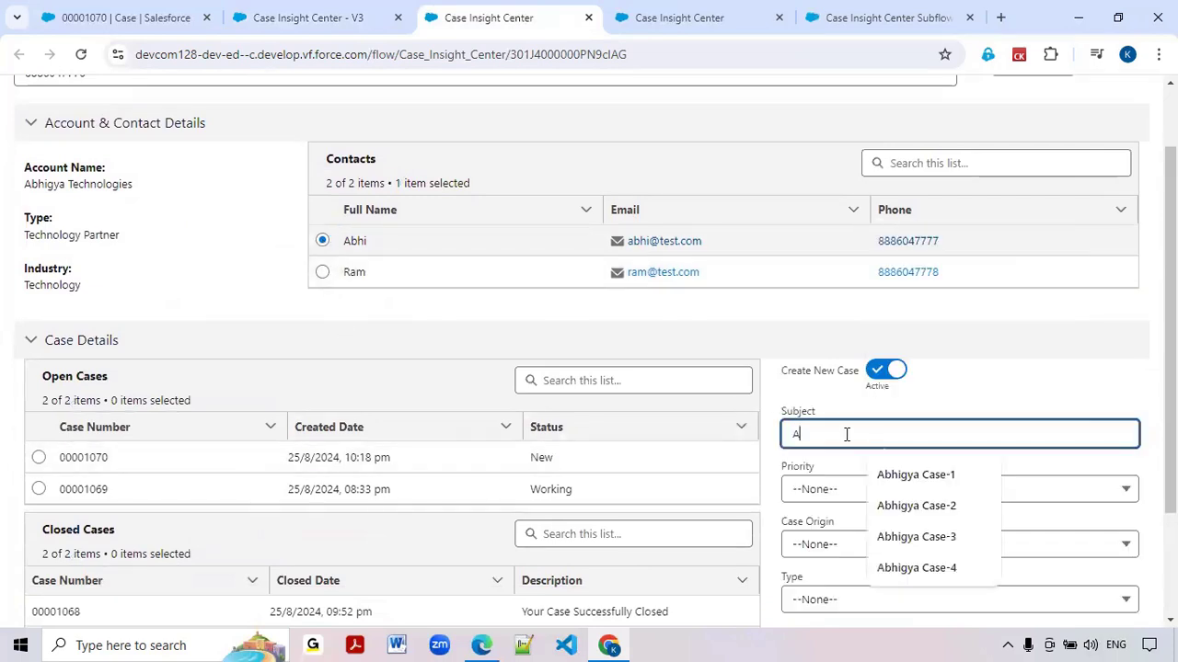
left_click(927, 563)
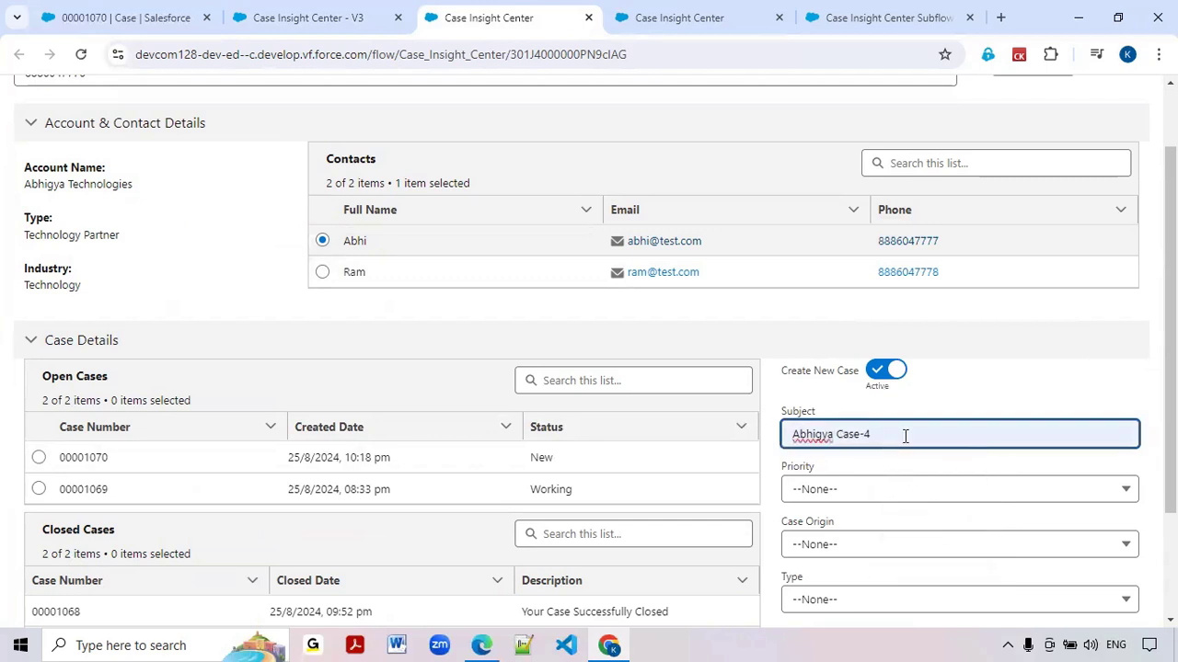
key("BackSpace")
type("5")
Set the new case's priority to High, case origin to Phone and type to Other, leave the description empty, and submit it
scroll(906, 436, "down", 1)
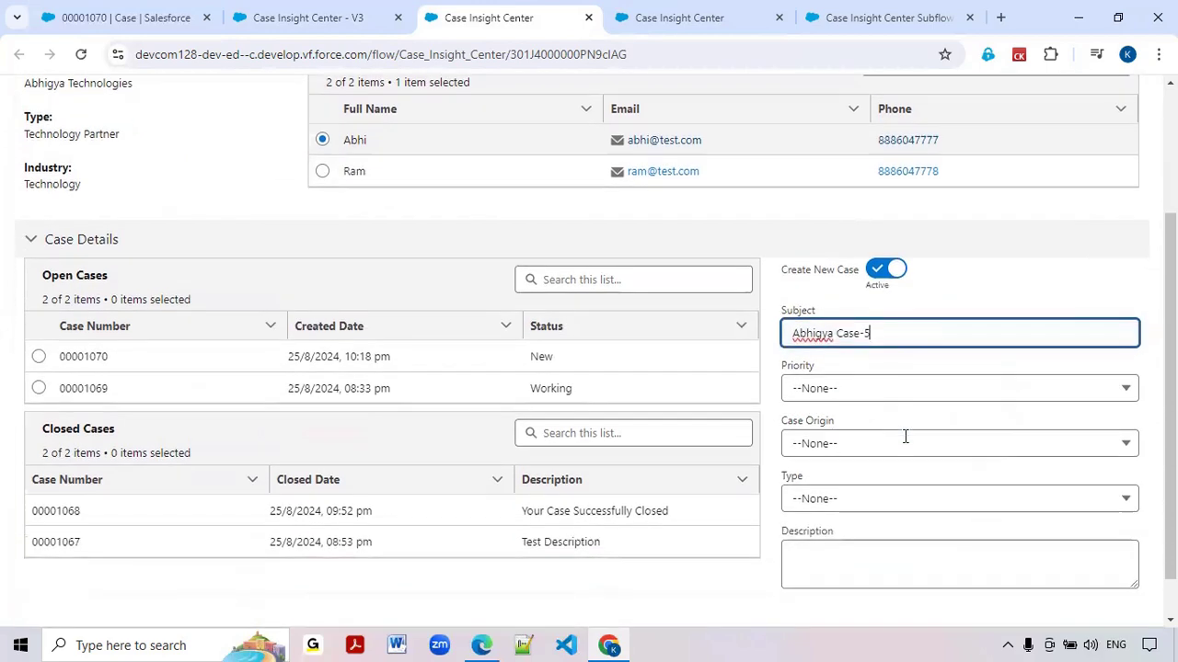
scroll(906, 436, "down", 1)
left_click(863, 339)
left_click(854, 402)
left_click(852, 395)
left_click(851, 452)
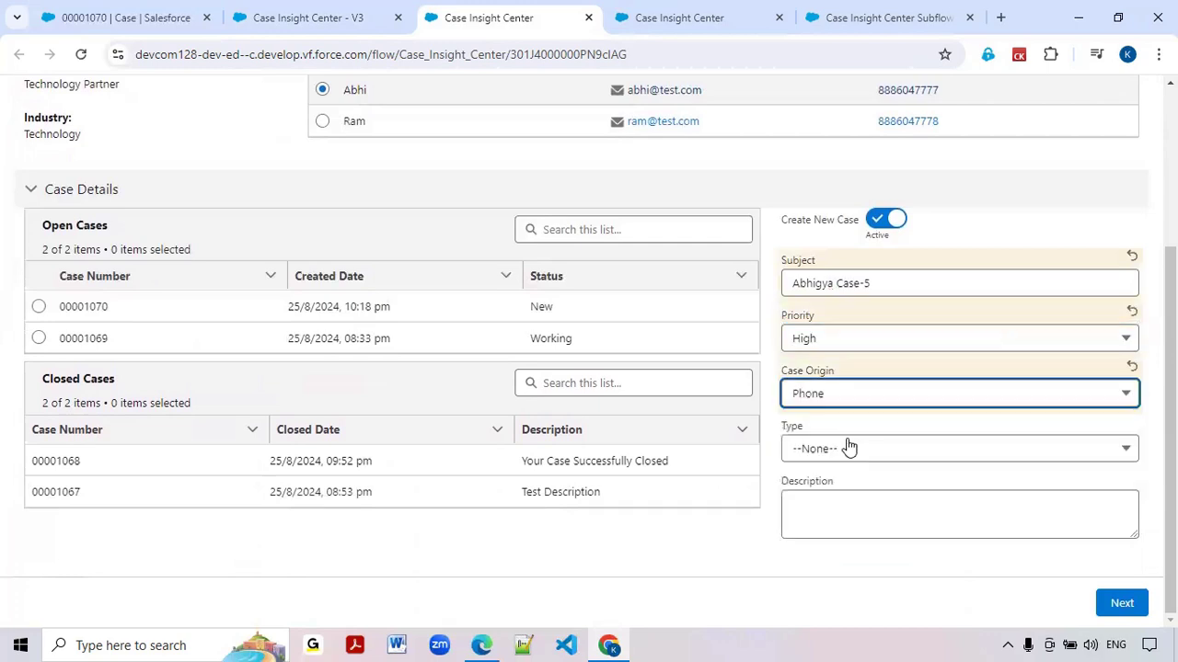
left_click(849, 446)
left_click(836, 416)
left_click(836, 510)
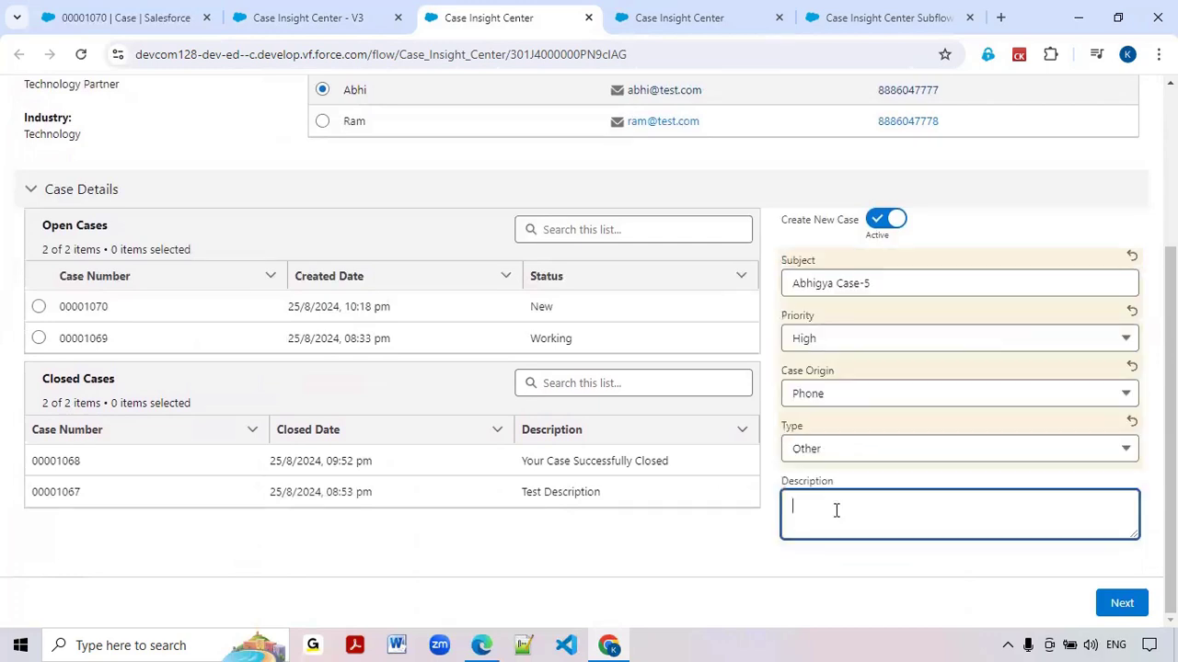
left_click(1128, 606)
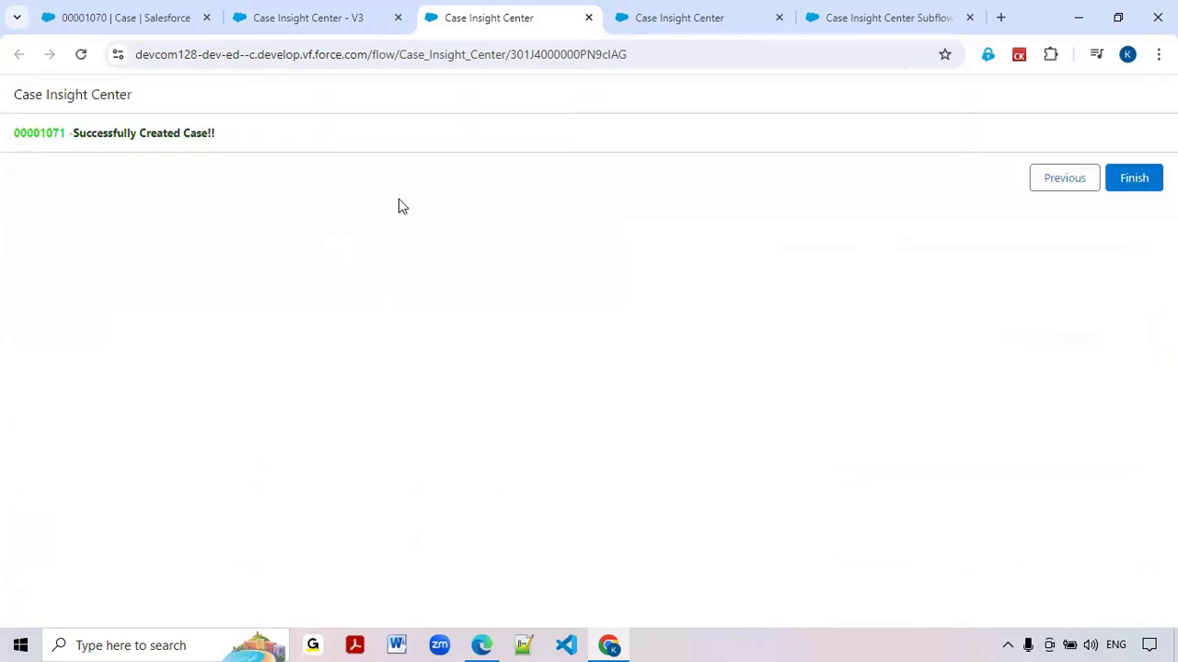
Check the new case number on the success screen and finish the flow run
double_click(41, 134)
left_click(13, 150)
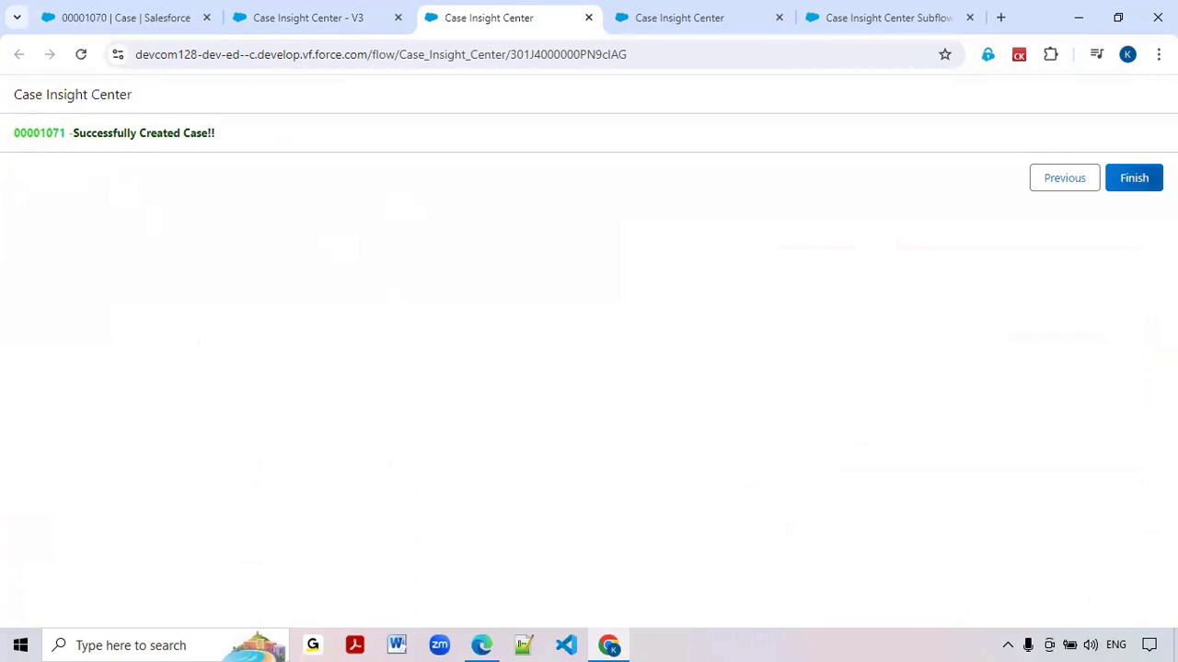
left_click(1134, 177)
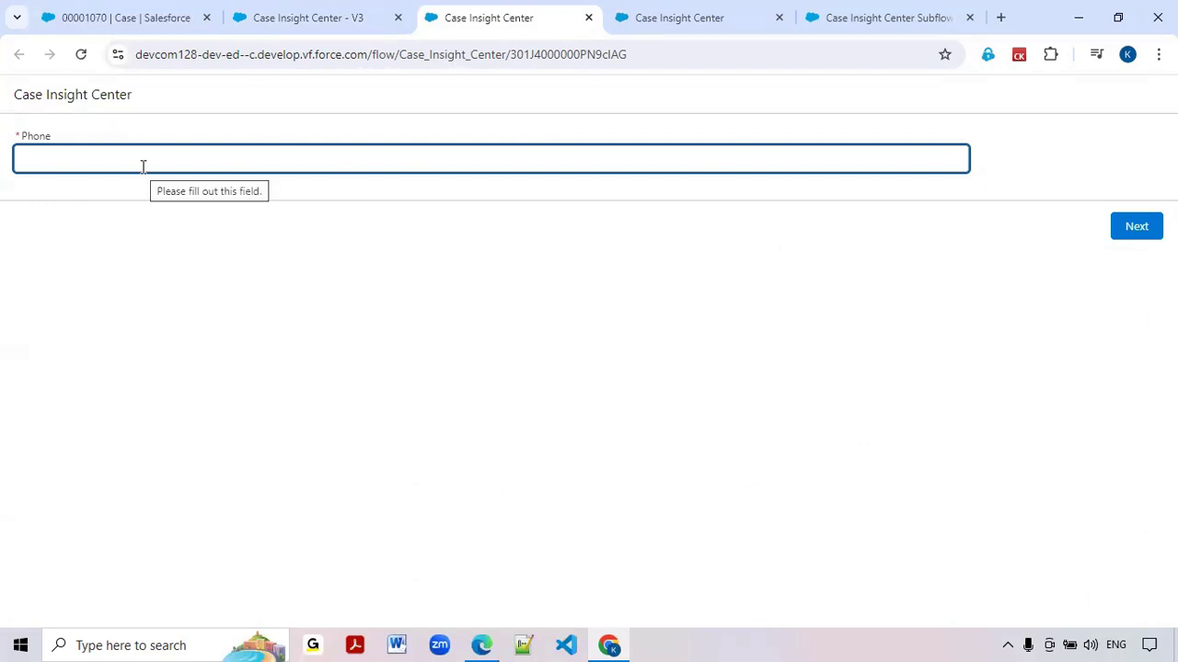
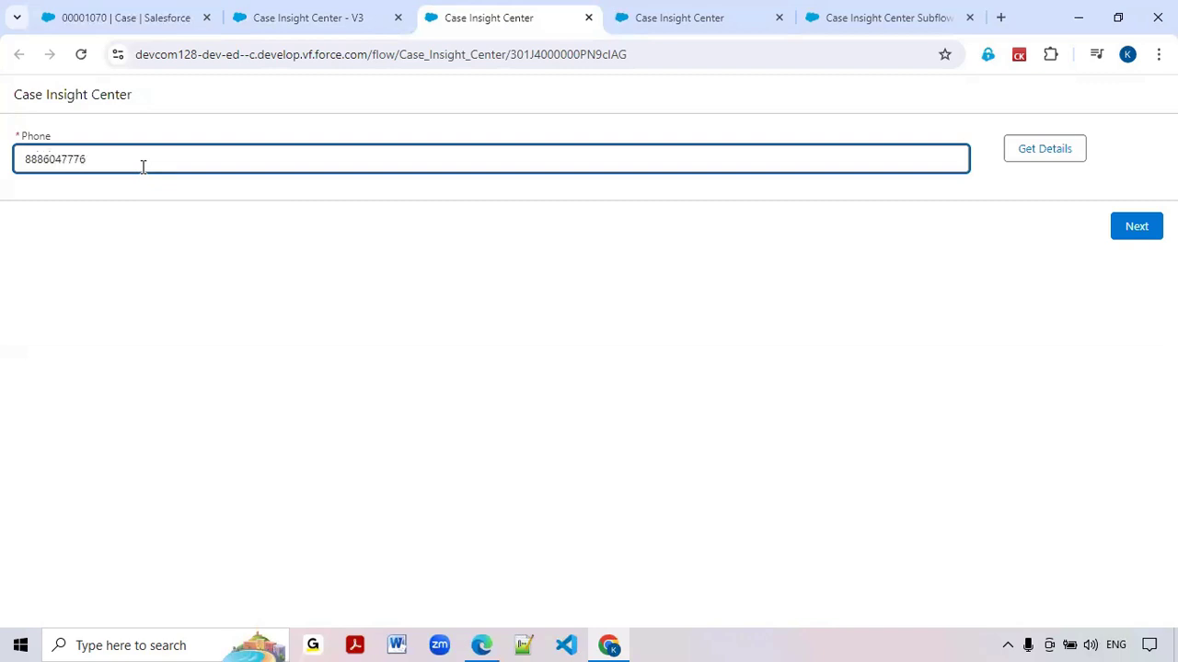
Get the account details again in the restarted flow using the same customer phone number
left_click(1044, 150)
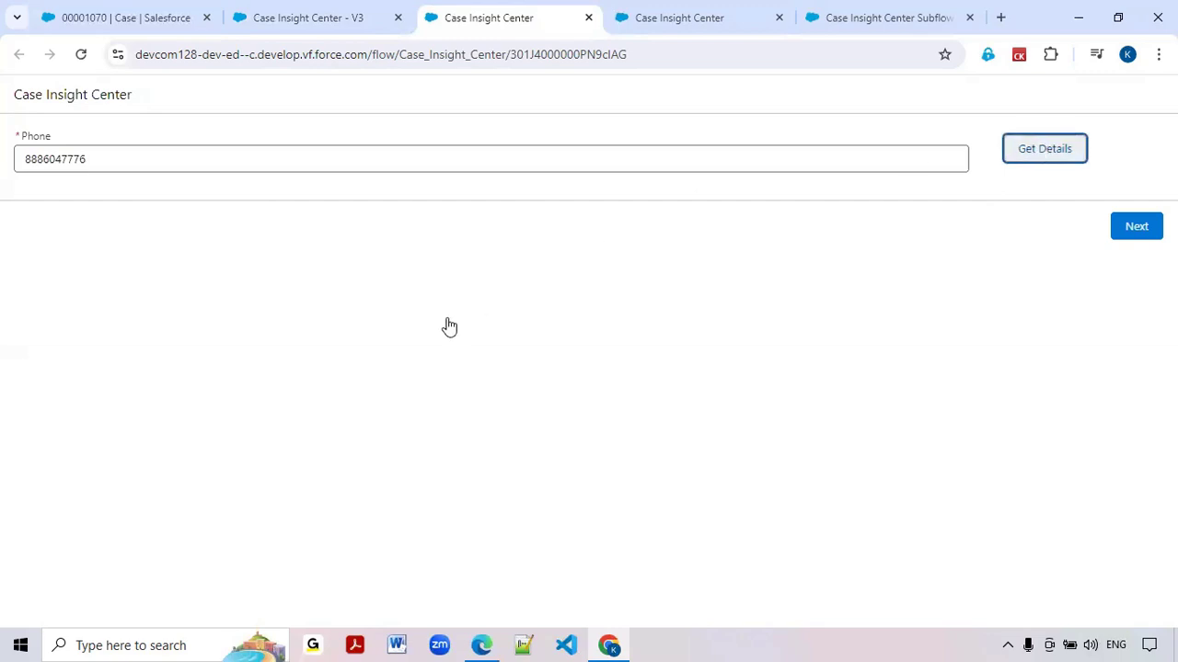
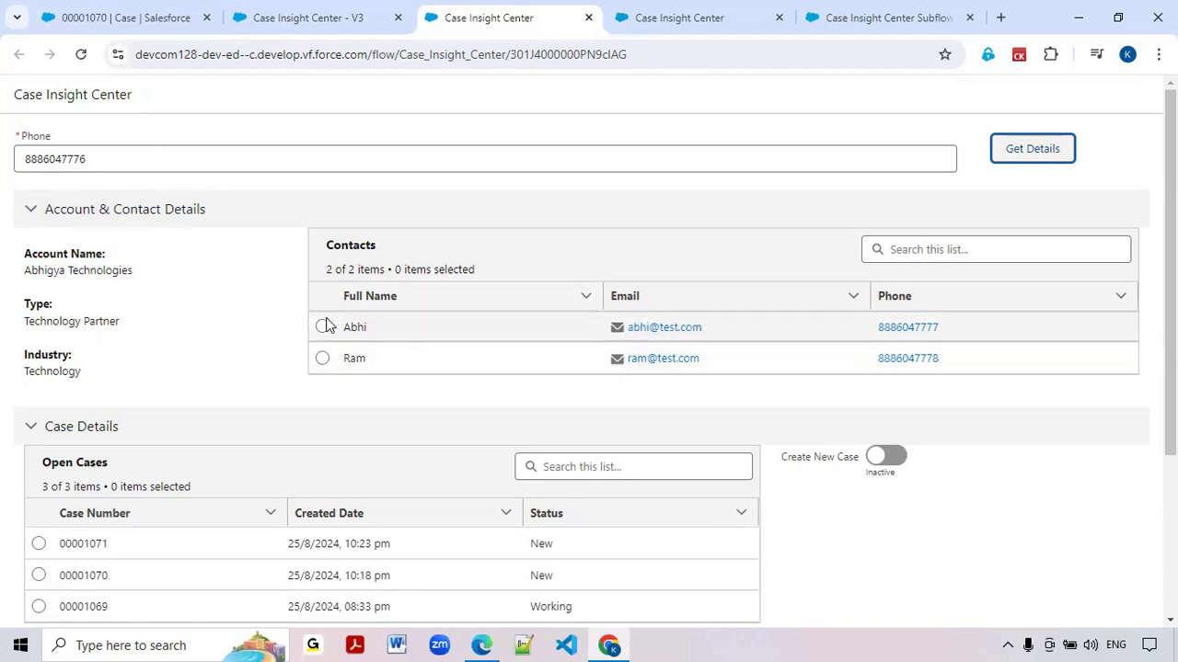
Open the details of the second open case in the list and enable Edit Case to show its editable fields
scroll(324, 368, "down", 2)
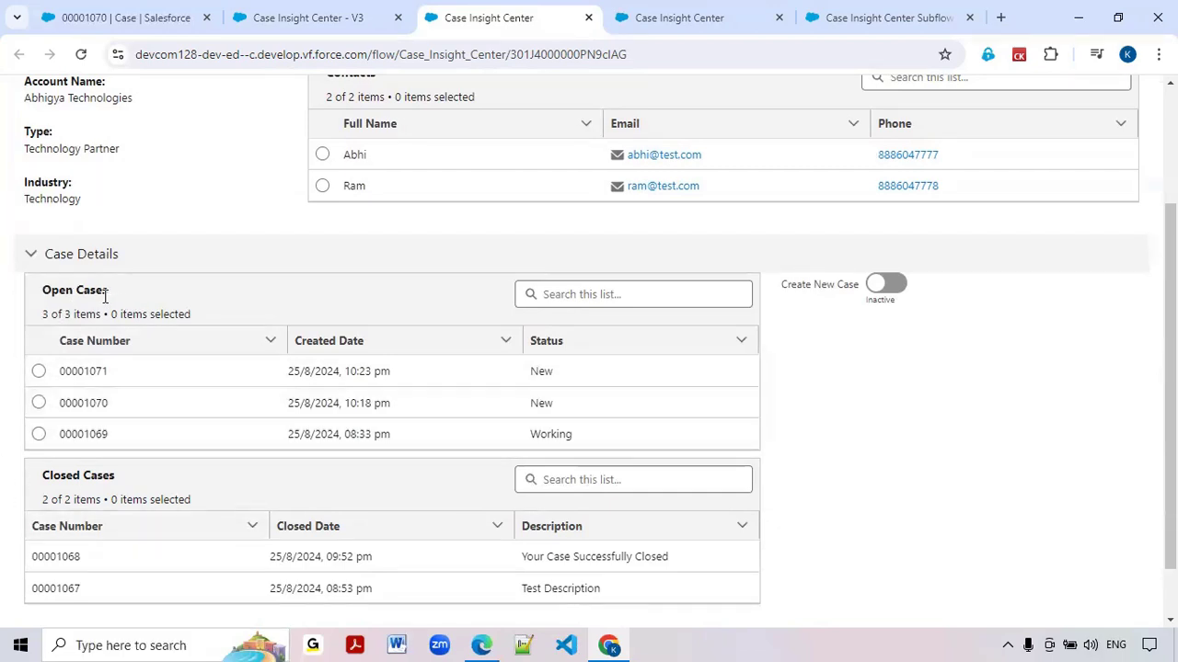
left_click(39, 371)
left_click(39, 403)
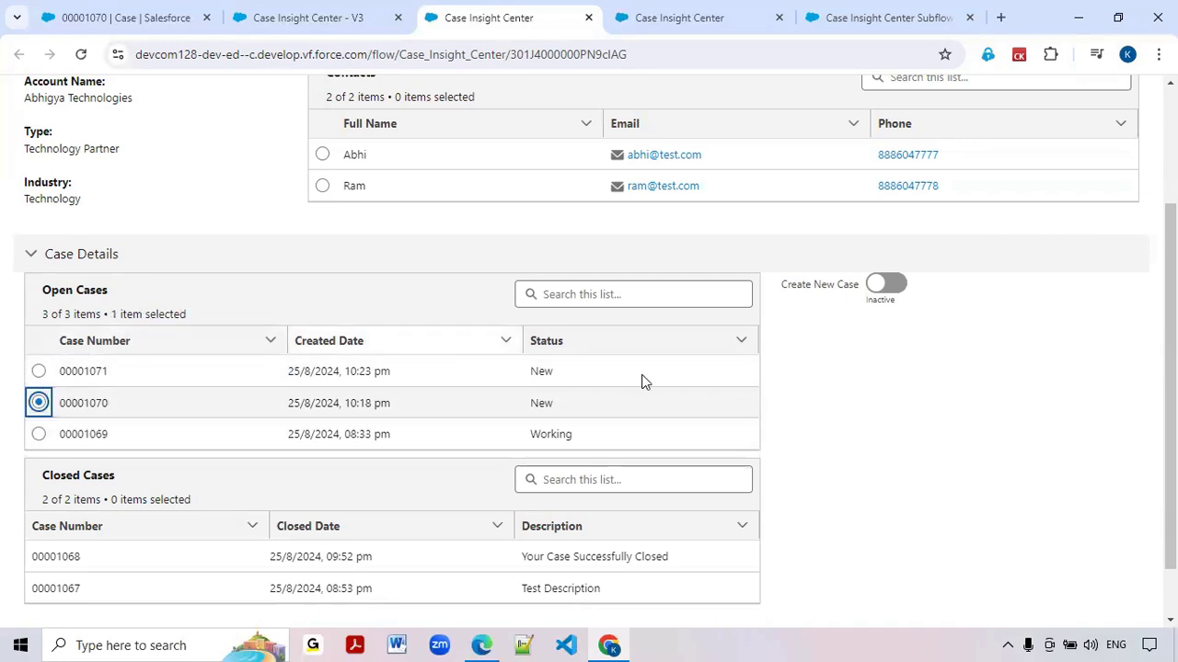
scroll(691, 414, "down", 1)
left_click(1137, 611)
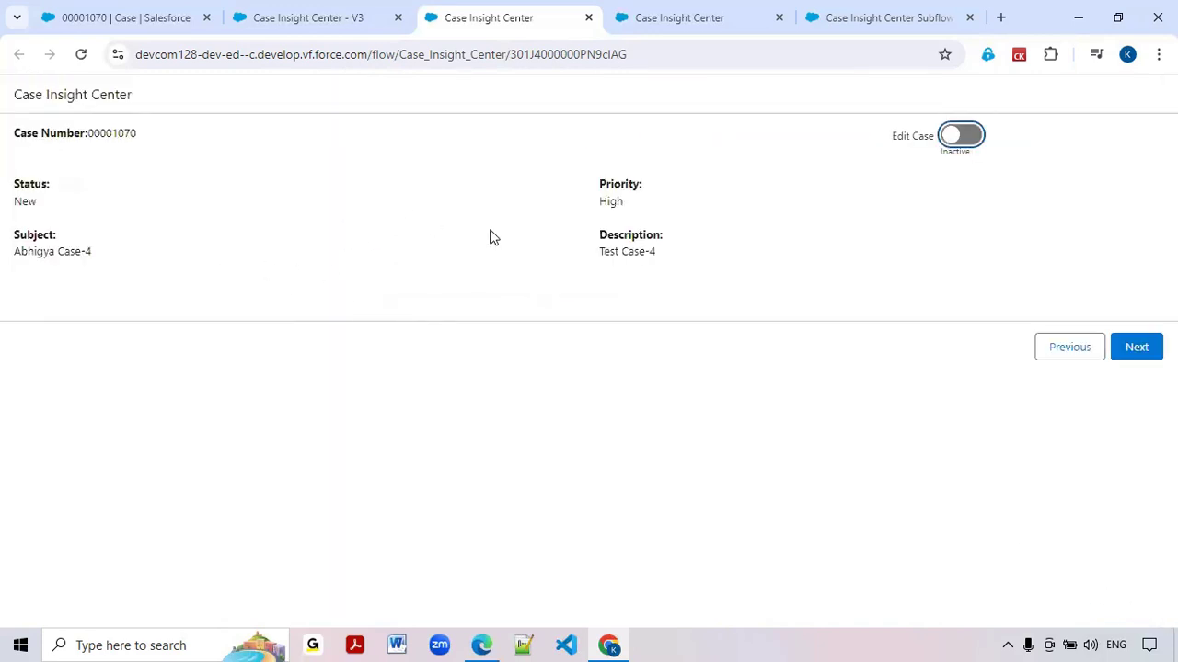
left_click(979, 146)
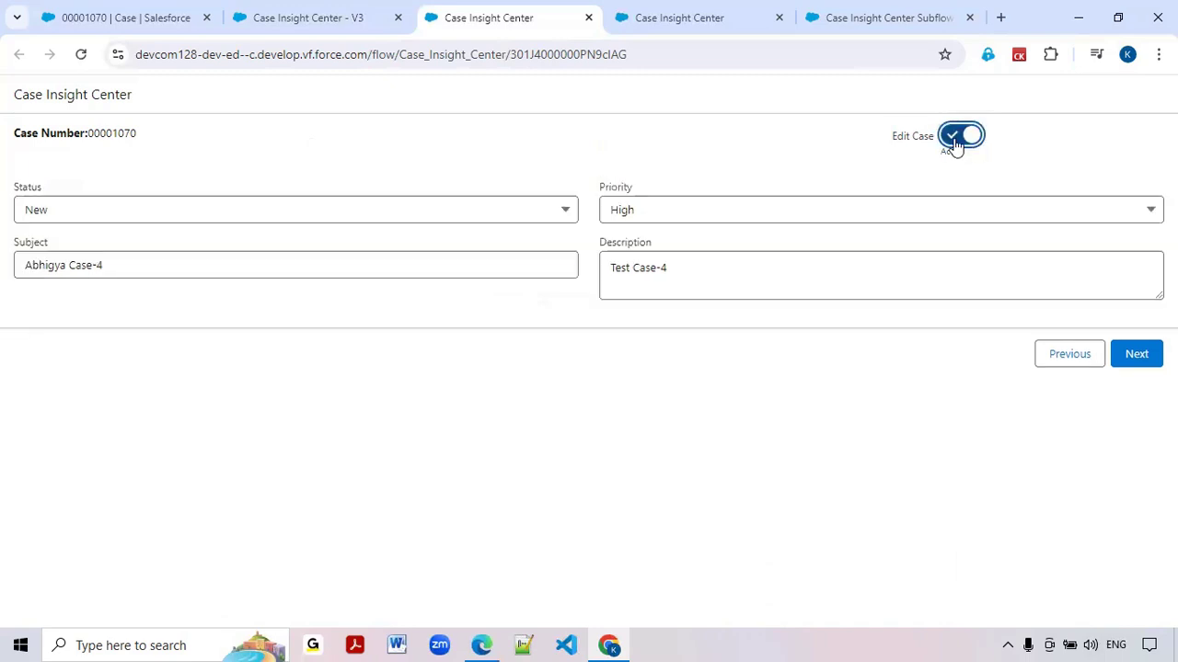
Return to the account details screen, enable Create New Case and select the second contact for the case
left_click(1055, 361)
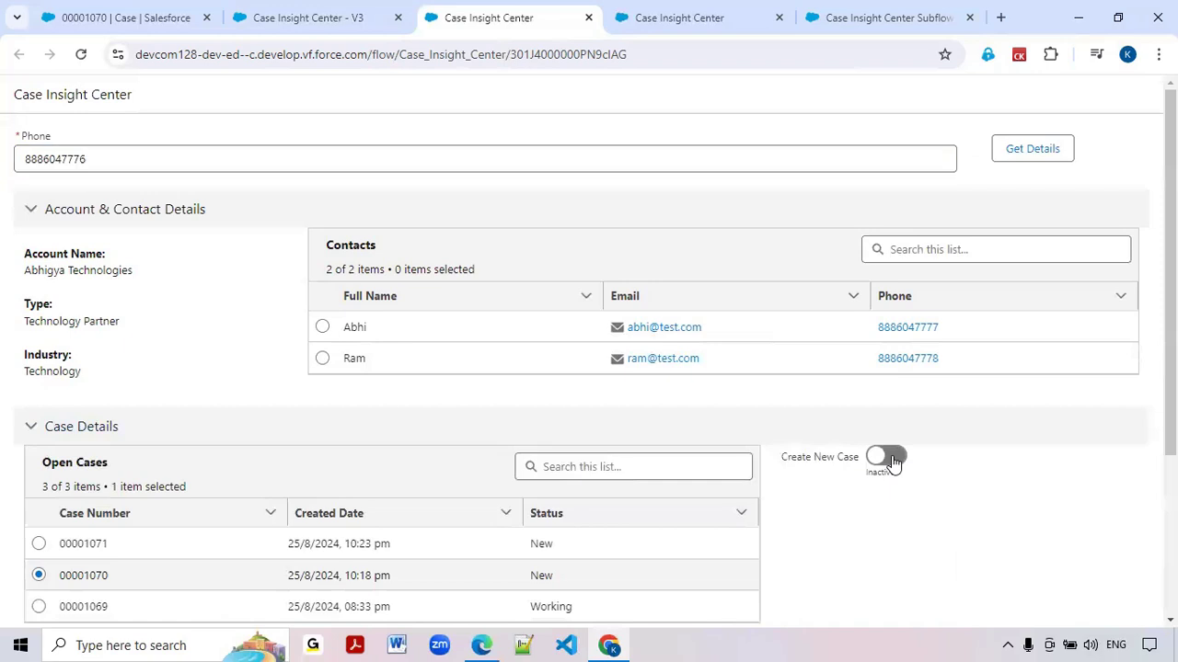
left_click(889, 457)
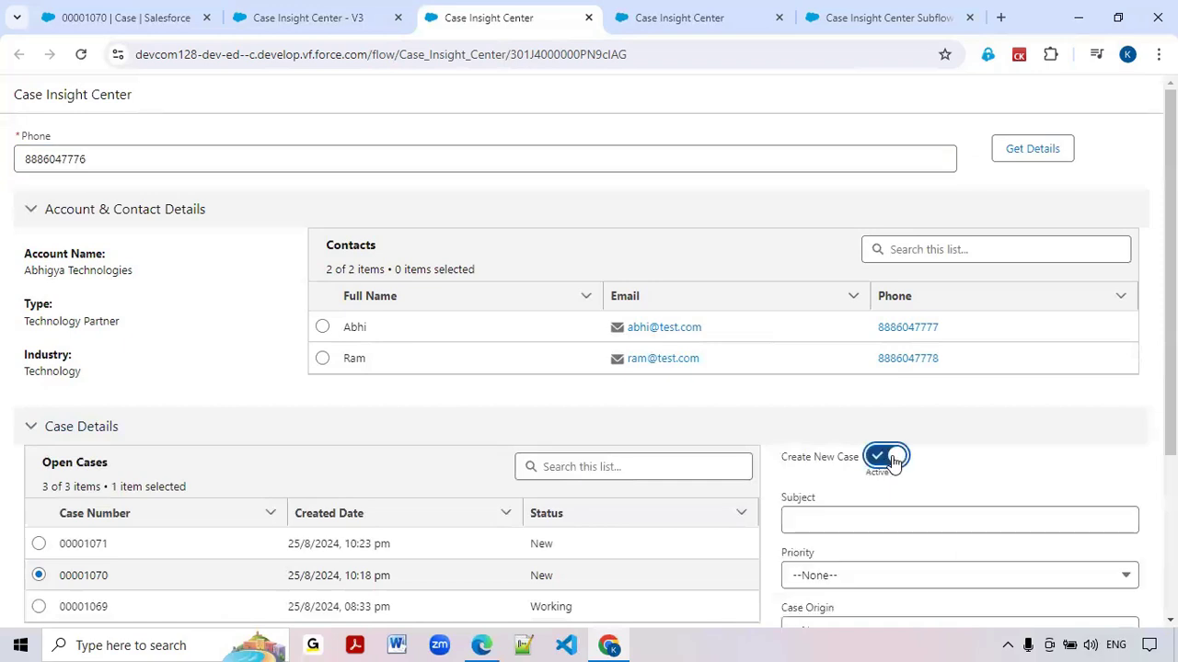
scroll(856, 463, "down", 2)
scroll(860, 387, "down", 1)
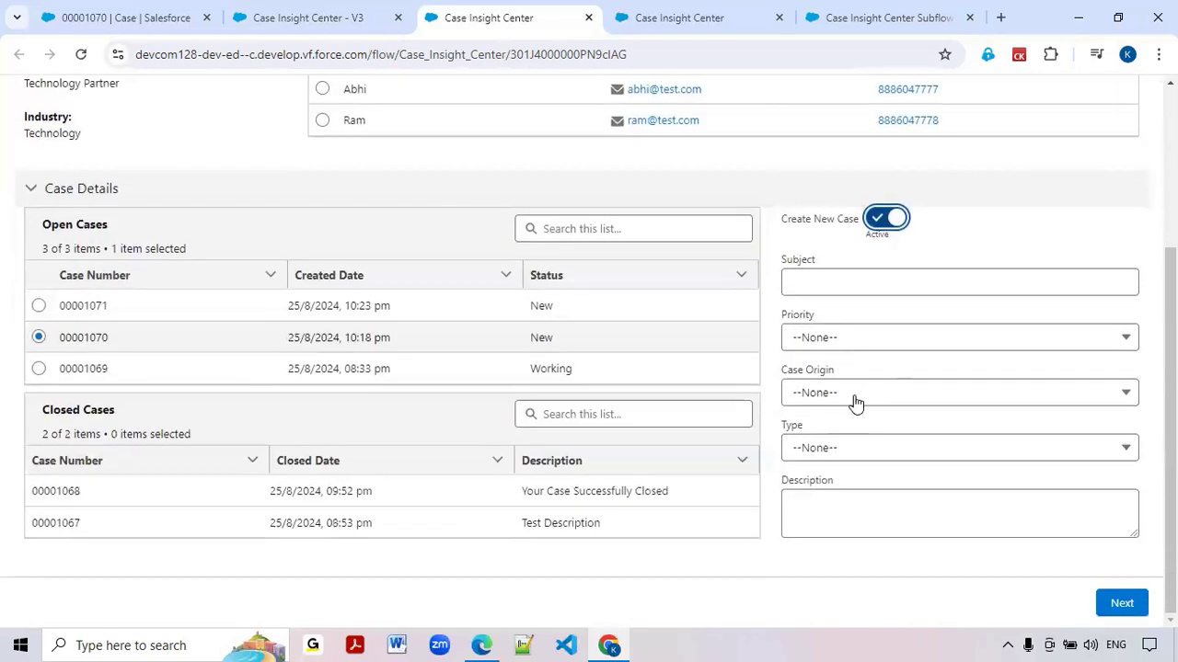
scroll(849, 468, "up", 2)
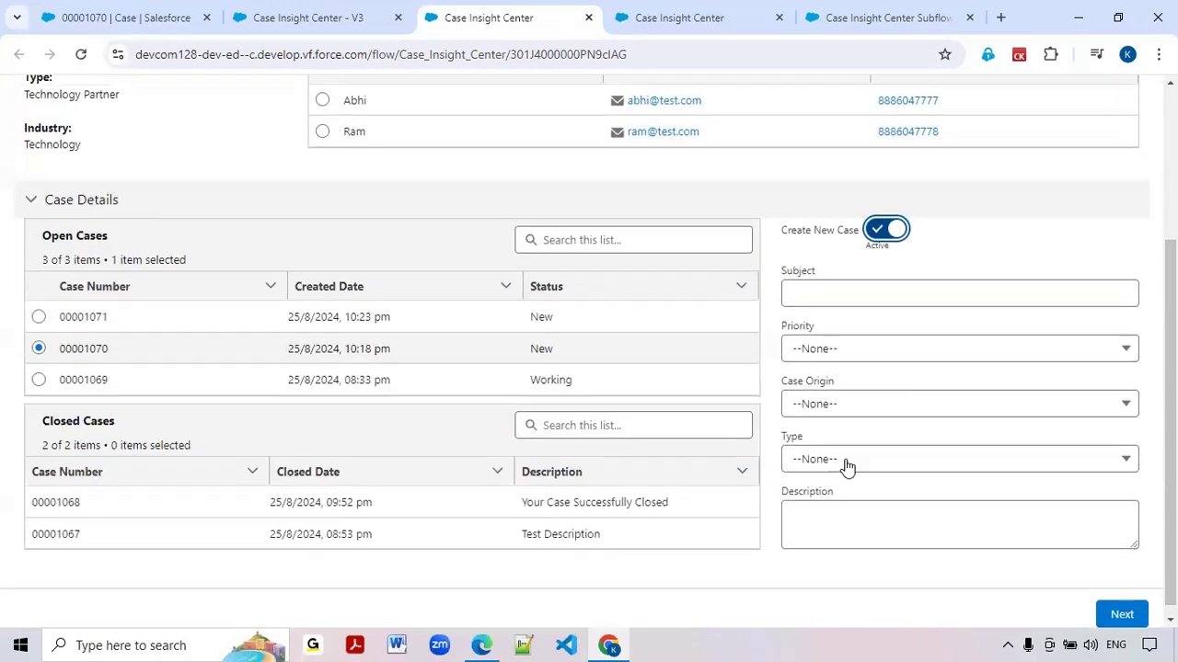
left_click(321, 293)
scroll(886, 455, "down", 2)
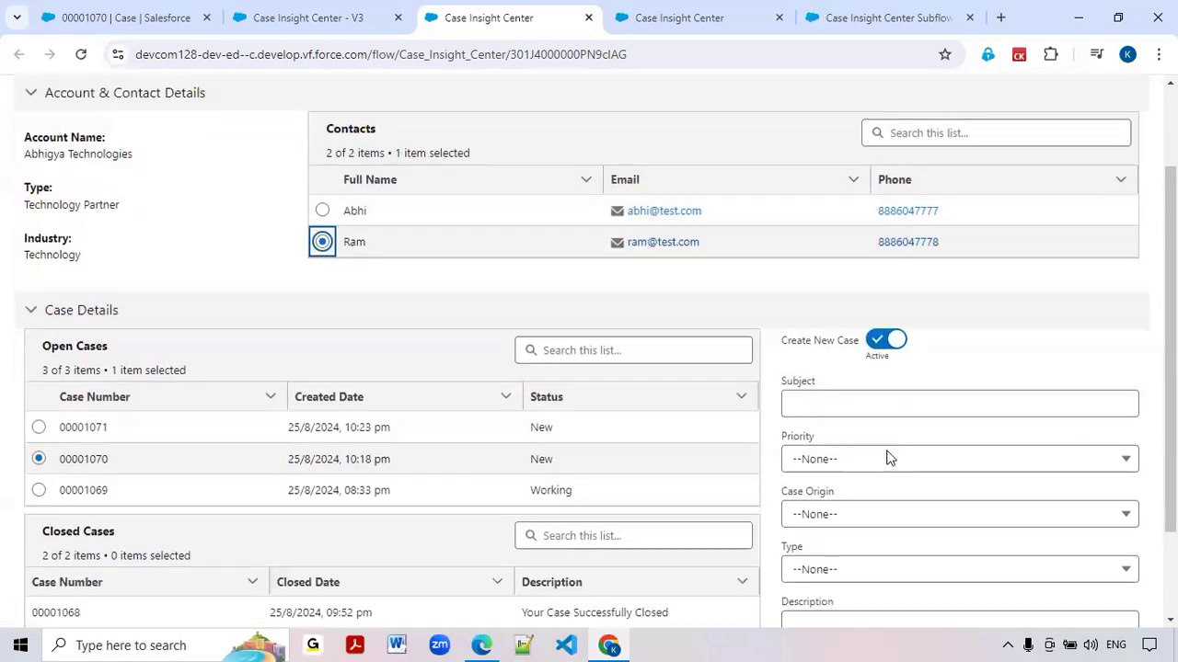